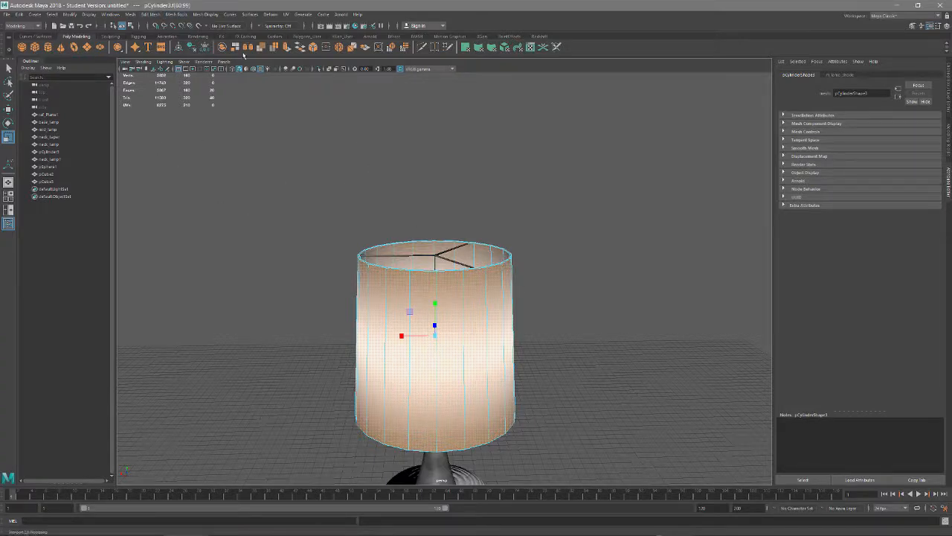
Duplicate the selected outer faces of the lampshade as a separate mesh and select that copy in object mode
{"action": "left_click", "coordinate": [151, 14]}
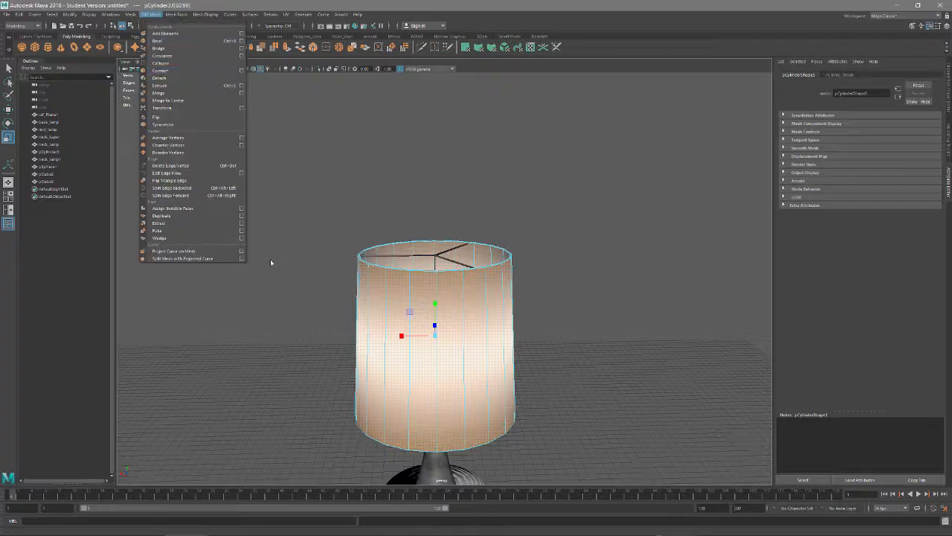
{"action": "left_click", "coordinate": [171, 223]}
{"action": "left_click_drag", "start_coordinate": [482, 287], "coordinate": [427, 278], "text": "alt"}
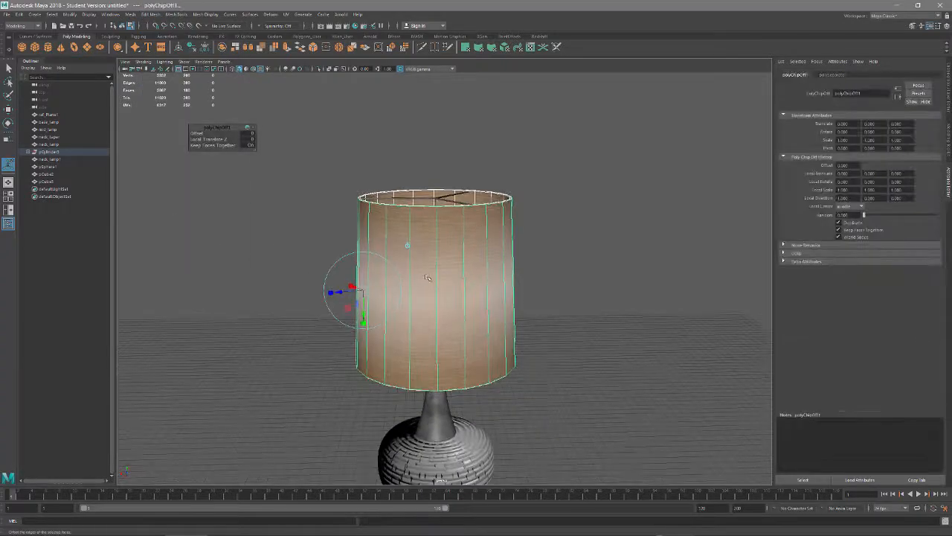
{"action": "right_click", "coordinate": [427, 276]}
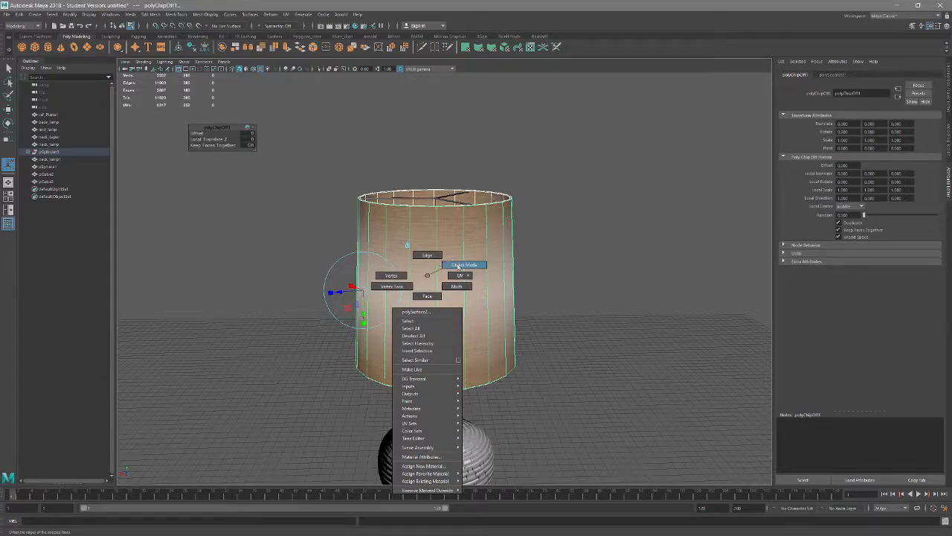
{"action": "left_click", "coordinate": [457, 266]}
{"action": "left_click", "coordinate": [438, 253]}
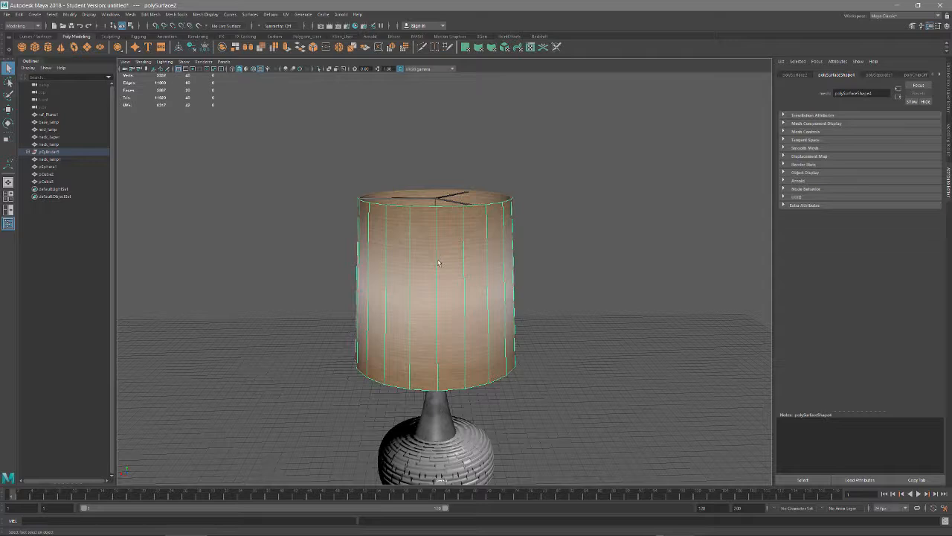
Move the duplicated shade mesh straight down until it sits directly below the original lampshade
{"action": "key", "text": "w"}
{"action": "middle_click_drag", "start_coordinate": [449, 364], "coordinate": [462, 302], "text": "alt"}
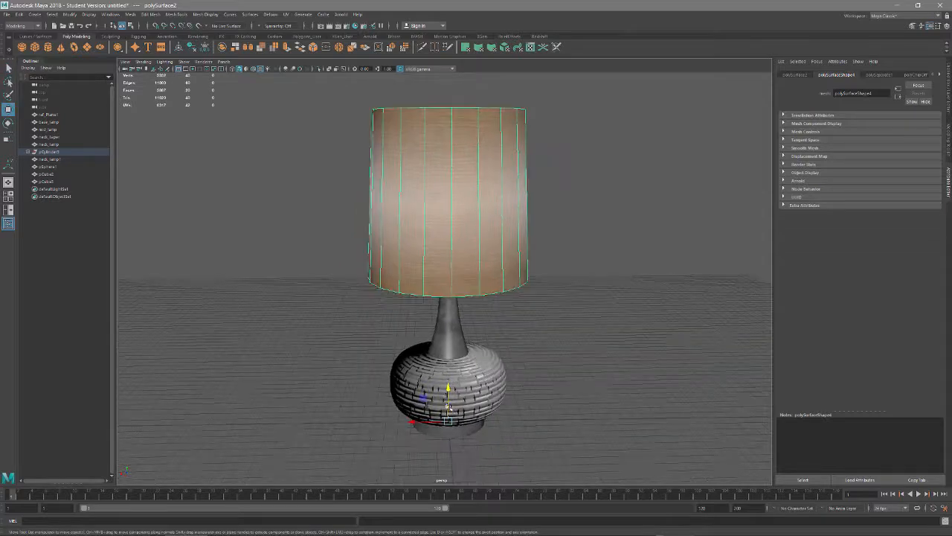
{"action": "left_click_drag", "start_coordinate": [449, 410], "coordinate": [474, 527]}
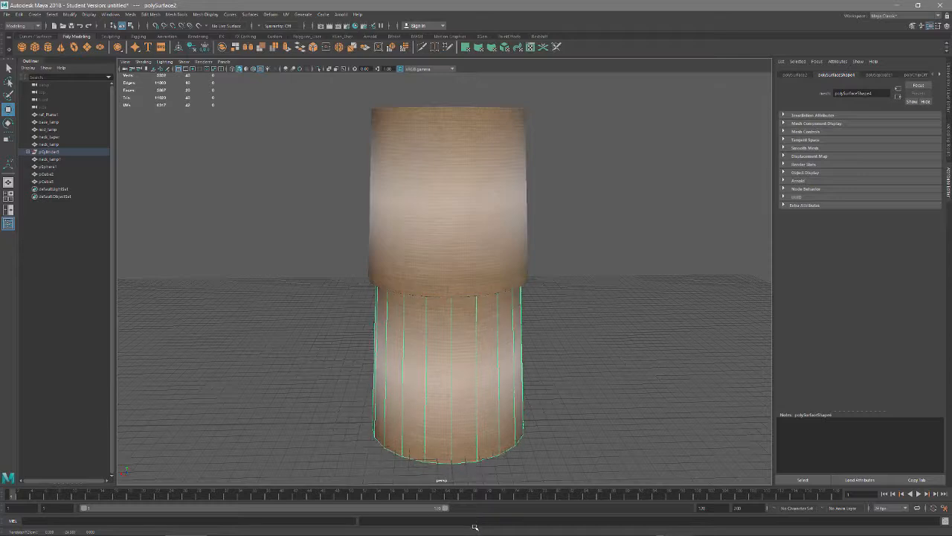
{"action": "left_click_drag", "start_coordinate": [484, 483], "coordinate": [490, 415], "text": "alt"}
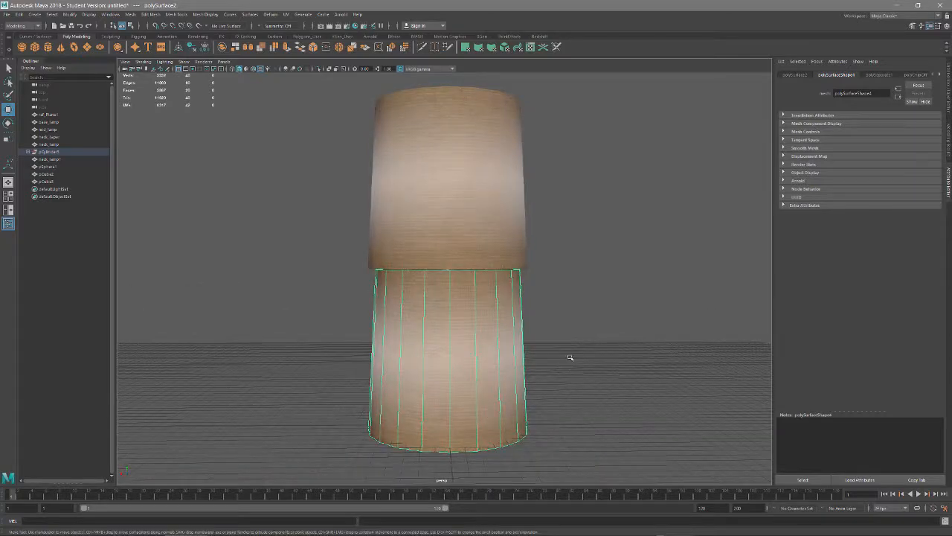
{"action": "middle_click_drag", "start_coordinate": [446, 456], "coordinate": [450, 371], "text": "alt"}
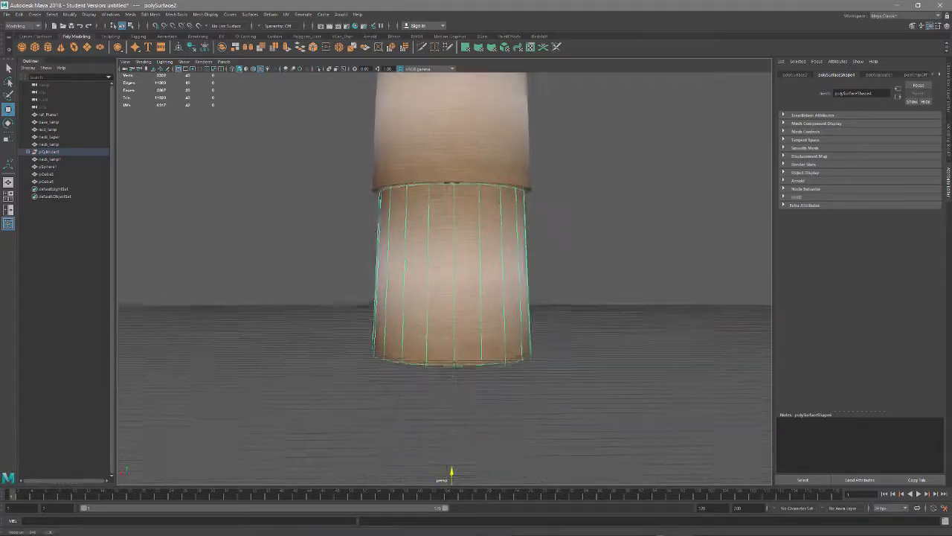
{"action": "right_click_drag", "start_coordinate": [450, 372], "coordinate": [446, 412], "text": "alt"}
{"action": "left_click_drag", "start_coordinate": [450, 439], "coordinate": [456, 429]}
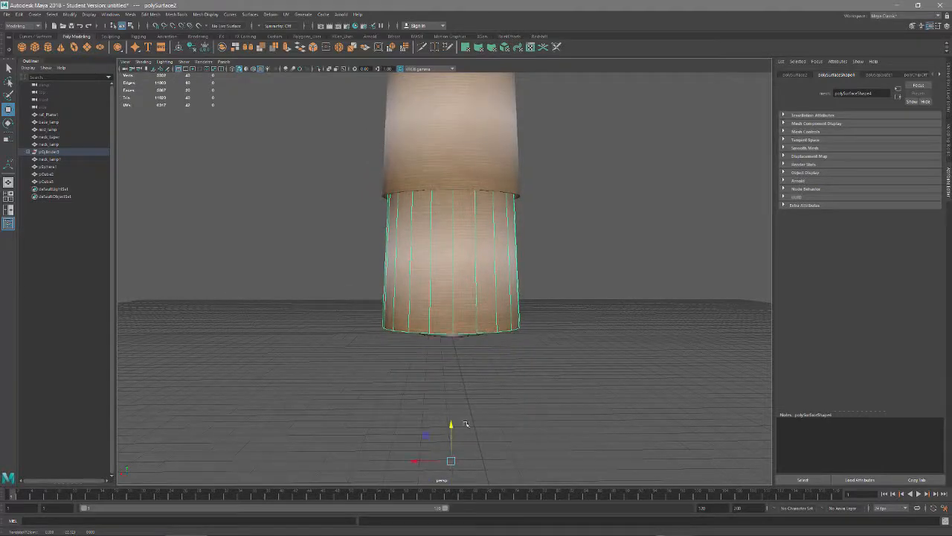
In the front view, adjust the copy's height so its lower edge rests on the ground line
{"action": "key", "text": "space"}
{"action": "left_click", "coordinate": [512, 354]}
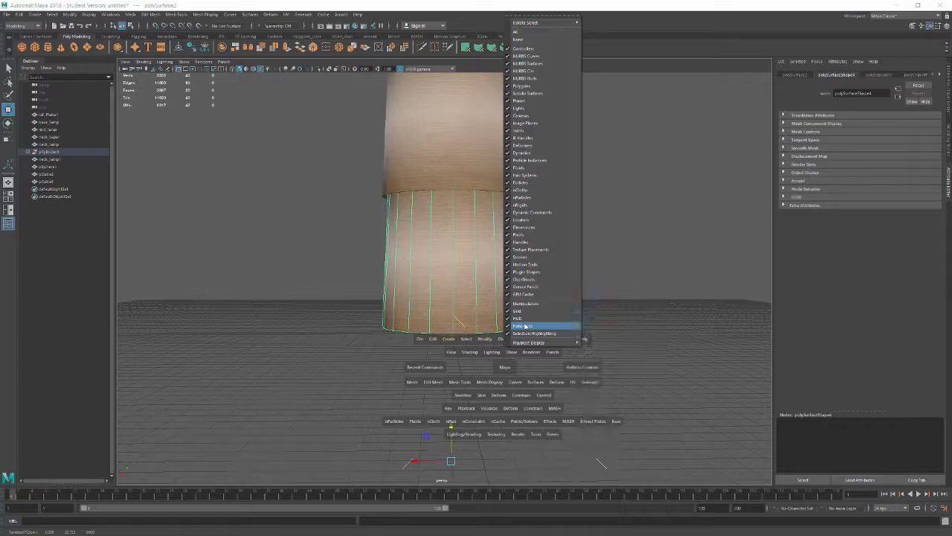
{"action": "left_click", "coordinate": [512, 368]}
{"action": "left_click_drag", "start_coordinate": [508, 367], "coordinate": [494, 388]}
{"action": "scroll", "coordinate": [494, 388], "scroll_direction": "down", "scroll_amount": 4}
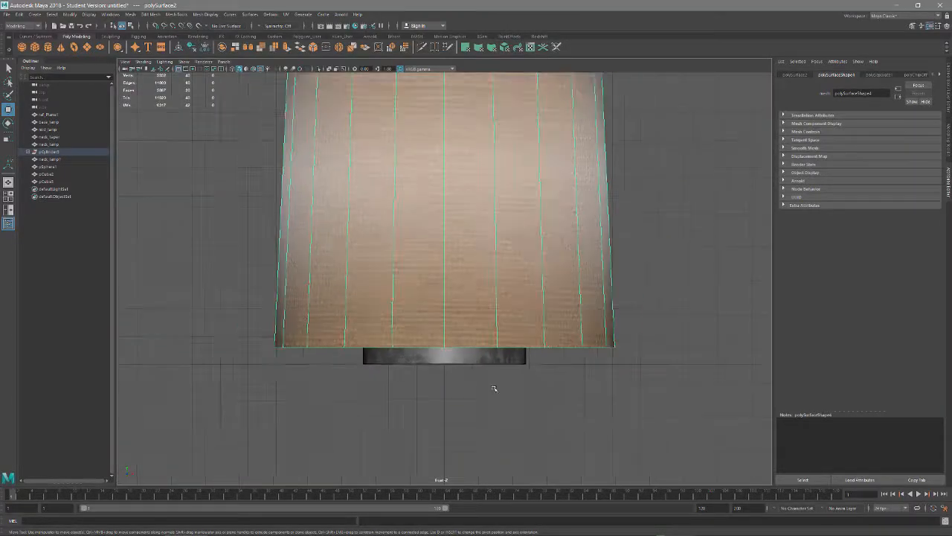
{"action": "middle_click_drag", "start_coordinate": [450, 310], "coordinate": [452, 315]}
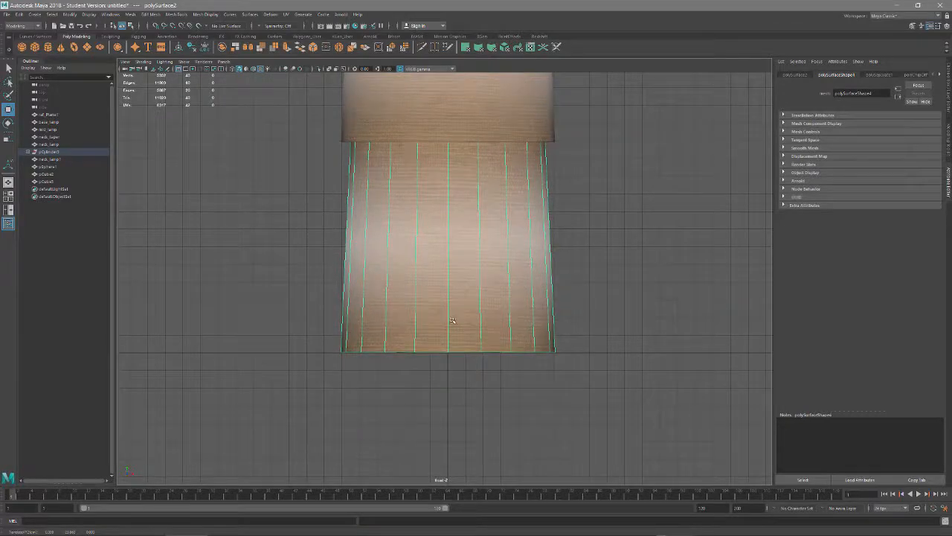
Scale the copy's bottom ring of vertices outward to flare the mesh into a wide cone
{"action": "right_click_drag", "start_coordinate": [451, 316], "coordinate": [414, 315]}
{"action": "left_click_drag", "start_coordinate": [290, 305], "coordinate": [677, 426]}
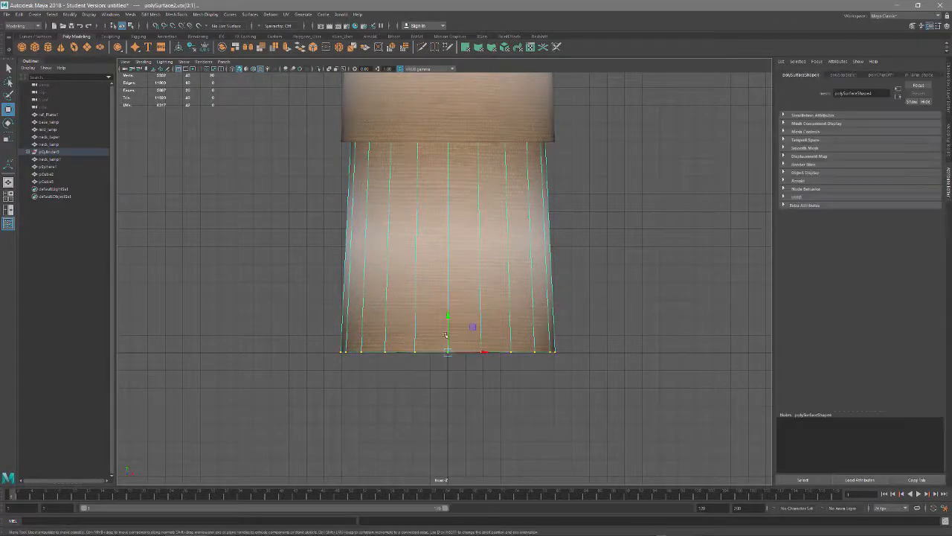
{"action": "key", "text": "r"}
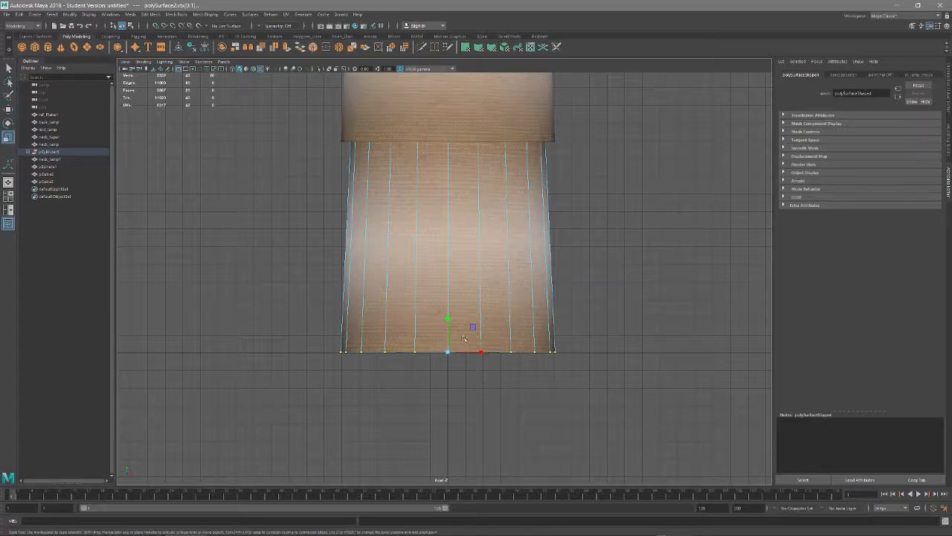
{"action": "left_click_drag", "start_coordinate": [449, 352], "coordinate": [541, 312]}
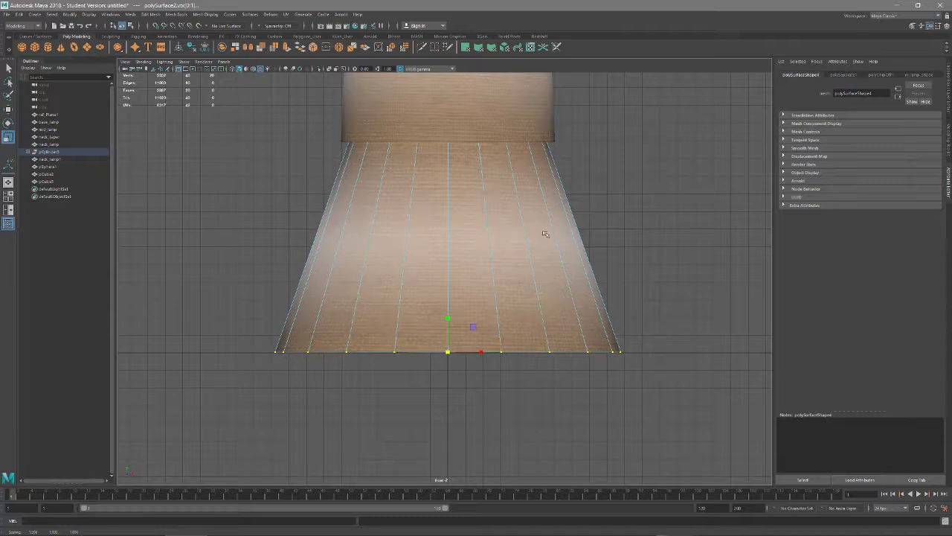
Scale the cone's top ring of vertices outward slightly to match the lampshade's lower rim, and return to object mode in perspective
{"action": "middle_click_drag", "start_coordinate": [517, 183], "coordinate": [535, 328], "text": "alt"}
{"action": "left_click_drag", "start_coordinate": [237, 164], "coordinate": [718, 289]}
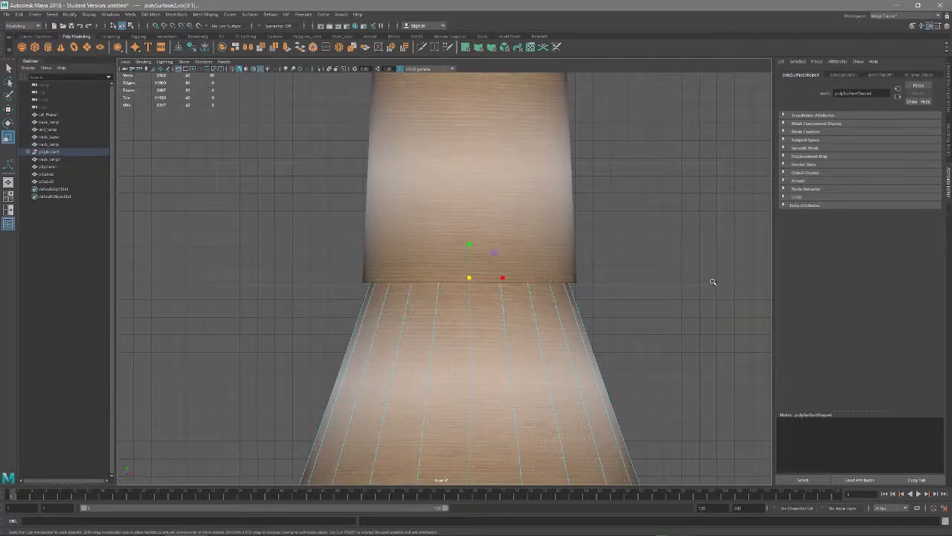
{"action": "left_click_drag", "start_coordinate": [469, 280], "coordinate": [493, 272]}
{"action": "scroll", "coordinate": [502, 278], "scroll_direction": "down", "scroll_amount": 2}
{"action": "key", "text": "space"}
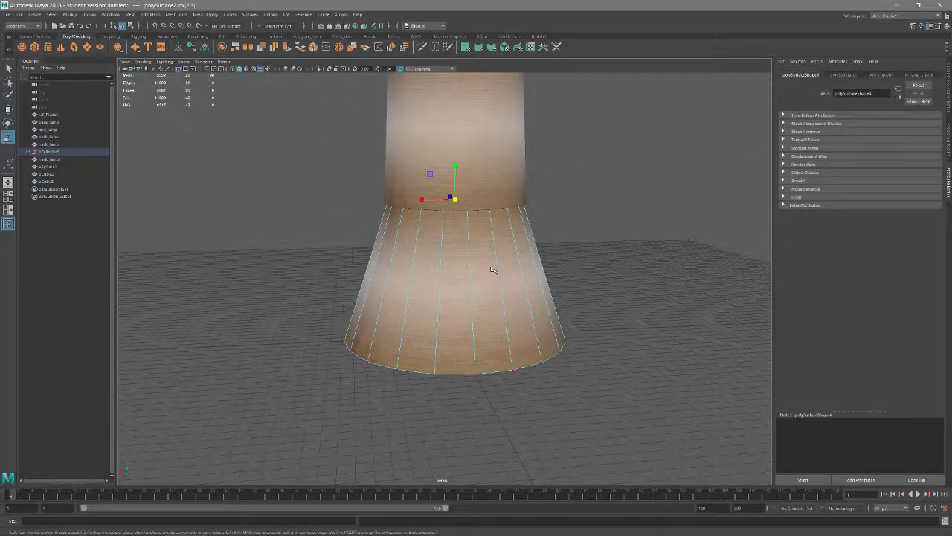
{"action": "right_click_drag", "start_coordinate": [493, 271], "coordinate": [516, 257]}
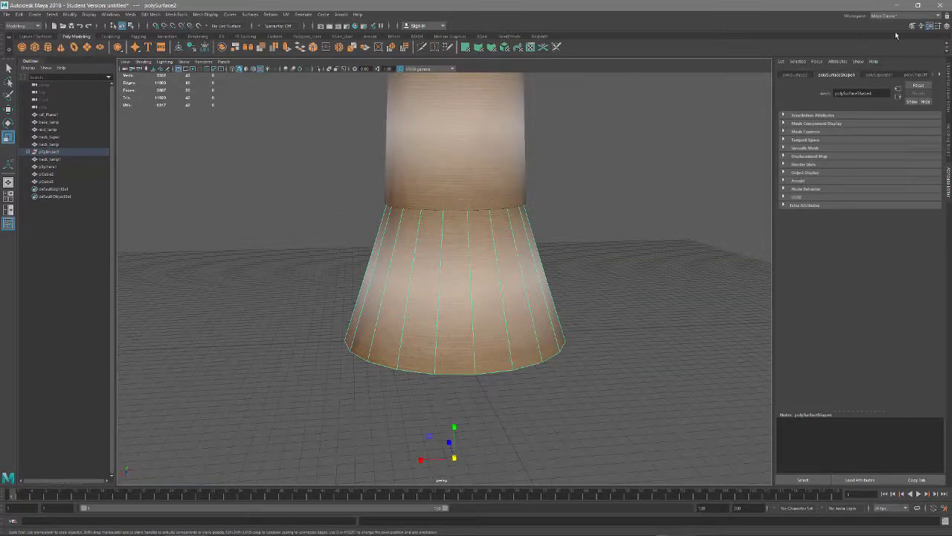
Assign a new material to the lower cone and set its type to Lambert
{"action": "right_click_drag", "start_coordinate": [511, 233], "coordinate": [512, 424]}
{"action": "left_click", "coordinate": [264, 259]}
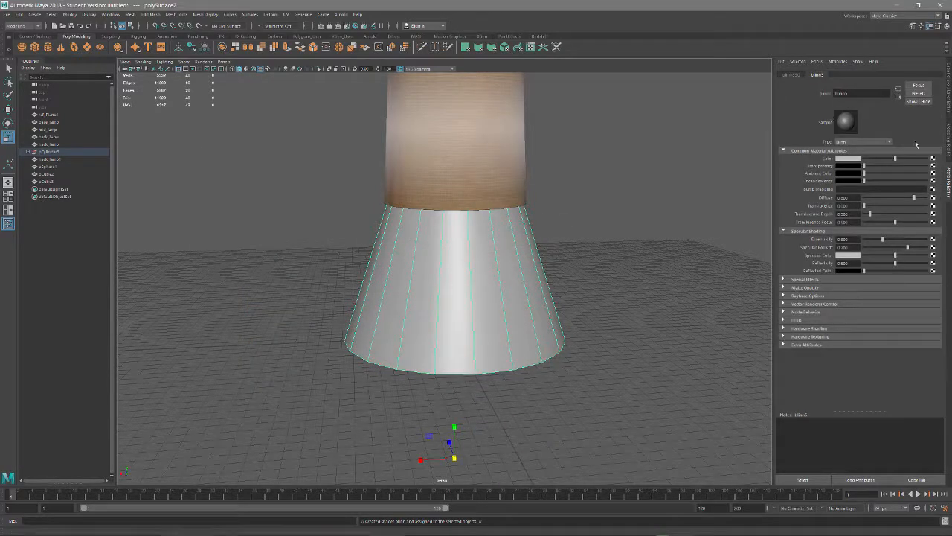
{"action": "left_click_drag", "start_coordinate": [854, 94], "coordinate": [794, 96]}
{"action": "left_click", "coordinate": [890, 142]}
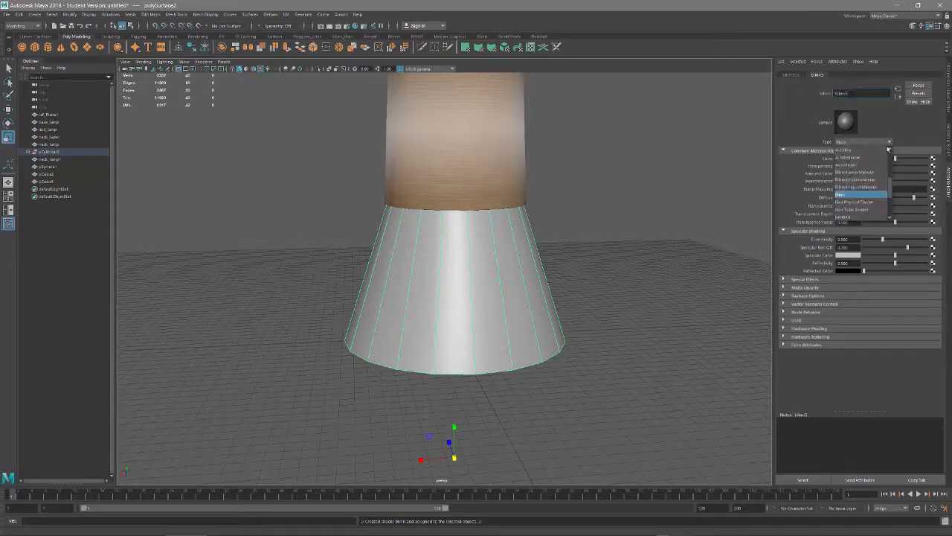
{"action": "scroll", "coordinate": [863, 167], "scroll_direction": "up", "scroll_amount": 4}
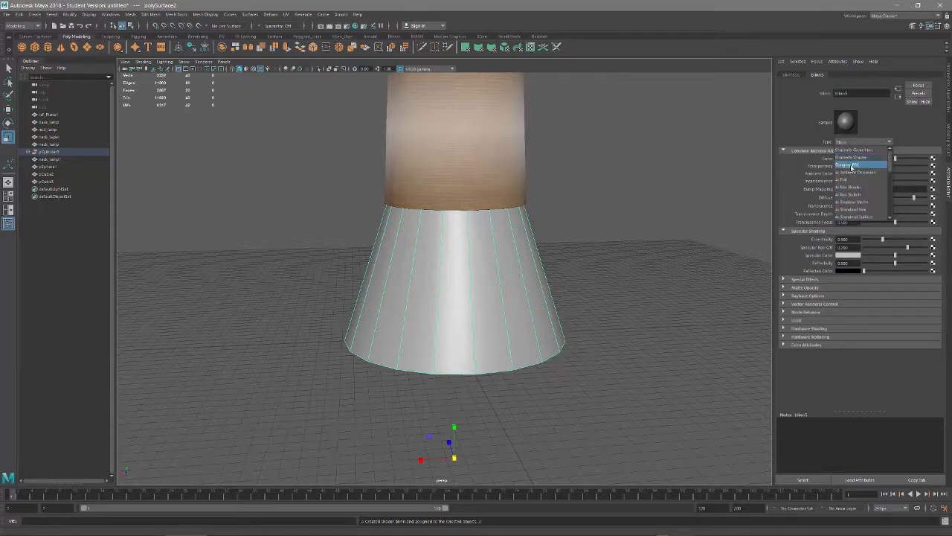
{"action": "scroll", "coordinate": [858, 179], "scroll_direction": "down", "scroll_amount": 10}
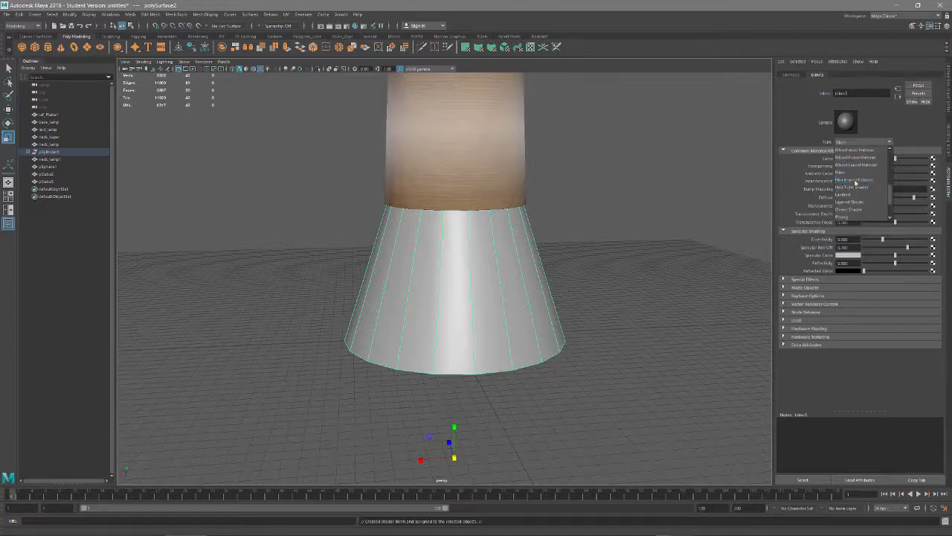
{"action": "left_click", "coordinate": [857, 158]}
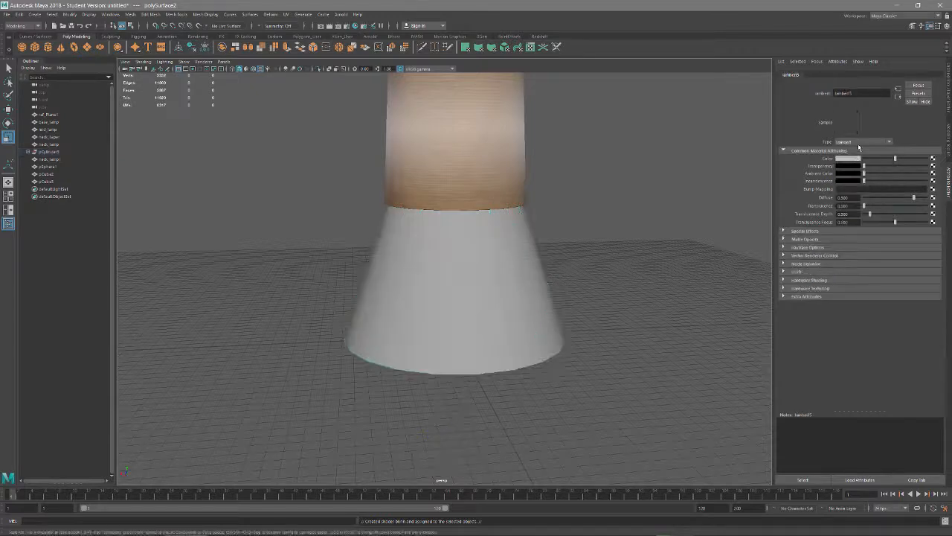
Rename the new Lambert material m_light_shaft
{"action": "double_click", "coordinate": [854, 93]}
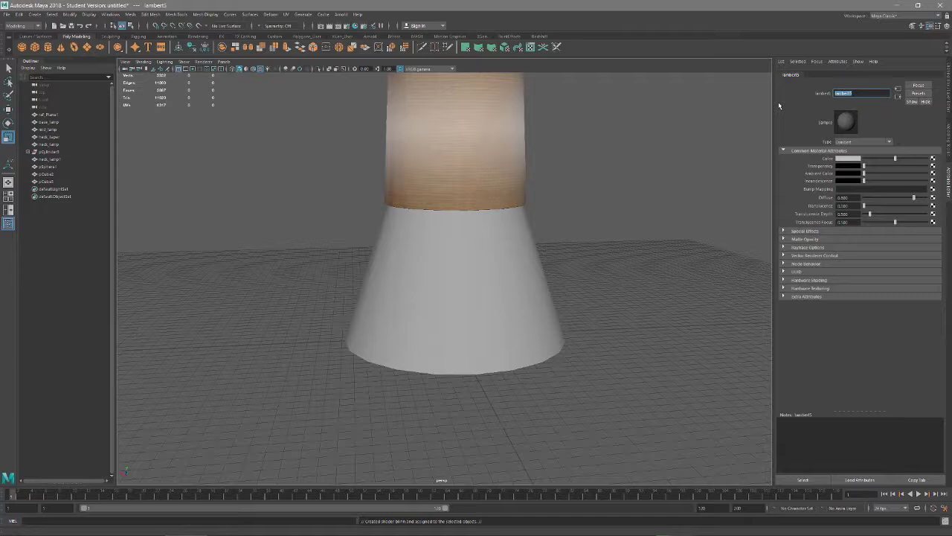
{"action": "type", "text": "m_light_shaft"}
{"action": "key", "text": "Return"}
Duplicate the lower cone and center the pivot of the copy
{"action": "scroll", "coordinate": [387, 294], "scroll_direction": "down", "scroll_amount": 2}
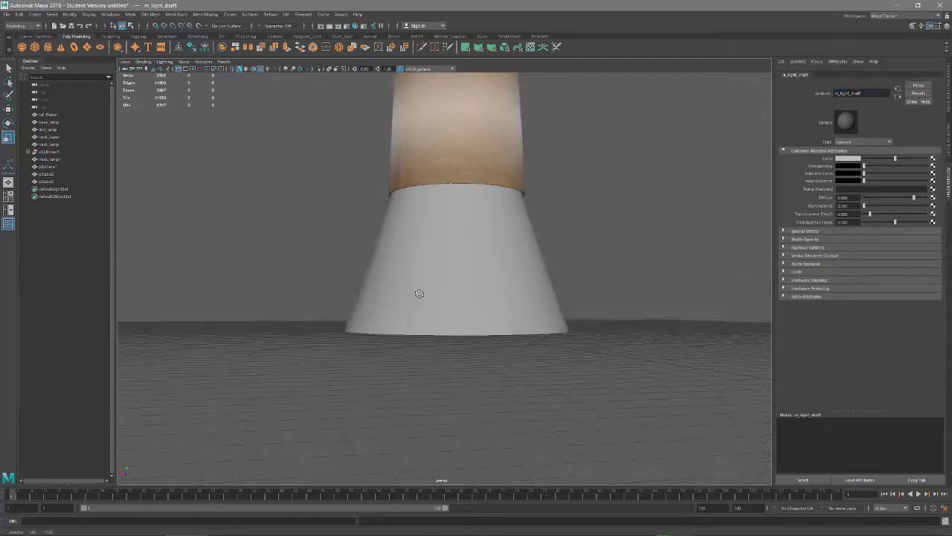
{"action": "left_click", "coordinate": [436, 265]}
{"action": "scroll", "coordinate": [442, 298], "scroll_direction": "down", "scroll_amount": 5}
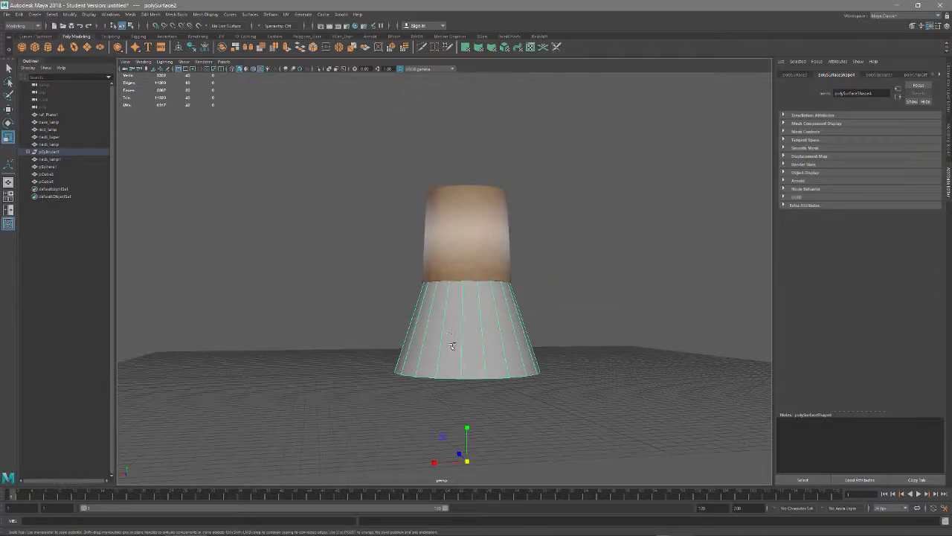
{"action": "key", "text": "ctrl+d"}
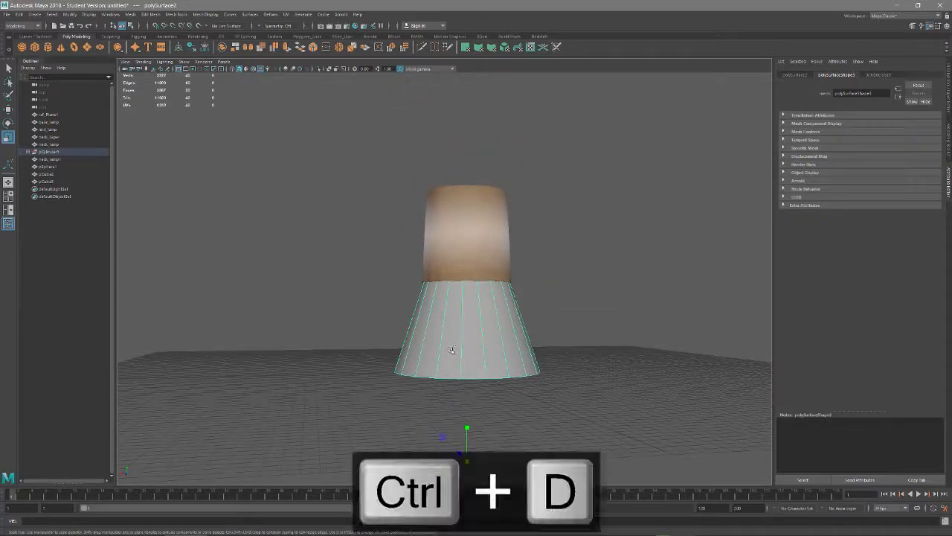
{"action": "left_click", "coordinate": [182, 47]}
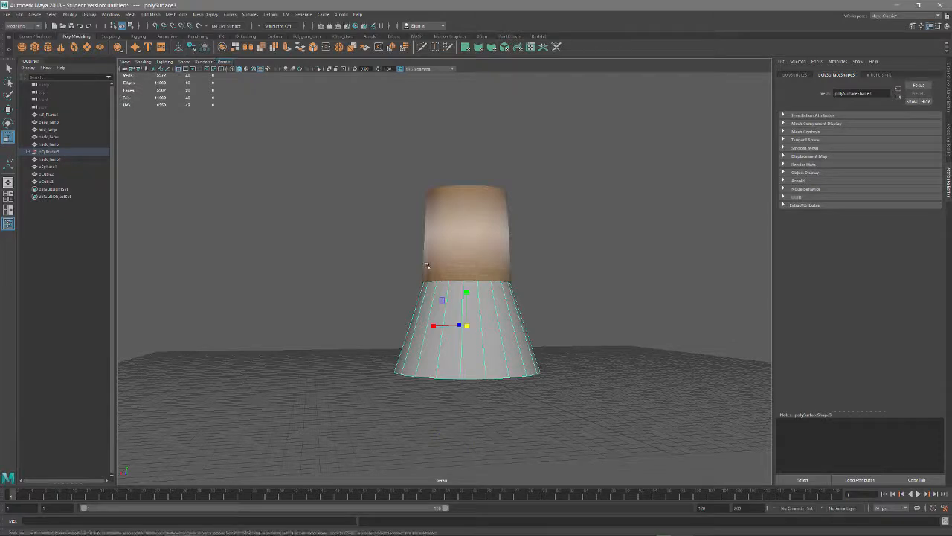
Flip the duplicated cone upside down and move it up so its narrow end sits on the lampshade's top rim
{"action": "key", "text": "e"}
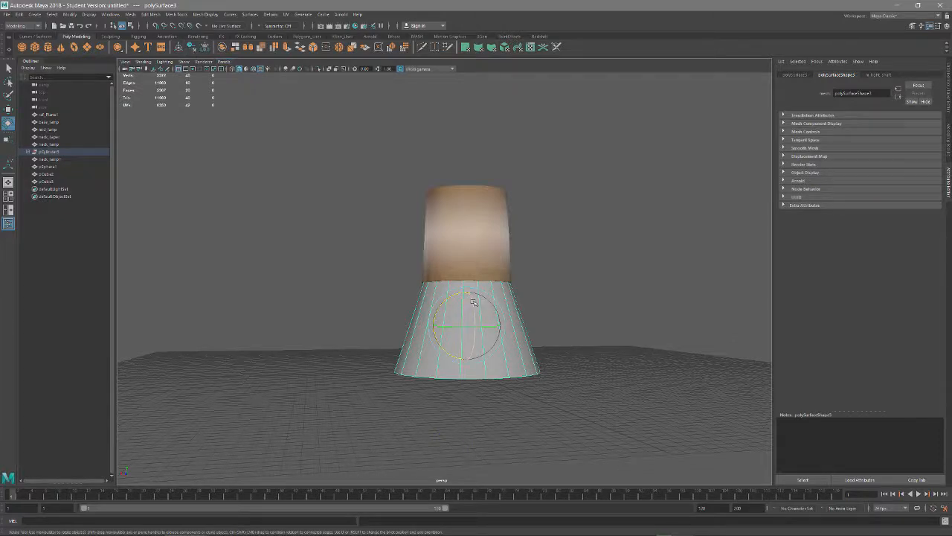
{"action": "left_click_drag", "start_coordinate": [473, 302], "coordinate": [458, 390]}
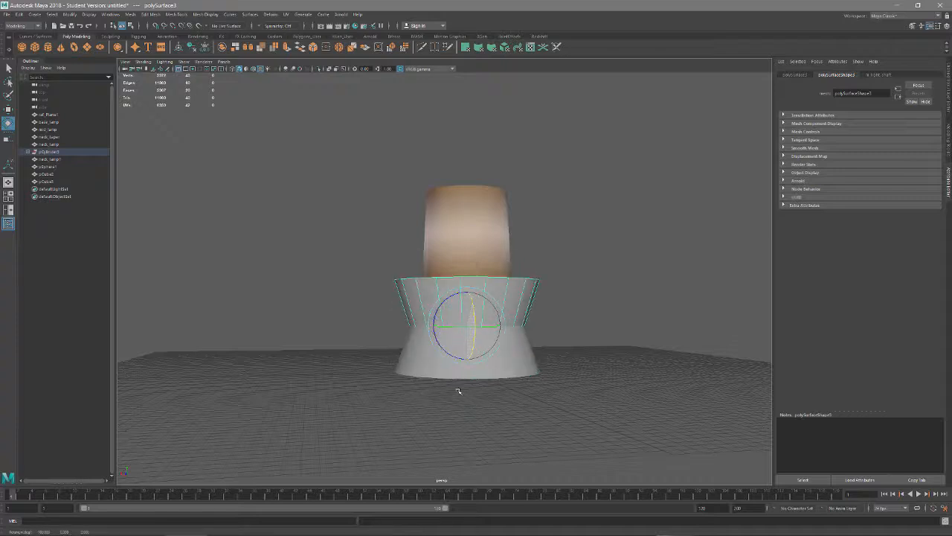
{"action": "key", "text": "w"}
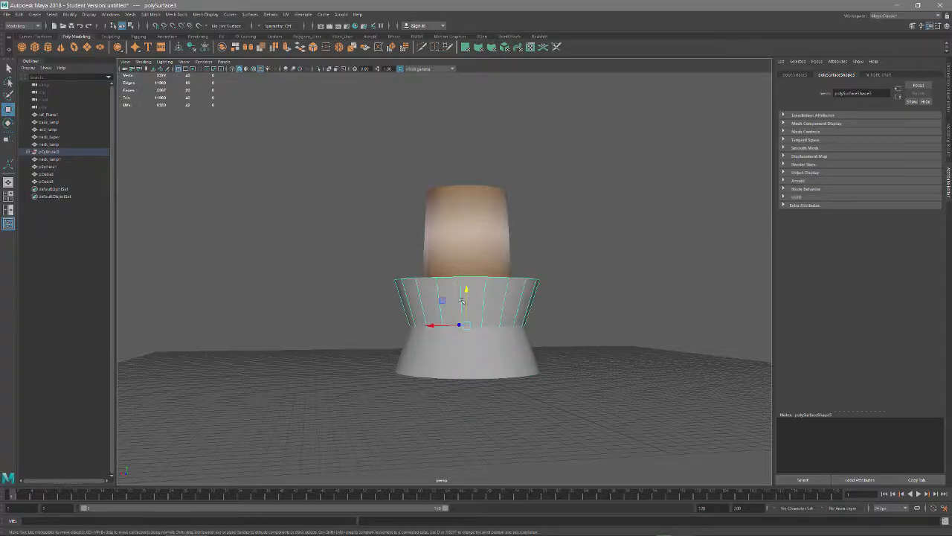
{"action": "left_click_drag", "start_coordinate": [466, 294], "coordinate": [466, 112]}
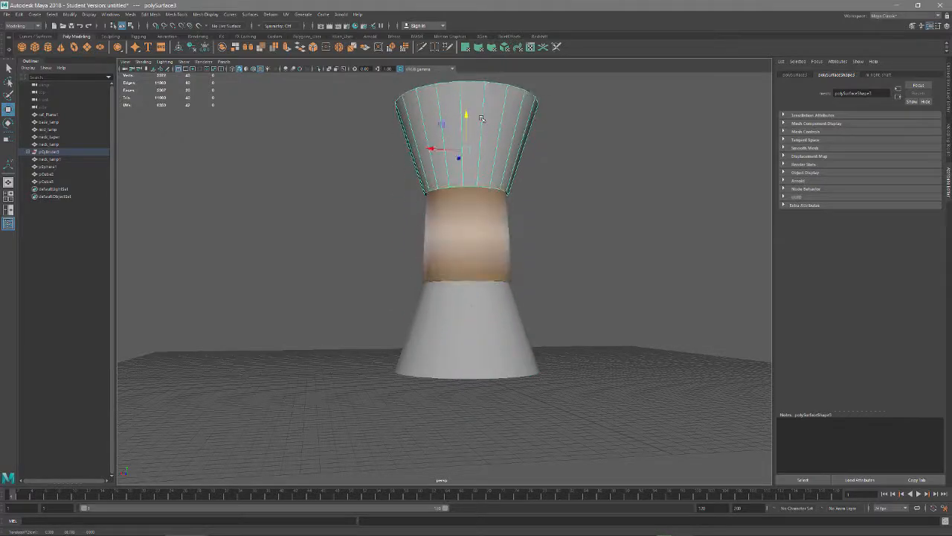
{"action": "middle_click_drag", "start_coordinate": [482, 166], "coordinate": [478, 216], "text": "alt"}
{"action": "scroll", "coordinate": [487, 211], "scroll_direction": "up", "scroll_amount": 3}
{"action": "left_click_drag", "start_coordinate": [454, 142], "coordinate": [454, 149]}
Scale the upper cone down slightly so its narrow end fits the lampshade's top rim
{"action": "key", "text": "r"}
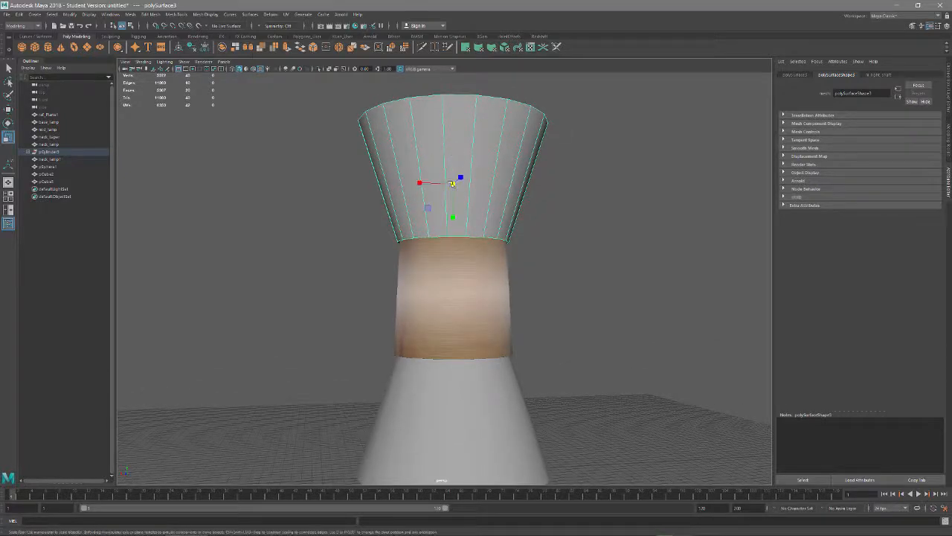
{"action": "left_click_drag", "start_coordinate": [453, 185], "coordinate": [456, 234]}
{"action": "key", "text": "ctrl+z"}
{"action": "scroll", "coordinate": [478, 227], "scroll_direction": "down", "scroll_amount": 3}
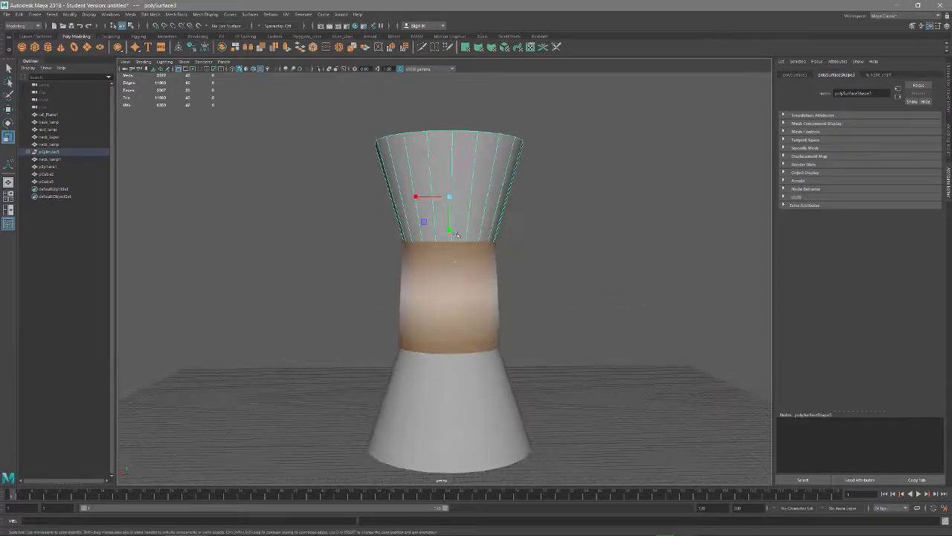
{"action": "mouse_move", "coordinate": [488, 187]}
{"action": "left_mouse_down", "text": "alt"}
{"action": "mouse_move", "coordinate": [483, 275]}
{"action": "mouse_move", "coordinate": [476, 216]}
{"action": "mouse_move", "coordinate": [493, 195]}
{"action": "mouse_move", "coordinate": [489, 174]}
{"action": "mouse_move", "coordinate": [488, 197]}
{"action": "left_mouse_up", "text": "alt"}
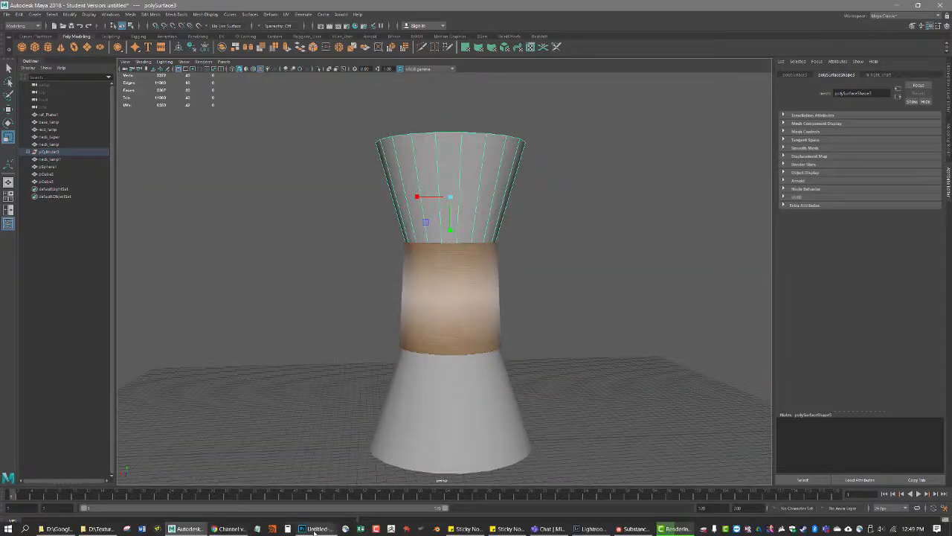
Switch to Photoshop and create a new document 512 by 512 pixels at 72 pixels/inch with a white background
{"action": "left_click", "coordinate": [319, 529]}
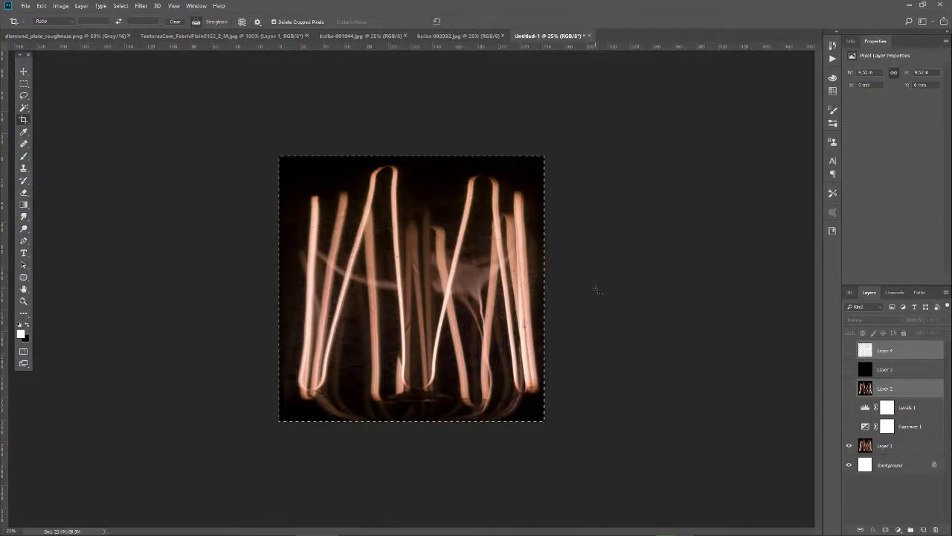
{"action": "key", "text": "ctrl+n"}
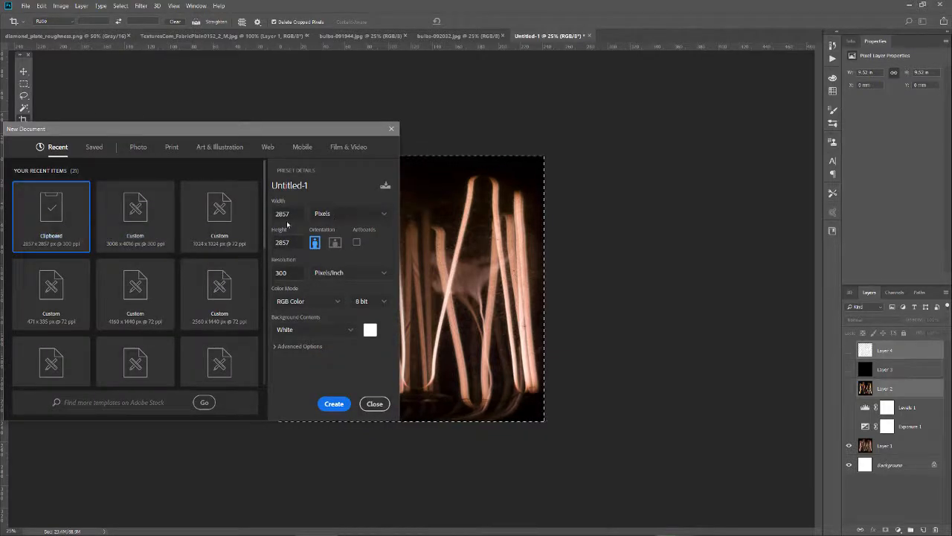
{"action": "left_click_drag", "start_coordinate": [289, 273], "coordinate": [258, 287]}
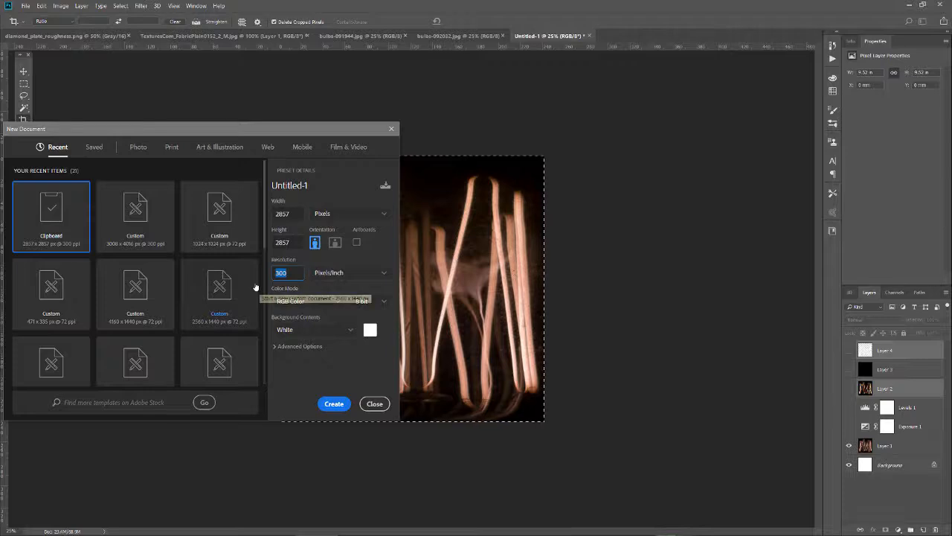
{"action": "type", "text": "72"}
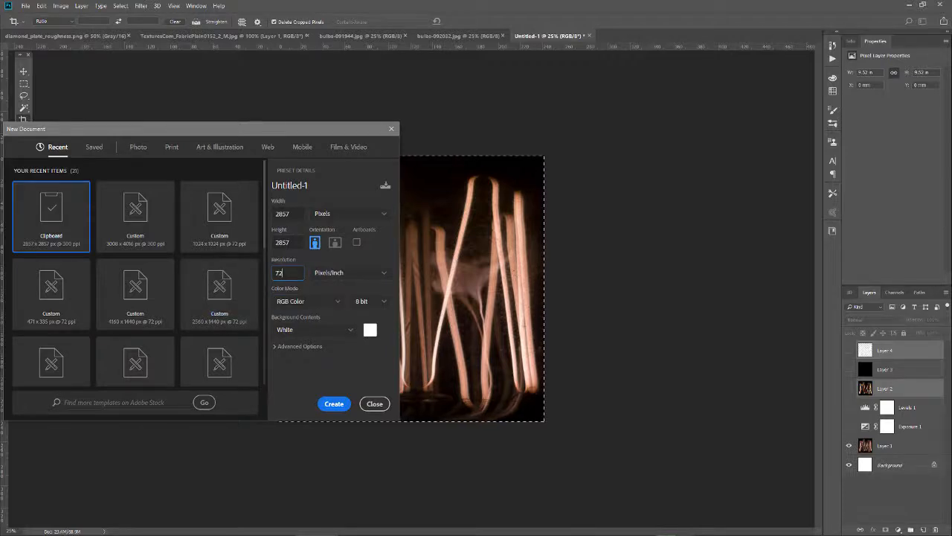
{"action": "key", "text": "Tab"}
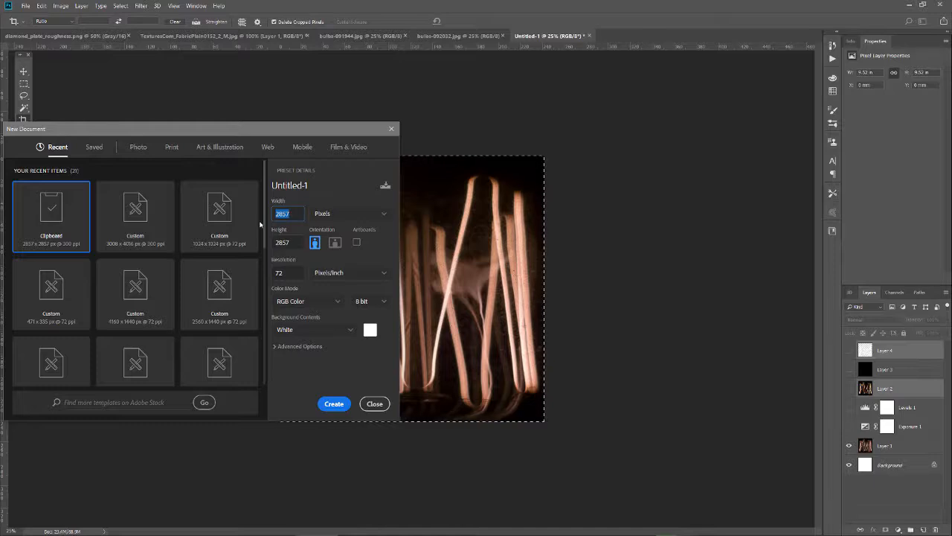
{"action": "type", "text": "10"}
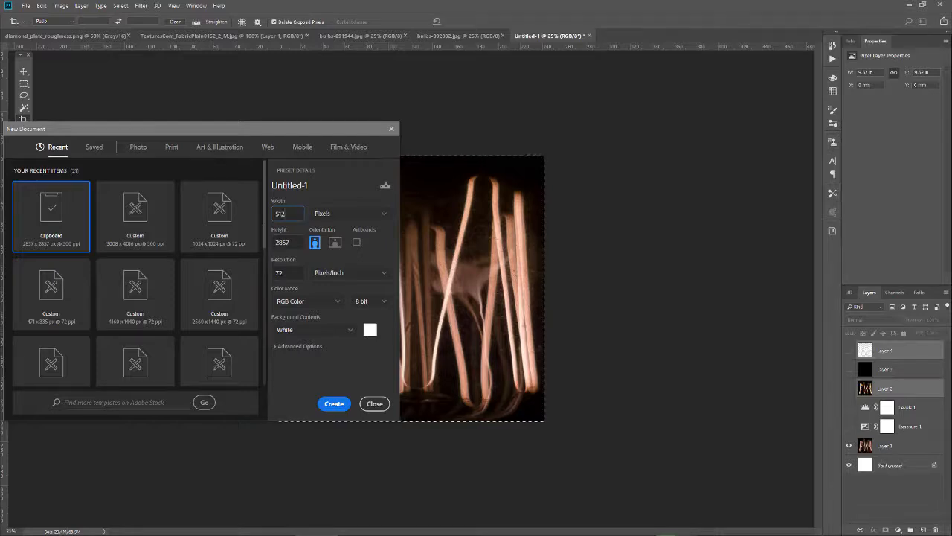
{"action": "key", "text": "Tab"}
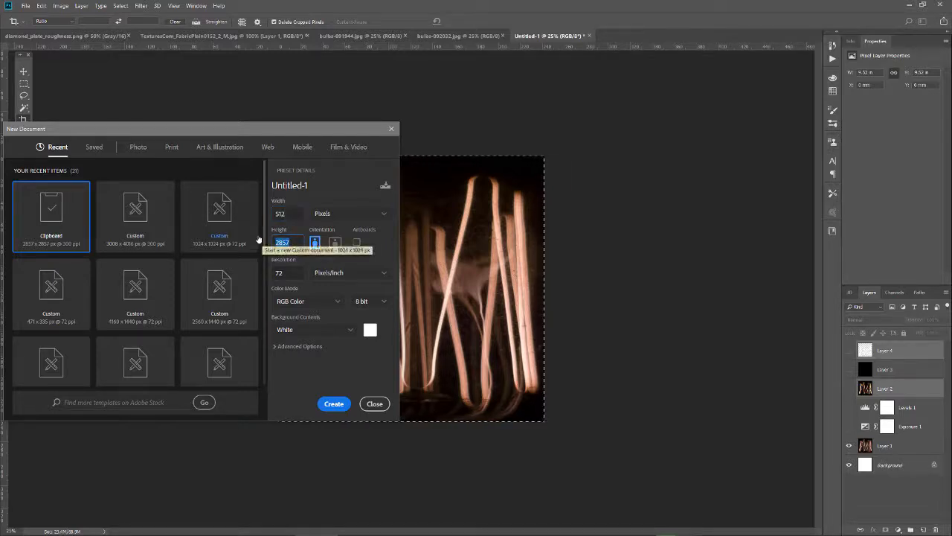
{"action": "type", "text": "512"}
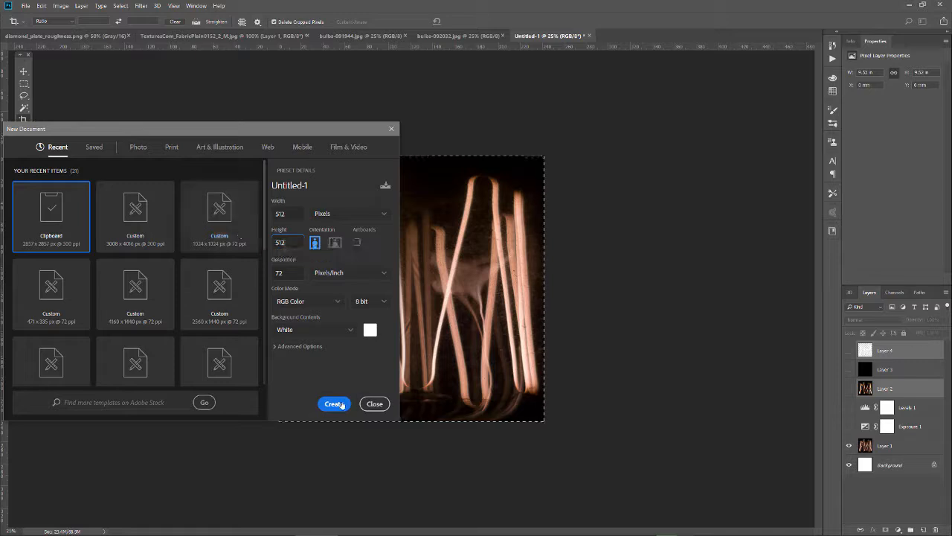
{"action": "left_click", "coordinate": [334, 404]}
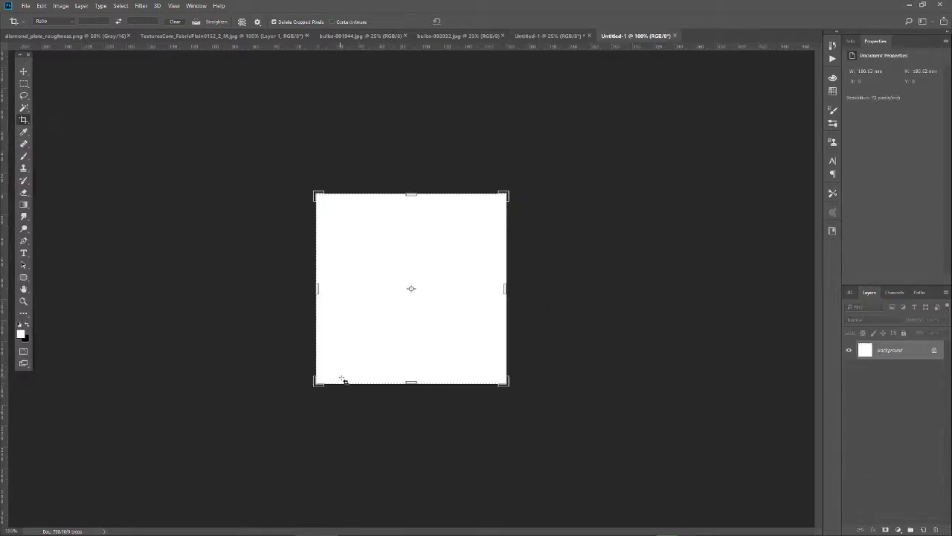
Add a new empty layer and set the foreground colour to a saturated warm yellow for the Gradient tool
{"action": "left_click", "coordinate": [923, 529]}
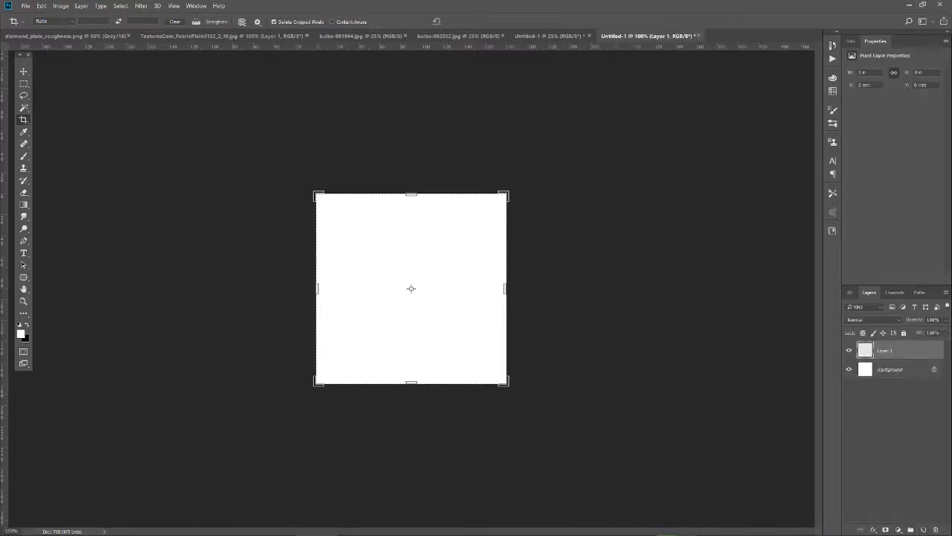
{"action": "left_click", "coordinate": [23, 206]}
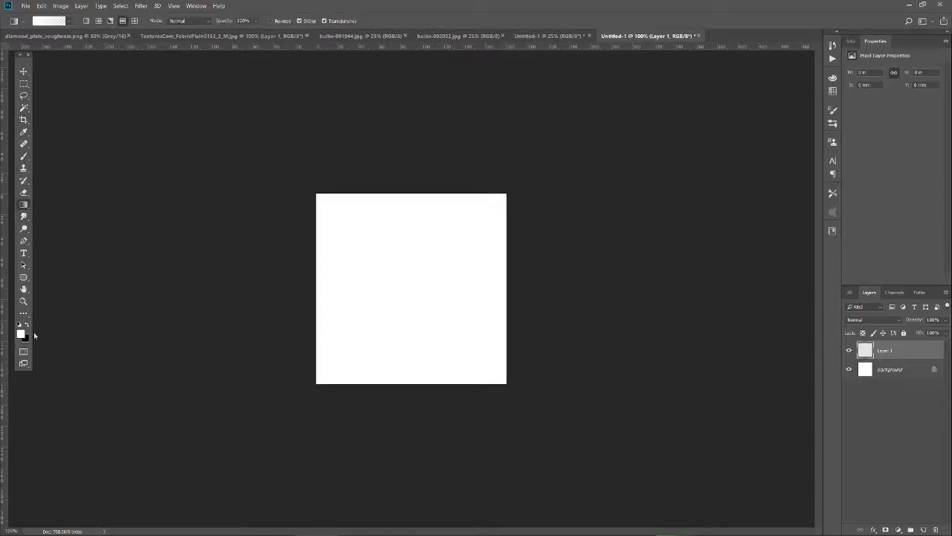
{"action": "key", "text": "i"}
{"action": "key", "text": "d"}
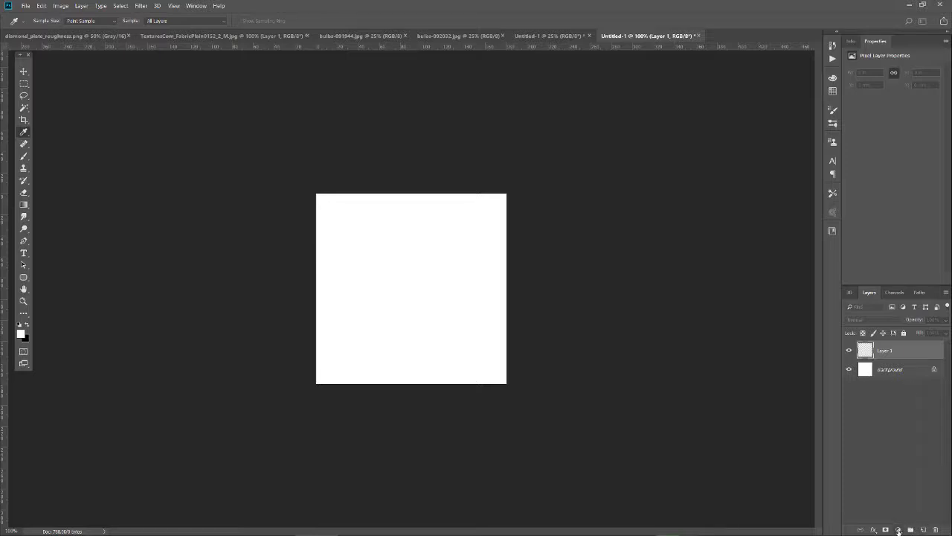
{"action": "left_click_drag", "start_coordinate": [666, 63], "coordinate": [678, 105]}
{"action": "left_click", "coordinate": [664, 230]}
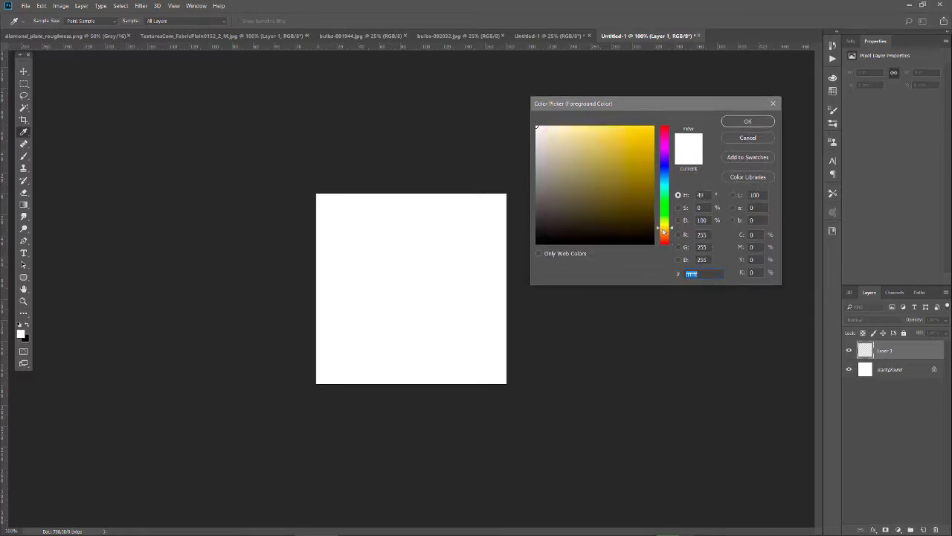
{"action": "left_click", "coordinate": [627, 131]}
{"action": "left_click", "coordinate": [747, 121]}
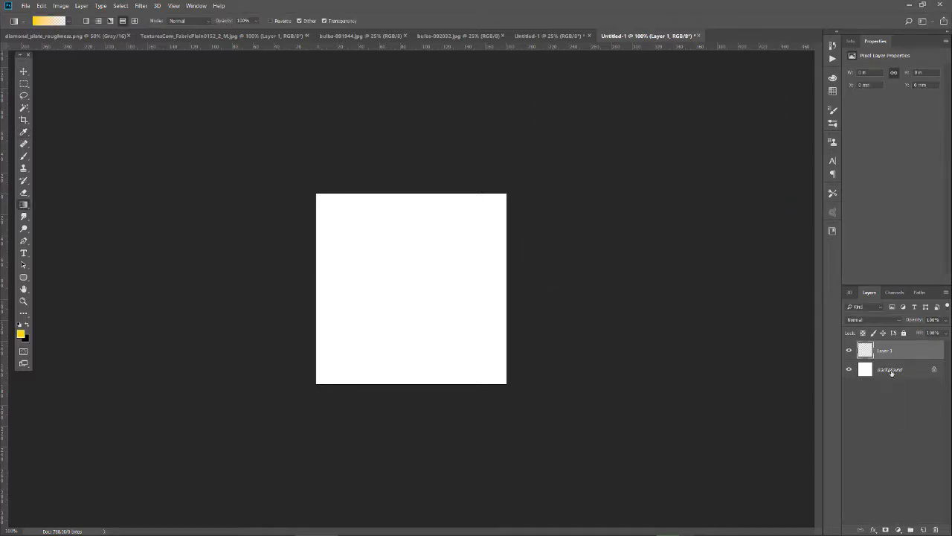
Try a Photo Filter adjustment layer using Warming Filter (85) at a high density, and hide it
{"action": "left_click", "coordinate": [899, 529]}
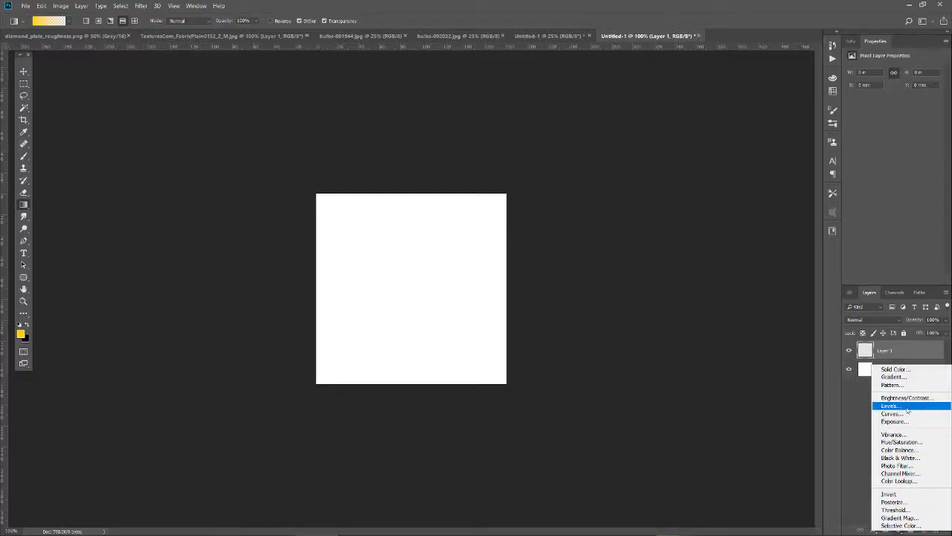
{"action": "left_click", "coordinate": [898, 465]}
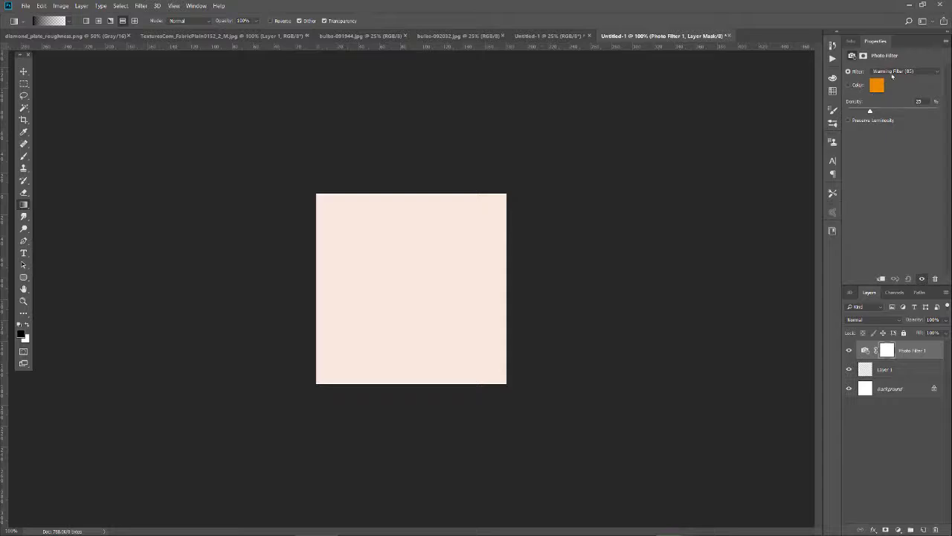
{"action": "left_click_drag", "start_coordinate": [870, 111], "coordinate": [926, 113]}
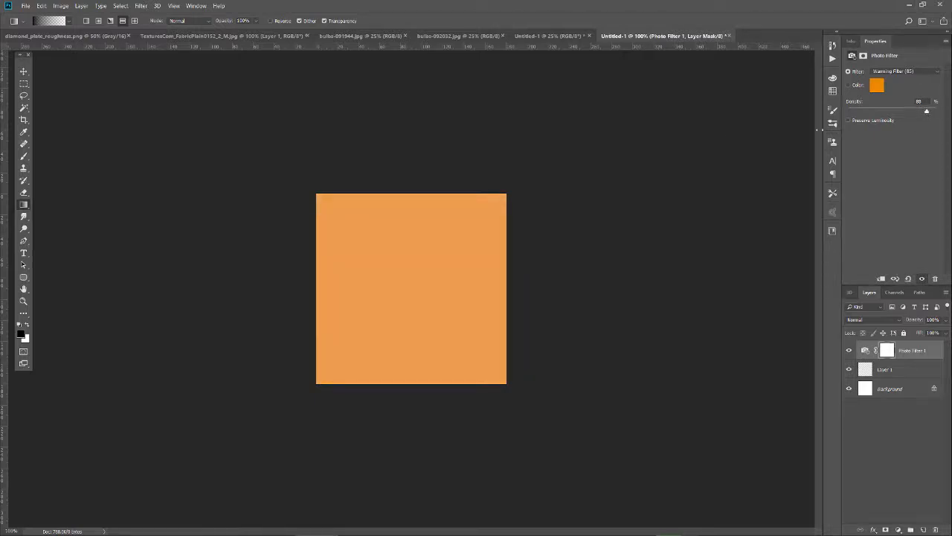
{"action": "key", "text": "x"}
{"action": "left_click", "coordinate": [849, 351]}
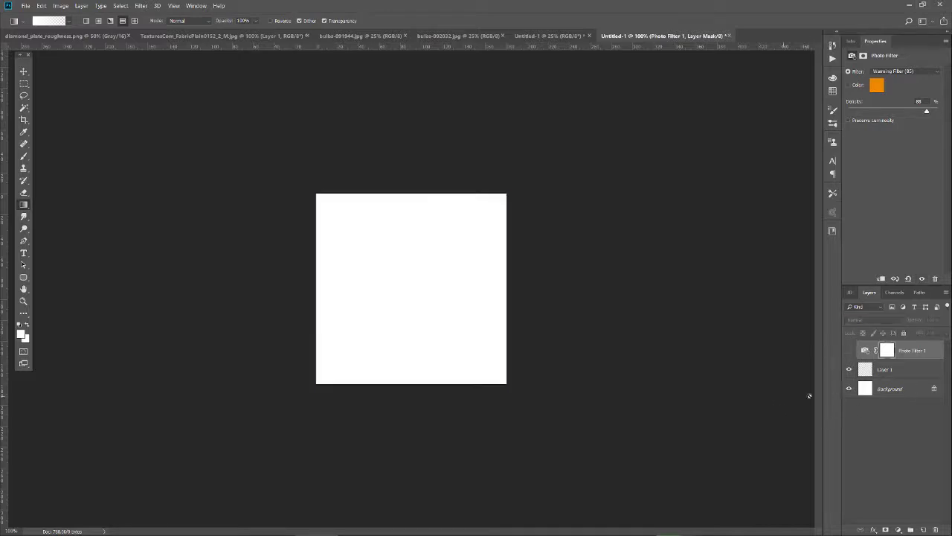
Invert the Background layer to black and draw a vertical yellow-to-transparent gradient on Layer 1, from the canvas's top edge to near its bottom
{"action": "left_click", "coordinate": [901, 389]}
{"action": "key", "text": "ctrl+i"}
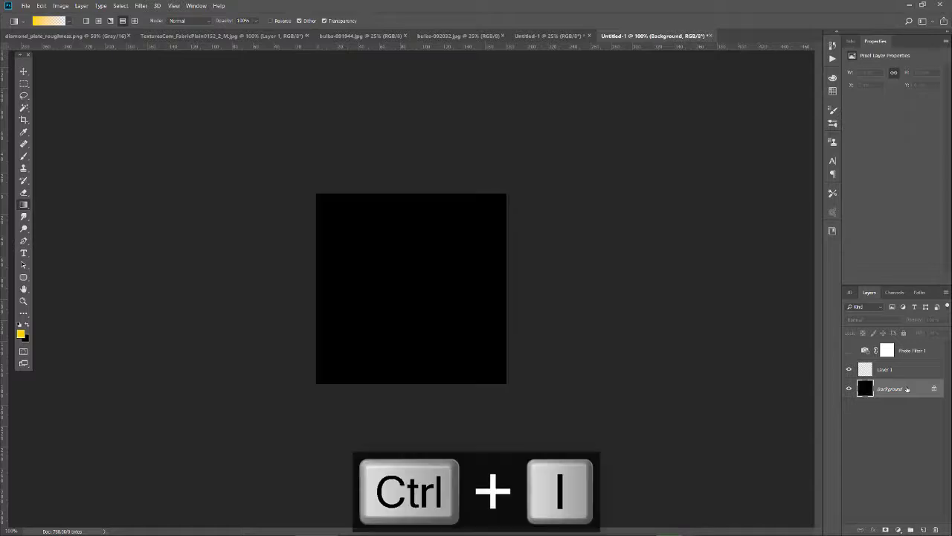
{"action": "left_click", "coordinate": [901, 372]}
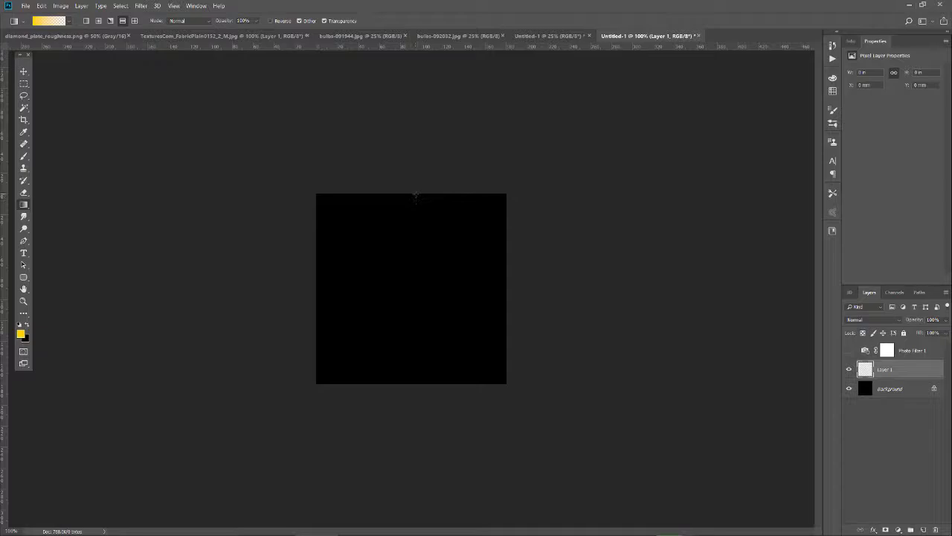
{"action": "left_click_drag", "start_coordinate": [415, 199], "coordinate": [416, 353]}
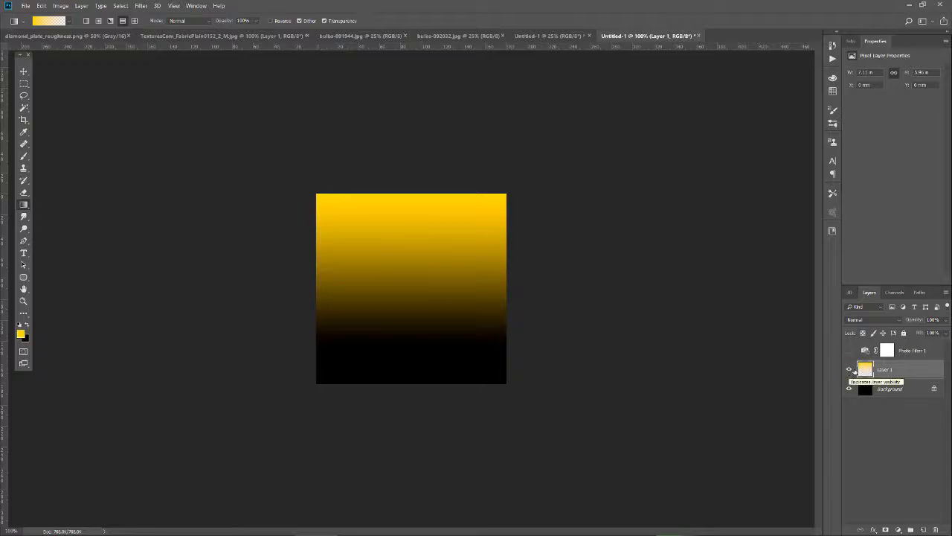
Hide the Background layer and reduce Layer 1's opacity to 60%
{"action": "left_click", "coordinate": [849, 389]}
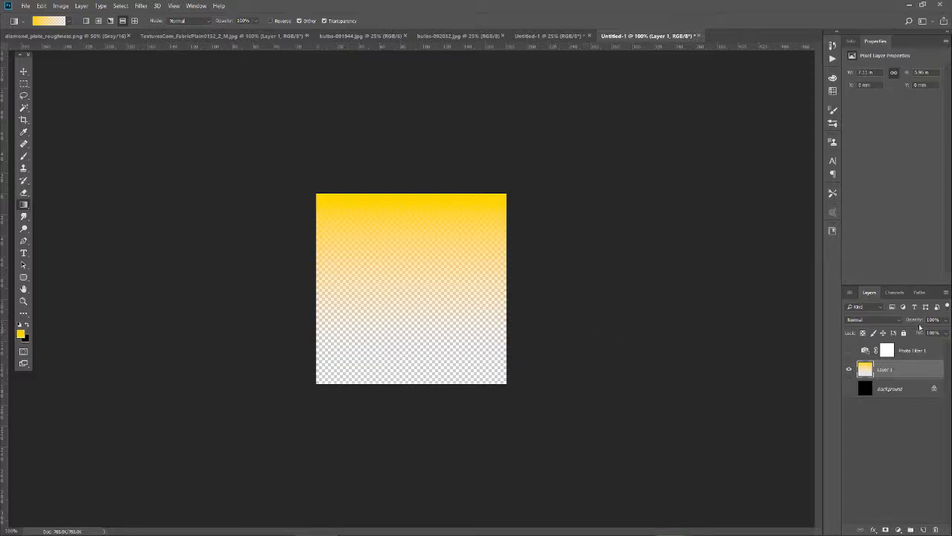
{"action": "left_click_drag", "start_coordinate": [918, 320], "coordinate": [910, 320]}
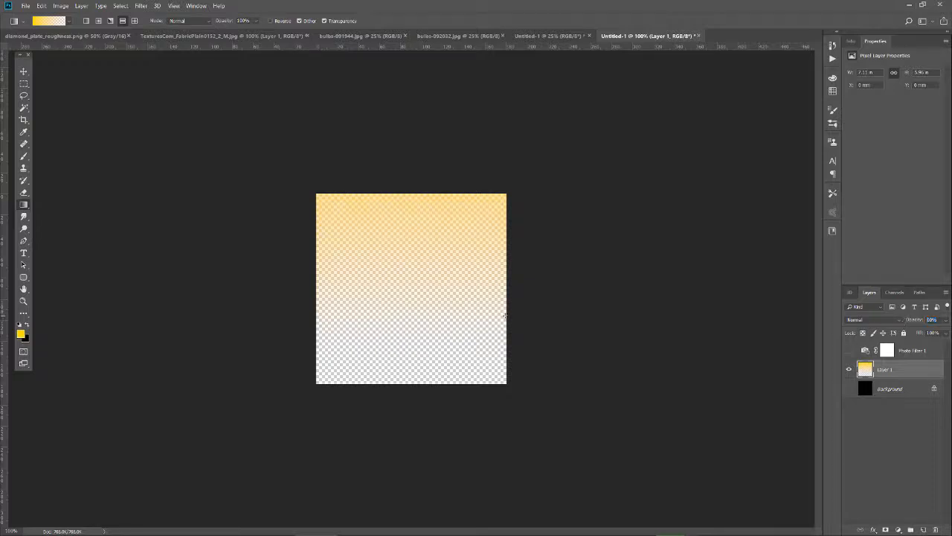
Save the gradient image as a PNG named fast_lamp_light_s in the sourceimages folder
{"action": "key", "text": "ctrl+shift+s"}
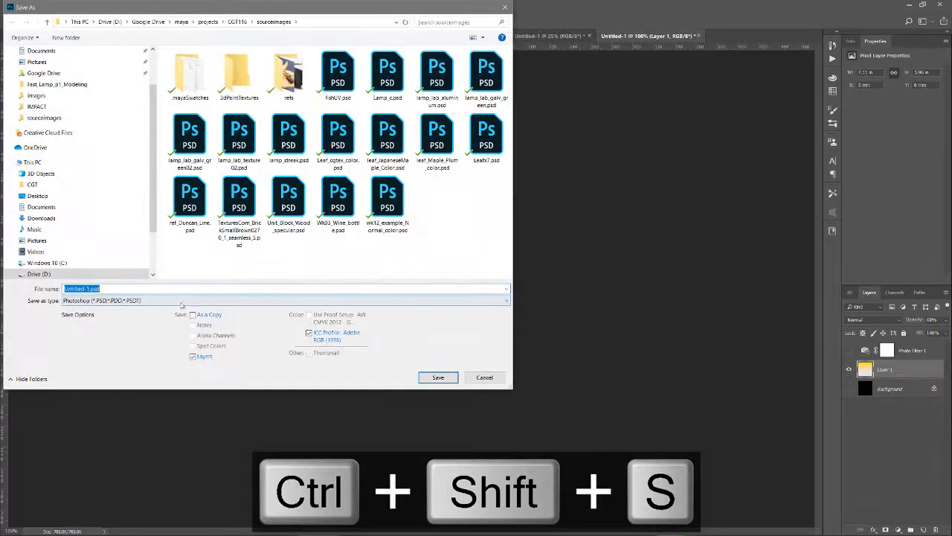
{"action": "left_click", "coordinate": [155, 300]}
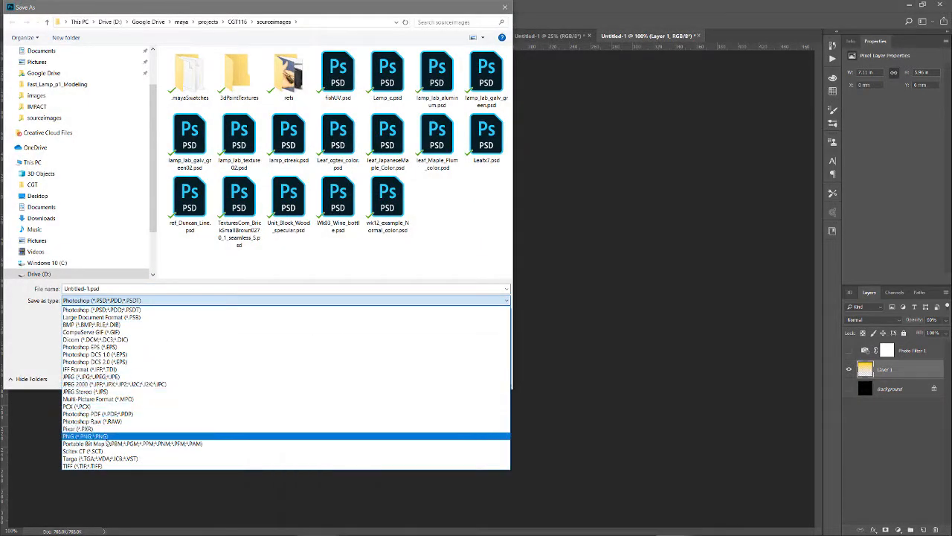
{"action": "left_click", "coordinate": [89, 436]}
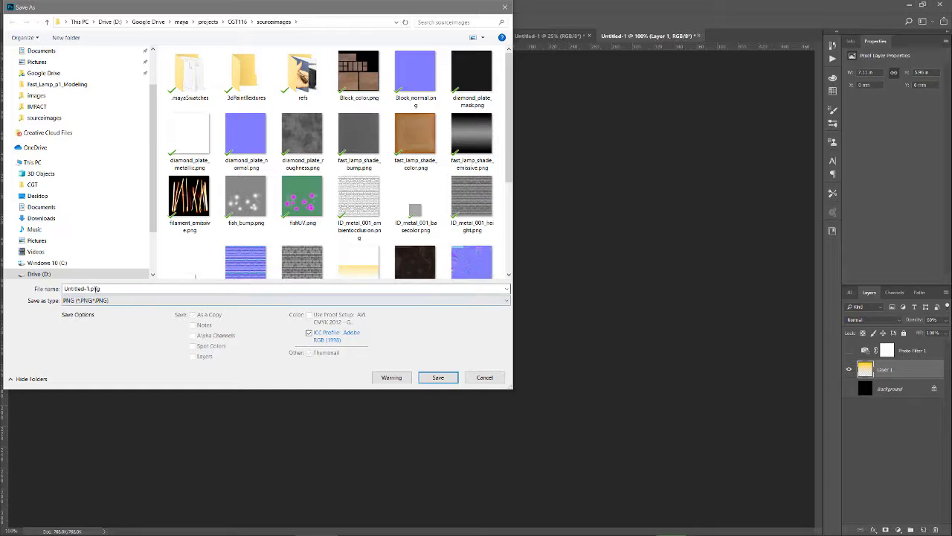
{"action": "double_click", "coordinate": [96, 288]}
{"action": "left_click_drag", "start_coordinate": [90, 289], "coordinate": [46, 293]}
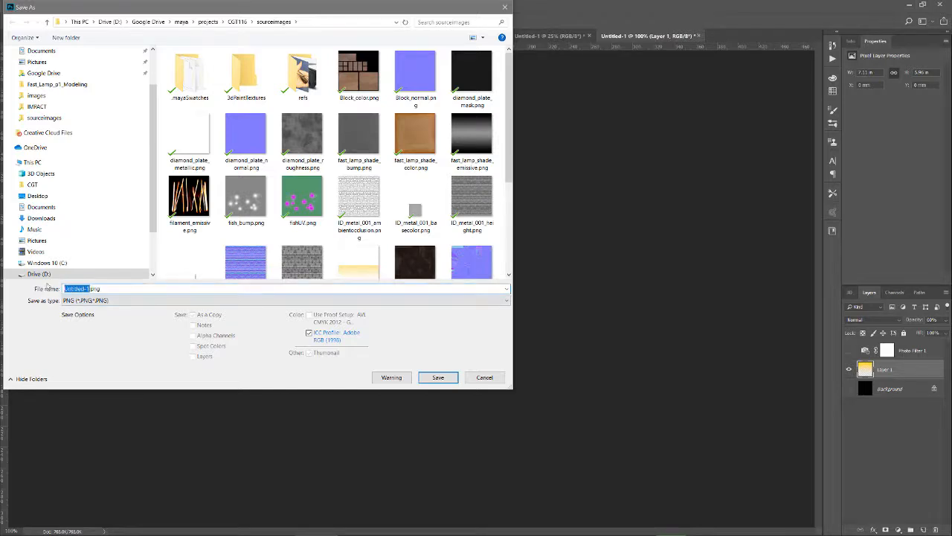
{"action": "type", "text": "fast_lamp_light_shaft"}
{"action": "key", "text": "Return"}
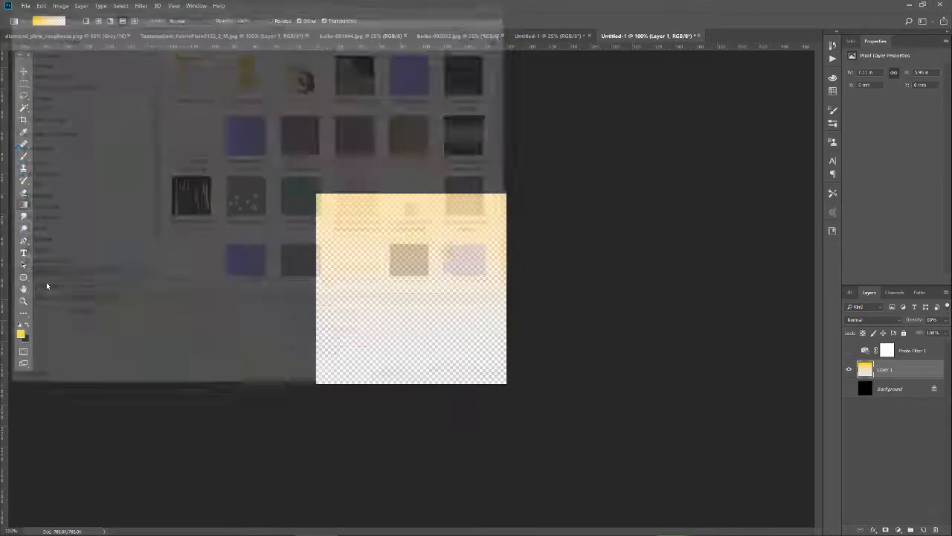
{"action": "left_click", "coordinate": [414, 123]}
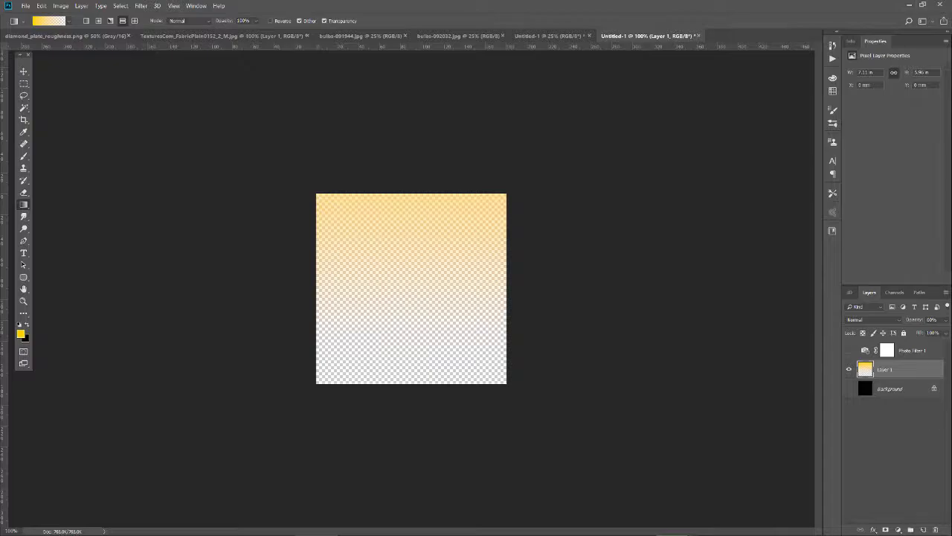
Switch back to Maya, freeze the transformations of both cones and delete their construction history
{"action": "left_click", "coordinate": [186, 528]}
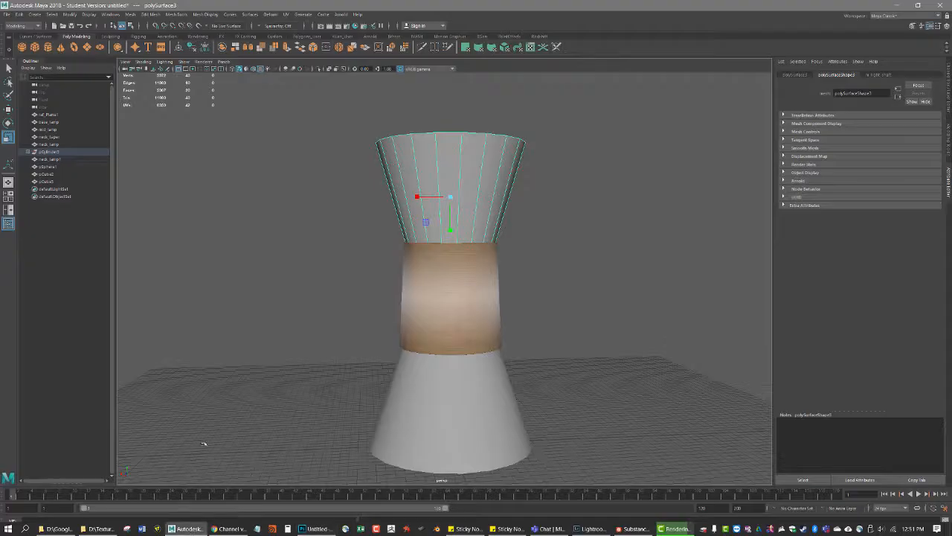
{"action": "left_click", "coordinate": [488, 404]}
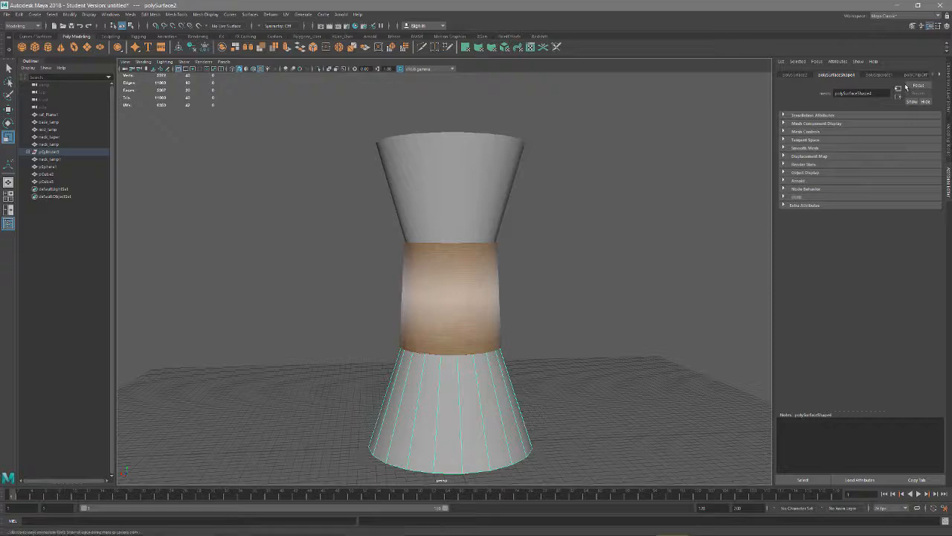
{"action": "left_click", "coordinate": [443, 179]}
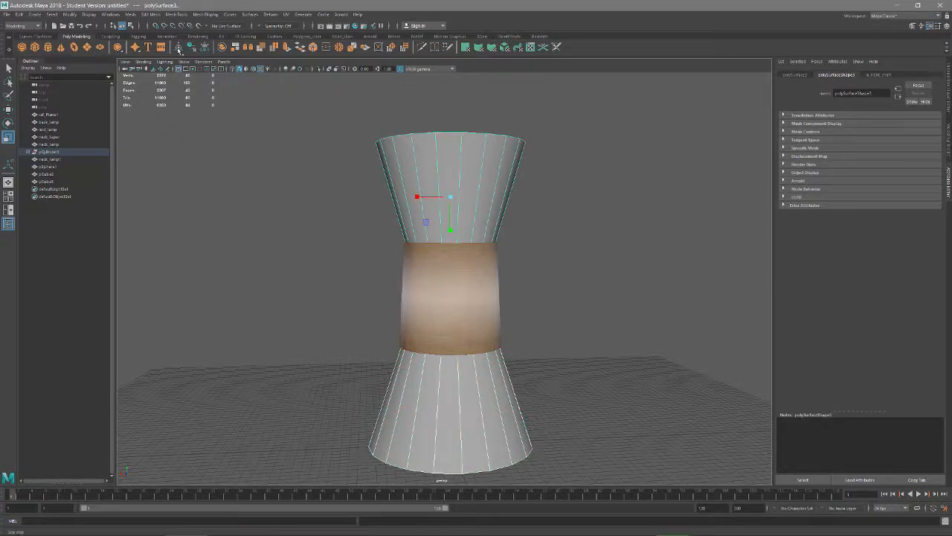
{"action": "left_click", "coordinate": [205, 47]}
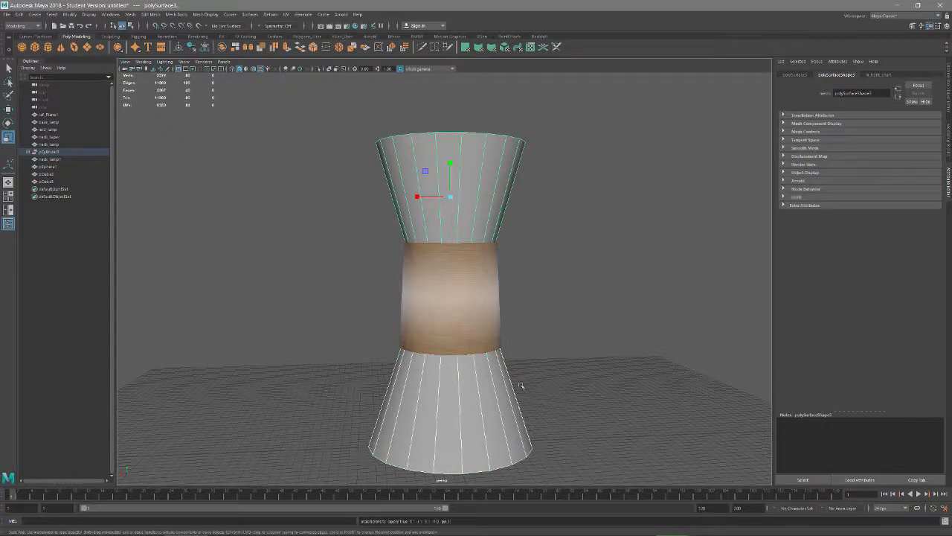
Connect fast_lamp_light_shaft.png as a file texture to the color of the cones' m_light_shaft material
{"action": "left_click", "coordinate": [459, 426]}
{"action": "left_click", "coordinate": [878, 75]}
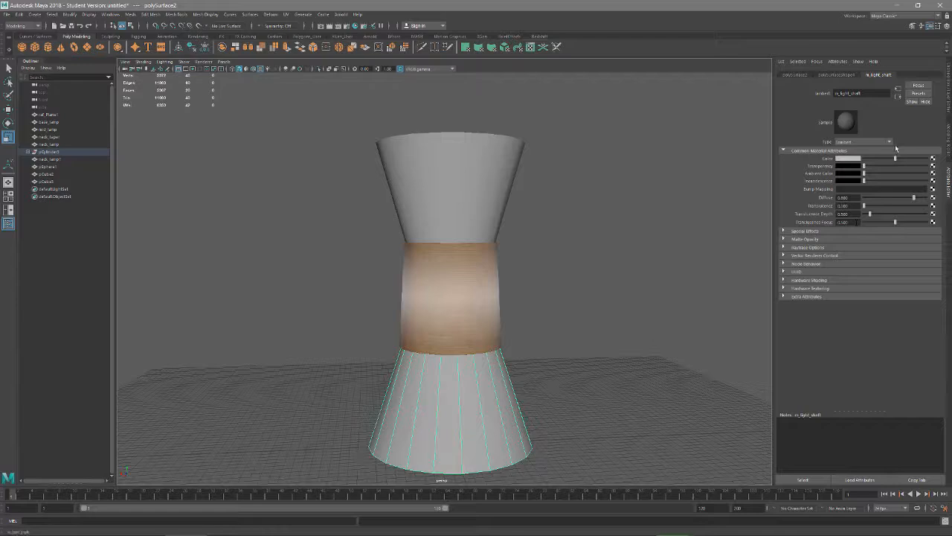
{"action": "left_click", "coordinate": [933, 159]}
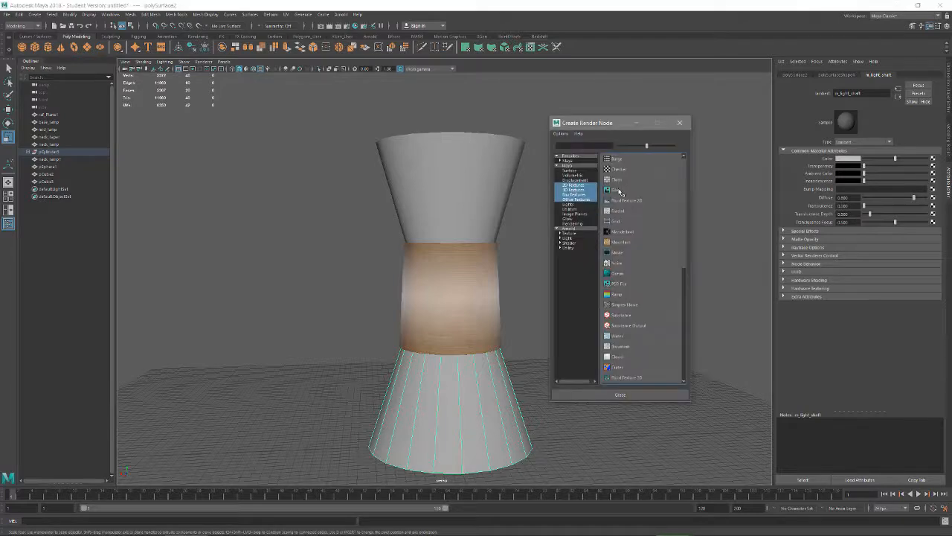
{"action": "left_click", "coordinate": [618, 190]}
{"action": "left_click", "coordinate": [935, 176]}
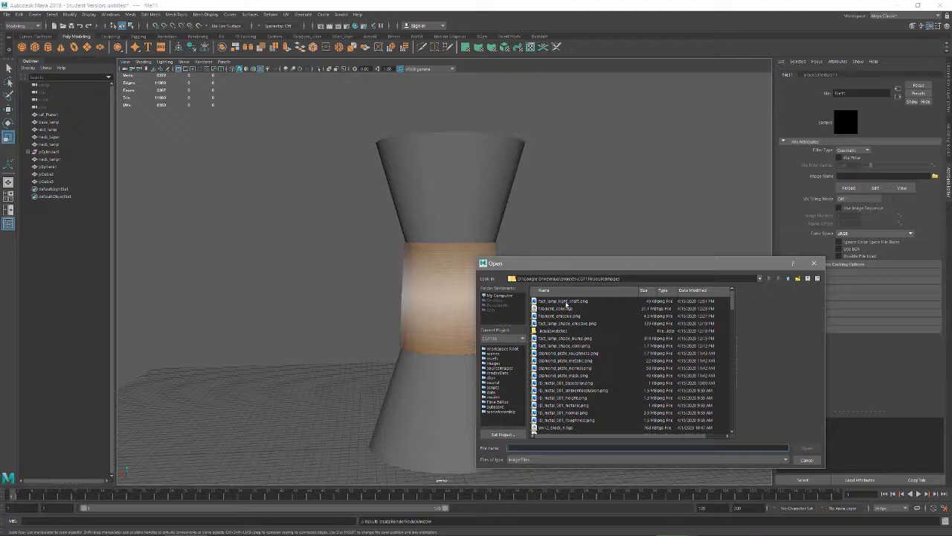
{"action": "left_click", "coordinate": [564, 301]}
{"action": "left_click", "coordinate": [807, 448]}
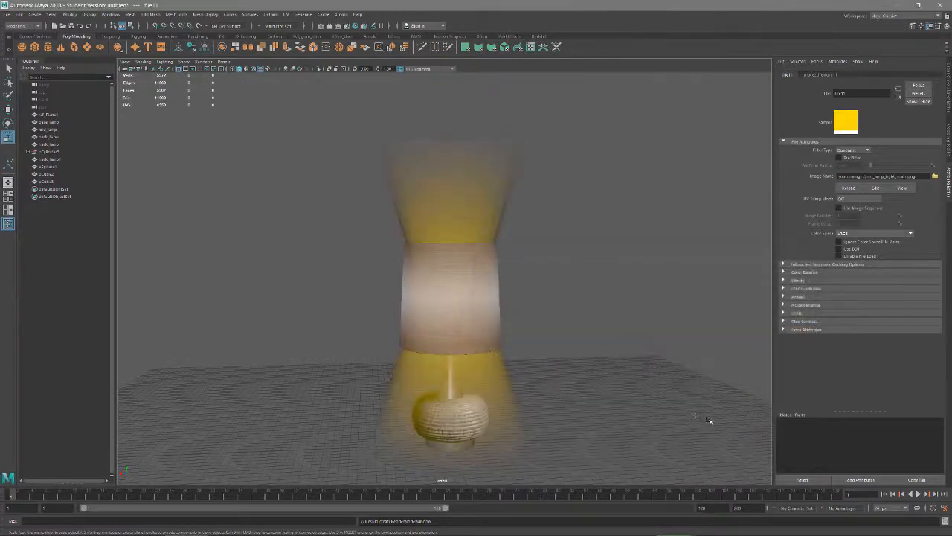
{"action": "left_click_drag", "start_coordinate": [529, 375], "coordinate": [544, 348], "text": "alt"}
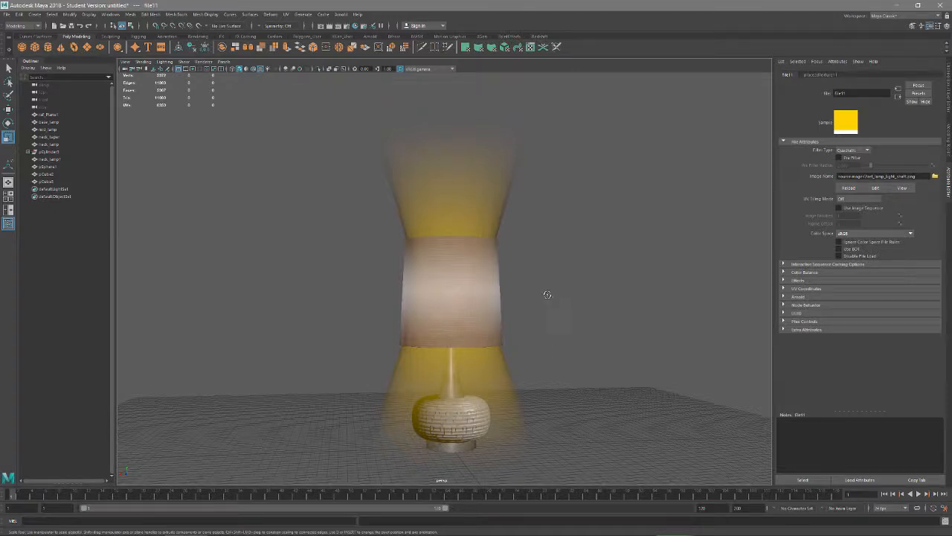
{"action": "left_click_drag", "start_coordinate": [548, 298], "coordinate": [476, 335], "text": "alt"}
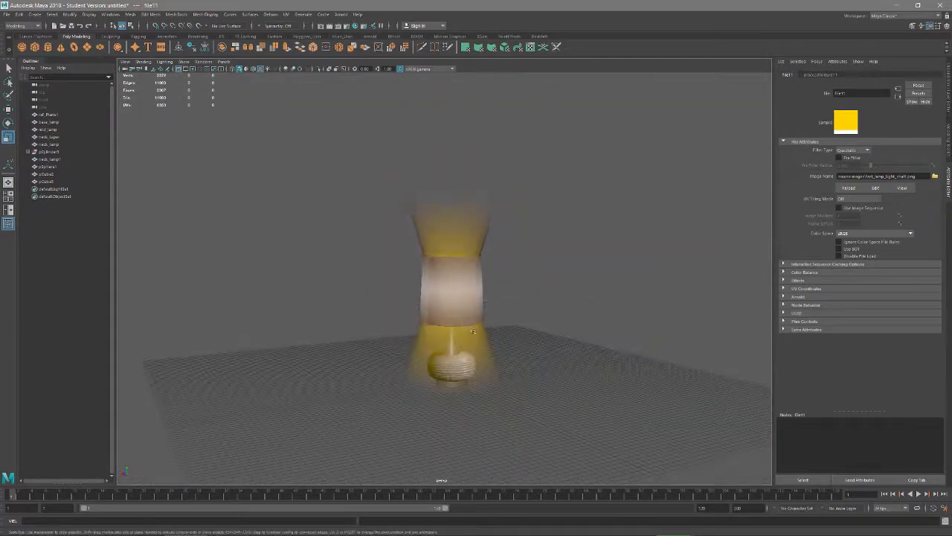
Try fast_lamp_light_shaft.png as a file texture on the incandescence of the m_light_shaft material
{"action": "left_click", "coordinate": [898, 96]}
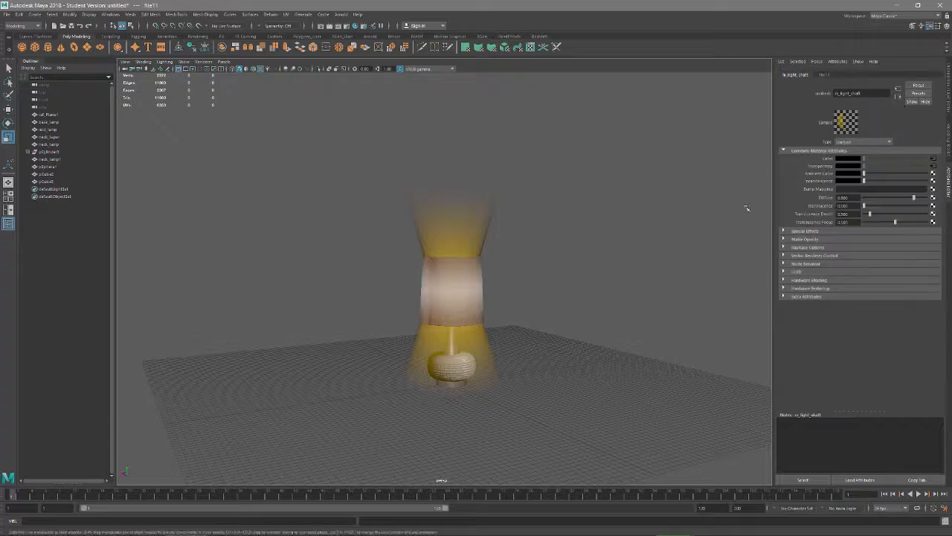
{"action": "left_click", "coordinate": [933, 181]}
{"action": "left_click", "coordinate": [633, 189]}
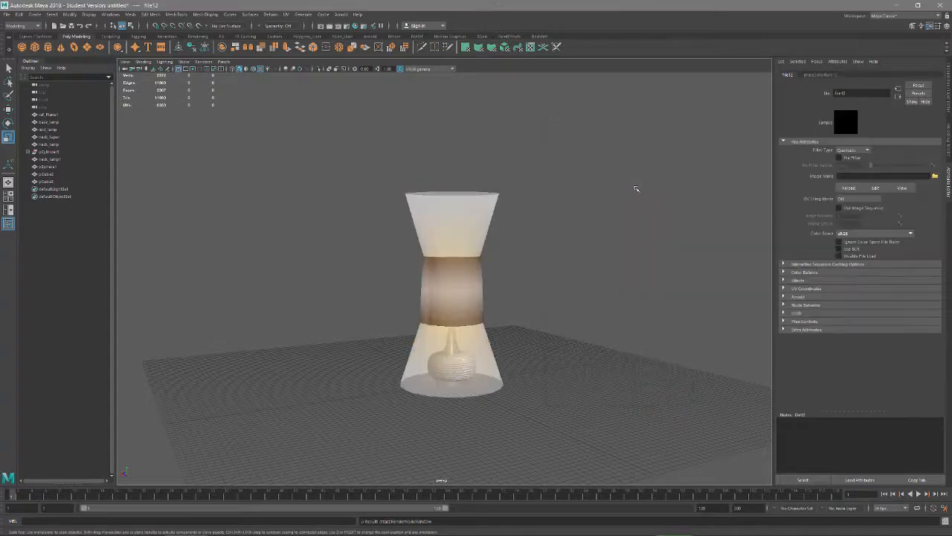
{"action": "left_click", "coordinate": [934, 176]}
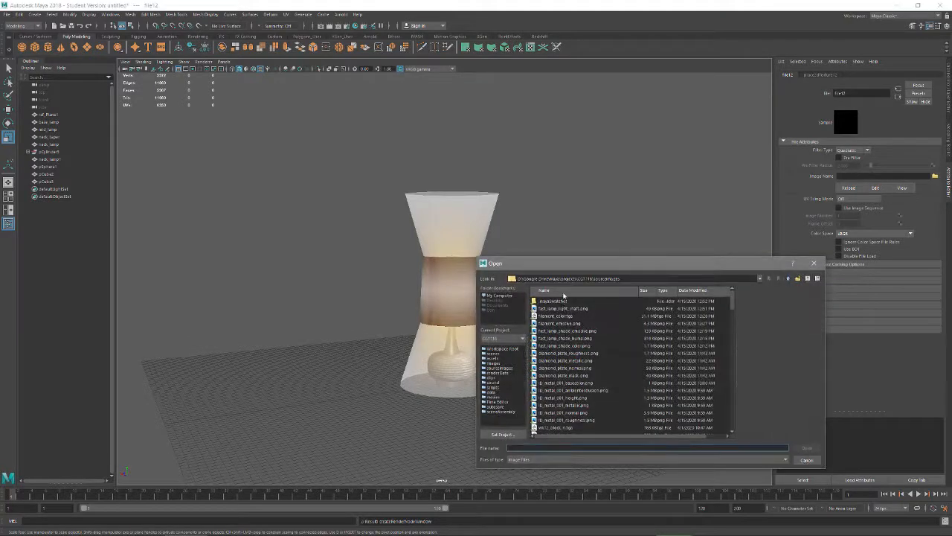
{"action": "left_click", "coordinate": [564, 308]}
{"action": "left_click", "coordinate": [807, 448]}
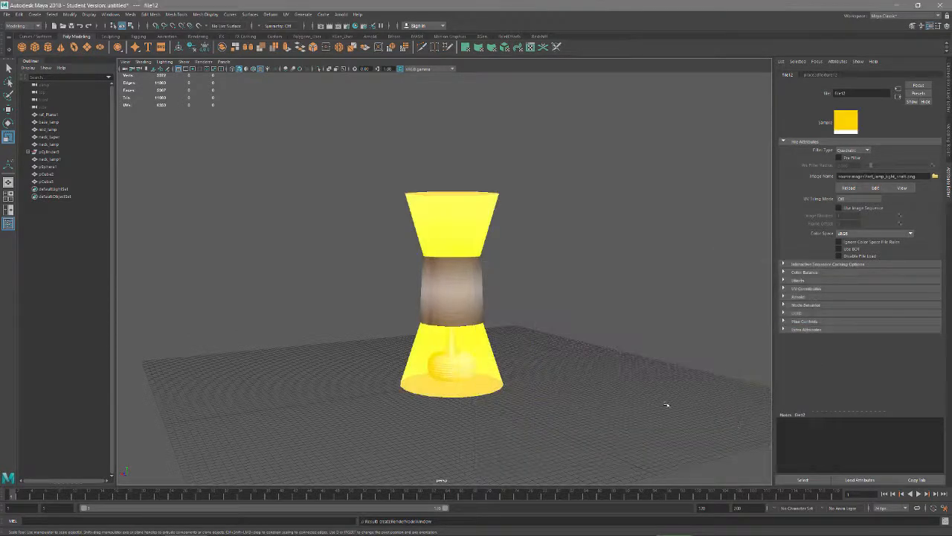
Break the texture connection on the incandescence of the m_light_shaft material
{"action": "left_click", "coordinate": [899, 98]}
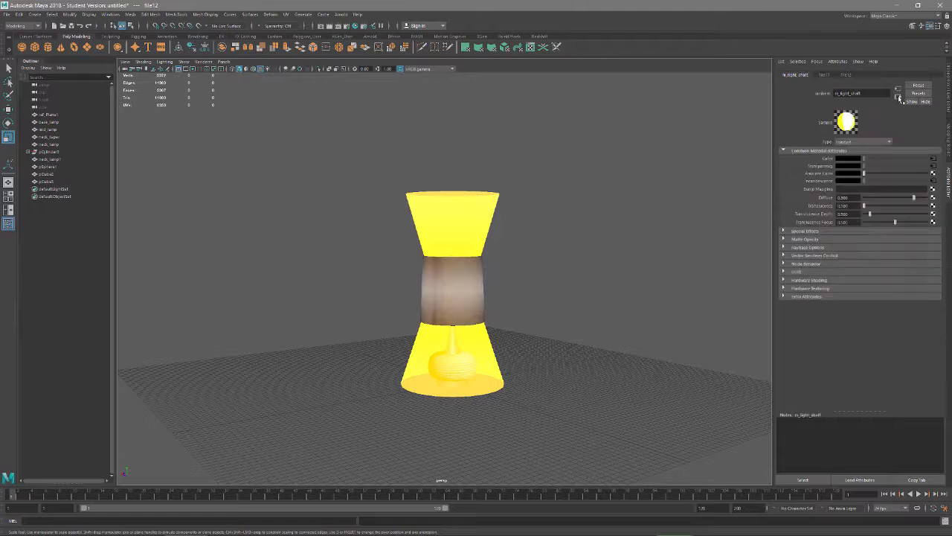
{"action": "right_click", "coordinate": [794, 180]}
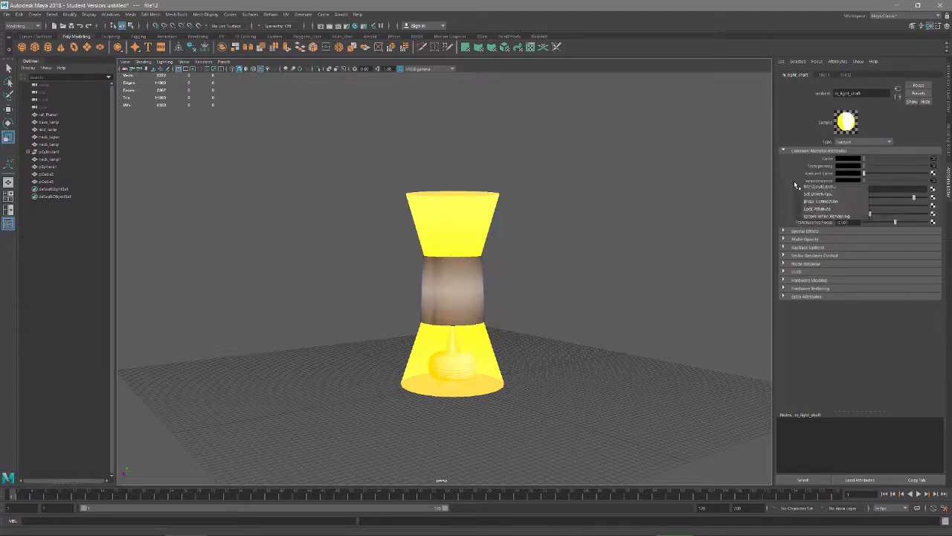
{"action": "left_click", "coordinate": [803, 201]}
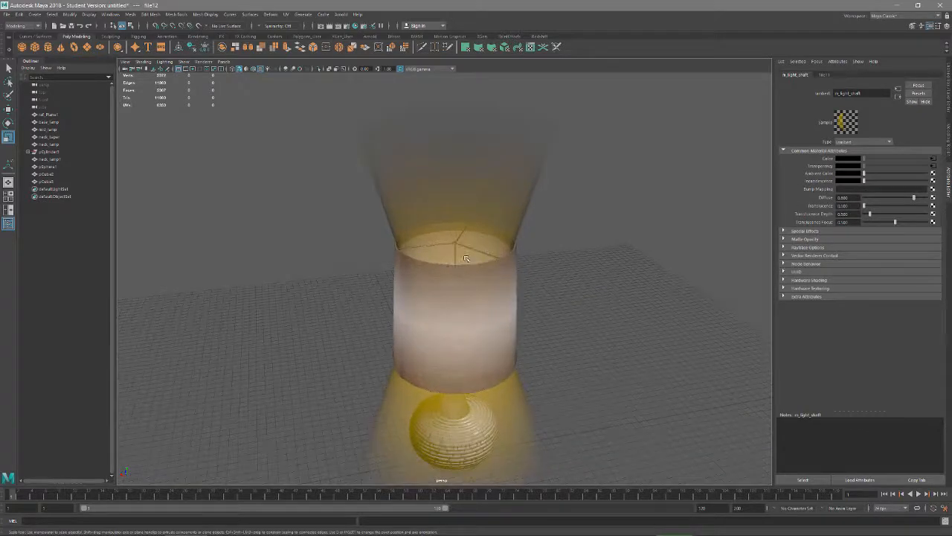
Combine the upper and lower cones into one mesh and rename it light_shaft
{"action": "mouse_move", "coordinate": [463, 258]}
{"action": "left_mouse_down", "text": "alt"}
{"action": "mouse_move", "coordinate": [470, 336]}
{"action": "mouse_move", "coordinate": [483, 279]}
{"action": "mouse_move", "coordinate": [483, 297]}
{"action": "left_mouse_up", "text": "alt"}
{"action": "scroll", "coordinate": [470, 311], "scroll_direction": "up", "scroll_amount": 6}
{"action": "scroll", "coordinate": [484, 278], "scroll_direction": "down", "scroll_amount": 8}
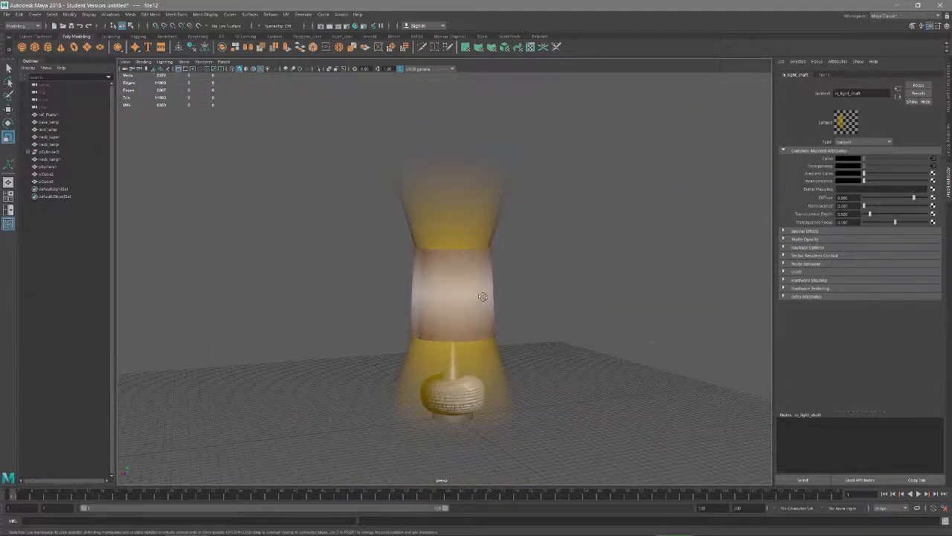
{"action": "left_click", "coordinate": [471, 220]}
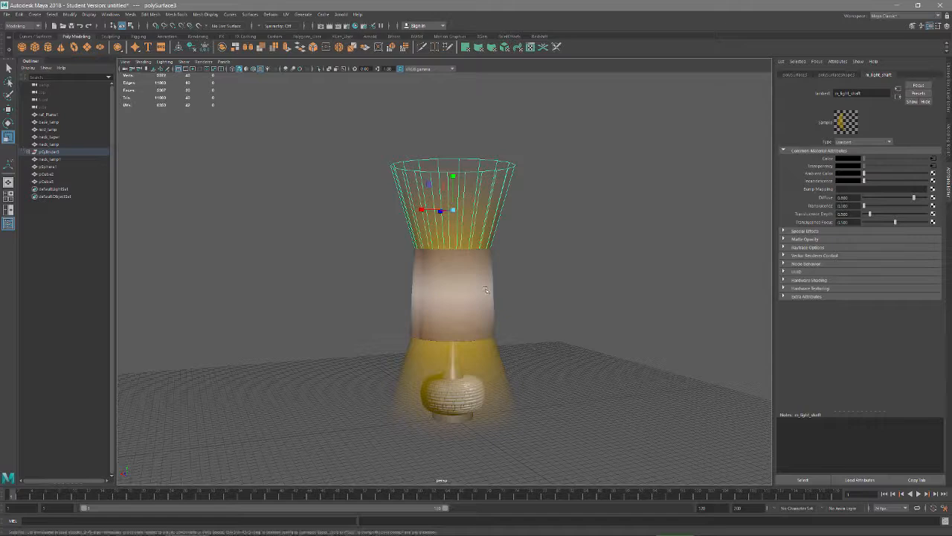
{"action": "left_click", "coordinate": [484, 370]}
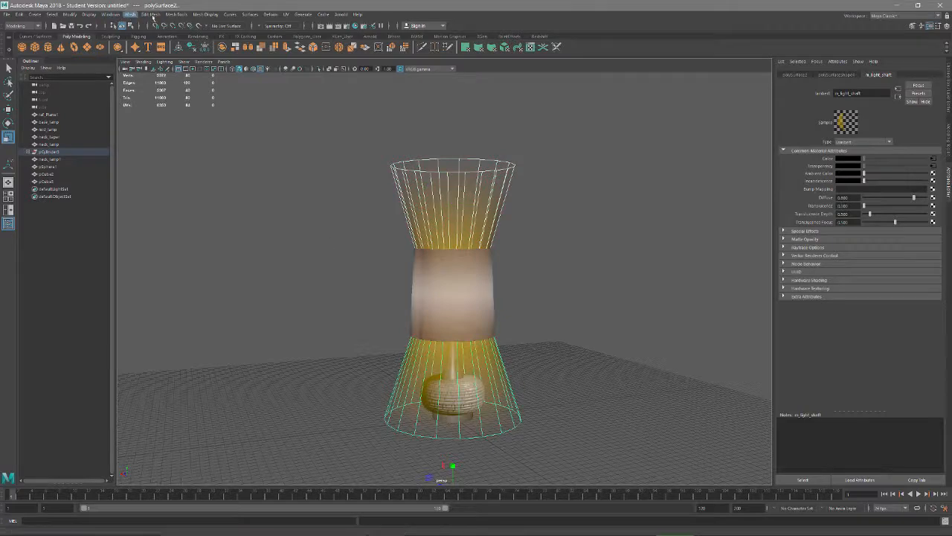
{"action": "left_click", "coordinate": [131, 14]}
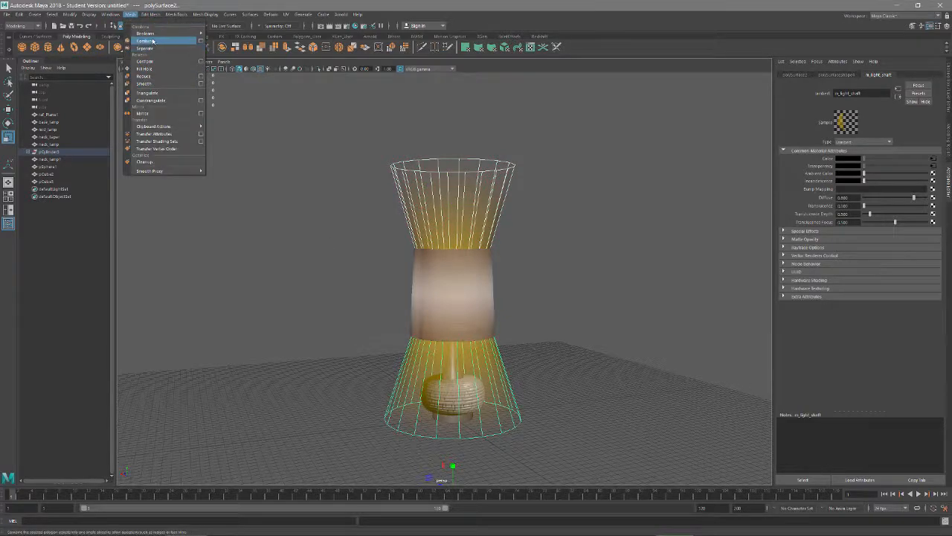
{"action": "left_click", "coordinate": [149, 48]}
{"action": "double_click", "coordinate": [46, 189]}
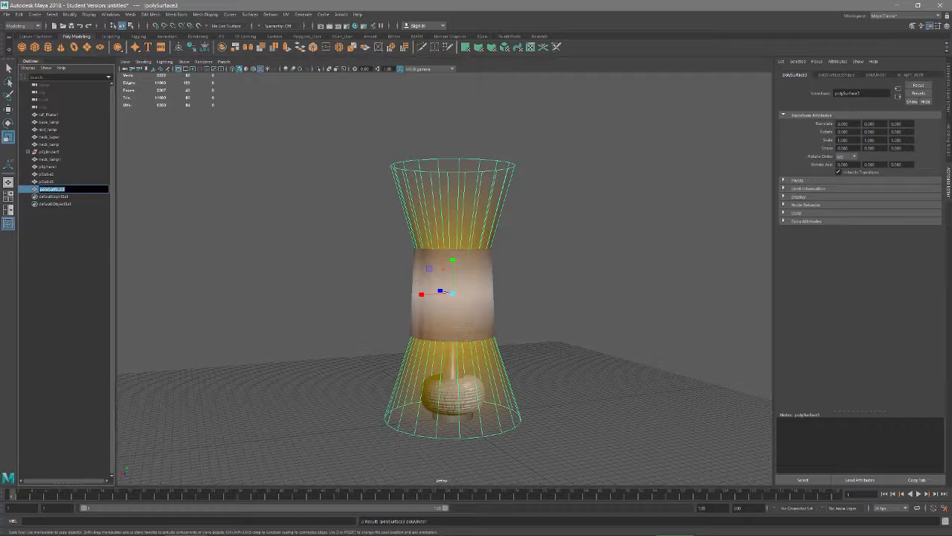
{"action": "type", "text": "light_shaft"}
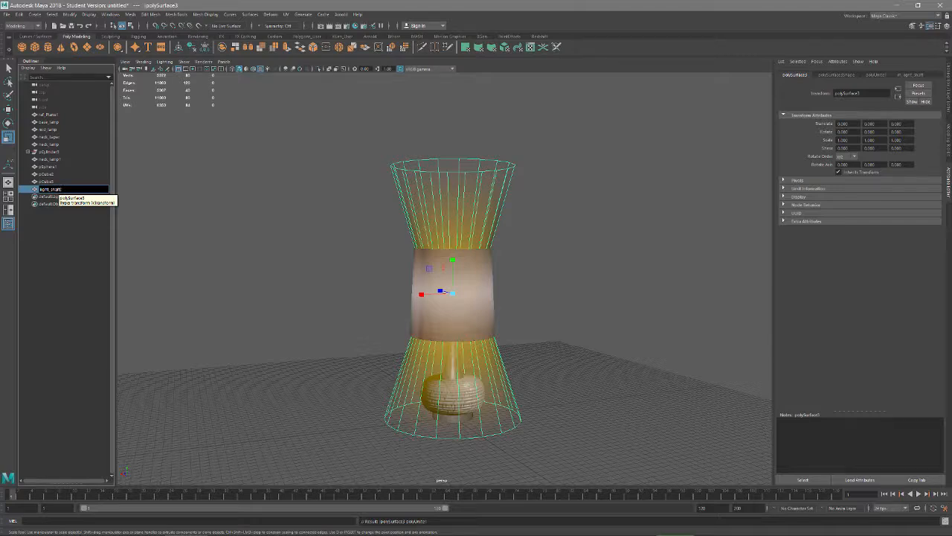
{"action": "key", "text": "Return"}
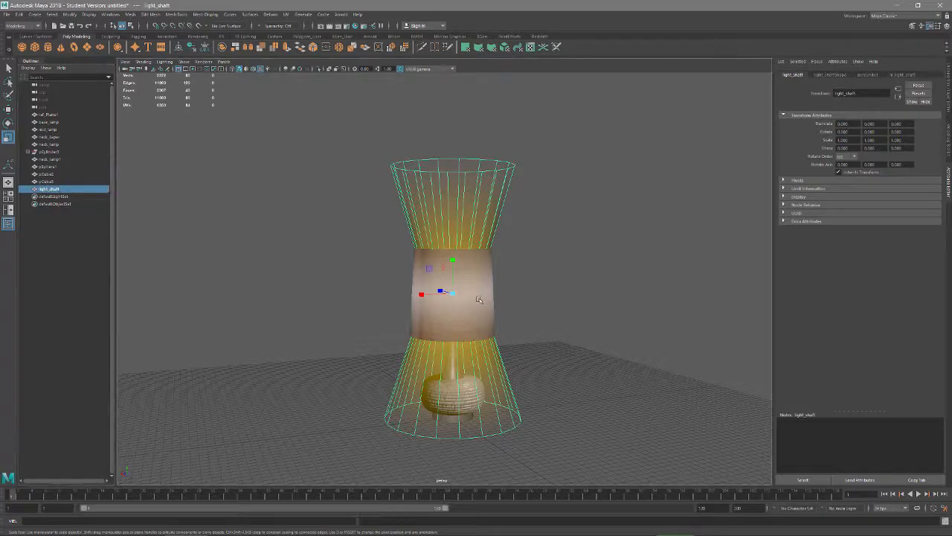
Rename the lampshade mesh inside the pCylinder3 group as shade and move it out of the group
{"action": "left_click", "coordinate": [48, 152]}
{"action": "left_click", "coordinate": [49, 151]}
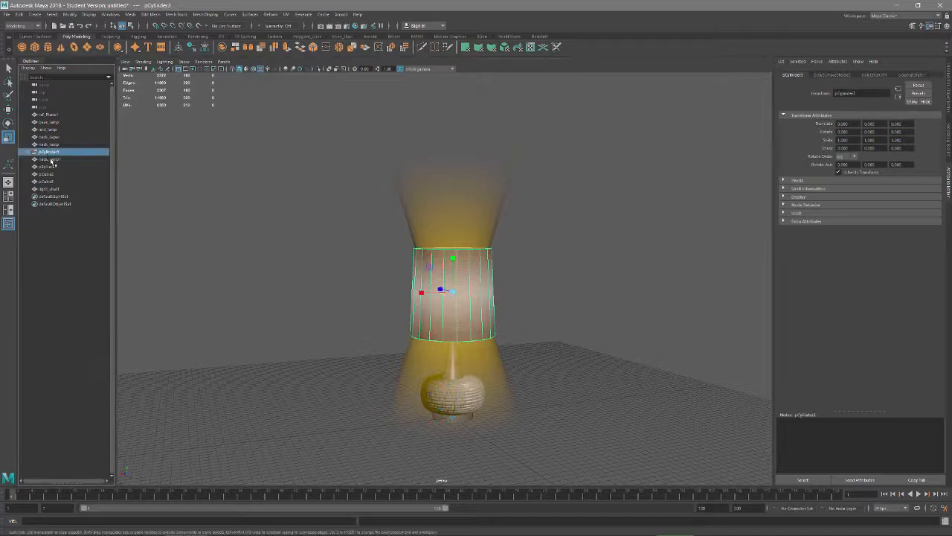
{"action": "left_click", "coordinate": [29, 152]}
{"action": "left_click", "coordinate": [55, 160]}
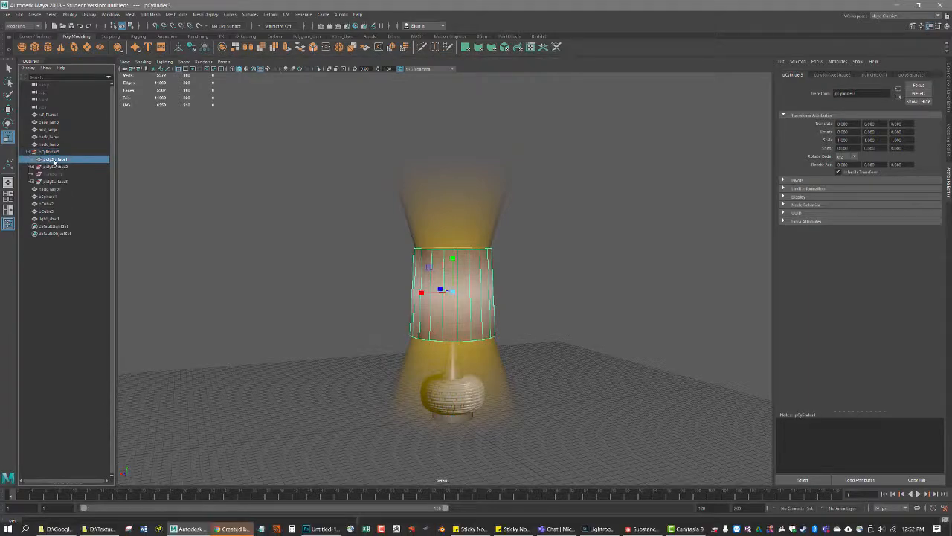
{"action": "double_click", "coordinate": [55, 161]}
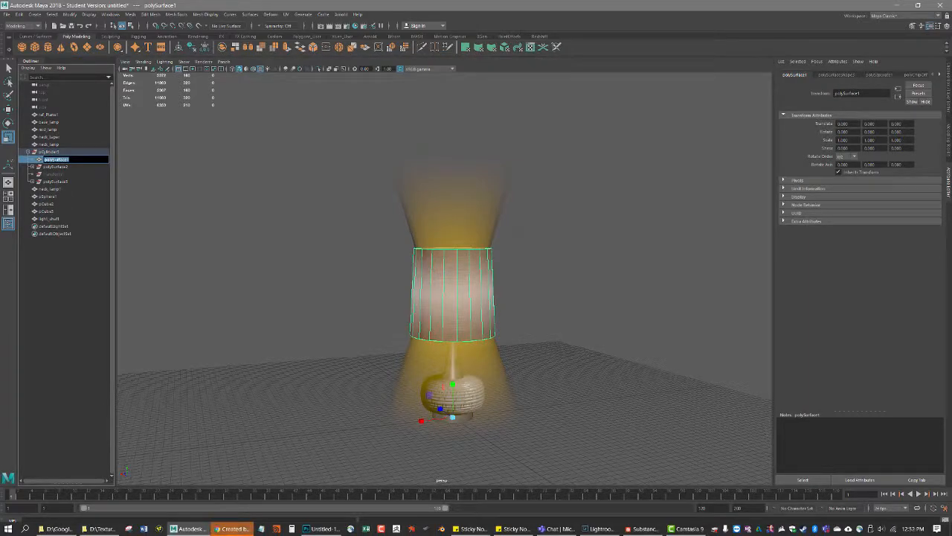
{"action": "type", "text": "plade"}
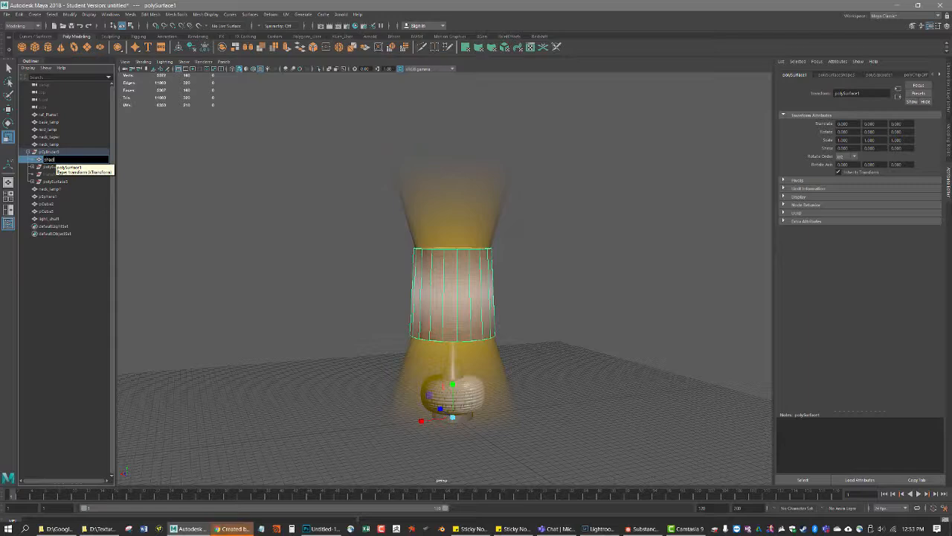
{"action": "key", "text": "Return"}
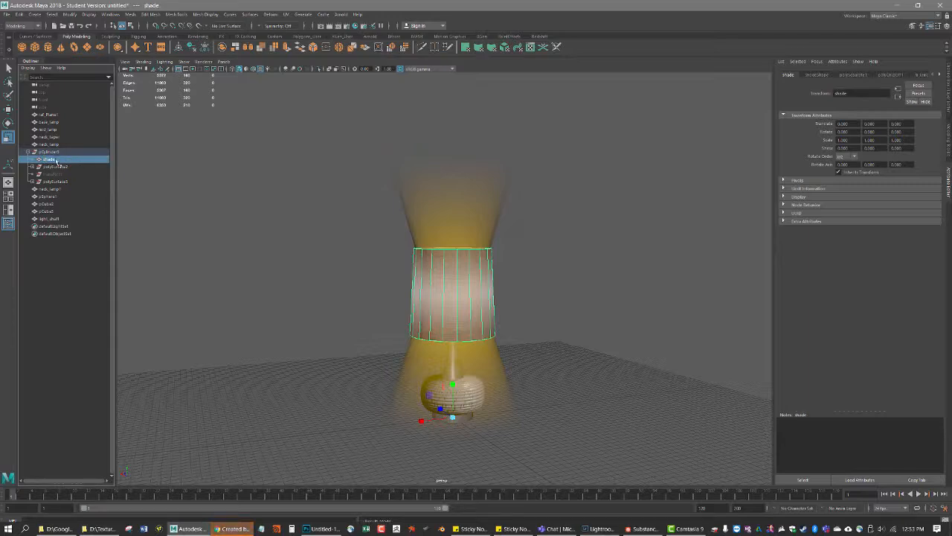
{"action": "middle_click_drag", "start_coordinate": [58, 151], "coordinate": [58, 150]}
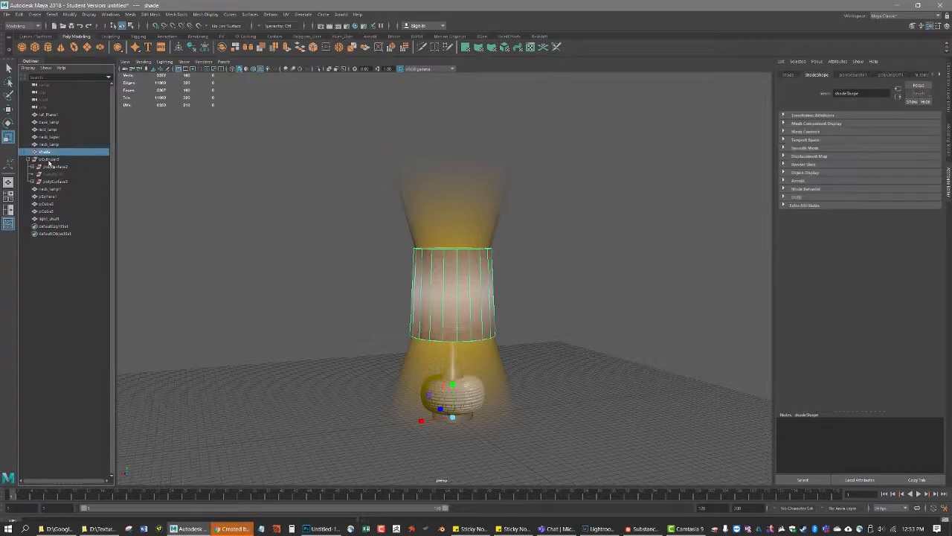
Examine the pCylinder3 group and its nested polySurface nodes to see what they still contain
{"action": "left_click", "coordinate": [50, 161]}
{"action": "key", "text": "f"}
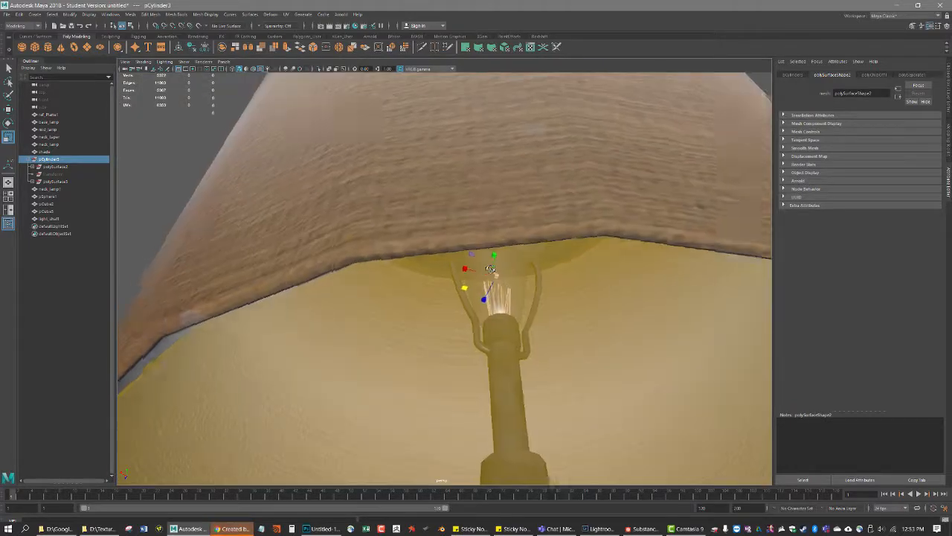
{"action": "left_click_drag", "start_coordinate": [490, 269], "coordinate": [492, 265], "text": "alt"}
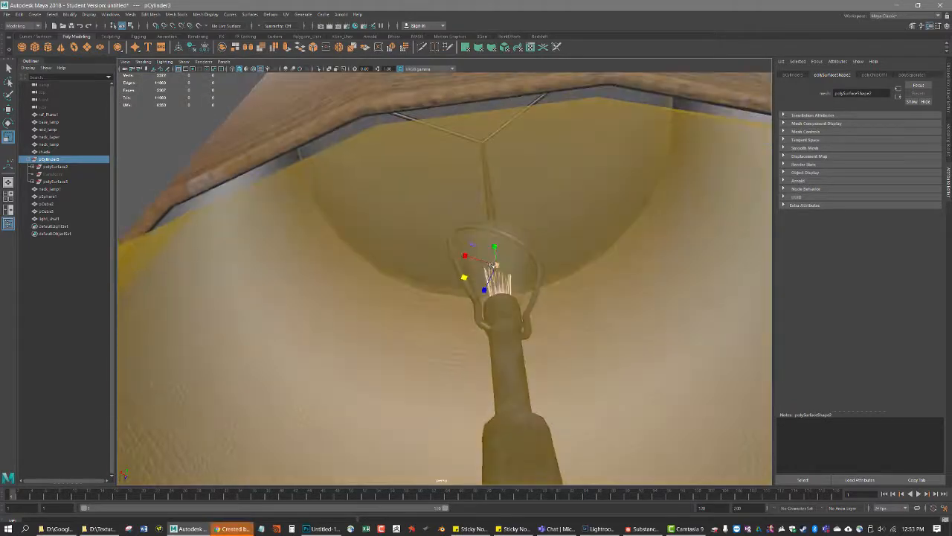
{"action": "key", "text": "f"}
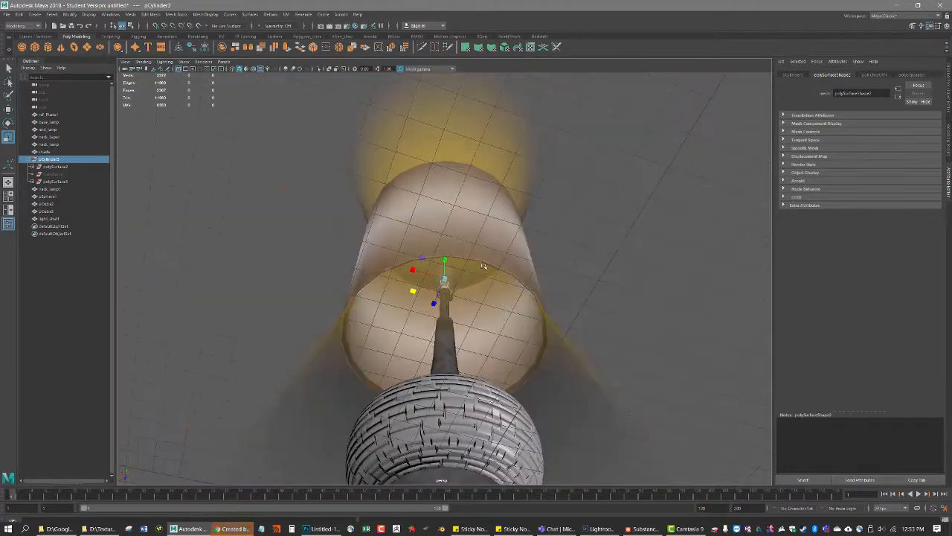
{"action": "left_click", "coordinate": [54, 168]}
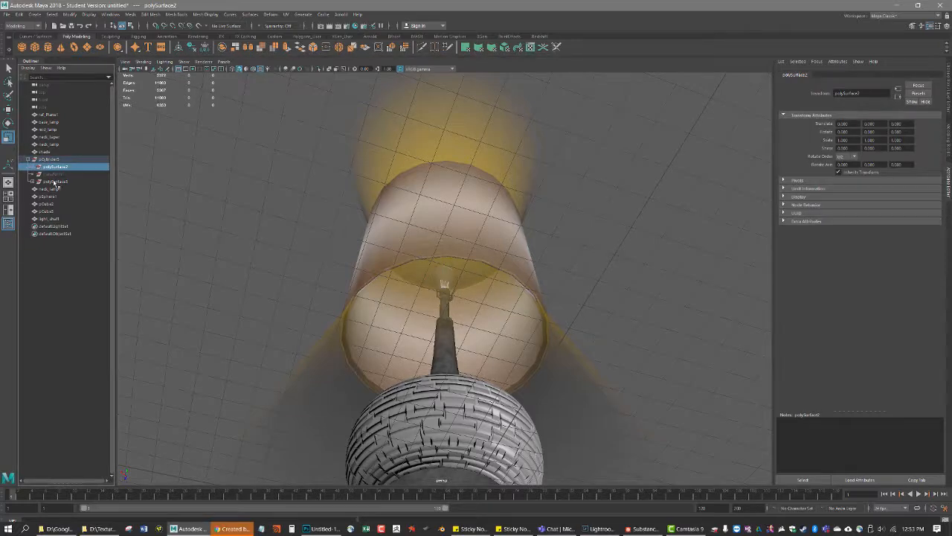
{"action": "left_click", "coordinate": [36, 169]}
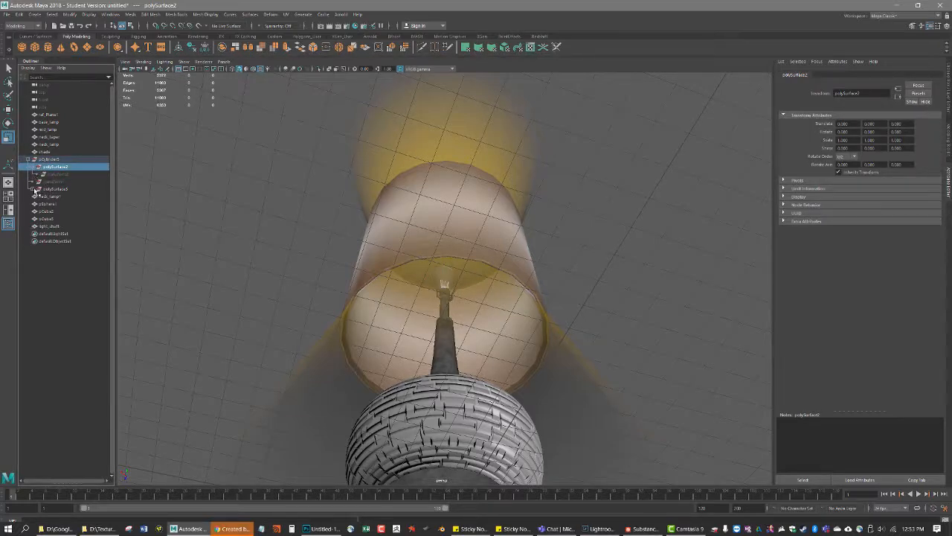
{"action": "left_click", "coordinate": [38, 189]}
{"action": "left_click", "coordinate": [60, 159]}
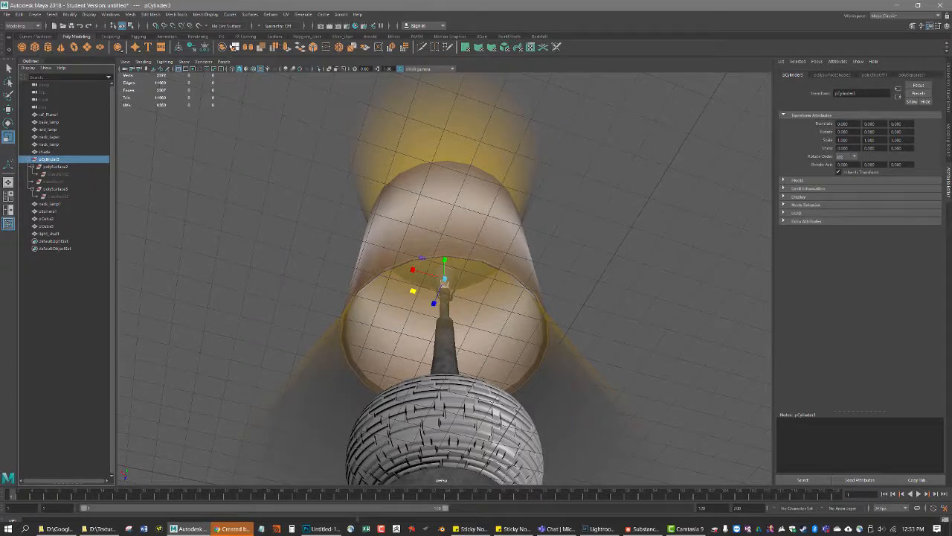
Delete the leftover pCylinder3 group and undo the deletion
{"action": "left_click", "coordinate": [50, 151]}
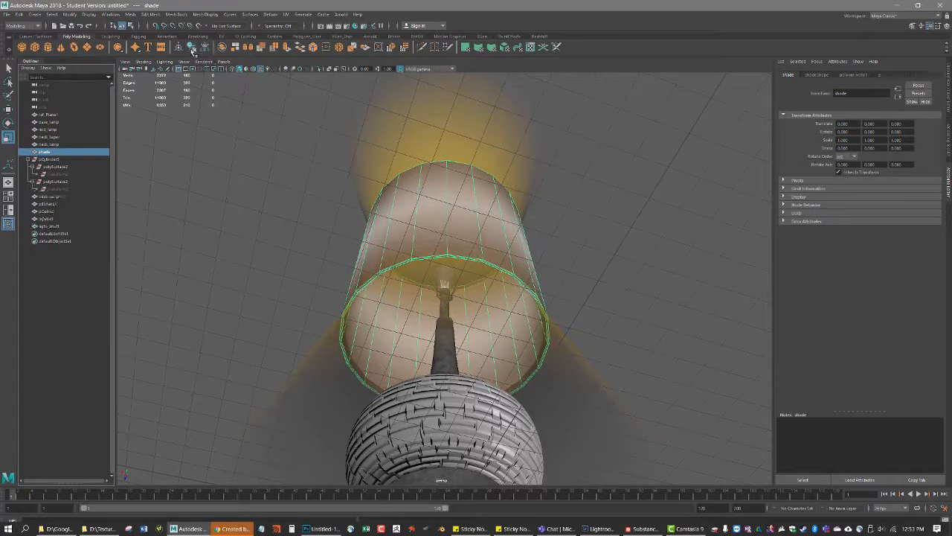
{"action": "left_click", "coordinate": [67, 159]}
{"action": "key", "text": "Delete"}
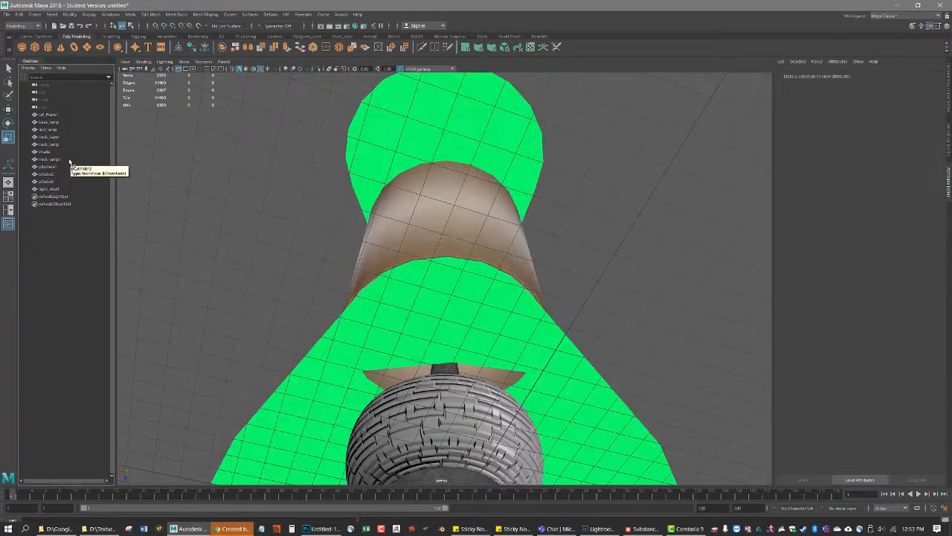
{"action": "left_click_drag", "start_coordinate": [558, 162], "coordinate": [550, 184], "text": "alt"}
{"action": "key", "text": "ctrl+z"}
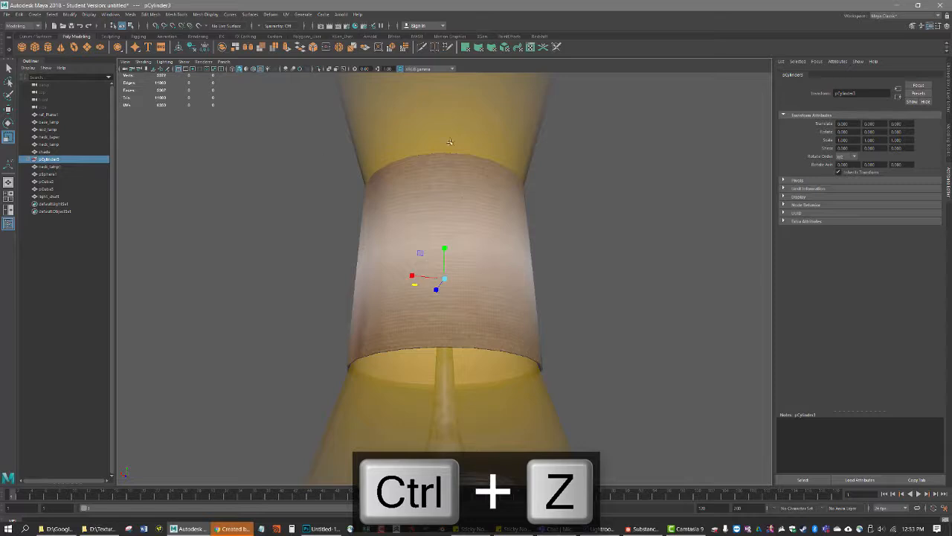
Delete the leftover pCylinder3 group from the scene hierarchy and select the light_shaft mesh
{"action": "left_click", "coordinate": [67, 197]}
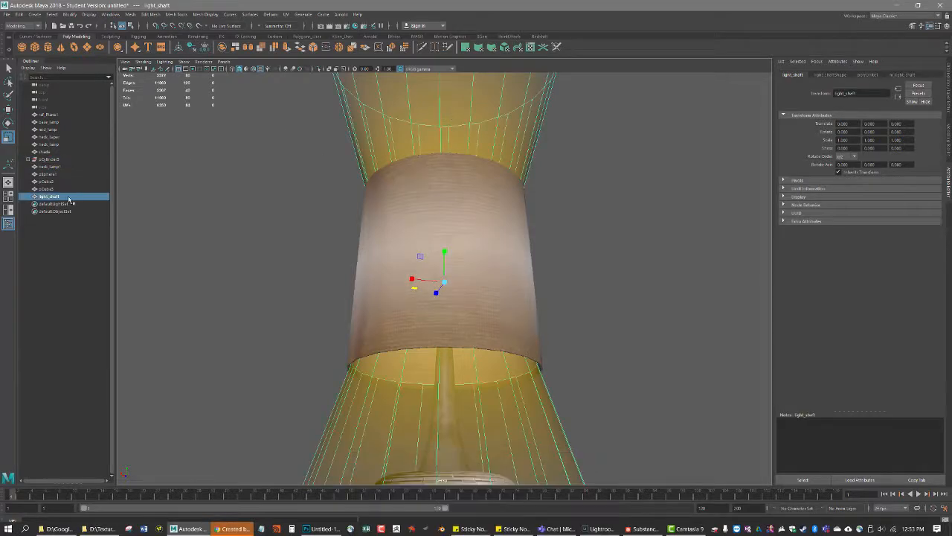
{"action": "left_click", "coordinate": [49, 160]}
{"action": "left_click", "coordinate": [459, 124]}
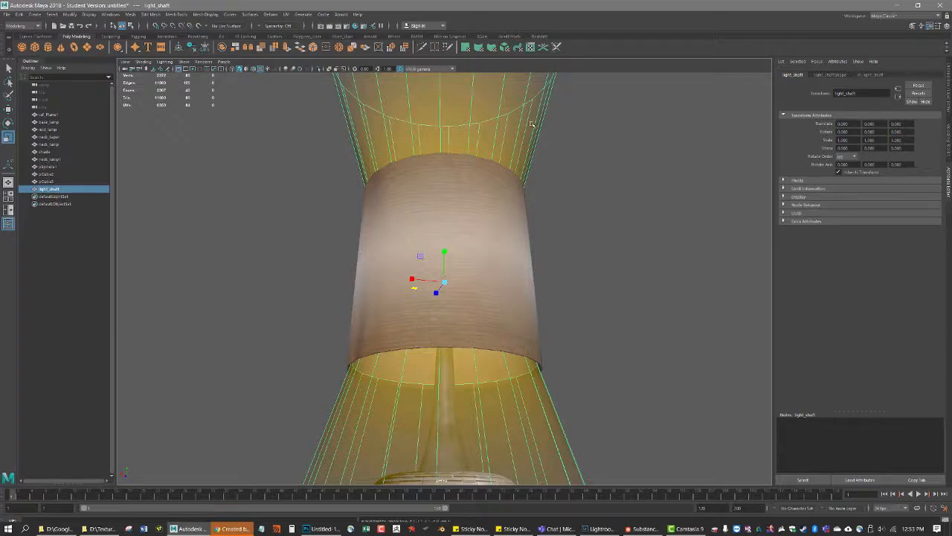
Inspect the light_shaft mesh from several angles and check which listed objects belong to the lamp and which is the reference plane
{"action": "left_click_drag", "start_coordinate": [462, 186], "coordinate": [466, 227], "text": "alt"}
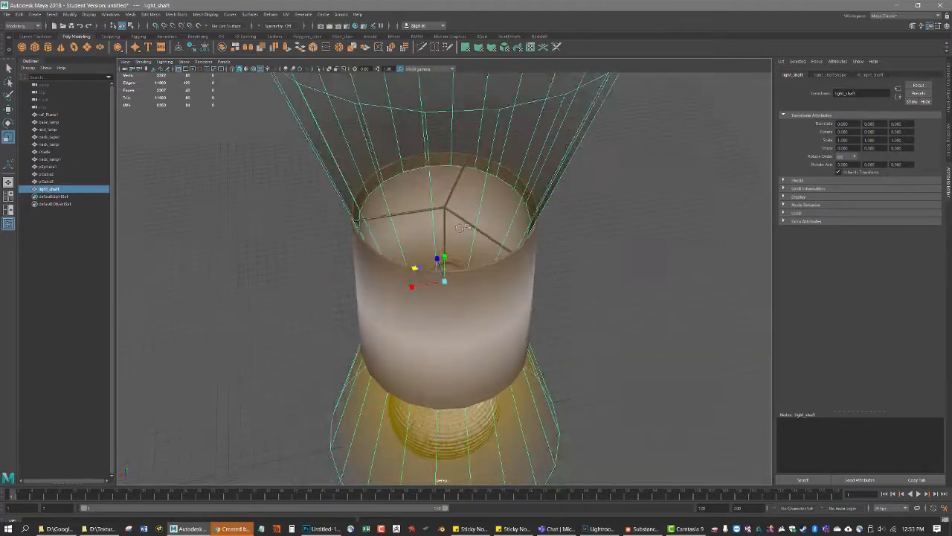
{"action": "right_click_drag", "start_coordinate": [466, 227], "coordinate": [397, 208], "text": "alt"}
{"action": "left_click_drag", "start_coordinate": [398, 208], "coordinate": [406, 175], "text": "alt"}
{"action": "left_click_drag", "start_coordinate": [408, 223], "coordinate": [409, 195], "text": "alt"}
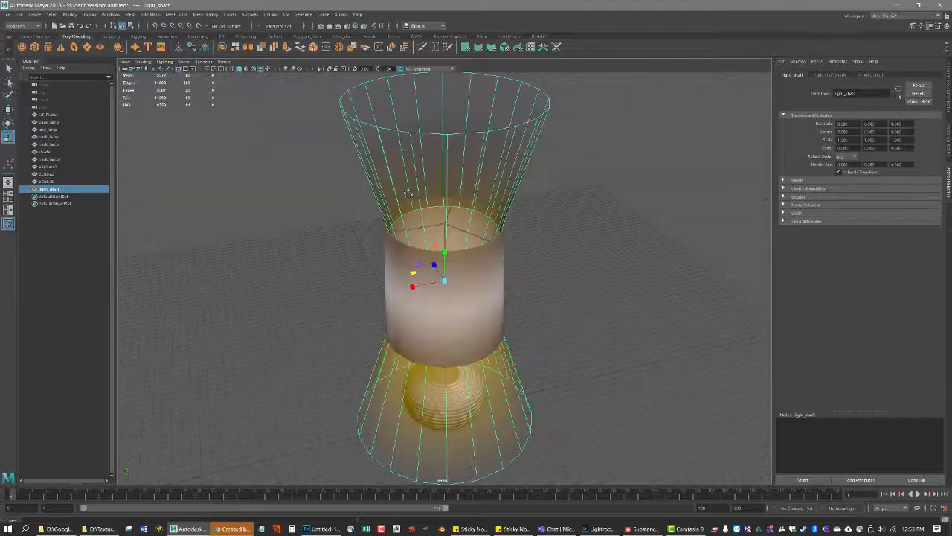
{"action": "left_click_drag", "start_coordinate": [65, 197], "coordinate": [65, 191]}
{"action": "left_click", "coordinate": [62, 191]}
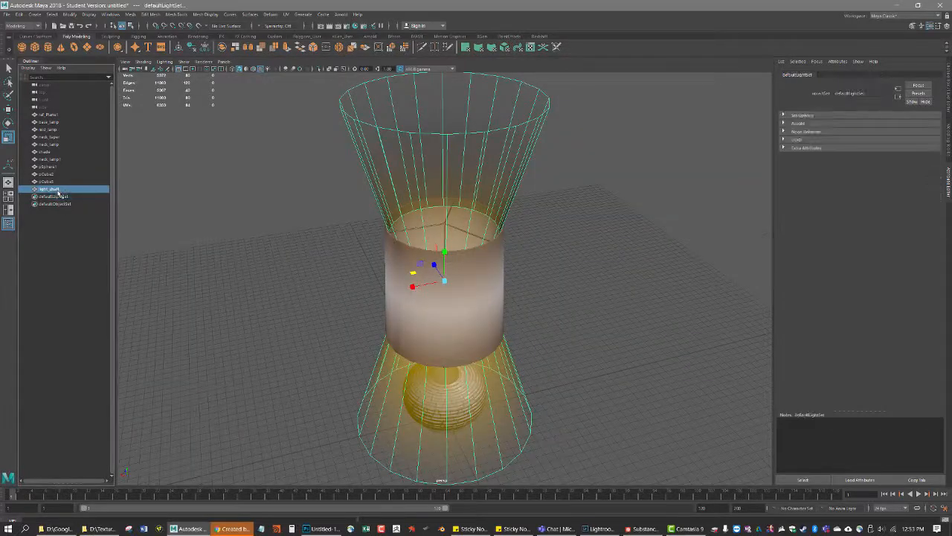
{"action": "scroll", "coordinate": [418, 279], "scroll_direction": "down", "scroll_amount": 4}
{"action": "left_click_drag", "start_coordinate": [563, 404], "coordinate": [263, 145]}
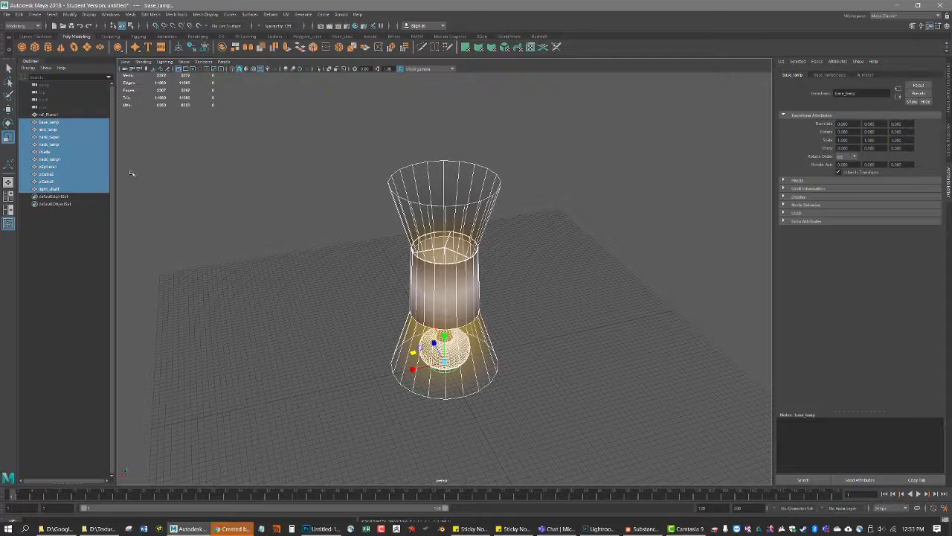
{"action": "left_click", "coordinate": [51, 115]}
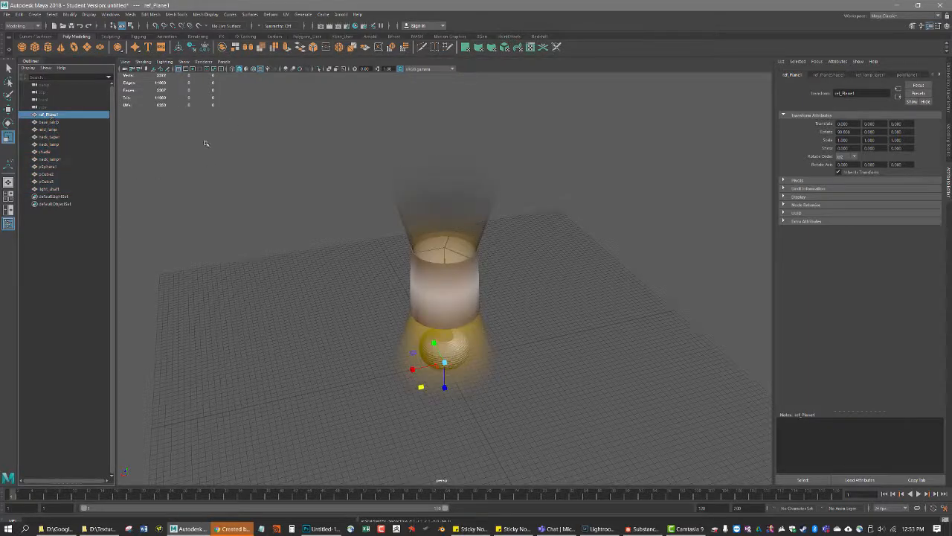
Rename pCube3, the three-armed support inside the top of the shade, as wires
{"action": "left_click", "coordinate": [48, 181]}
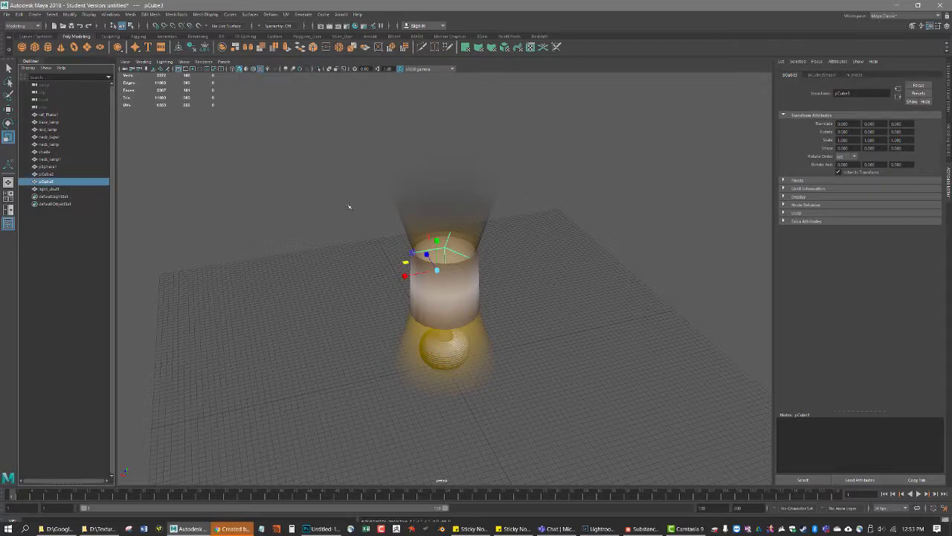
{"action": "double_click", "coordinate": [48, 183]}
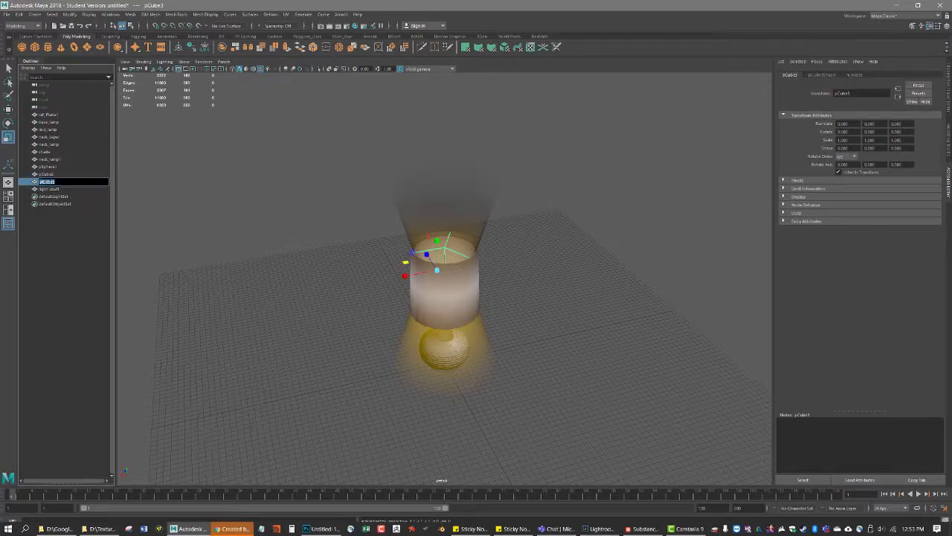
{"action": "type", "text": "wires"}
{"action": "key", "text": "Return"}
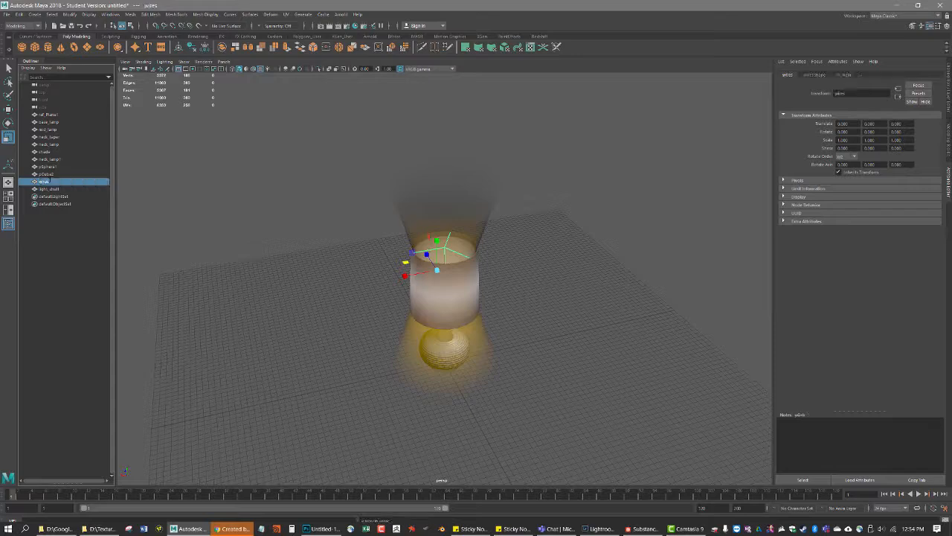
Identify pCube2 inside the bulb and rename it as filament
{"action": "left_click", "coordinate": [59, 175]}
{"action": "scroll", "coordinate": [533, 223], "scroll_direction": "up", "scroll_amount": 7}
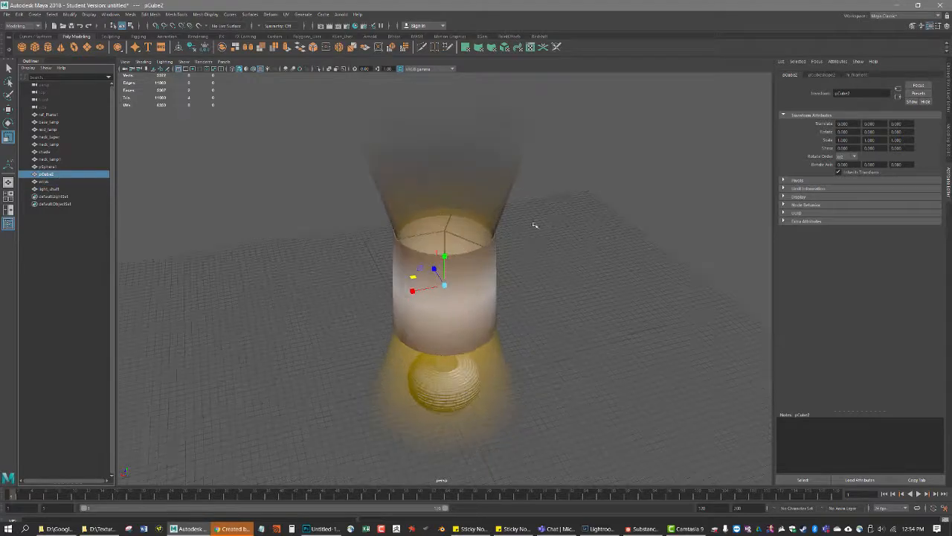
{"action": "left_click_drag", "start_coordinate": [467, 188], "coordinate": [461, 236], "text": "alt"}
{"action": "scroll", "coordinate": [461, 235], "scroll_direction": "up", "scroll_amount": 3}
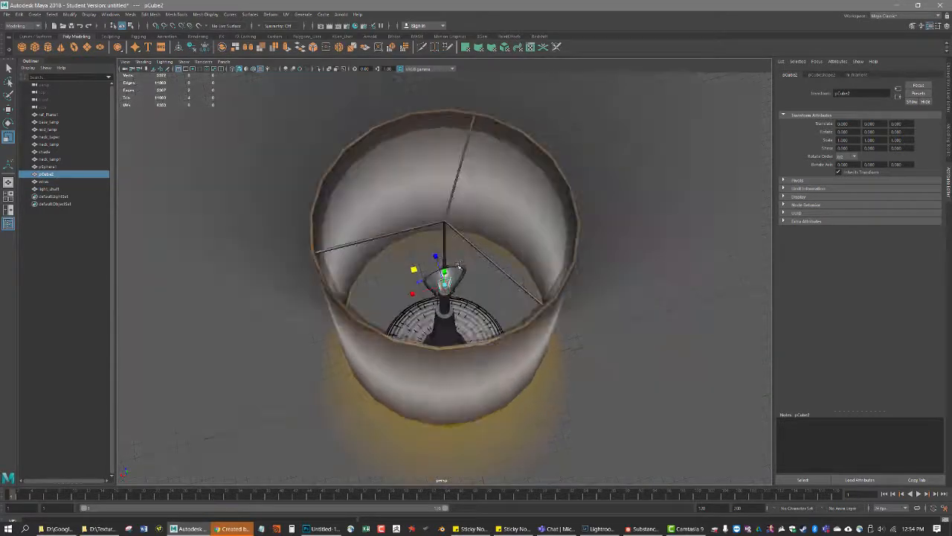
{"action": "left_click", "coordinate": [48, 181]}
{"action": "left_click", "coordinate": [55, 174]}
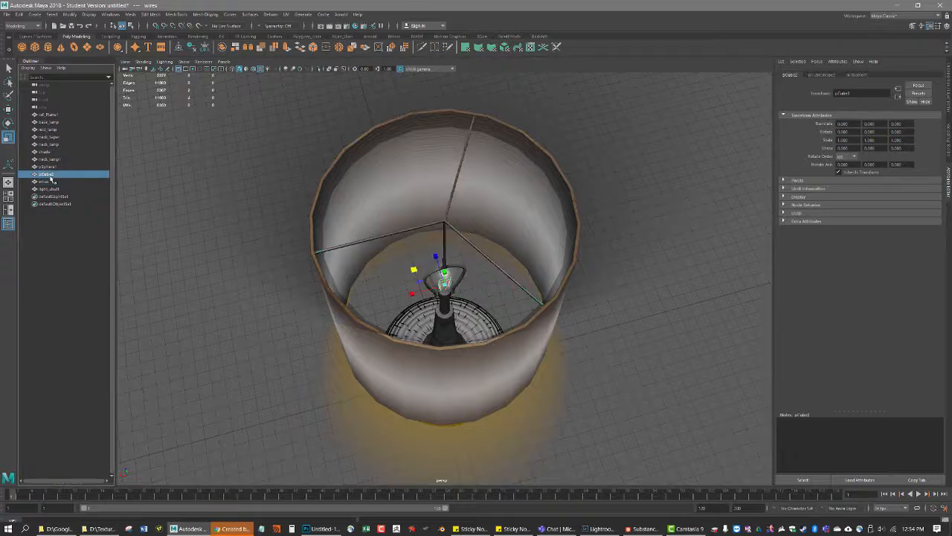
{"action": "double_click", "coordinate": [55, 175]}
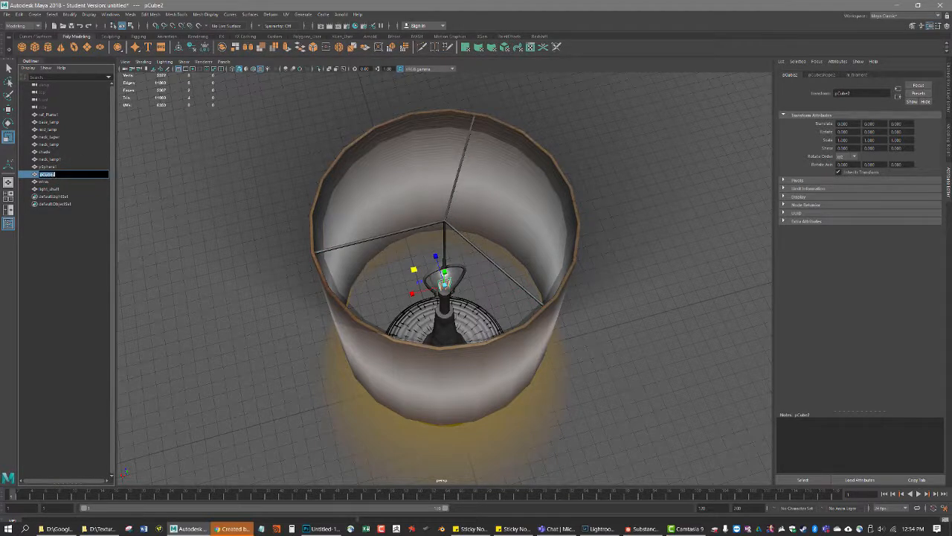
{"action": "type", "text": "filament"}
{"action": "key", "text": "Return"}
Rename the pSphere1 mesh around the filament as bulb
{"action": "left_click", "coordinate": [55, 167]}
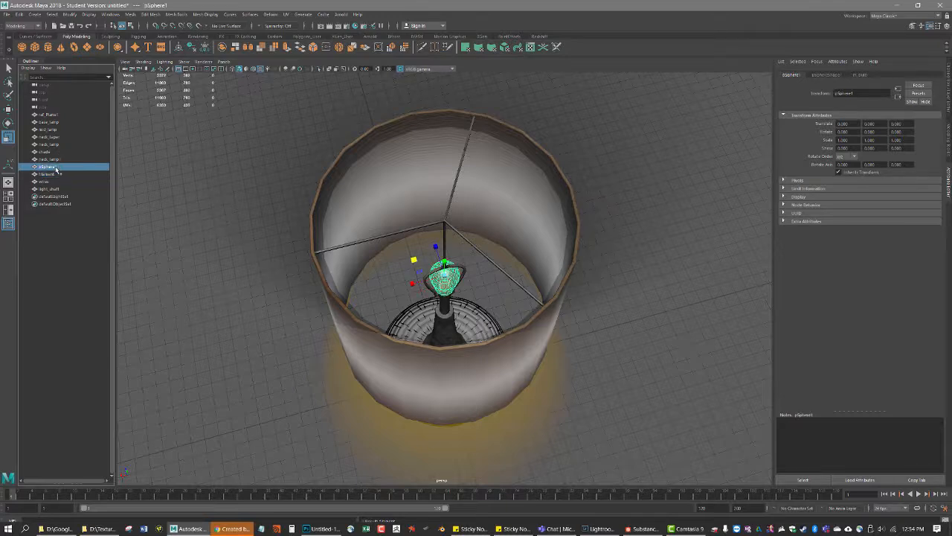
{"action": "double_click", "coordinate": [56, 167]}
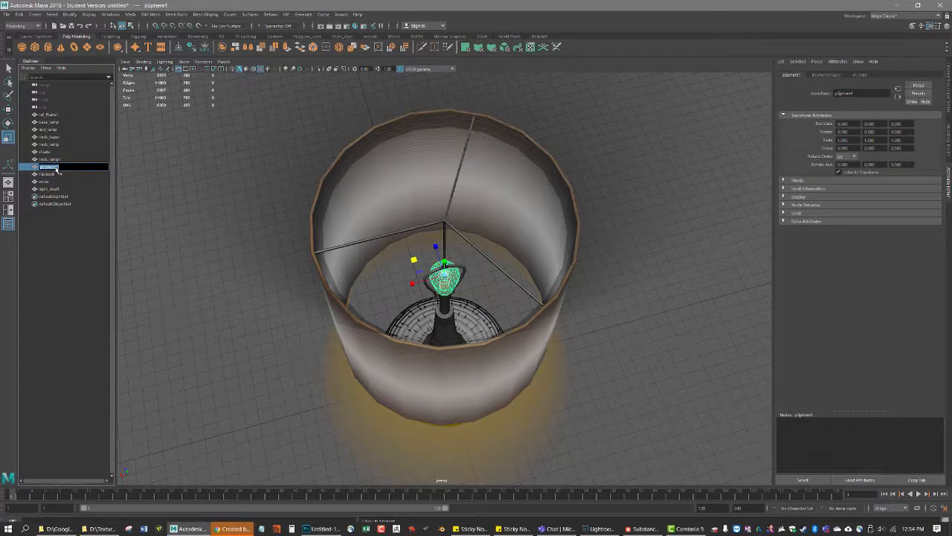
{"action": "type", "text": "bulb"}
{"action": "key", "text": "Return"}
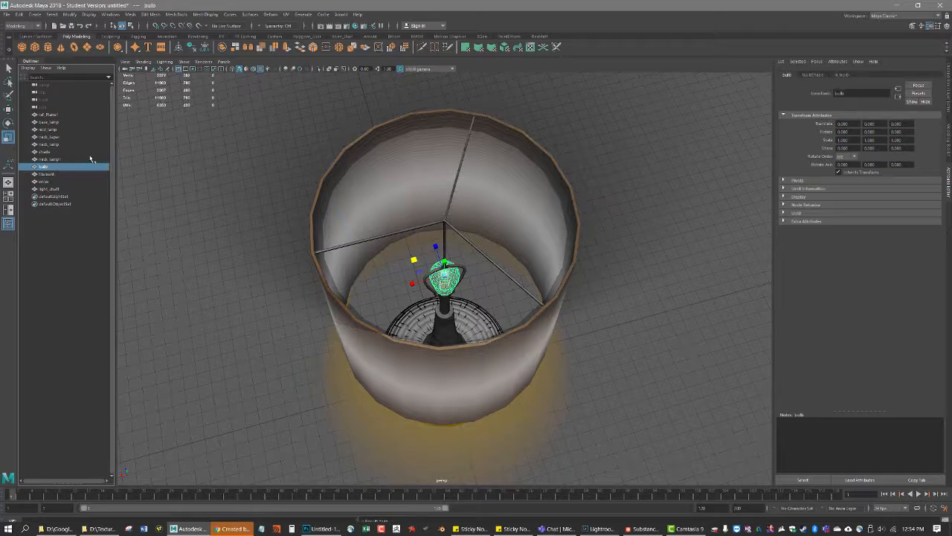
Select all lamp objects from base_lamp through light_shaft and set the selection export file type to FBX export
{"action": "left_click", "coordinate": [49, 122]}
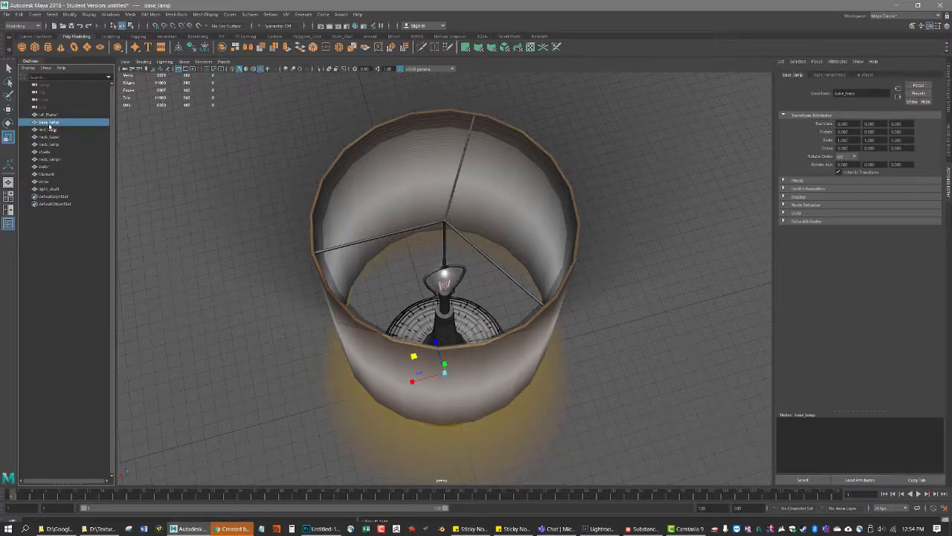
{"action": "left_click", "coordinate": [44, 189], "text": "shift"}
{"action": "left_click_drag", "start_coordinate": [277, 183], "coordinate": [280, 163], "text": "alt"}
{"action": "left_click", "coordinate": [7, 14]}
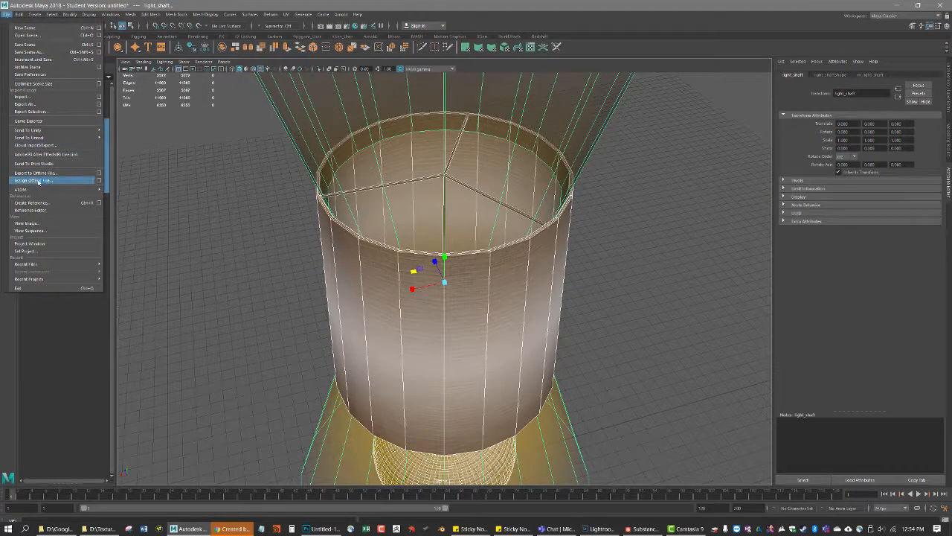
{"action": "left_click", "coordinate": [100, 112]}
{"action": "left_click", "coordinate": [726, 116]}
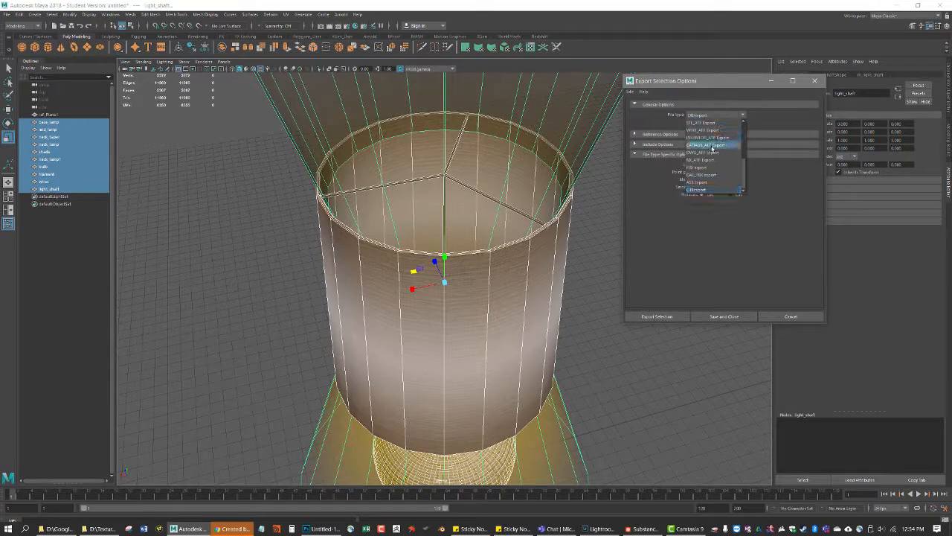
{"action": "left_click", "coordinate": [711, 166]}
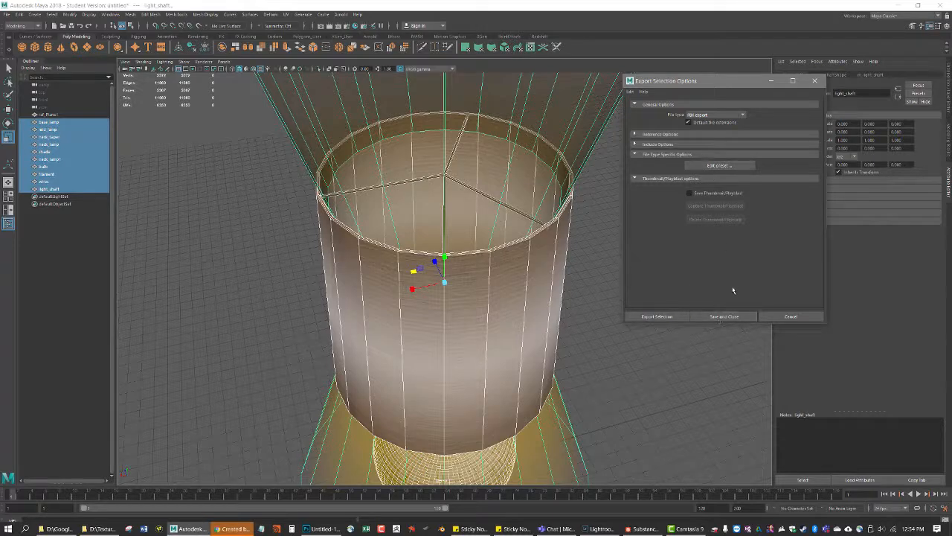
Export the selected lamp objects to the project's scenes folder under the file name fast_lamp
{"action": "left_click", "coordinate": [658, 317]}
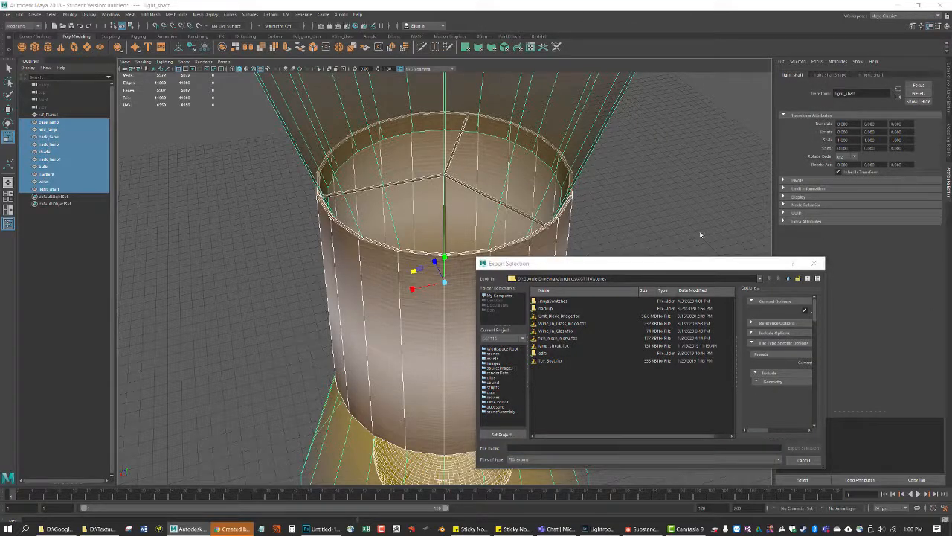
{"action": "left_click_drag", "start_coordinate": [666, 266], "coordinate": [594, 150]}
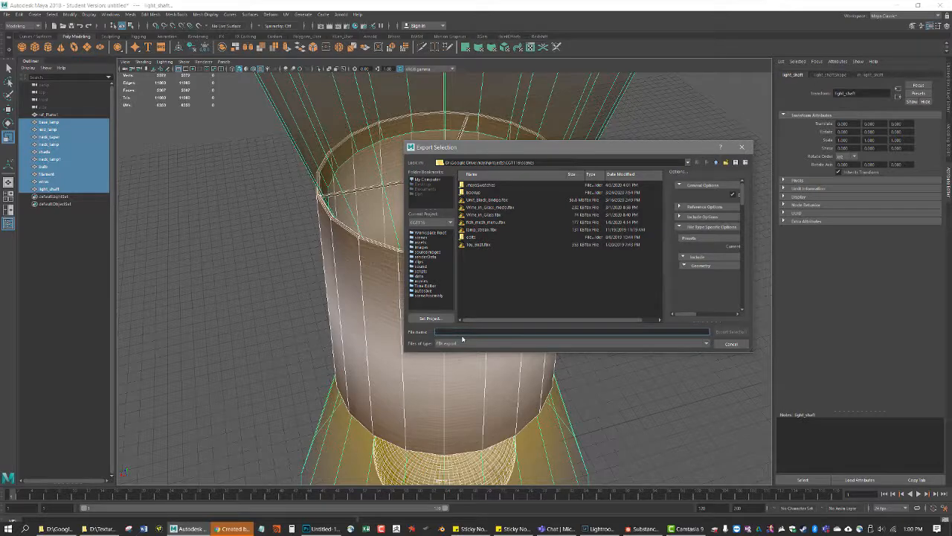
{"action": "type", "text": "table_lamp"}
{"action": "key", "text": "Return"}
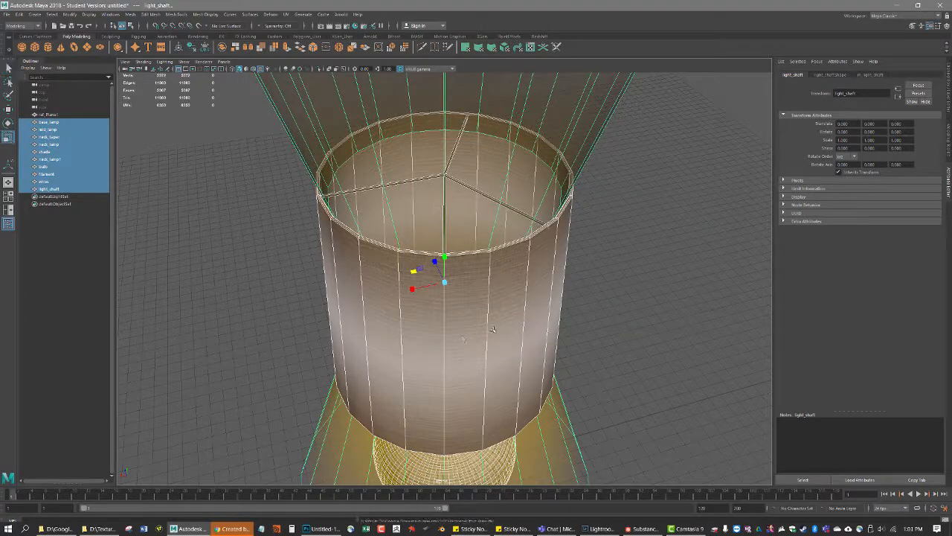
Switch to File Explorer and cut fast_lamp.fbx from the CGT116 project's scenes folder
{"action": "left_click_drag", "start_coordinate": [506, 326], "coordinate": [484, 358], "text": "alt"}
{"action": "scroll", "coordinate": [497, 309], "scroll_direction": "down", "scroll_amount": 6}
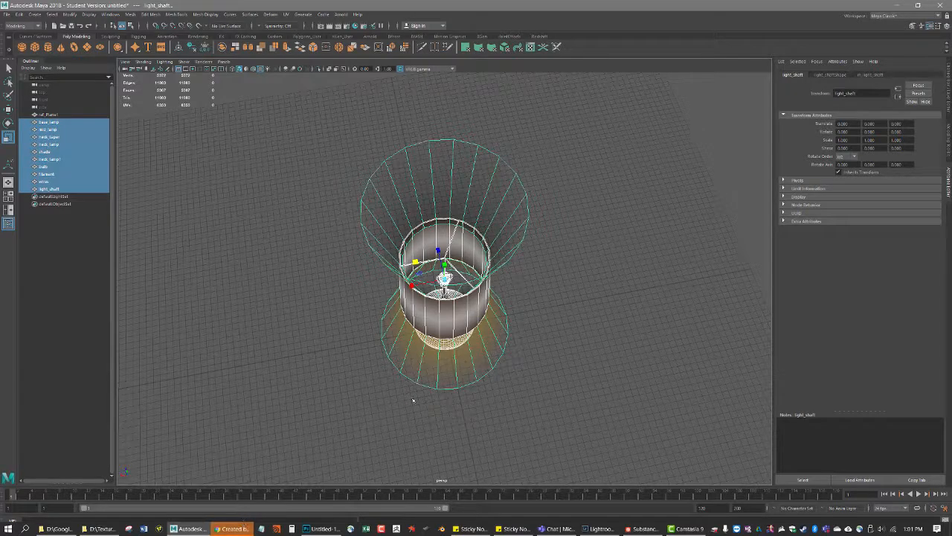
{"action": "left_click", "coordinate": [62, 529]}
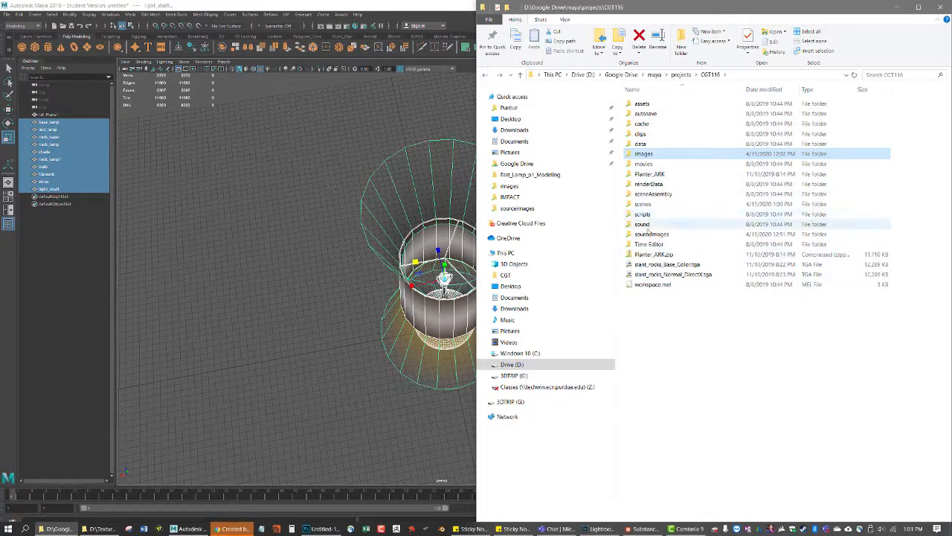
{"action": "double_click", "coordinate": [644, 204]}
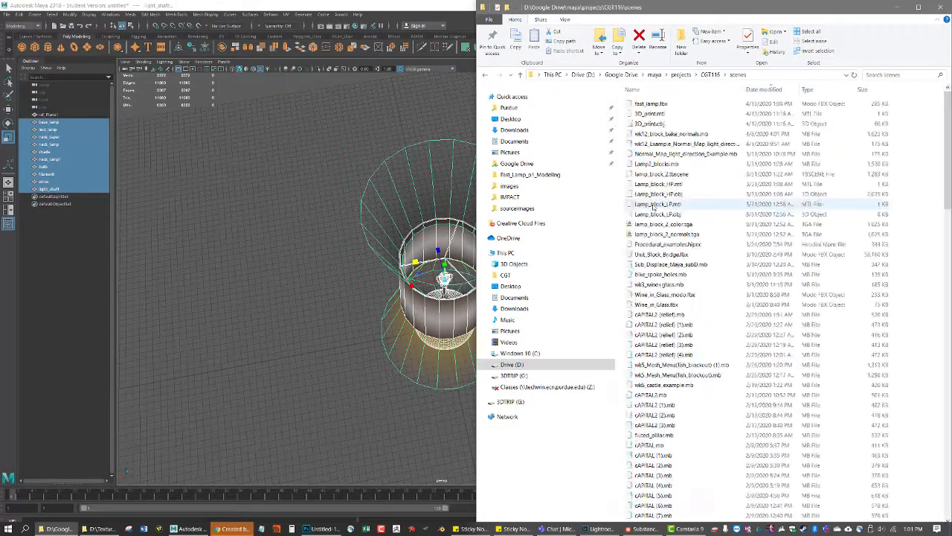
{"action": "left_click", "coordinate": [659, 106]}
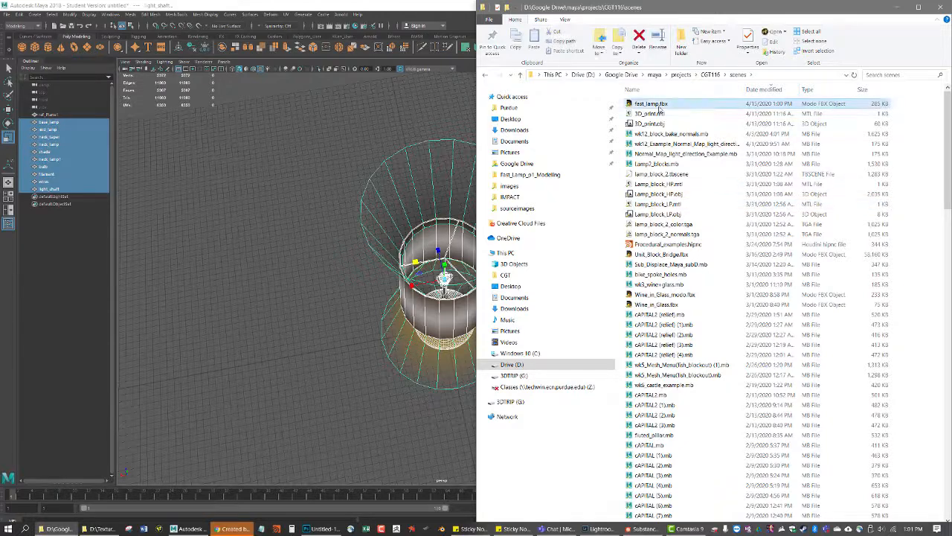
{"action": "key", "text": "ctrl+x"}
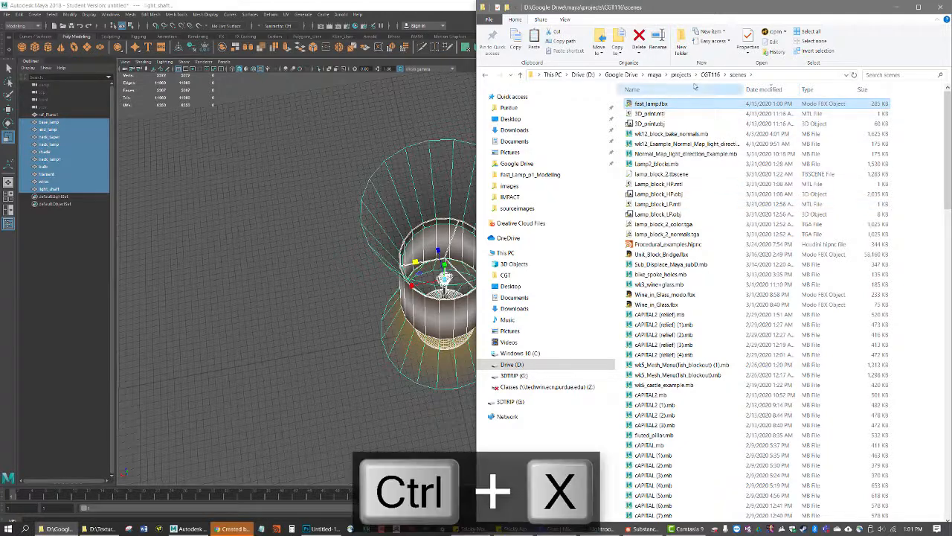
Paste fast_lamp.fbx into the project's sourceimages folder, with the folder in Details layout and sorted by date modified
{"action": "left_click", "coordinate": [710, 75]}
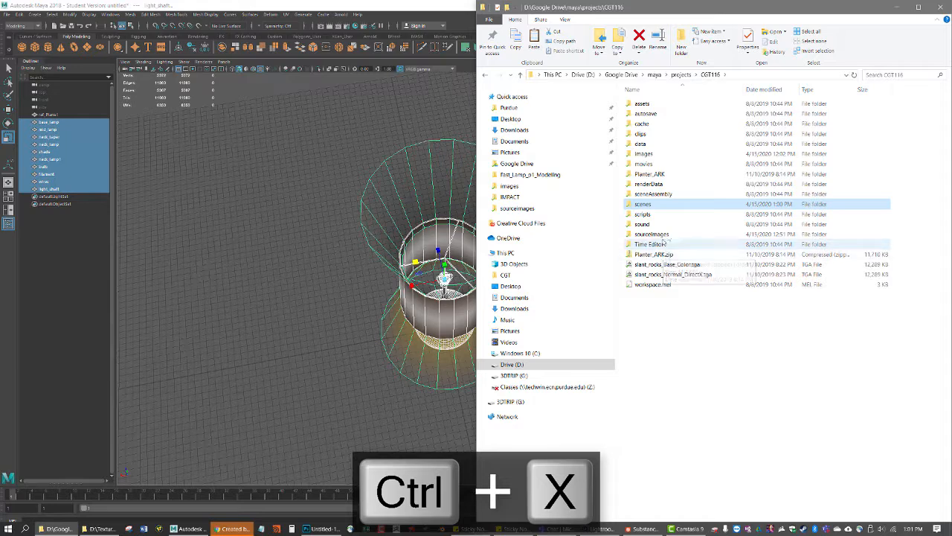
{"action": "double_click", "coordinate": [652, 234]}
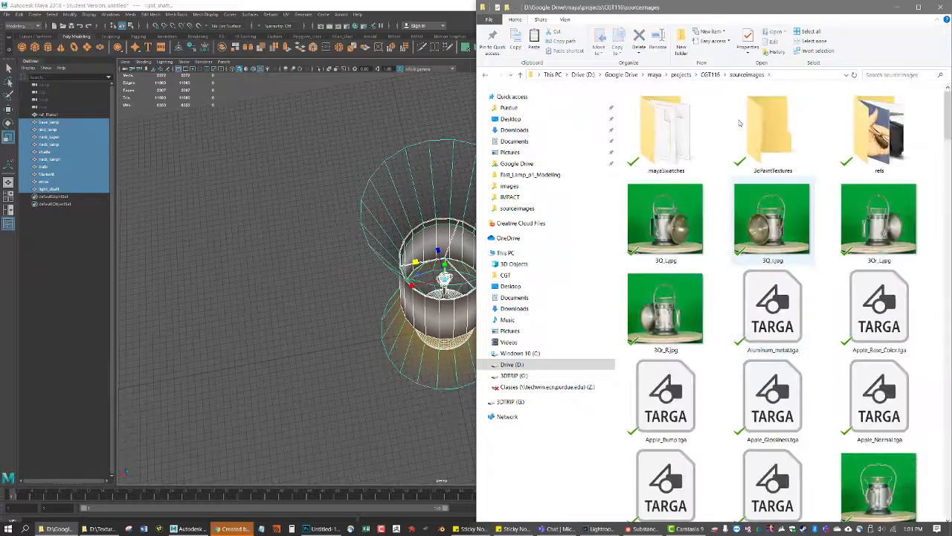
{"action": "left_click", "coordinate": [567, 20]}
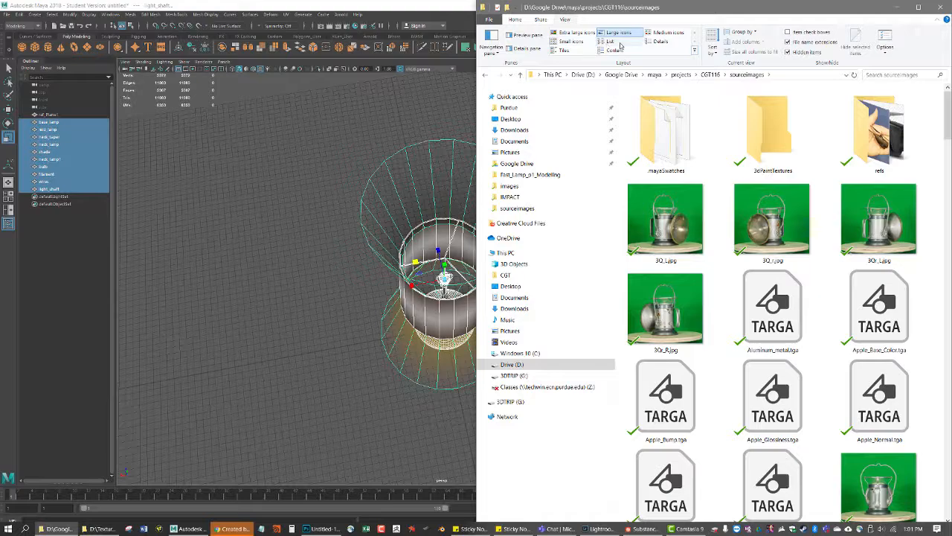
{"action": "left_click", "coordinate": [661, 42]}
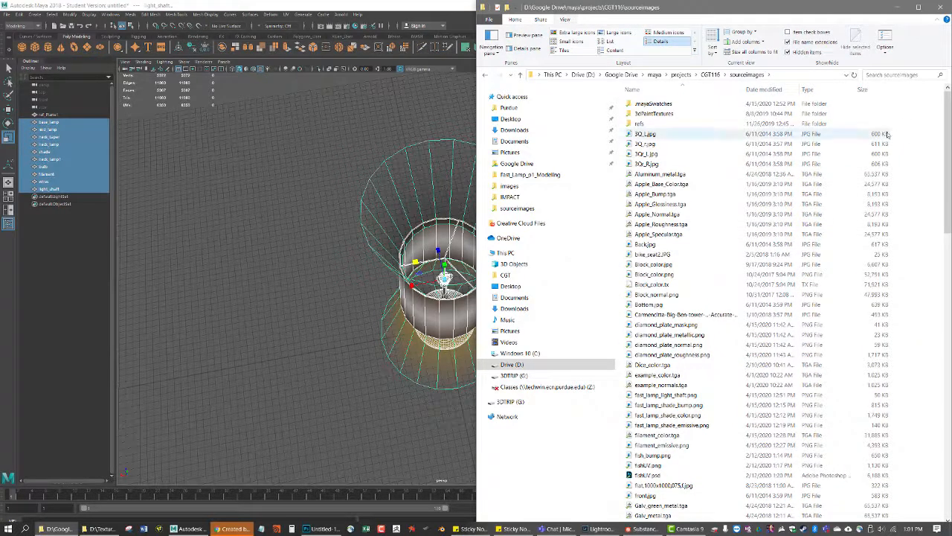
{"action": "key", "text": "ctrl+v"}
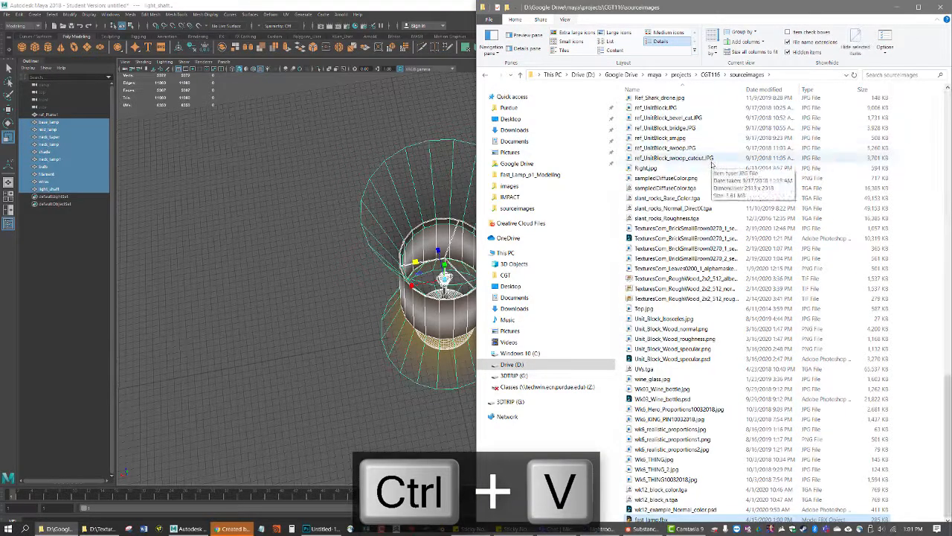
{"action": "left_click", "coordinate": [780, 89]}
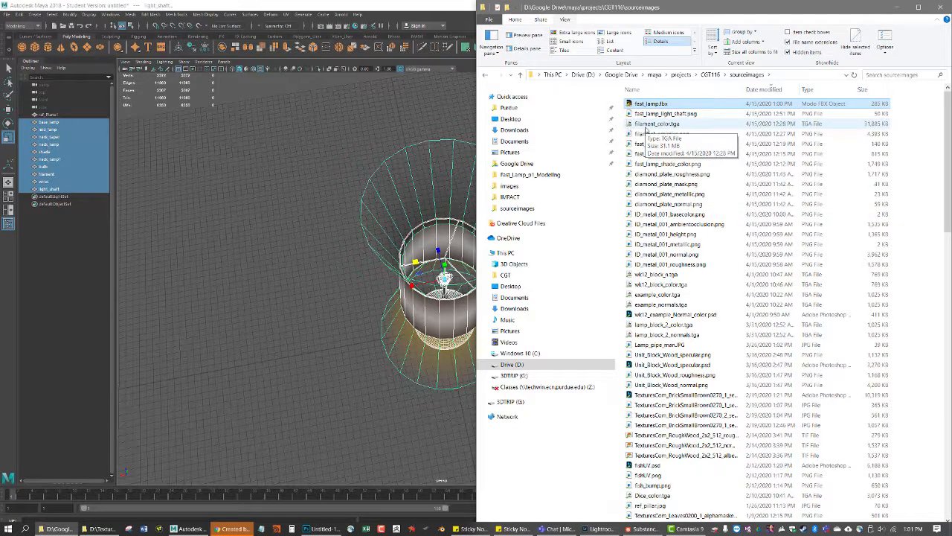
Switch to Photoshop and open filament_color.tga from the project's sourceimages folder
{"action": "left_click", "coordinate": [646, 125]}
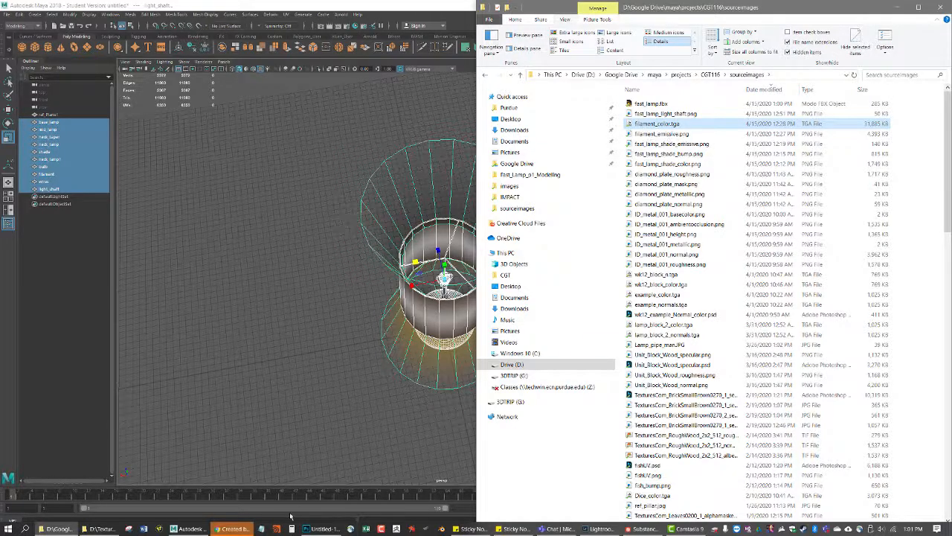
{"action": "mouse_move", "coordinate": [316, 528]}
{"action": "left_click", "coordinate": [360, 499]}
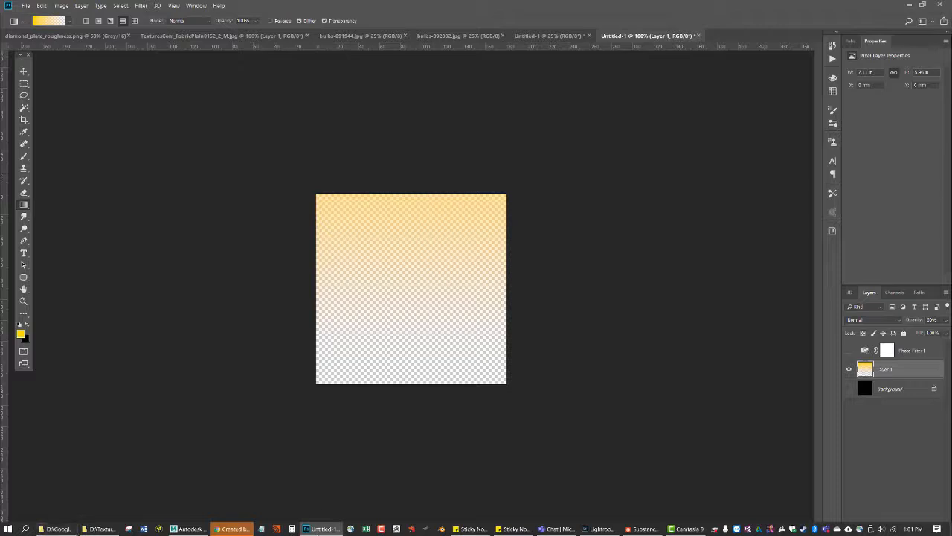
{"action": "left_click", "coordinate": [102, 36]}
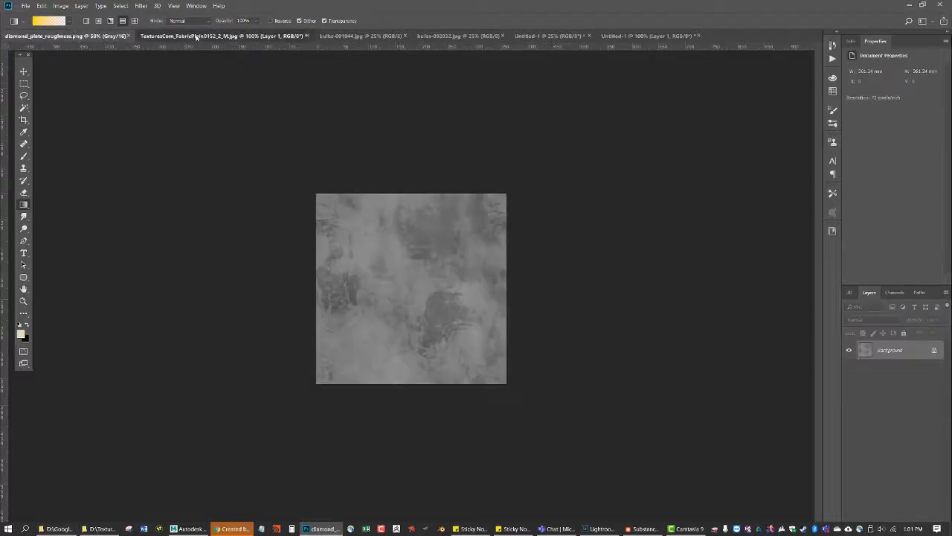
{"action": "left_click", "coordinate": [198, 36]}
{"action": "left_click", "coordinate": [342, 35]}
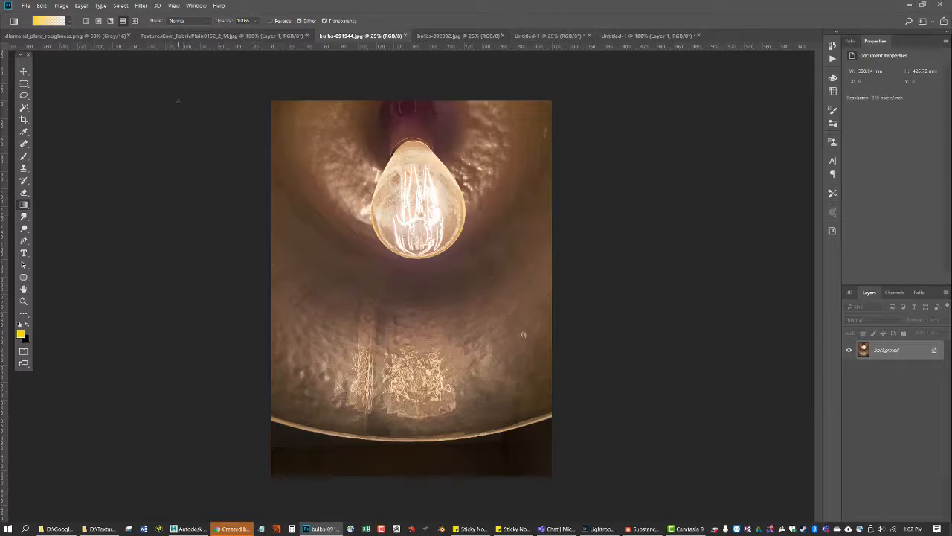
{"action": "key", "text": "ctrl+o"}
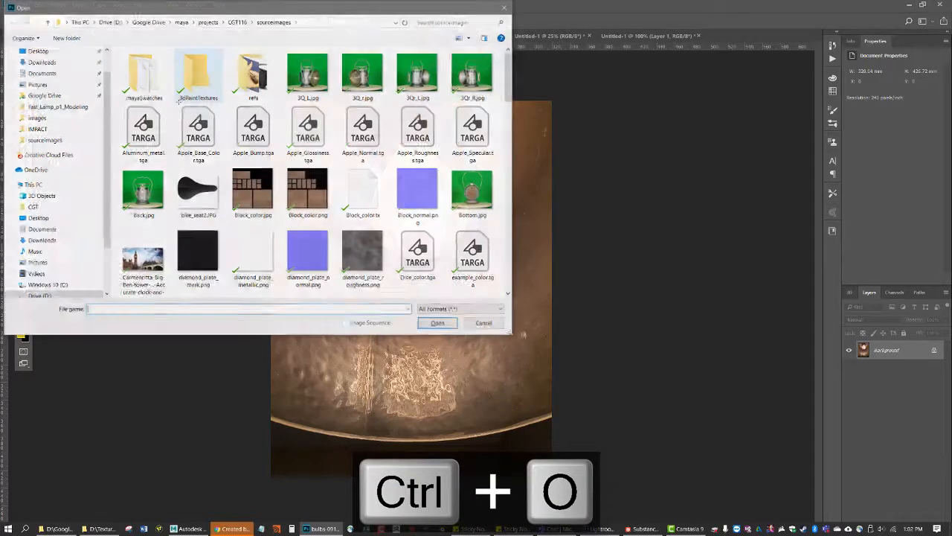
{"action": "scroll", "coordinate": [351, 221], "scroll_direction": "down", "scroll_amount": 3}
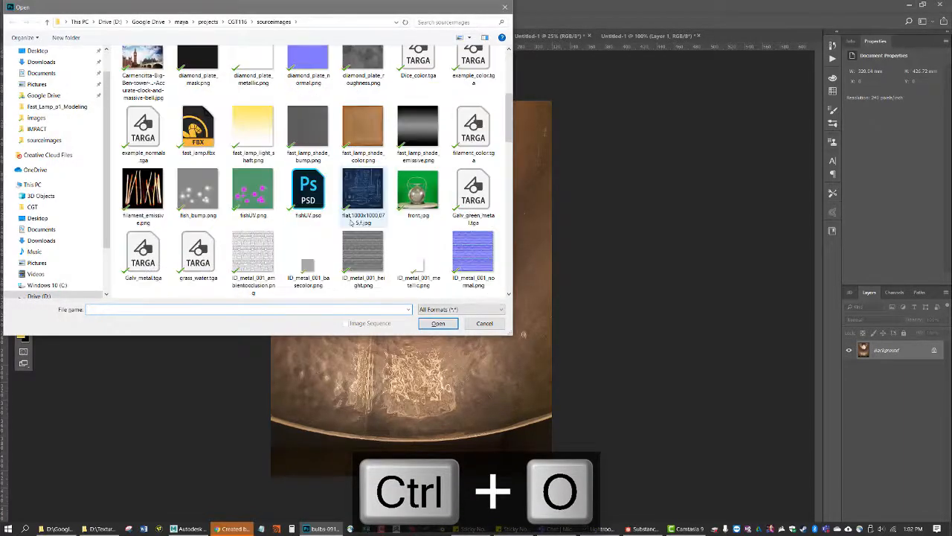
{"action": "left_click", "coordinate": [131, 192]}
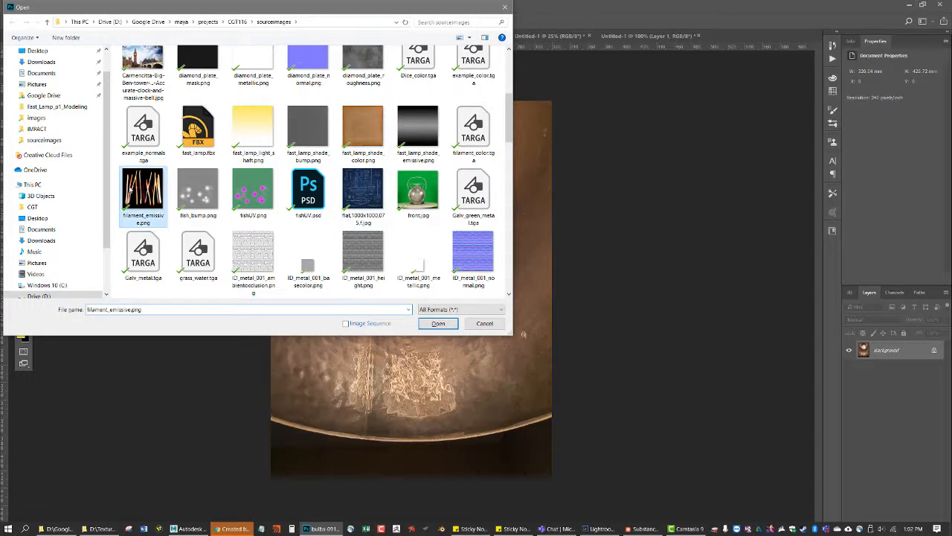
{"action": "left_click", "coordinate": [473, 133]}
{"action": "left_click", "coordinate": [439, 324]}
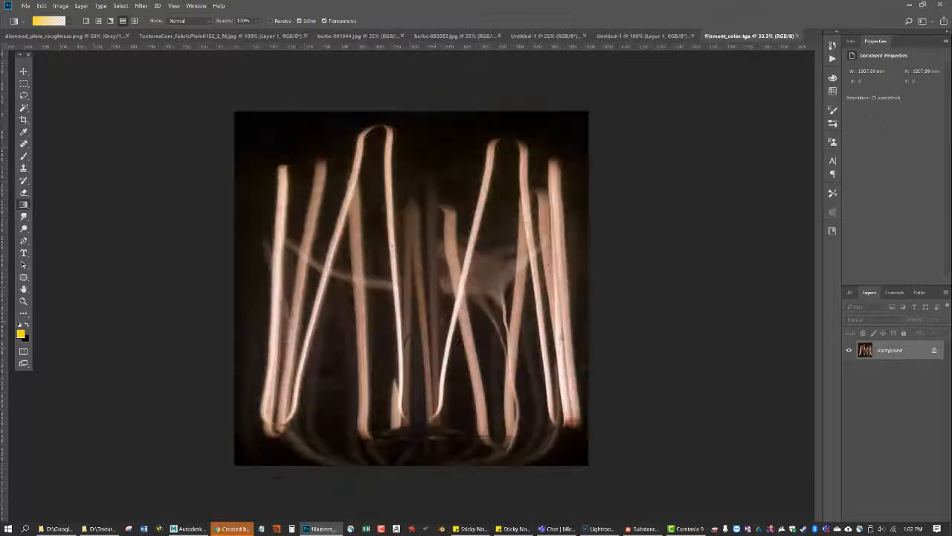
Resize the filament_color.tga image to 256 by 256 pixels with its proportions linked, save it, and check its image size
{"action": "key", "text": "ctrl+alt+i"}
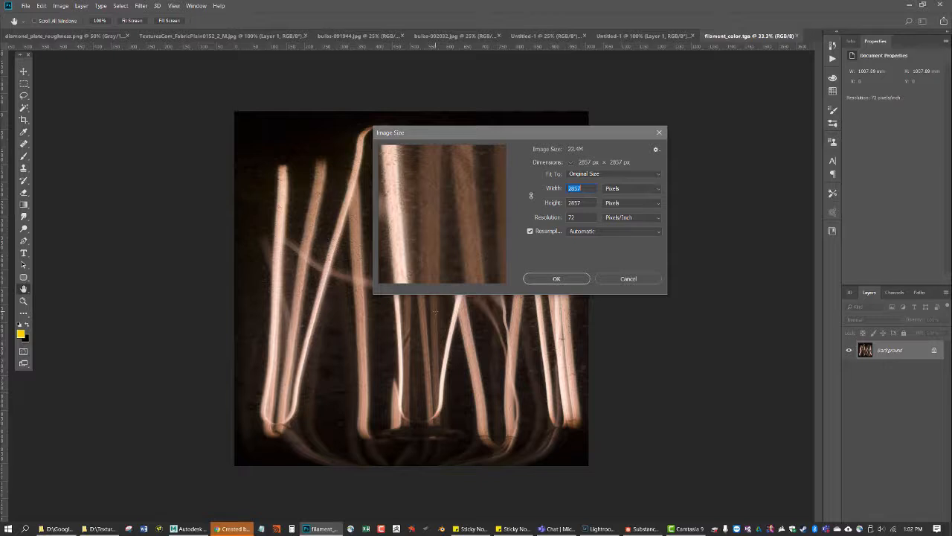
{"action": "type", "text": "256"}
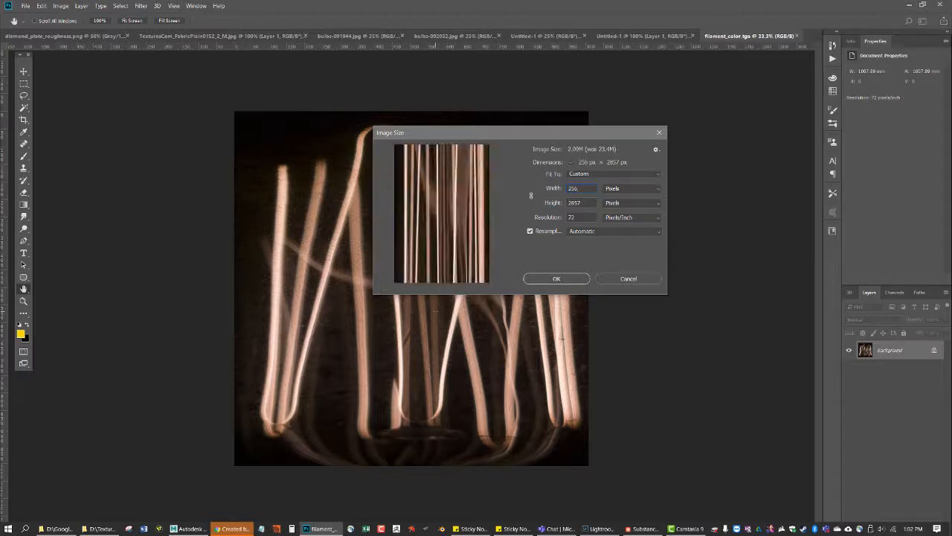
{"action": "key", "text": "Tab"}
{"action": "type", "text": "256"}
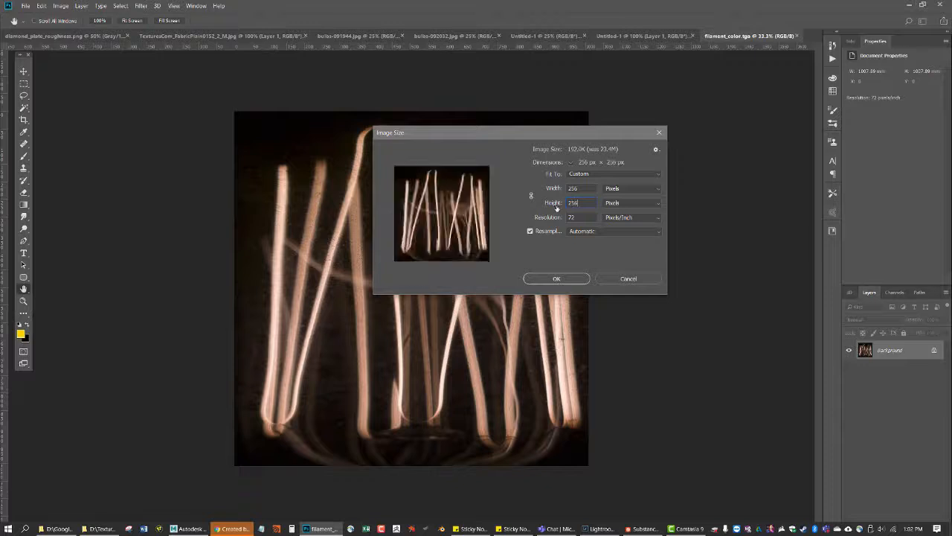
{"action": "left_click", "coordinate": [533, 197]}
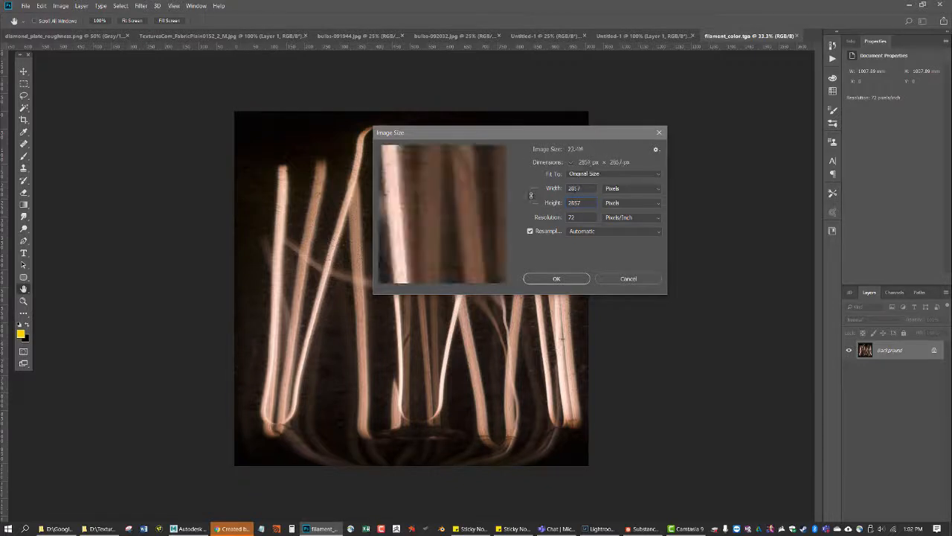
{"action": "type", "text": "256"}
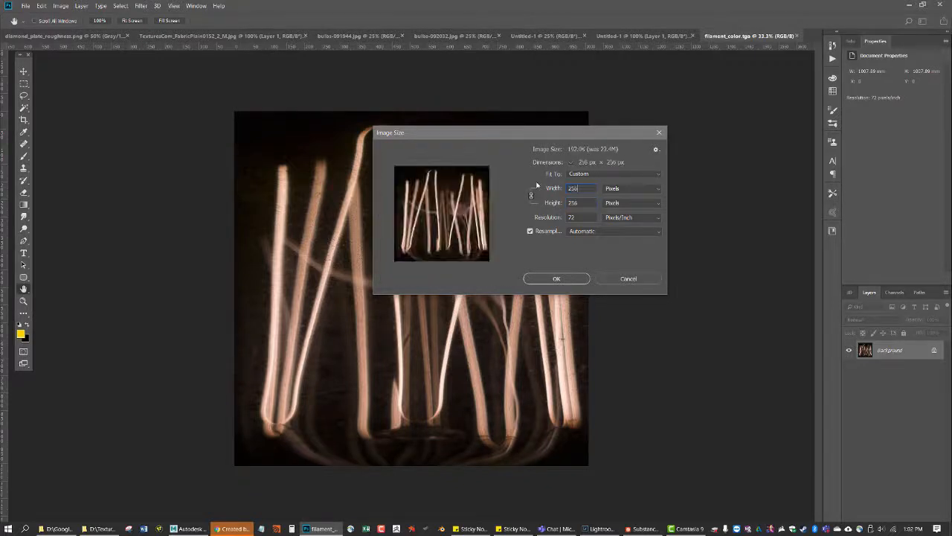
{"action": "left_click", "coordinate": [576, 279]}
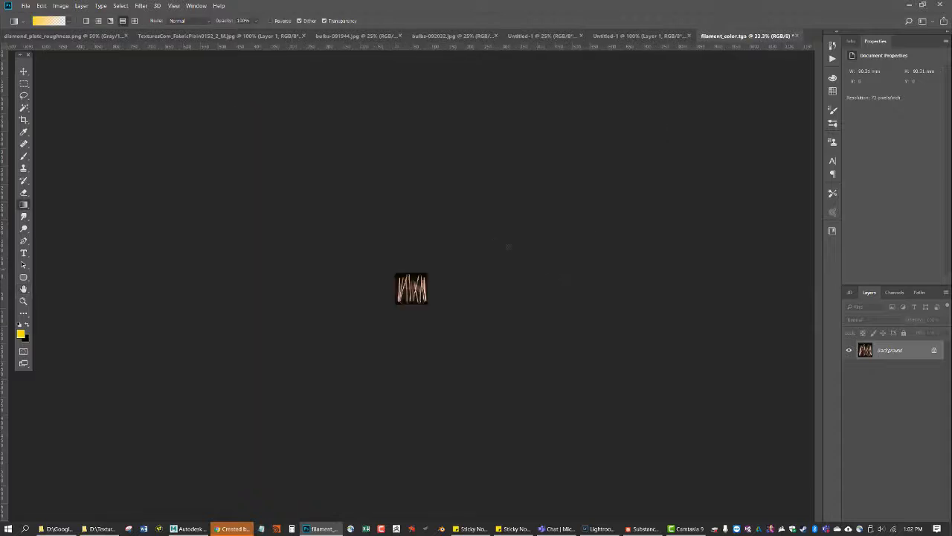
{"action": "key", "text": "ctrl+s"}
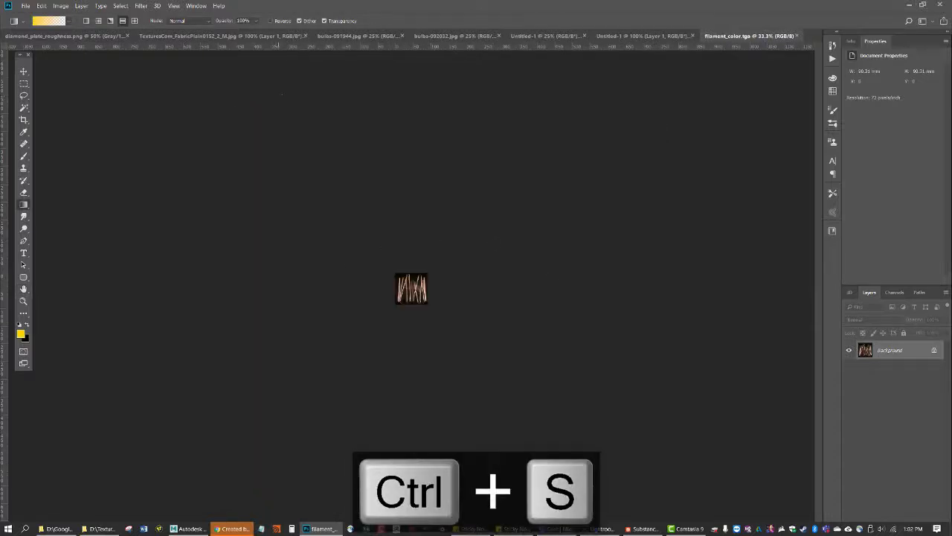
{"action": "key", "text": "ctrl+alt+i"}
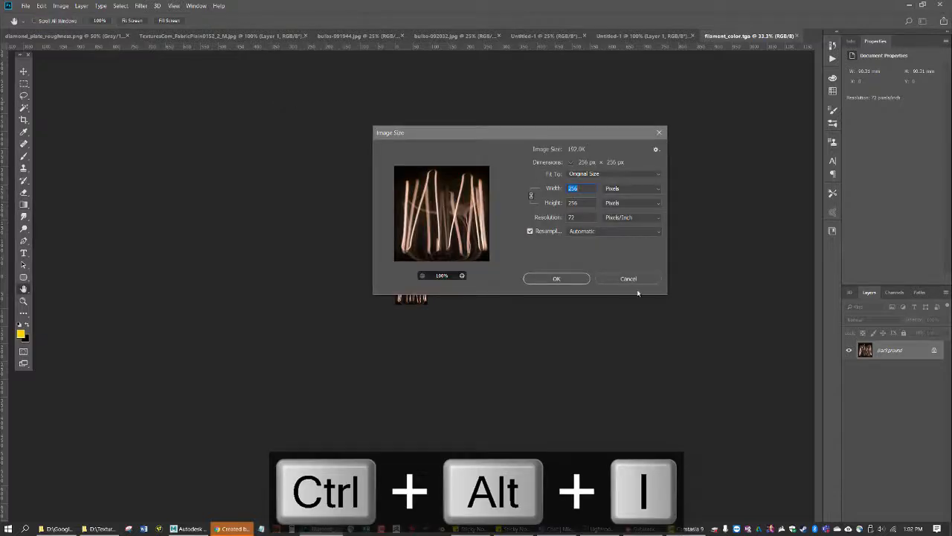
{"action": "left_click", "coordinate": [634, 279]}
Open filament_emissive.png from the project's sourceimages folder
{"action": "key", "text": "ctrl+o"}
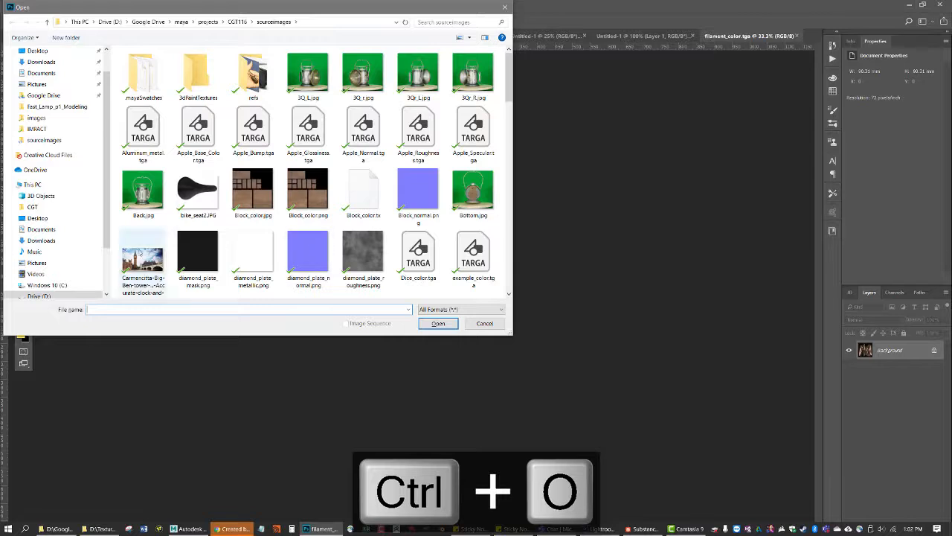
{"action": "scroll", "coordinate": [398, 218], "scroll_direction": "down", "scroll_amount": 1}
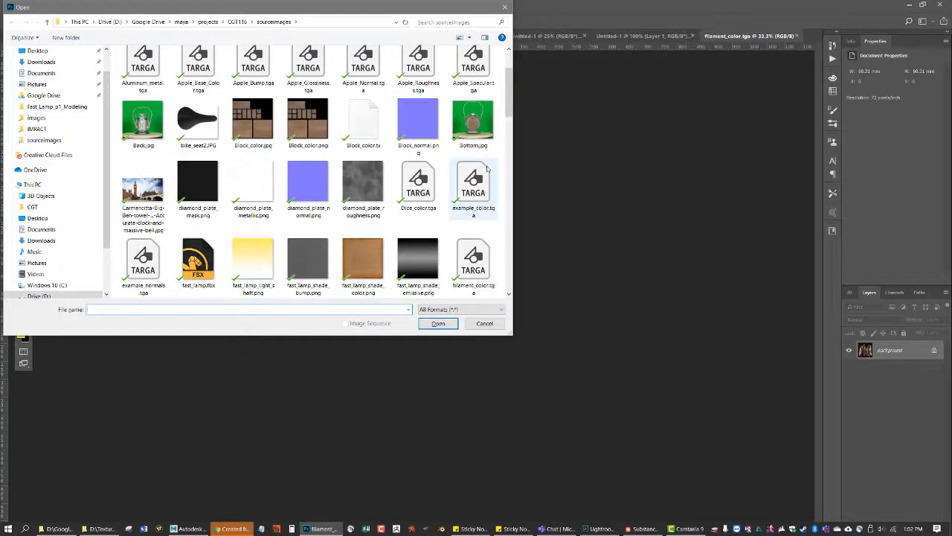
{"action": "scroll", "coordinate": [308, 260], "scroll_direction": "down", "scroll_amount": 2}
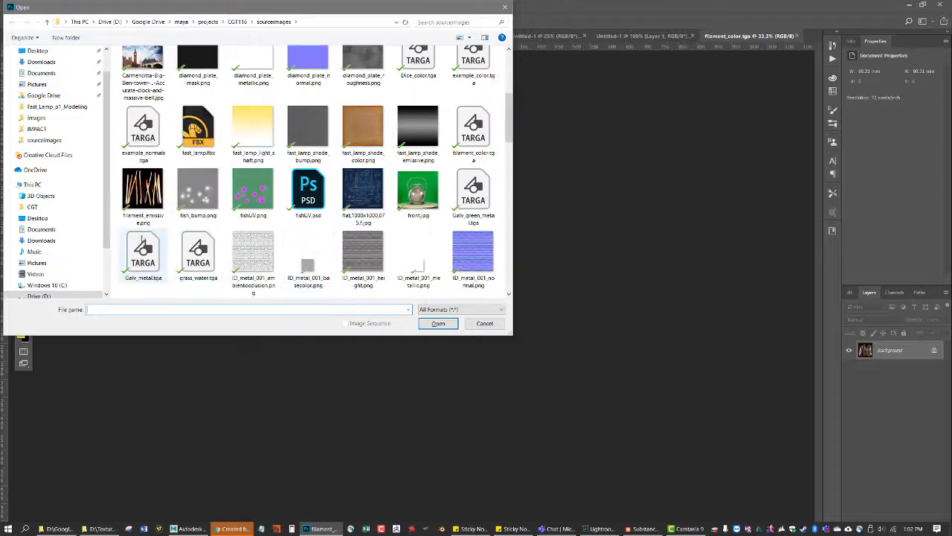
{"action": "left_click", "coordinate": [142, 192]}
{"action": "left_click", "coordinate": [443, 324]}
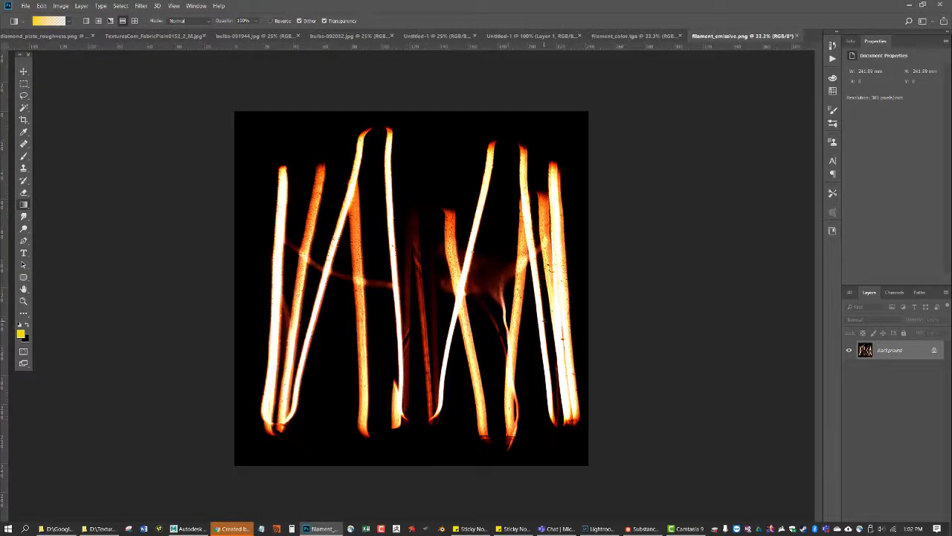
Resize the filament_emissive.png image to 256 by 256 pixels and save it
{"action": "key", "text": "ctrl+alt+i"}
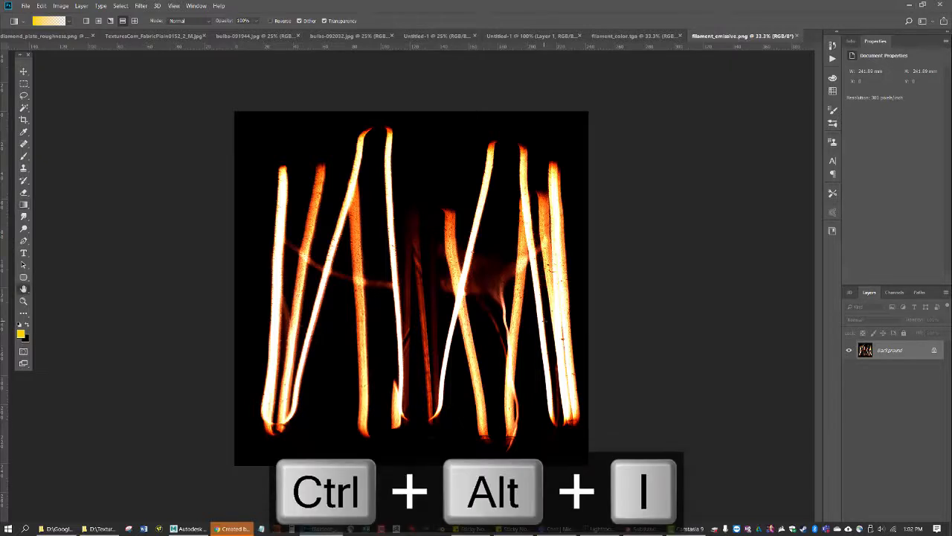
{"action": "type", "text": "256"}
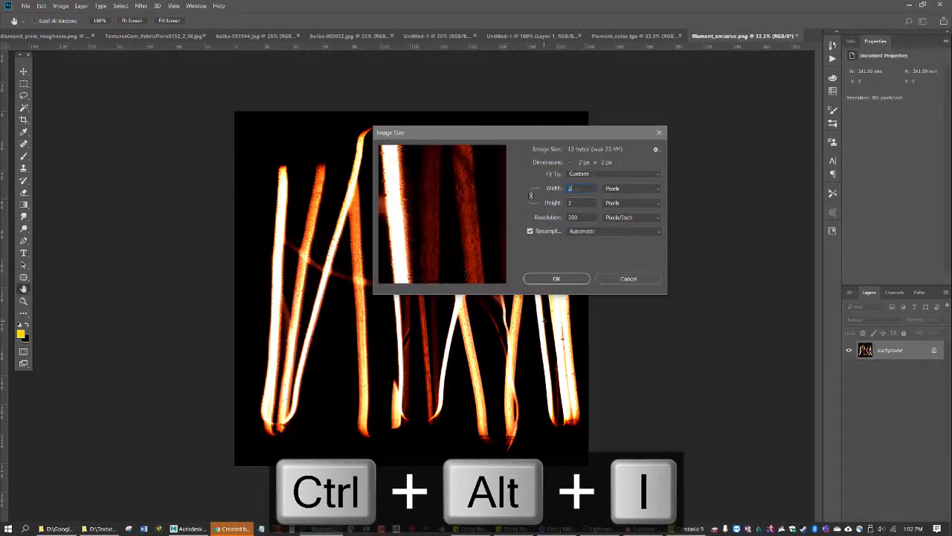
{"action": "left_click", "coordinate": [557, 279]}
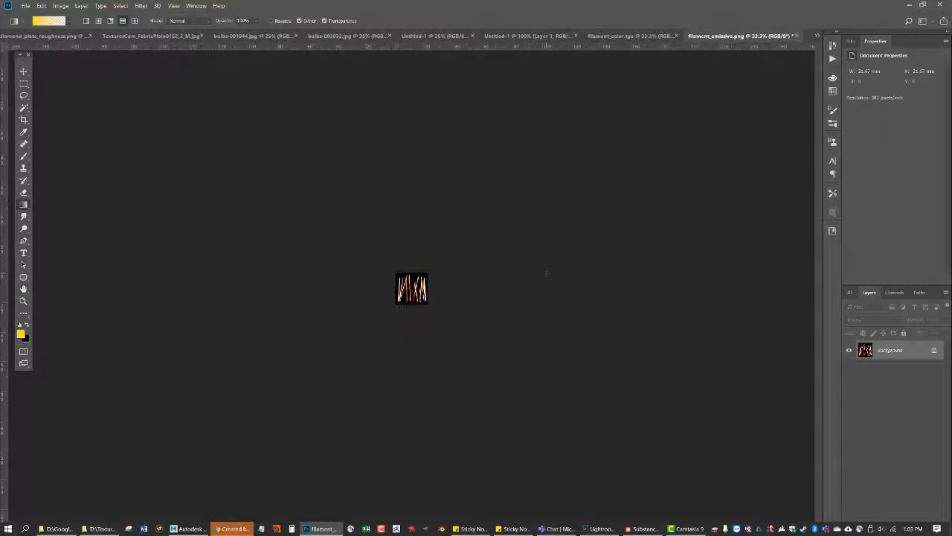
{"action": "key", "text": "ctrl+s"}
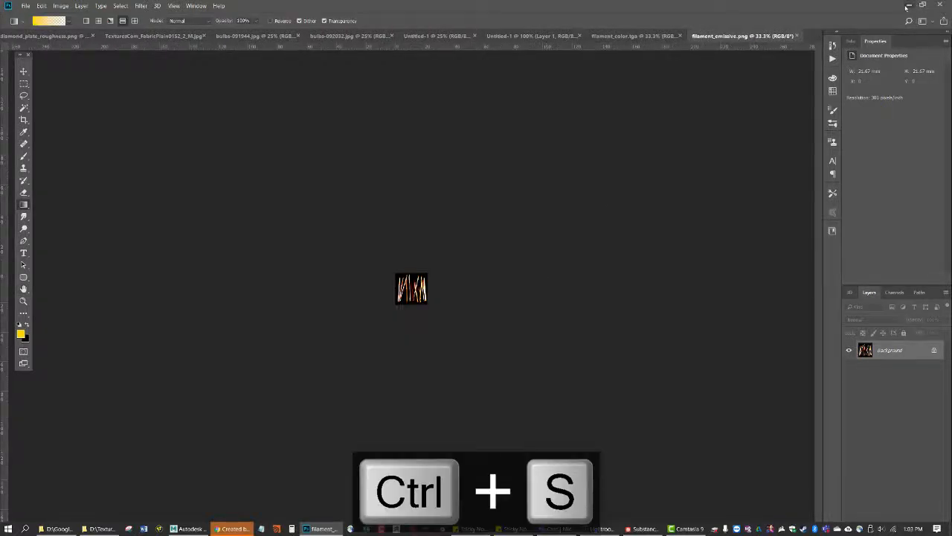
Return to File Explorer and compress the files from filament_emissive.png through ID_metal_001_roughness.png, including fast_lamp.fbx, into one zip archive
{"action": "left_click", "coordinate": [907, 6]}
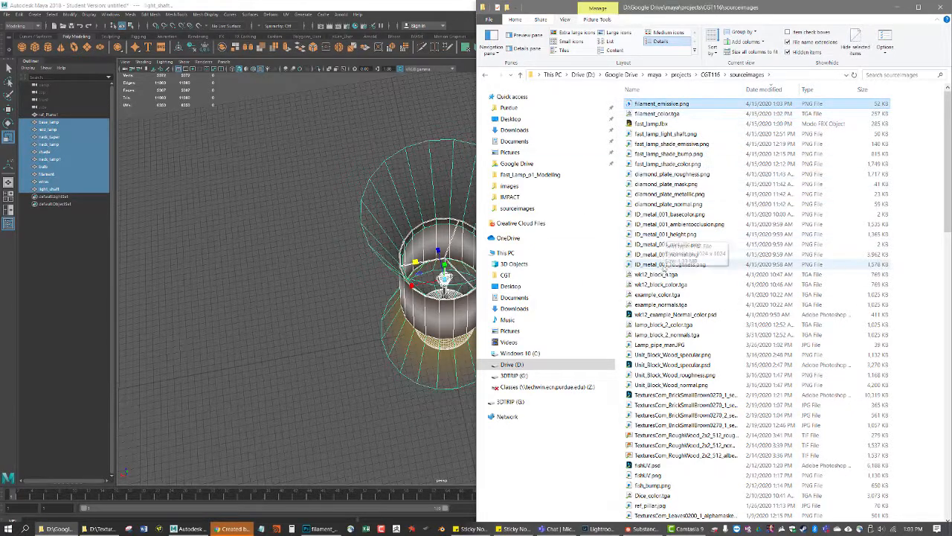
{"action": "left_click", "coordinate": [663, 265], "text": "shift"}
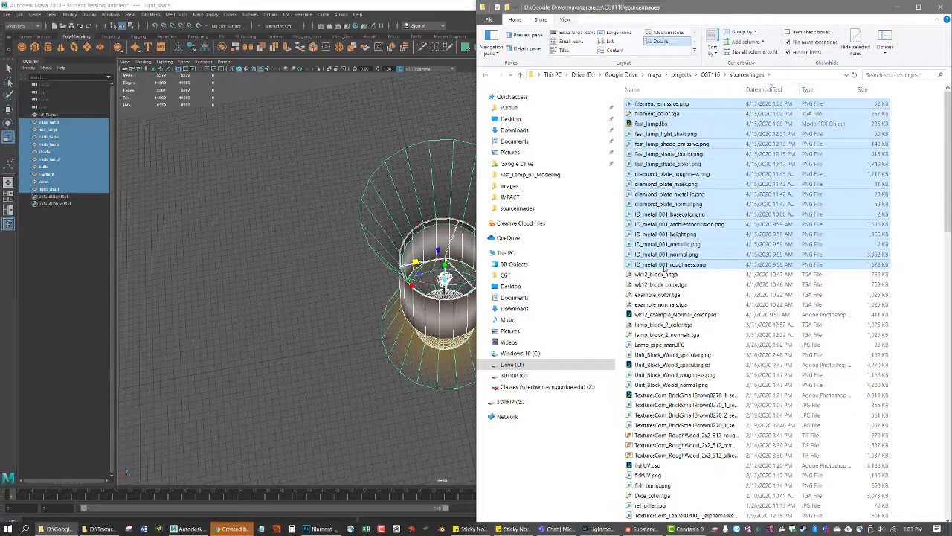
{"action": "right_click", "coordinate": [667, 203]}
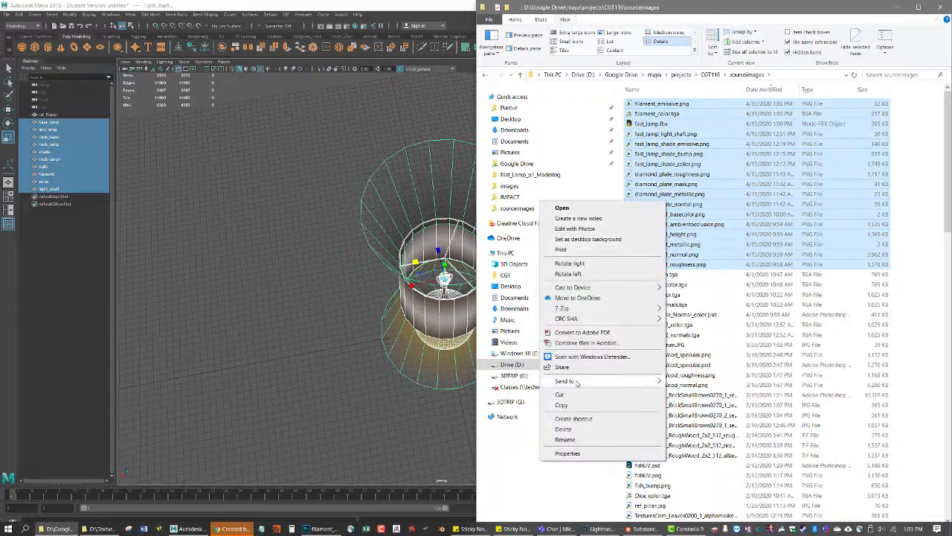
{"action": "mouse_move", "coordinate": [577, 382]}
{"action": "left_click", "coordinate": [696, 392]}
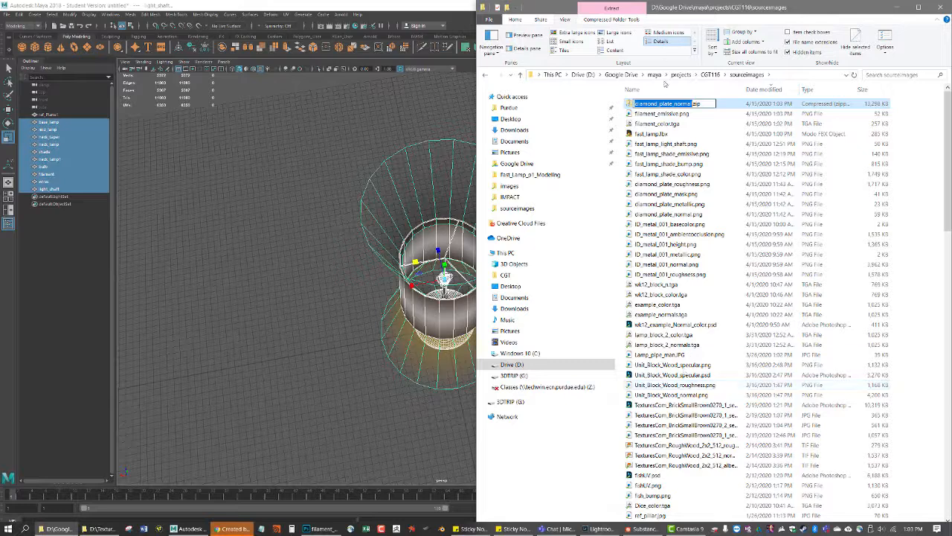
Rename the new zip archive in the sourceimages folder to fast_lamp.zip
{"action": "left_click", "coordinate": [692, 105]}
{"action": "left_click_drag", "start_coordinate": [693, 105], "coordinate": [639, 104]}
{"action": "left_click_drag", "start_coordinate": [640, 104], "coordinate": [635, 104]}
{"action": "left_click_drag", "start_coordinate": [692, 104], "coordinate": [611, 110]}
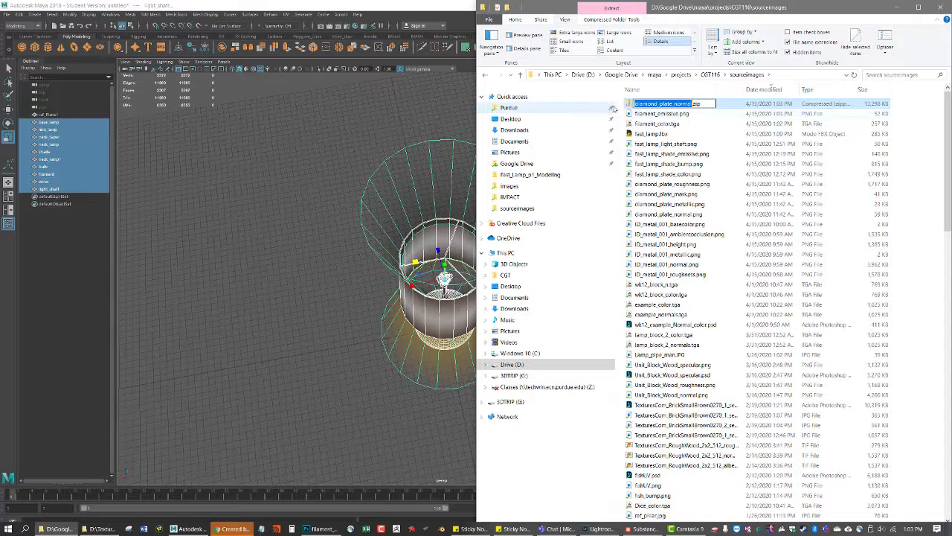
{"action": "type", "text": "fast_lamp"}
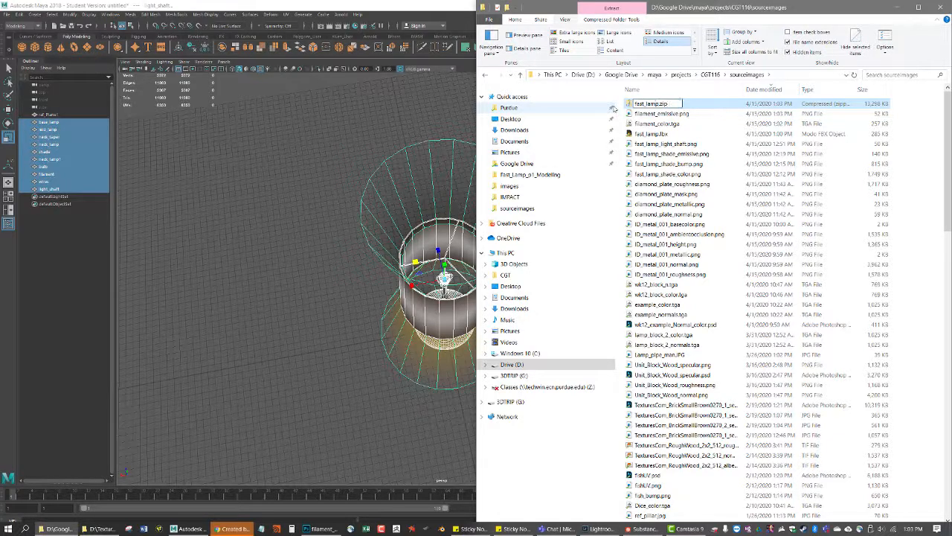
{"action": "key", "text": "Return"}
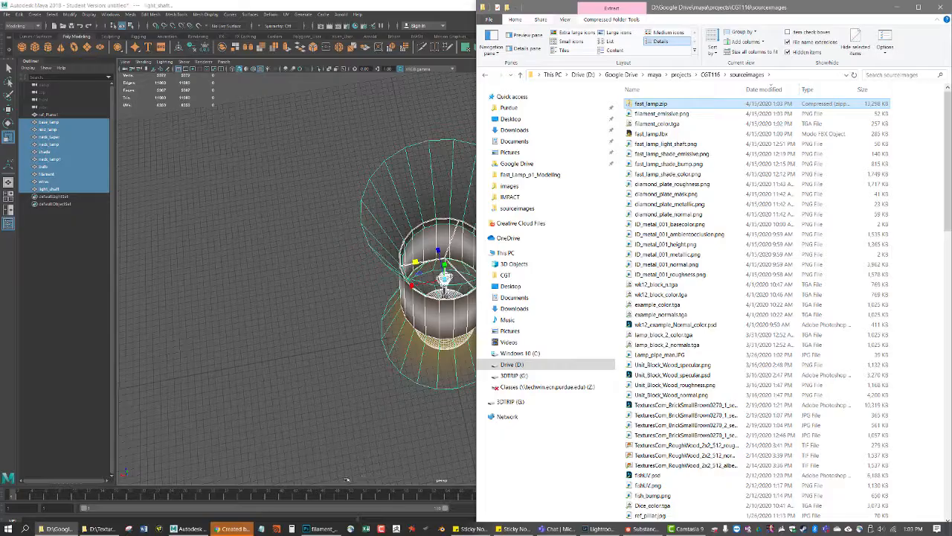
Switch to Chrome and open the bookmarked sketchfab.com site in a new tab
{"action": "left_click", "coordinate": [225, 529]}
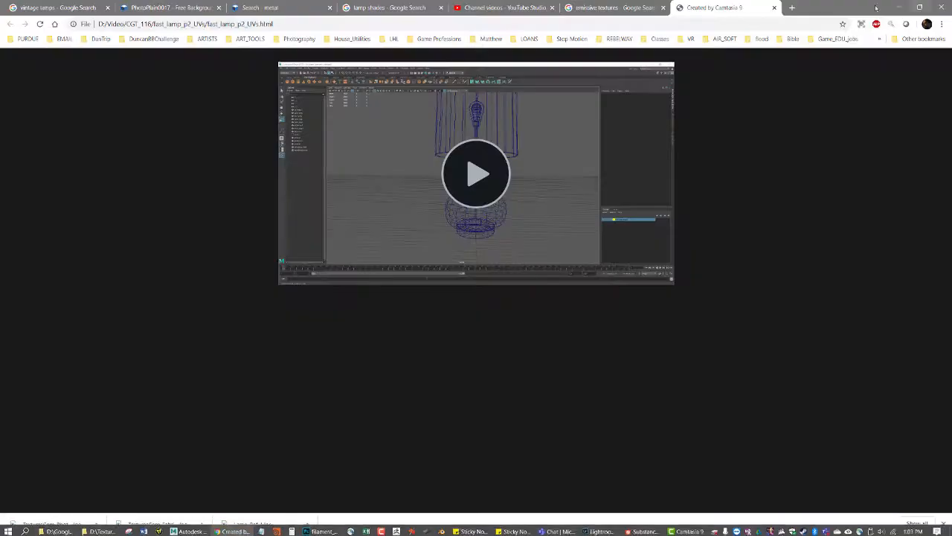
{"action": "key", "text": "ctrl+t"}
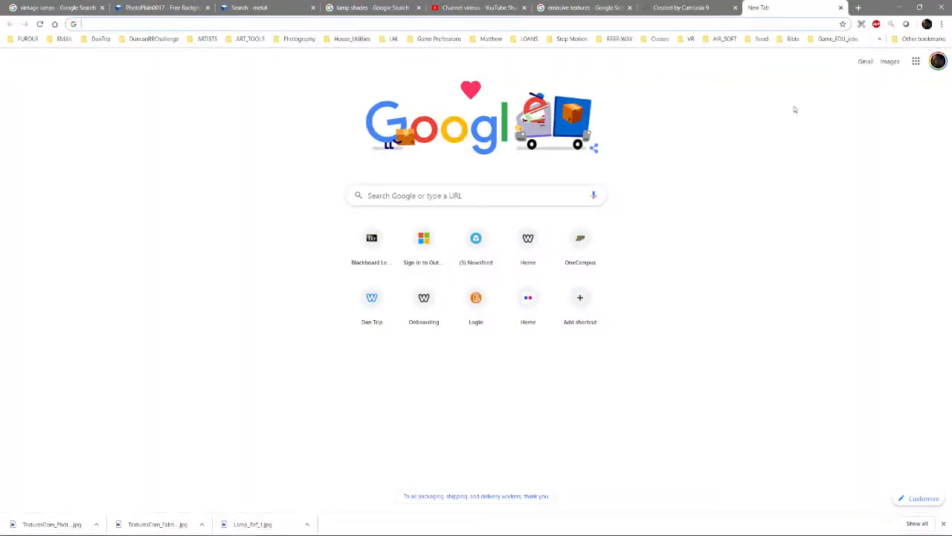
{"action": "left_click", "coordinate": [100, 37]}
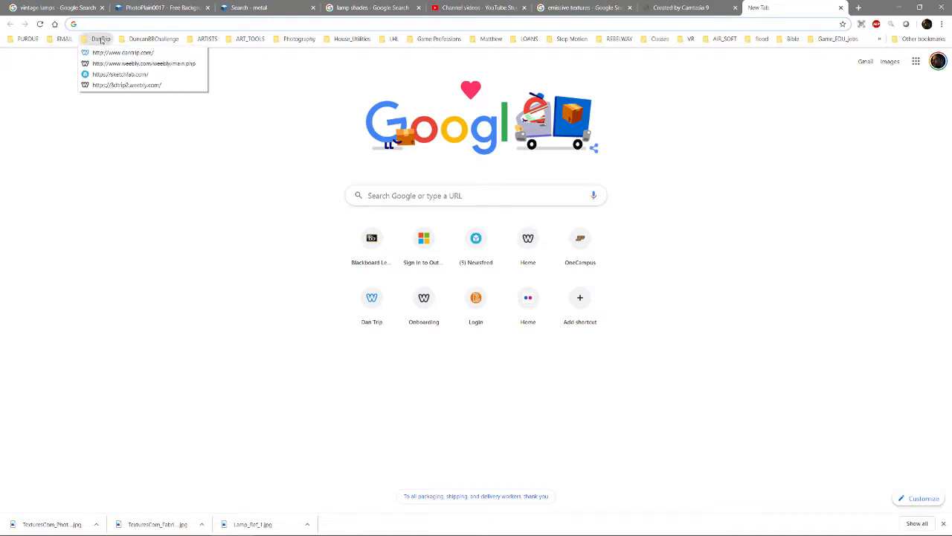
{"action": "left_click", "coordinate": [112, 75]}
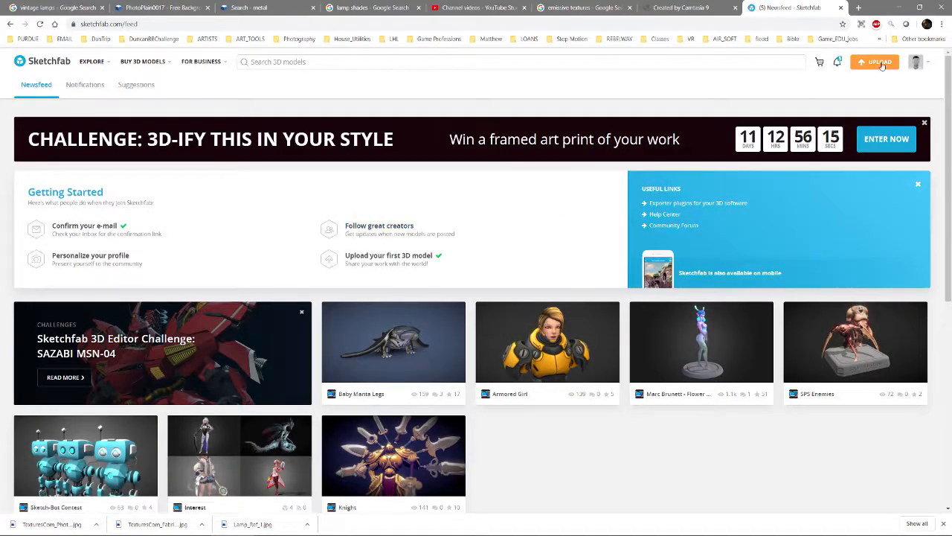
Start uploading a new model and browse the computer for its file
{"action": "mouse_move", "coordinate": [919, 64]}
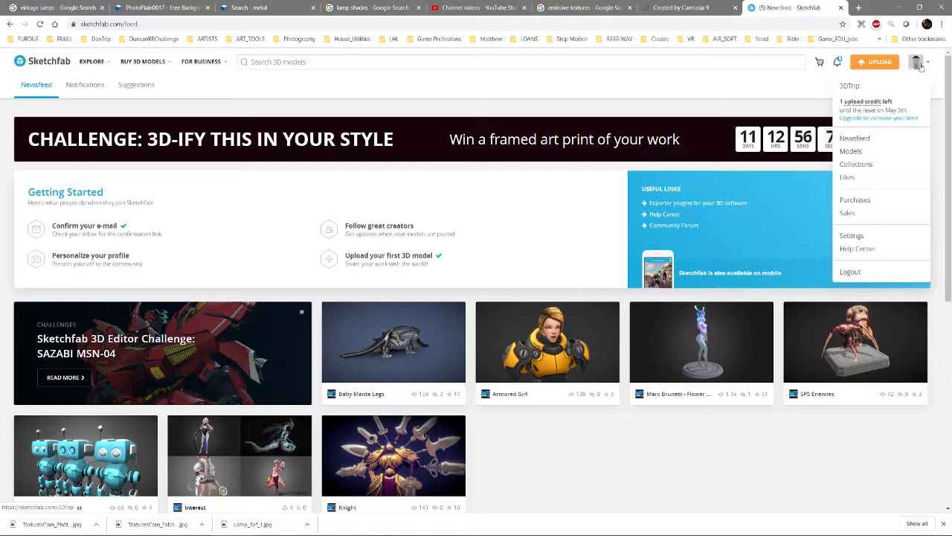
{"action": "left_click", "coordinate": [880, 61]}
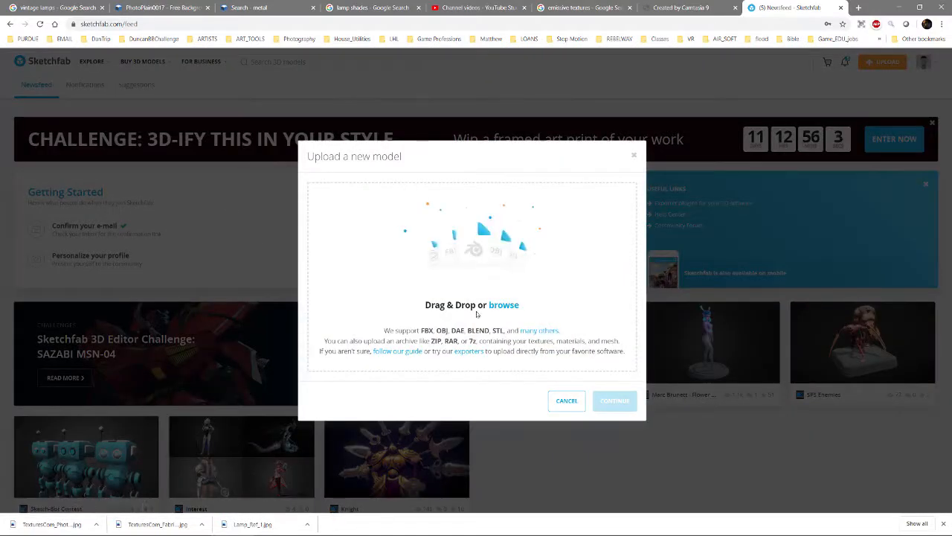
{"action": "left_click", "coordinate": [504, 306]}
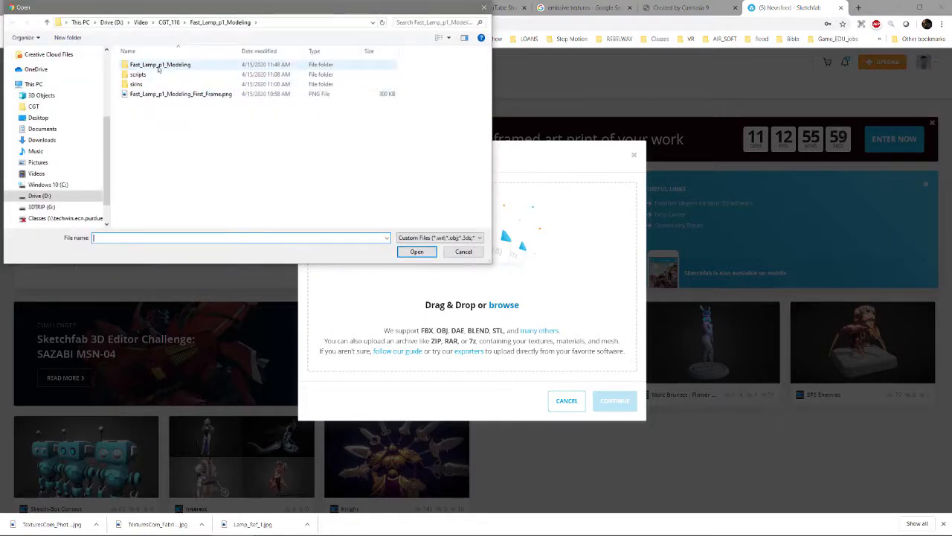
Browse to the sourceimages folder of the CGT116 project under Google Drive, maya, projects on drive D
{"action": "left_click", "coordinate": [112, 22]}
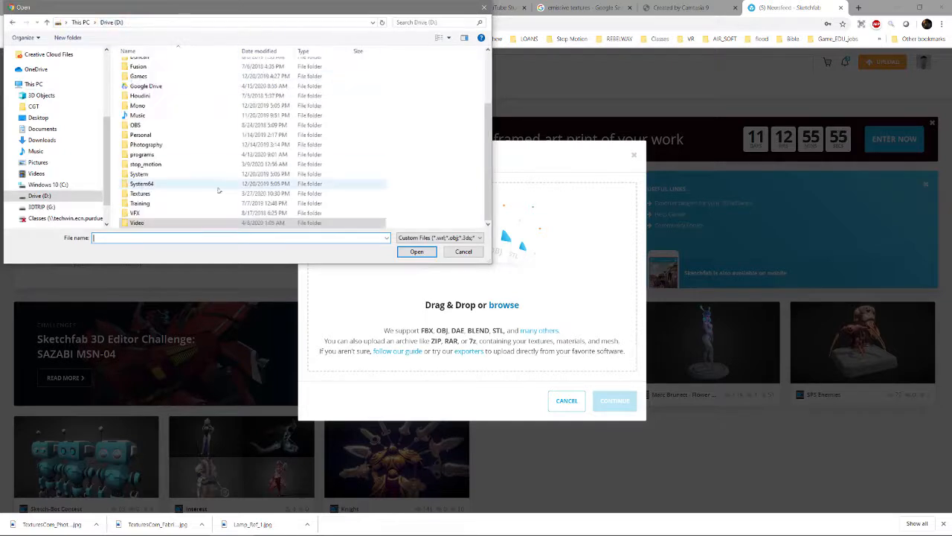
{"action": "double_click", "coordinate": [159, 87]}
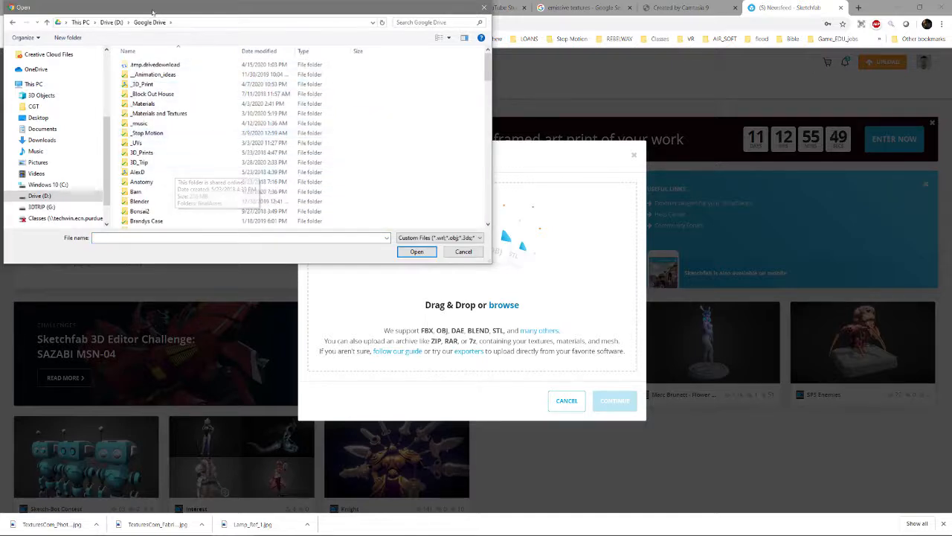
{"action": "scroll", "coordinate": [67, 93], "scroll_direction": "up", "scroll_amount": 3}
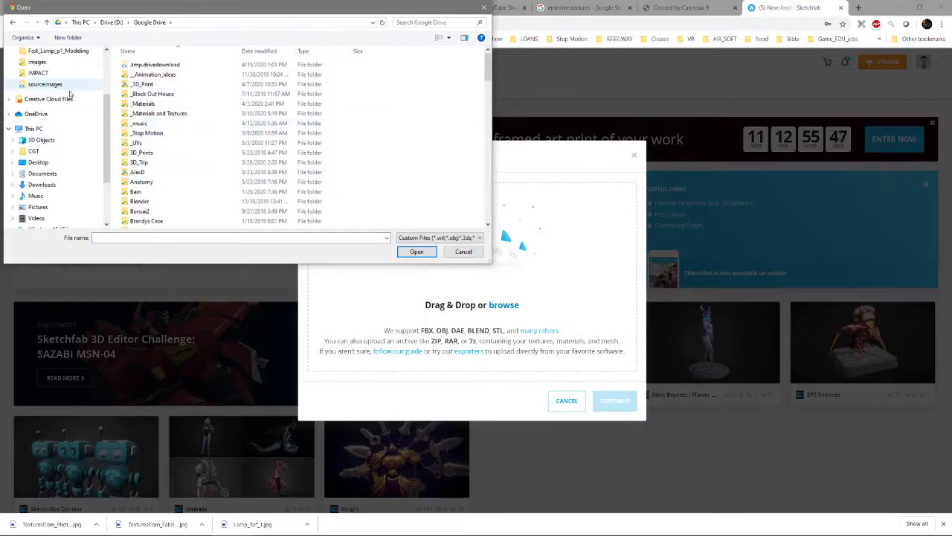
{"action": "scroll", "coordinate": [181, 124], "scroll_direction": "down", "scroll_amount": 12}
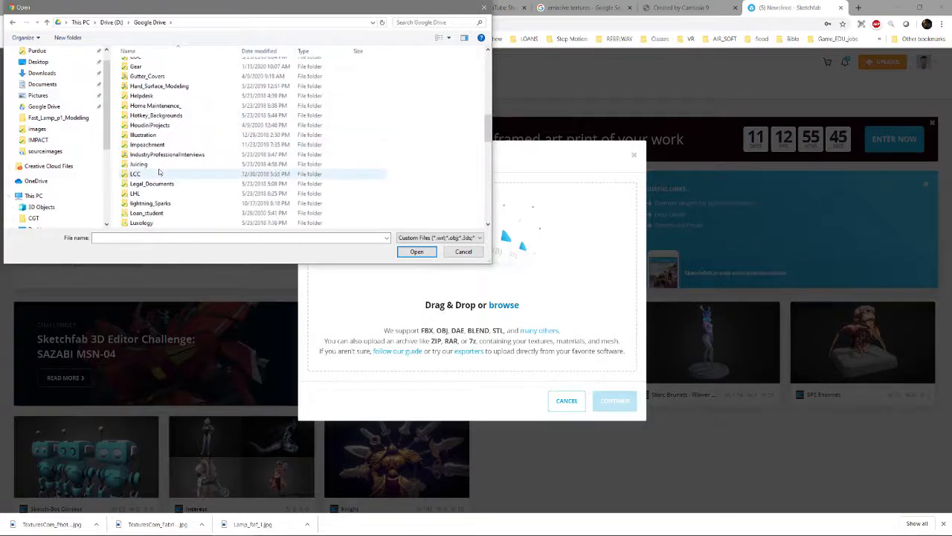
{"action": "scroll", "coordinate": [159, 172], "scroll_direction": "down", "scroll_amount": 5}
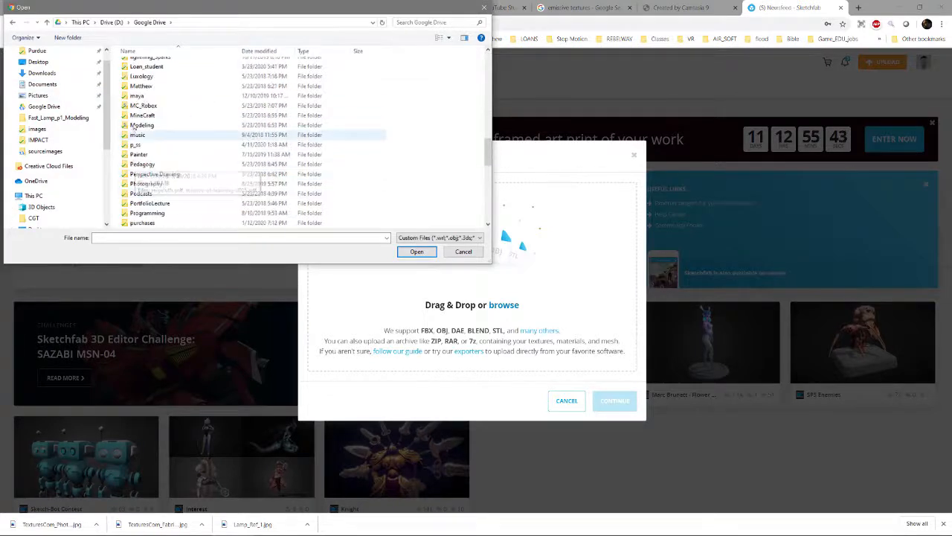
{"action": "double_click", "coordinate": [138, 96]}
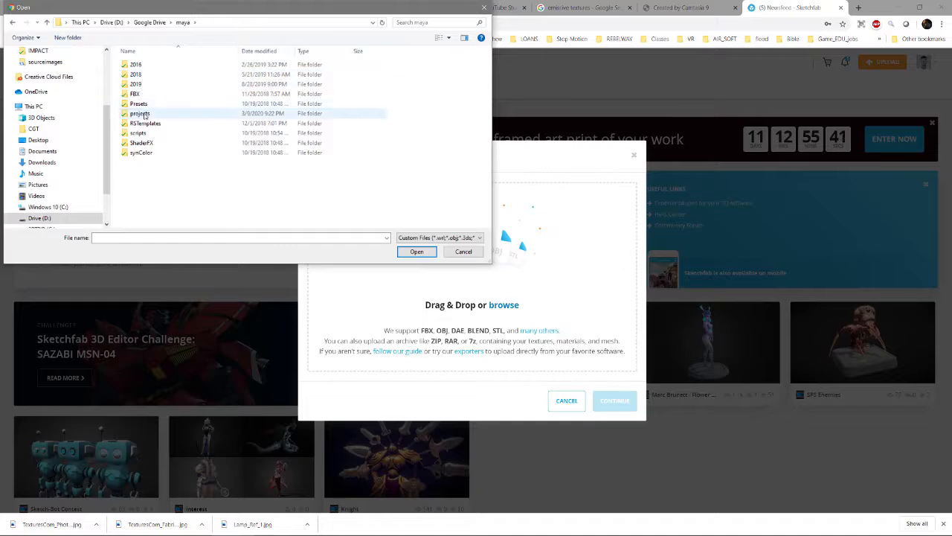
{"action": "double_click", "coordinate": [139, 113]}
{"action": "double_click", "coordinate": [146, 65]}
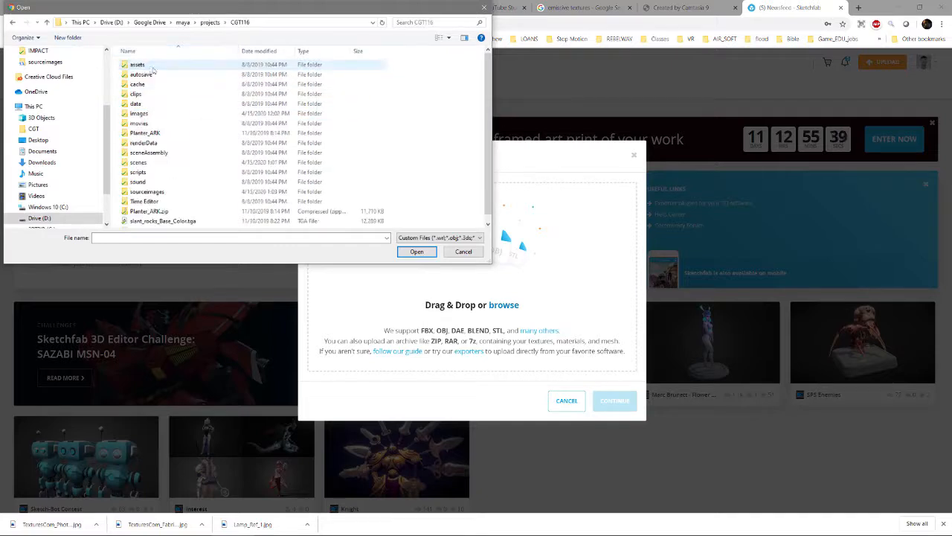
{"action": "scroll", "coordinate": [181, 161], "scroll_direction": "down", "scroll_amount": 1}
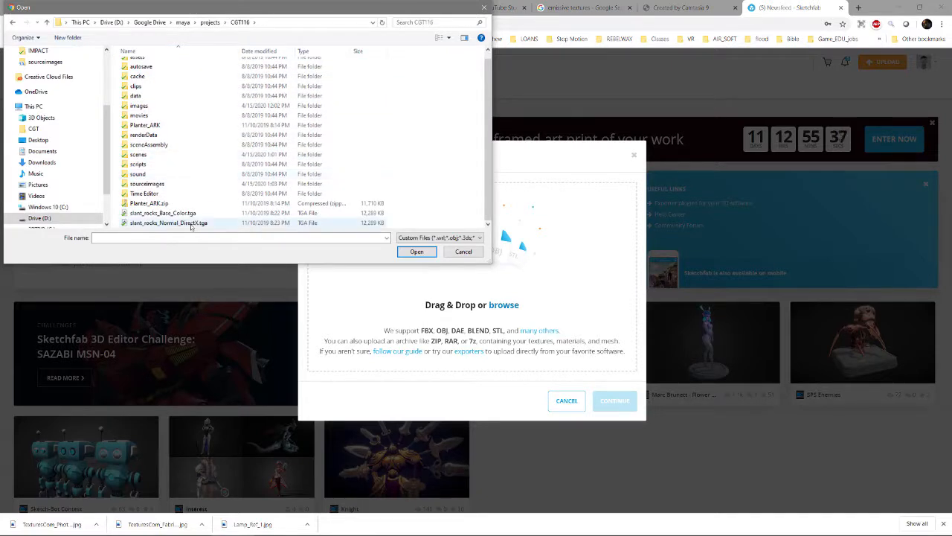
{"action": "double_click", "coordinate": [147, 184]}
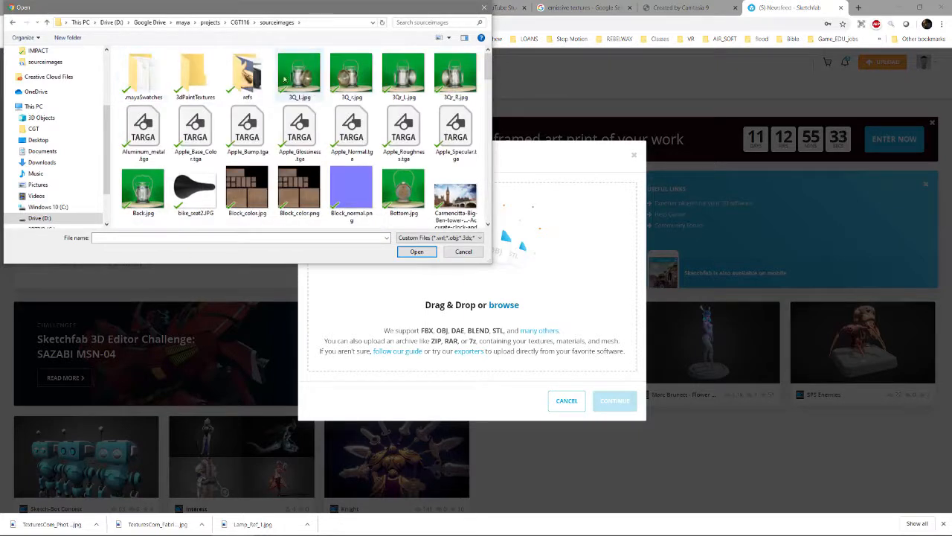
Show the files with details sorted by modification date, and choose fast_lamp.zip and continue the upload
{"action": "left_click", "coordinate": [438, 38]}
{"action": "left_click", "coordinate": [448, 37]}
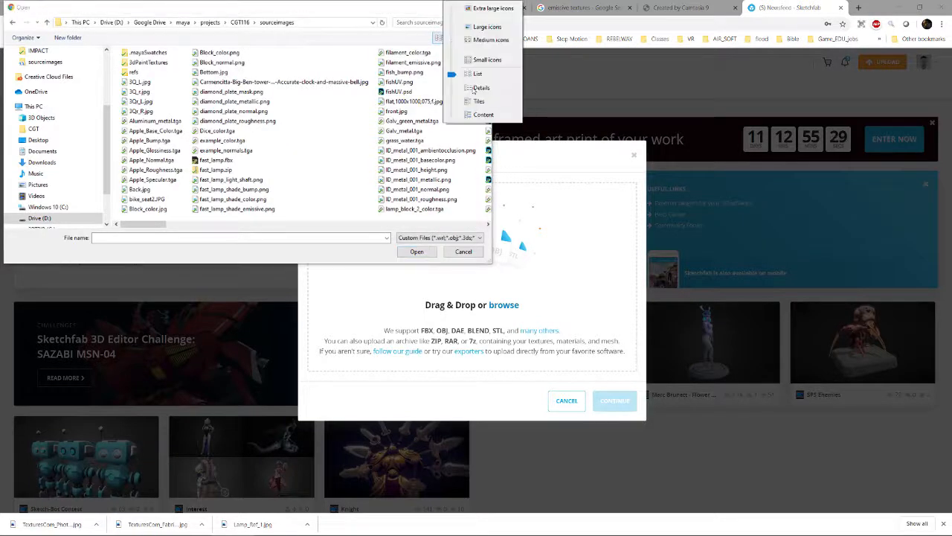
{"action": "left_click", "coordinate": [481, 90]}
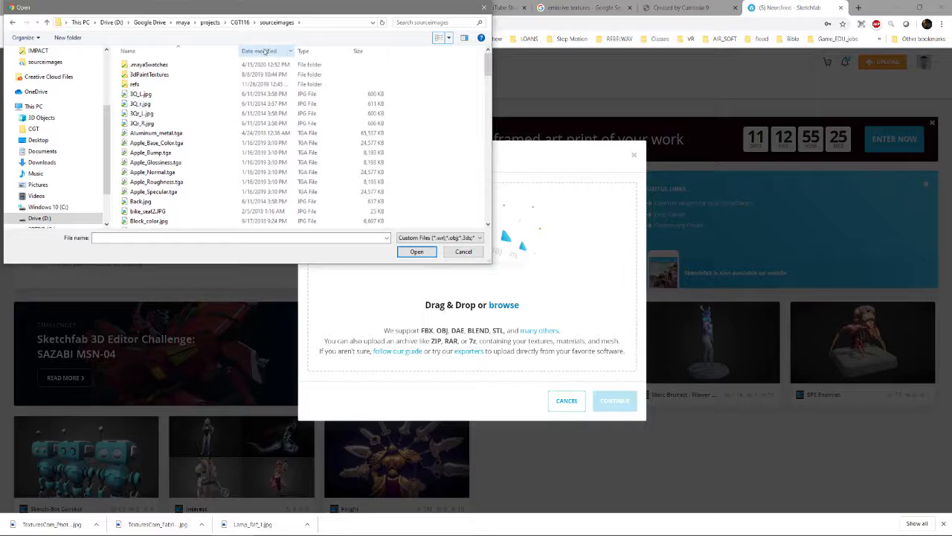
{"action": "left_click", "coordinate": [265, 51]}
{"action": "left_click", "coordinate": [149, 65]}
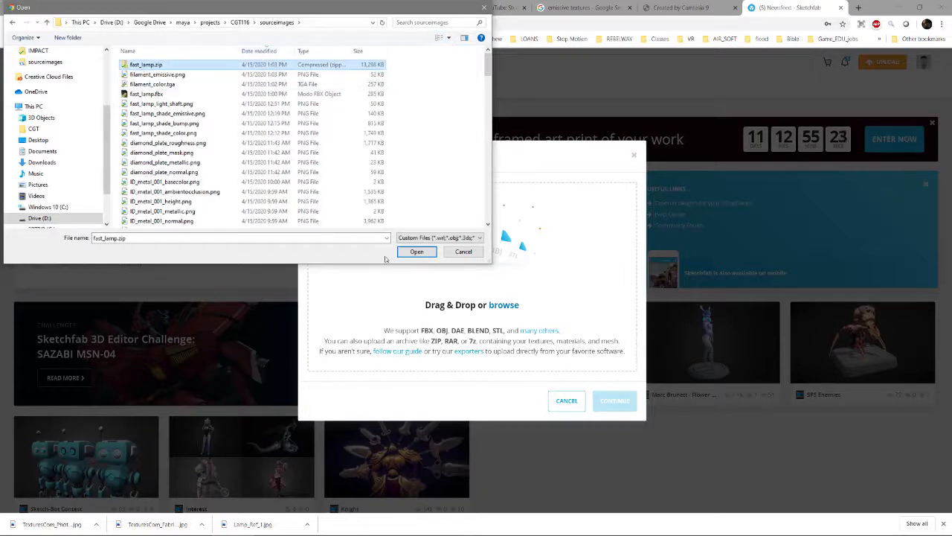
{"action": "left_click", "coordinate": [416, 252]}
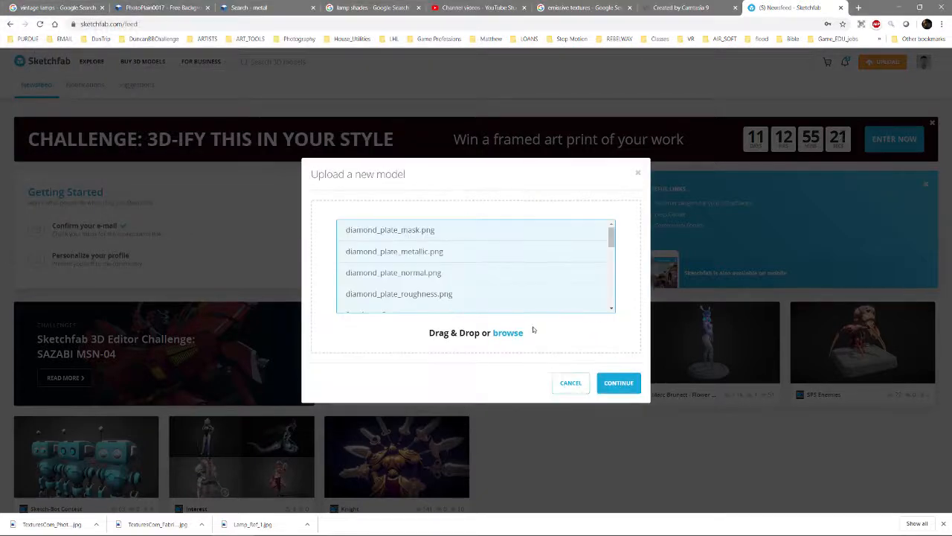
{"action": "left_click", "coordinate": [617, 384]}
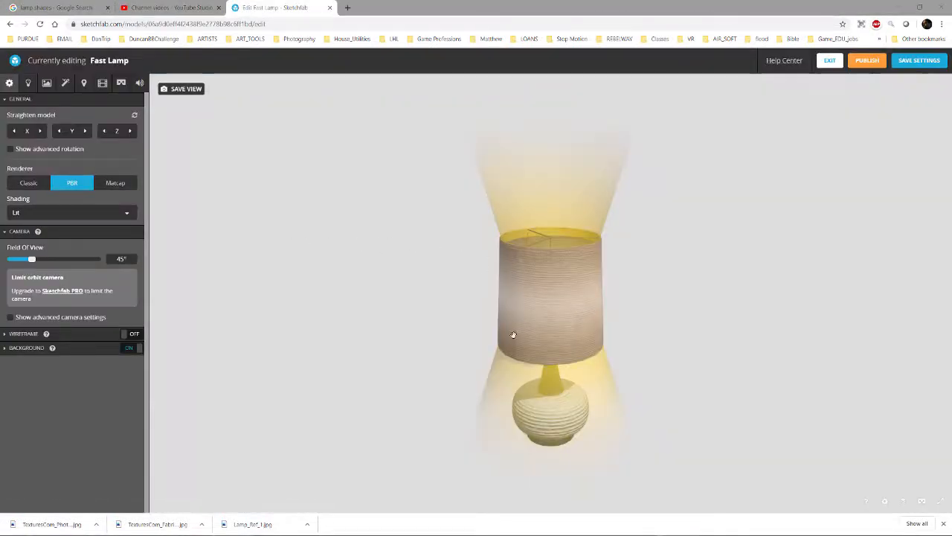
Turn off the environment lighting of the uploaded lamp and turn on the scene lights
{"action": "mouse_move", "coordinate": [510, 334]}
{"action": "left_mouse_down"}
{"action": "mouse_move", "coordinate": [528, 316]}
{"action": "mouse_move", "coordinate": [332, 257]}
{"action": "left_mouse_up"}
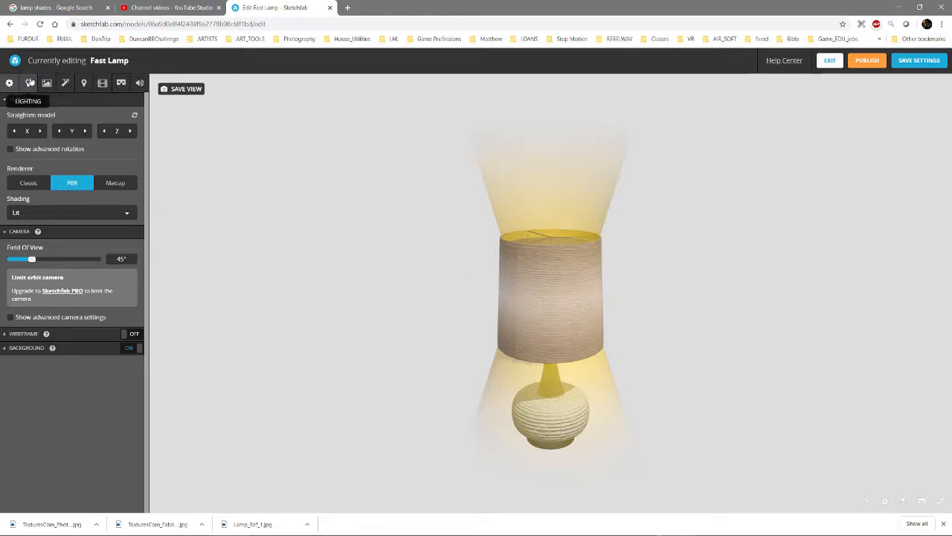
{"action": "left_click", "coordinate": [28, 83]}
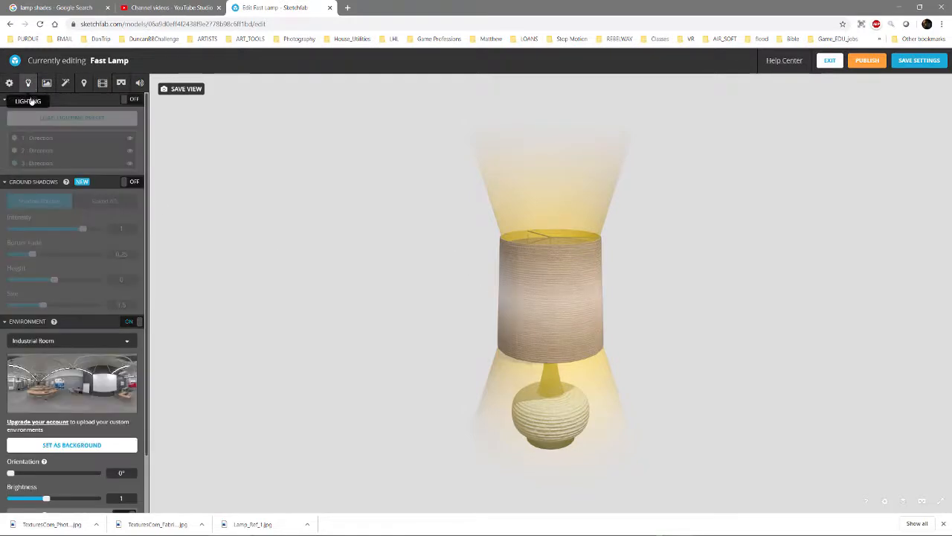
{"action": "left_click", "coordinate": [129, 323]}
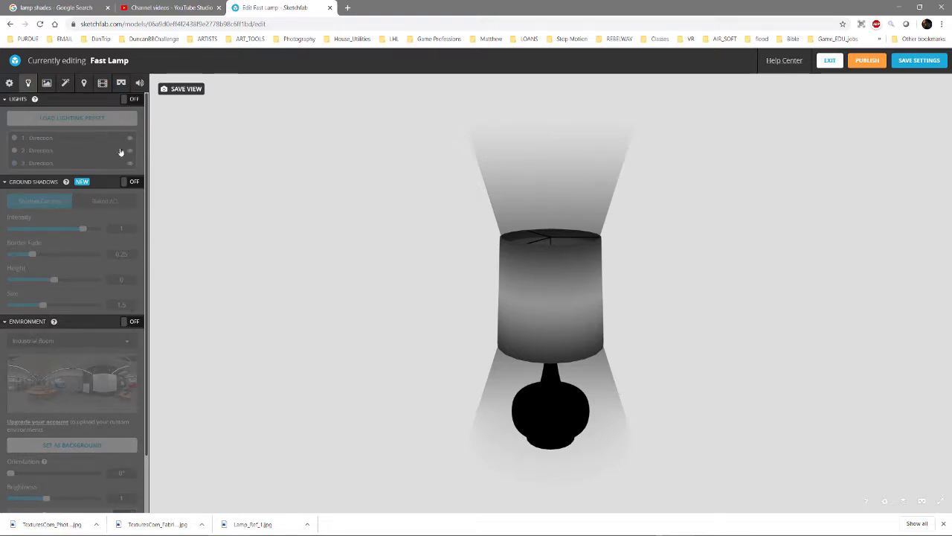
{"action": "left_click", "coordinate": [130, 99]}
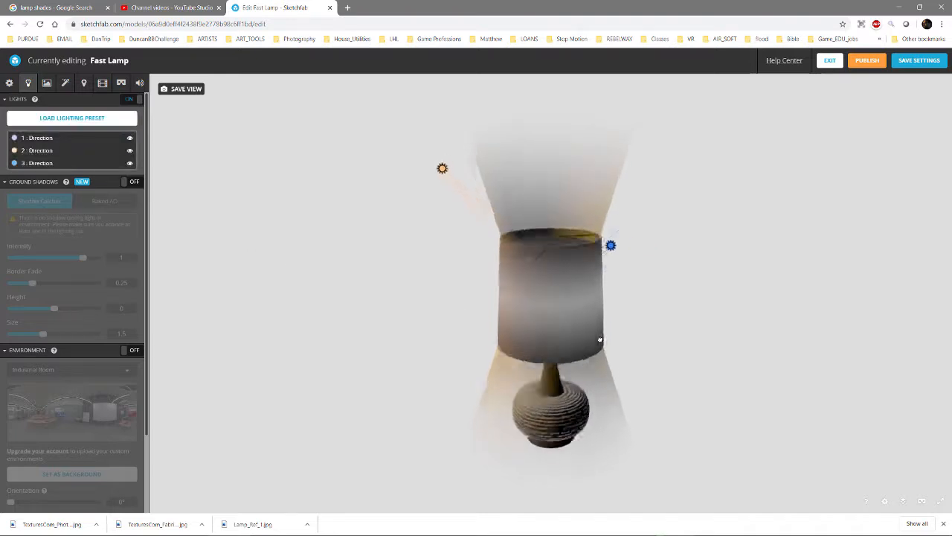
Change the second directional light to a point light and move it inside the lampshade
{"action": "left_click_drag", "start_coordinate": [601, 339], "coordinate": [505, 367]}
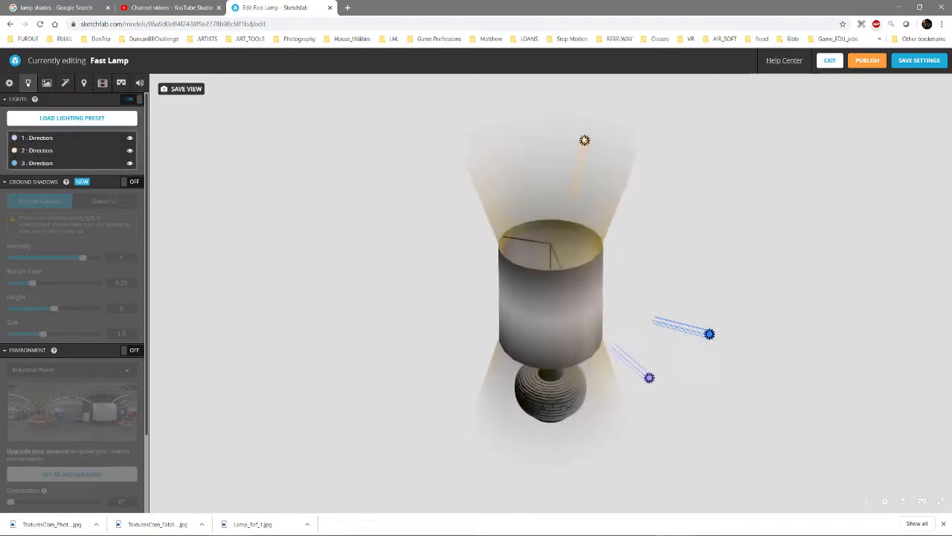
{"action": "left_click", "coordinate": [584, 140]}
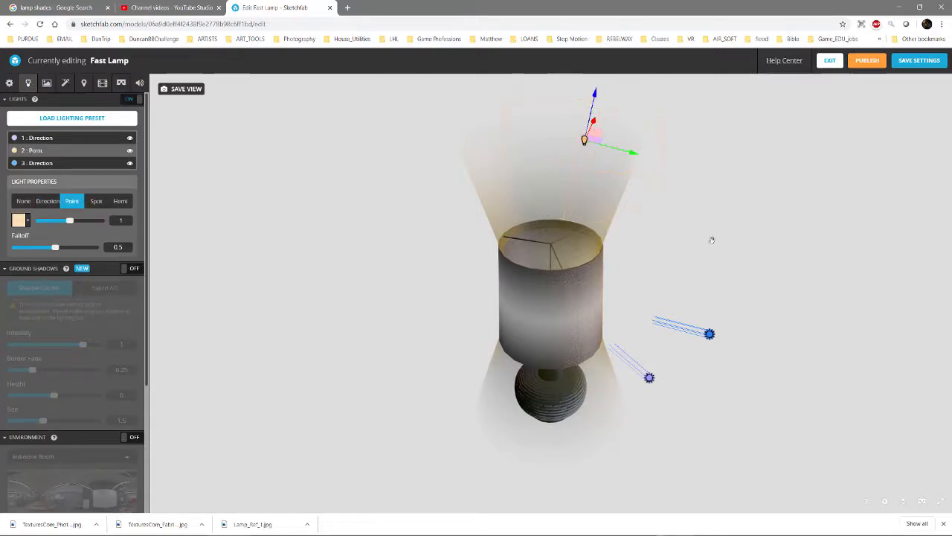
{"action": "mouse_move", "coordinate": [711, 254]}
{"action": "left_mouse_down"}
{"action": "mouse_move", "coordinate": [761, 255]}
{"action": "mouse_move", "coordinate": [706, 255]}
{"action": "mouse_move", "coordinate": [668, 301]}
{"action": "mouse_move", "coordinate": [713, 242]}
{"action": "left_mouse_up"}
{"action": "left_click_drag", "start_coordinate": [715, 153], "coordinate": [566, 232]}
{"action": "left_click_drag", "start_coordinate": [577, 322], "coordinate": [567, 294]}
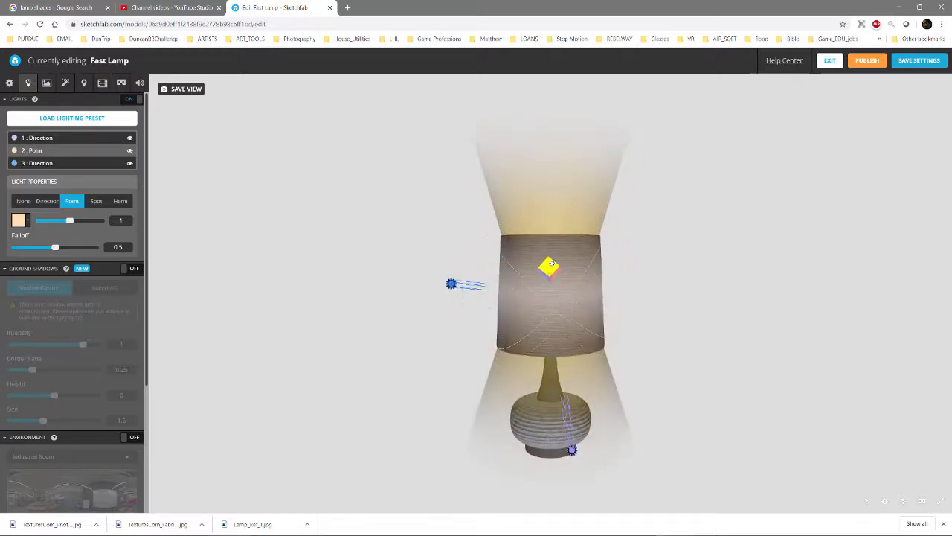
{"action": "left_click_drag", "start_coordinate": [641, 284], "coordinate": [663, 304]}
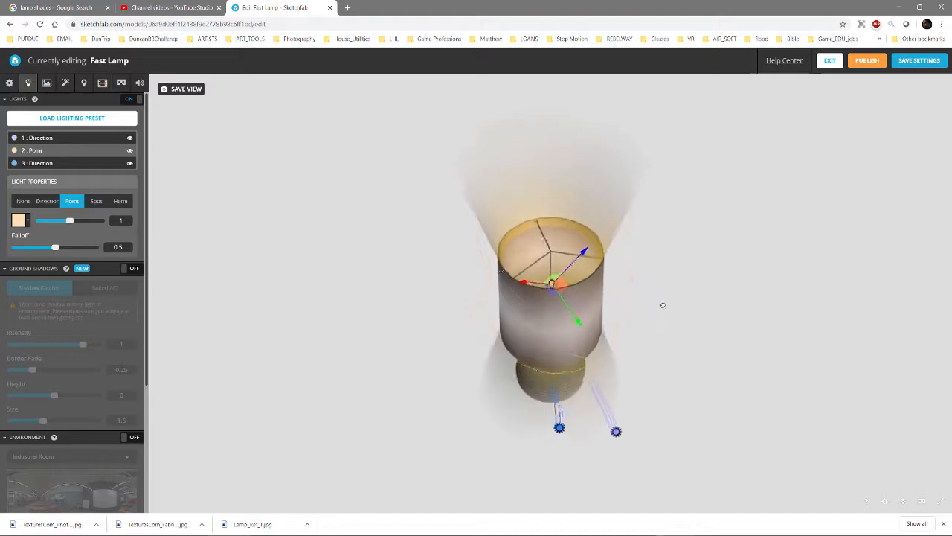
Raise the point light's intensity to 7.993 and check the glow around the lamp
{"action": "left_click_drag", "start_coordinate": [68, 222], "coordinate": [96, 229]}
{"action": "left_click_drag", "start_coordinate": [428, 258], "coordinate": [461, 221]}
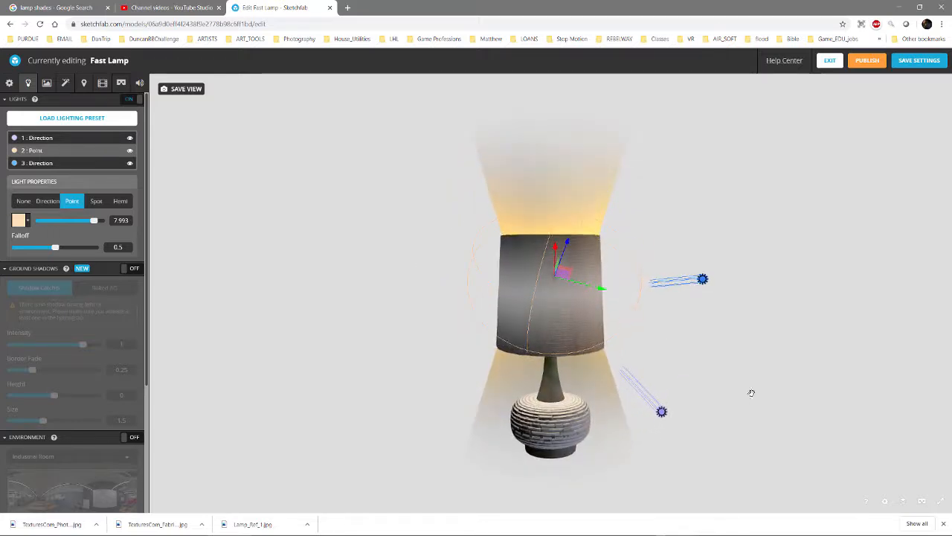
{"action": "right_click_drag", "start_coordinate": [672, 429], "coordinate": [668, 410]}
{"action": "mouse_move", "coordinate": [657, 398]}
{"action": "left_mouse_down"}
{"action": "mouse_move", "coordinate": [706, 385]}
{"action": "mouse_move", "coordinate": [695, 410]}
{"action": "mouse_move", "coordinate": [758, 388]}
{"action": "mouse_move", "coordinate": [657, 398]}
{"action": "mouse_move", "coordinate": [666, 389]}
{"action": "left_mouse_up"}
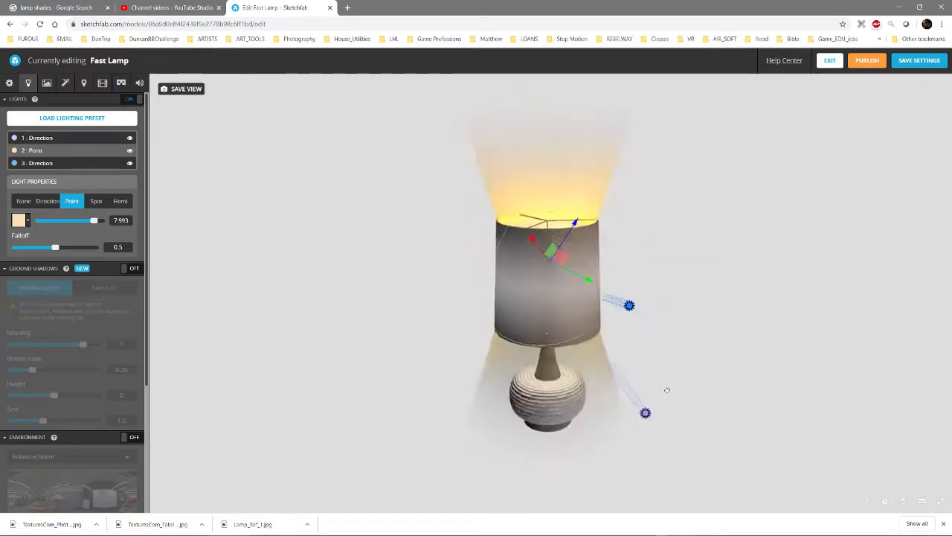
Select the m_light_shaft material and lower its blending opacity to 0.583
{"action": "left_click", "coordinate": [46, 83]}
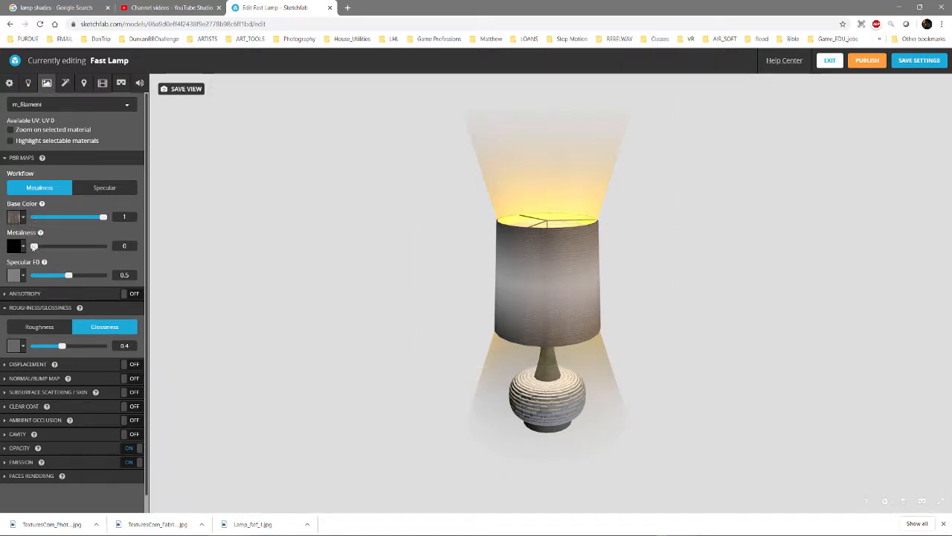
{"action": "mouse_move", "coordinate": [33, 246]}
{"action": "left_mouse_down"}
{"action": "mouse_move", "coordinate": [106, 247]}
{"action": "mouse_move", "coordinate": [22, 253]}
{"action": "left_mouse_up"}
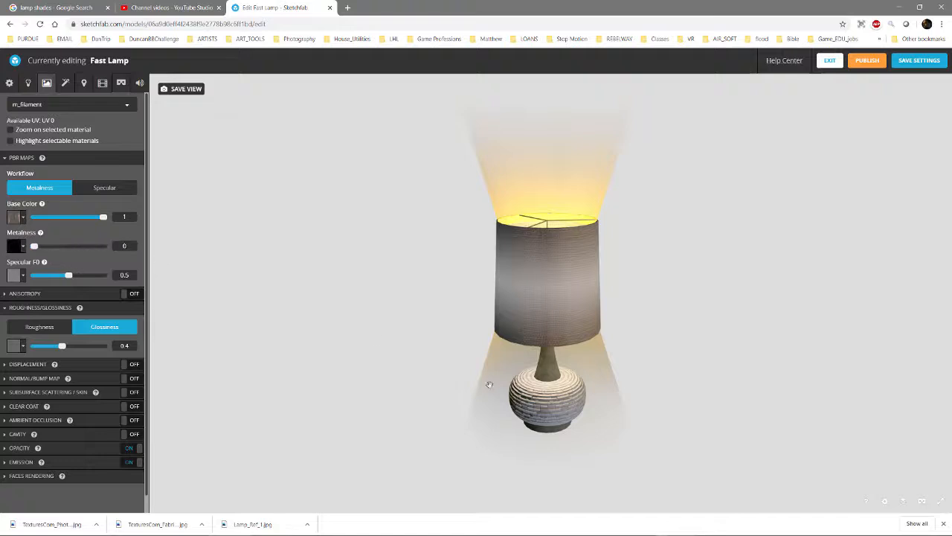
{"action": "left_click", "coordinate": [489, 384]}
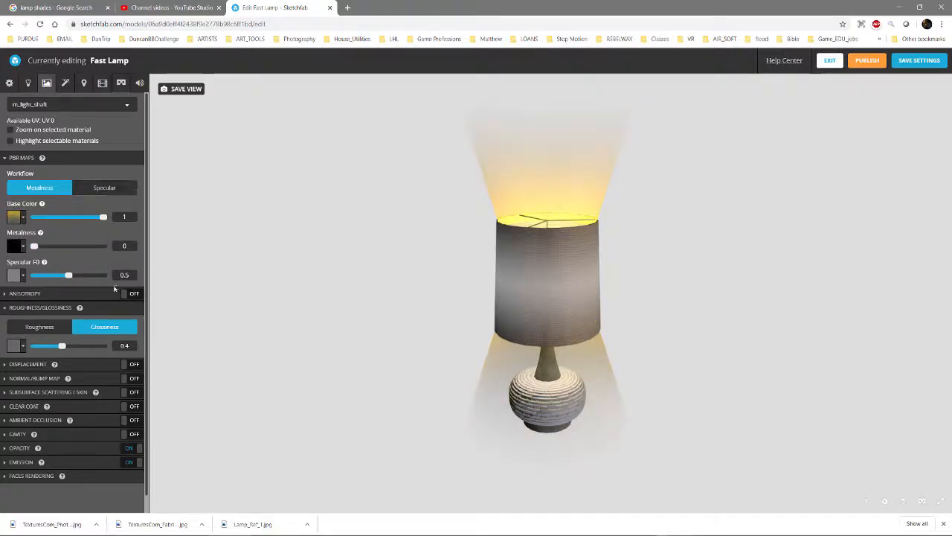
{"action": "scroll", "coordinate": [116, 289], "scroll_direction": "down", "scroll_amount": 1}
{"action": "left_click_drag", "start_coordinate": [648, 394], "coordinate": [647, 372]}
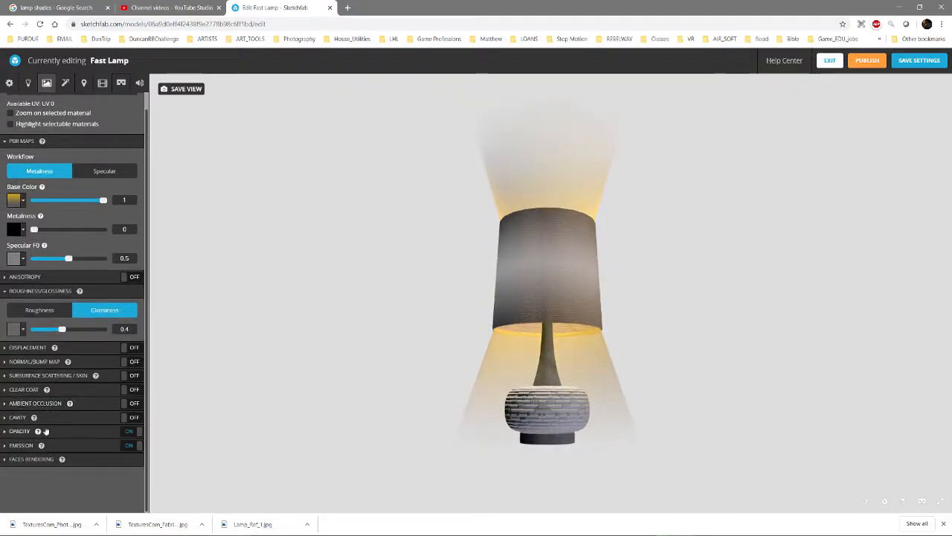
{"action": "left_click", "coordinate": [5, 432]}
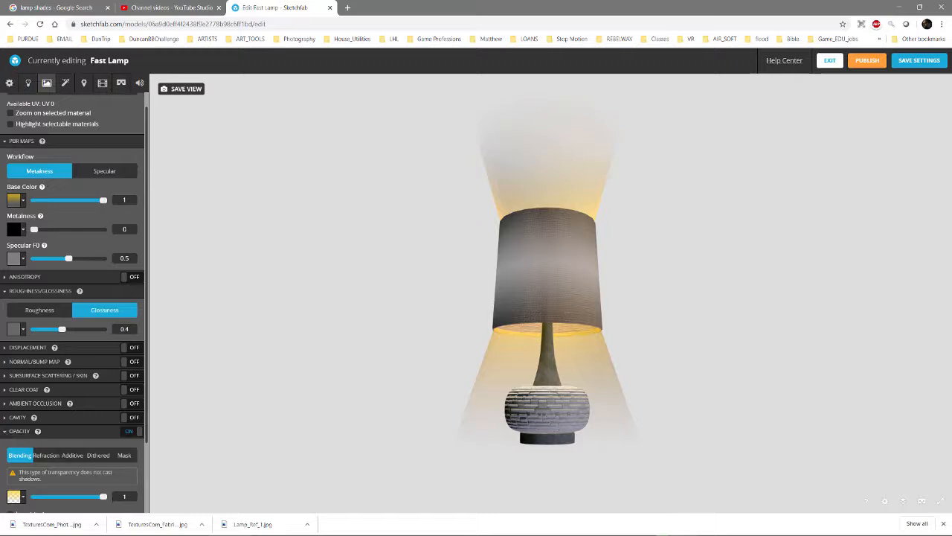
{"action": "left_click_drag", "start_coordinate": [103, 497], "coordinate": [58, 498]}
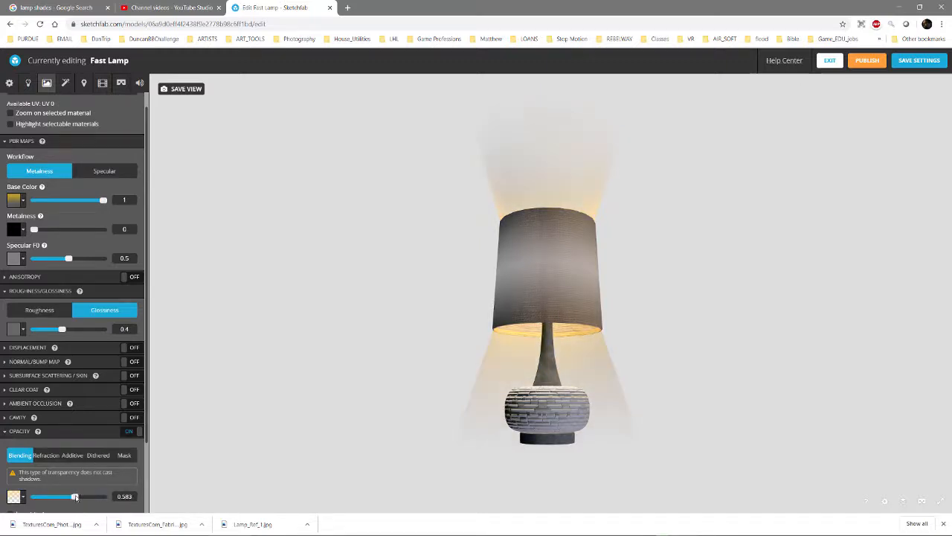
{"action": "left_click_drag", "start_coordinate": [446, 317], "coordinate": [427, 334]}
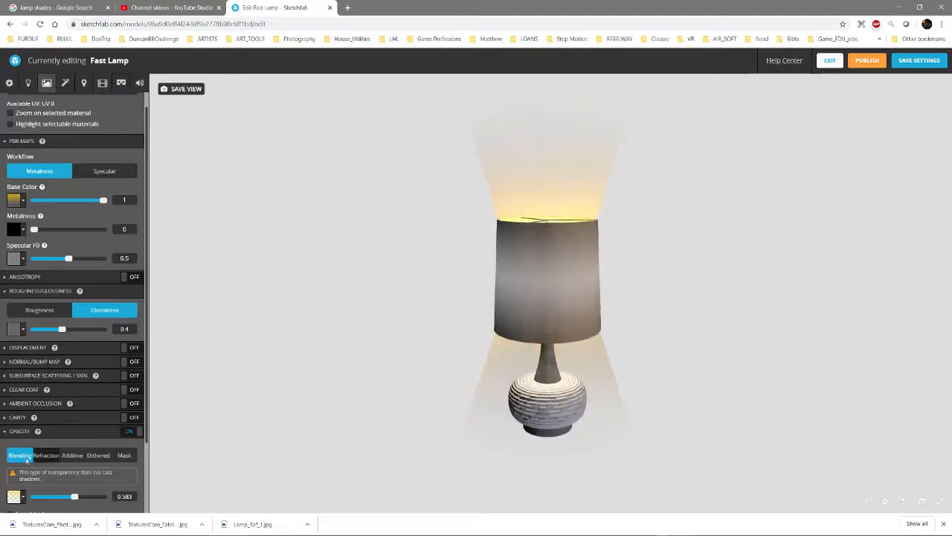
Switch the light shaft's opacity type to Additive and reduce the opacity to 0.232
{"action": "left_click", "coordinate": [70, 455]}
{"action": "left_click_drag", "start_coordinate": [350, 432], "coordinate": [377, 406]}
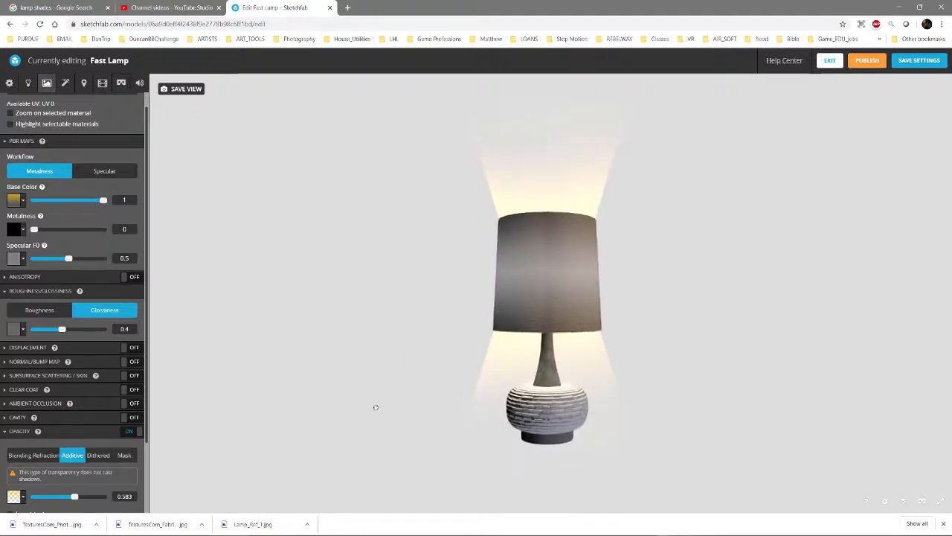
{"action": "left_click_drag", "start_coordinate": [78, 498], "coordinate": [49, 499]}
{"action": "mouse_move", "coordinate": [467, 334]}
{"action": "left_mouse_down"}
{"action": "mouse_move", "coordinate": [461, 395]}
{"action": "mouse_move", "coordinate": [480, 339]}
{"action": "left_mouse_up"}
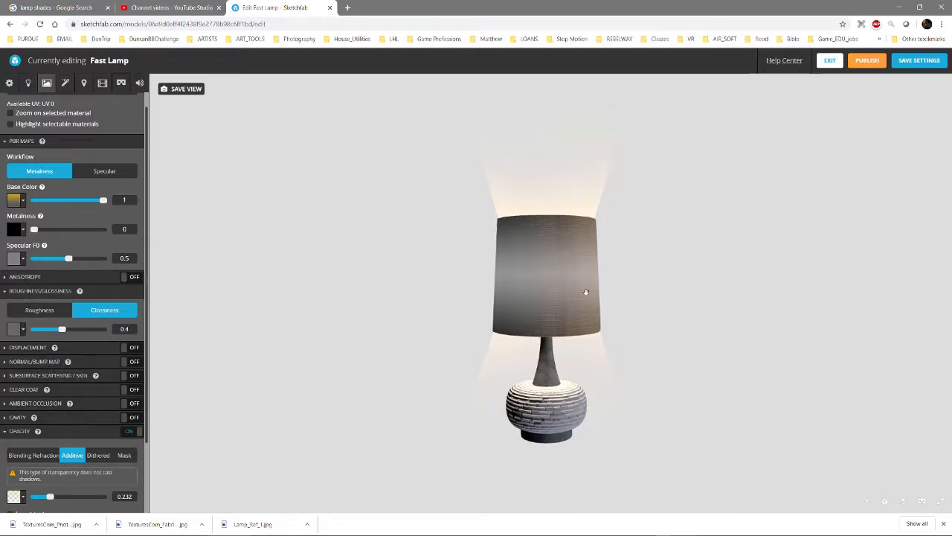
Select the lampshade's material for editing
{"action": "left_click", "coordinate": [548, 290]}
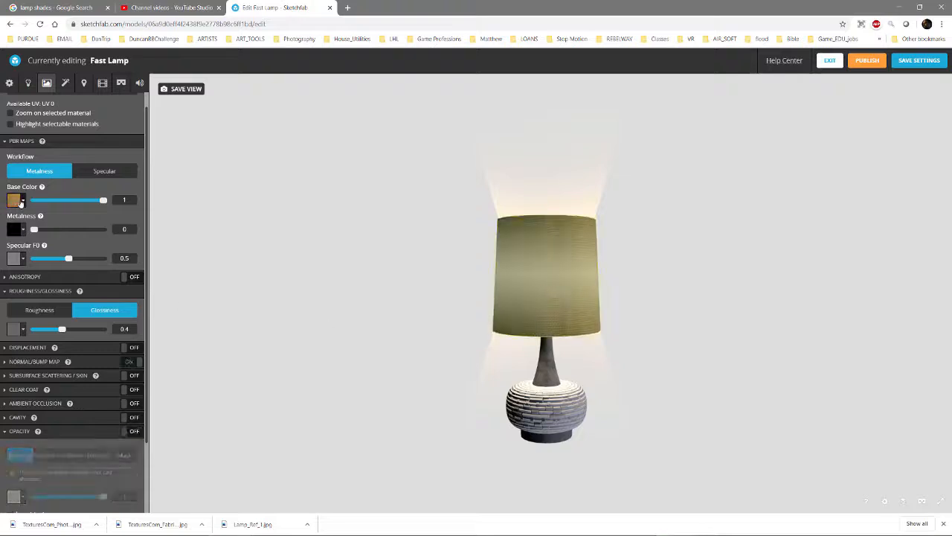
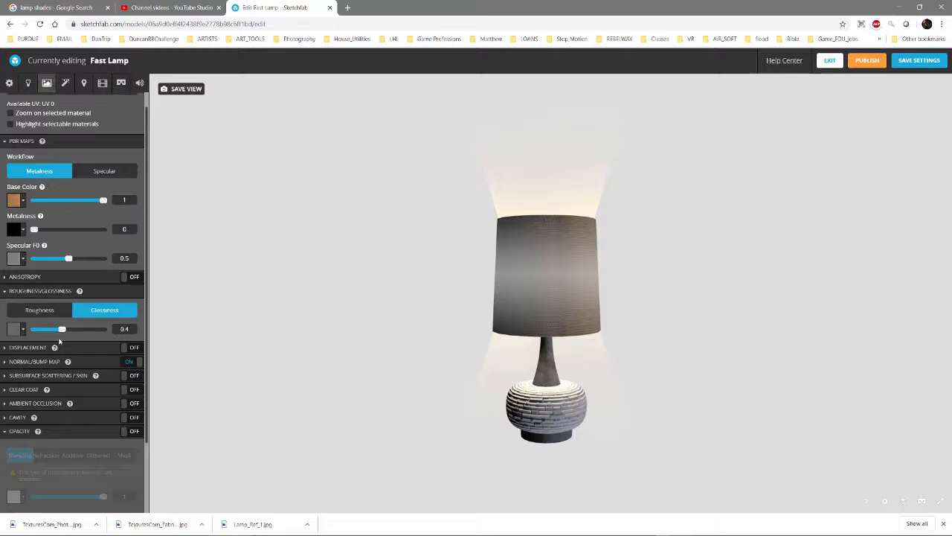
Switch the lampshade material from glossiness to roughness and set the roughness to 0.814
{"action": "left_click_drag", "start_coordinate": [62, 330], "coordinate": [97, 334]}
{"action": "left_click", "coordinate": [44, 311]}
{"action": "left_click_drag", "start_coordinate": [91, 330], "coordinate": [90, 330]}
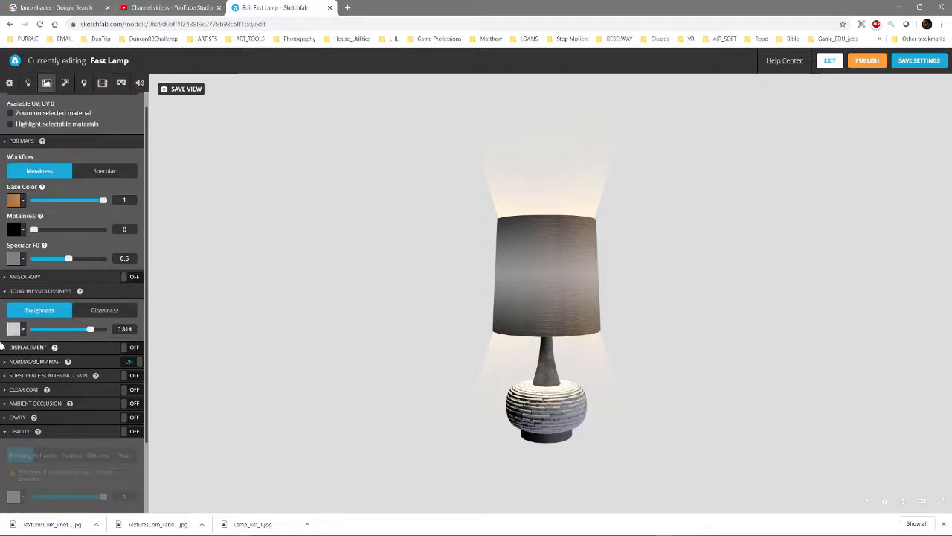
Check the texture used by the lampshade's bump map and reduce the bump intensity to 7.9
{"action": "left_click", "coordinate": [14, 362]}
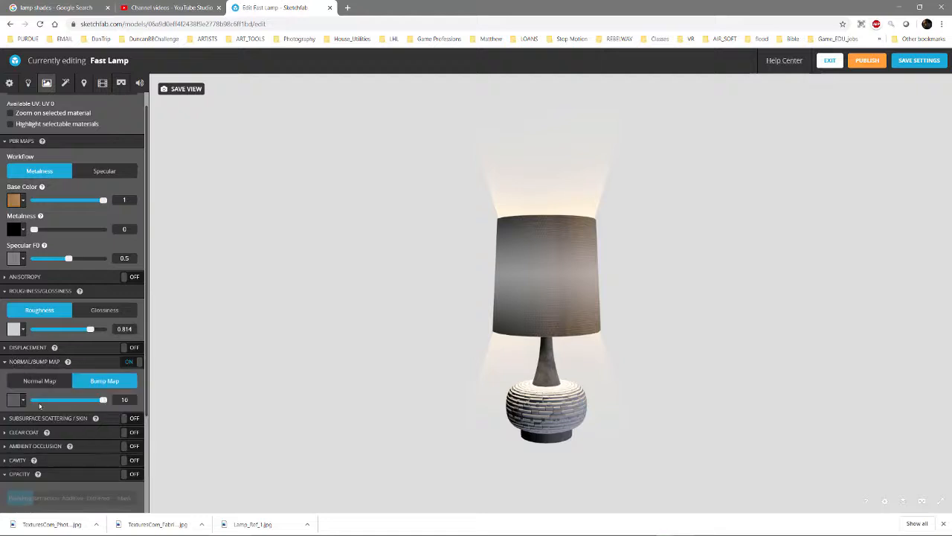
{"action": "left_click", "coordinate": [18, 400]}
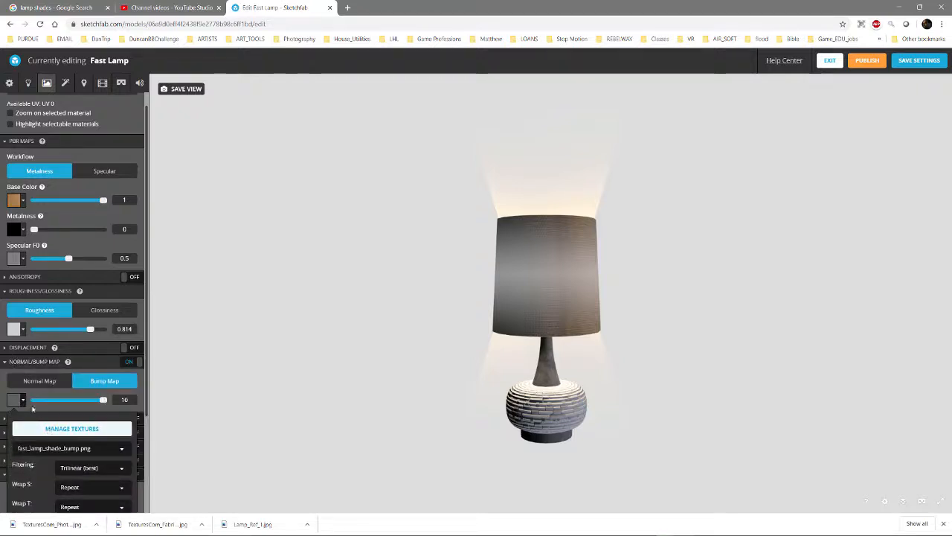
{"action": "scroll", "coordinate": [453, 315], "scroll_direction": "up", "scroll_amount": 6}
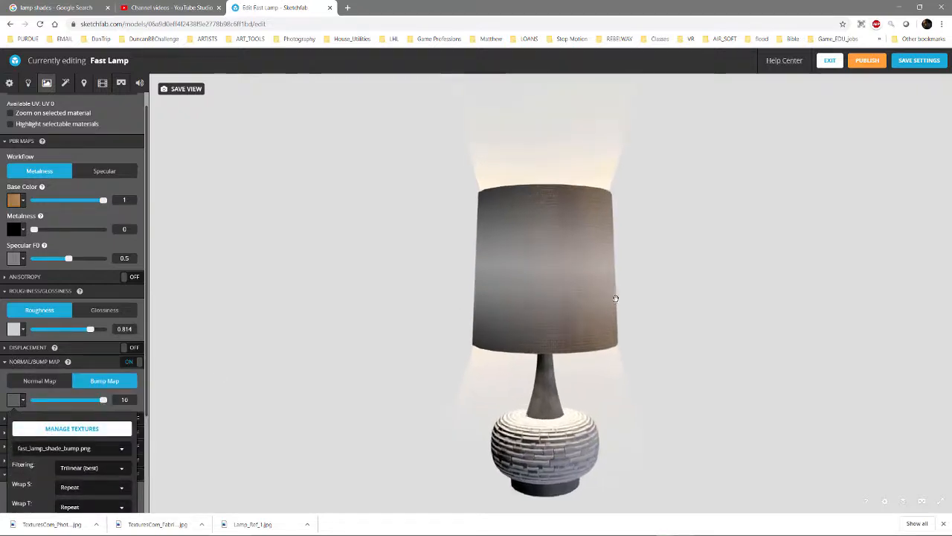
{"action": "scroll", "coordinate": [566, 356], "scroll_direction": "down", "scroll_amount": 6}
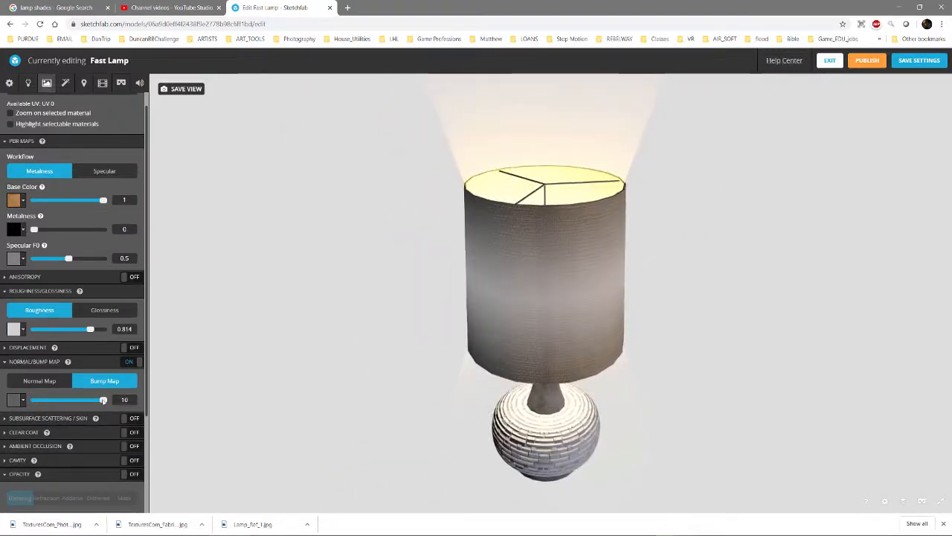
{"action": "mouse_move", "coordinate": [103, 400]}
{"action": "left_mouse_down"}
{"action": "mouse_move", "coordinate": [43, 401]}
{"action": "mouse_move", "coordinate": [89, 400]}
{"action": "left_mouse_up"}
Assign fast_lamp_shade_bump.png as the lampshade's roughness texture, set the roughness to 0.377 and inspect the fabric up close
{"action": "left_click", "coordinate": [24, 330]}
{"action": "left_click", "coordinate": [58, 378]}
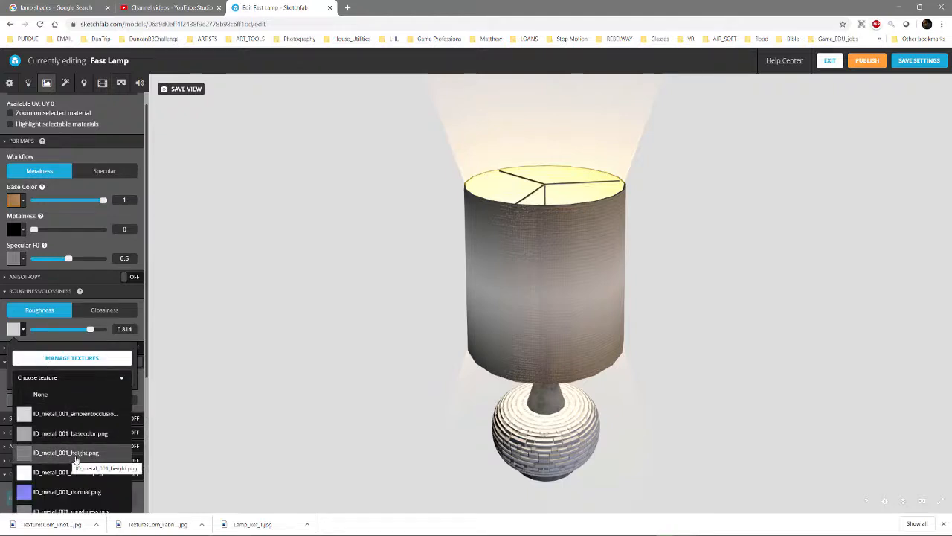
{"action": "scroll", "coordinate": [75, 459], "scroll_direction": "down", "scroll_amount": 5}
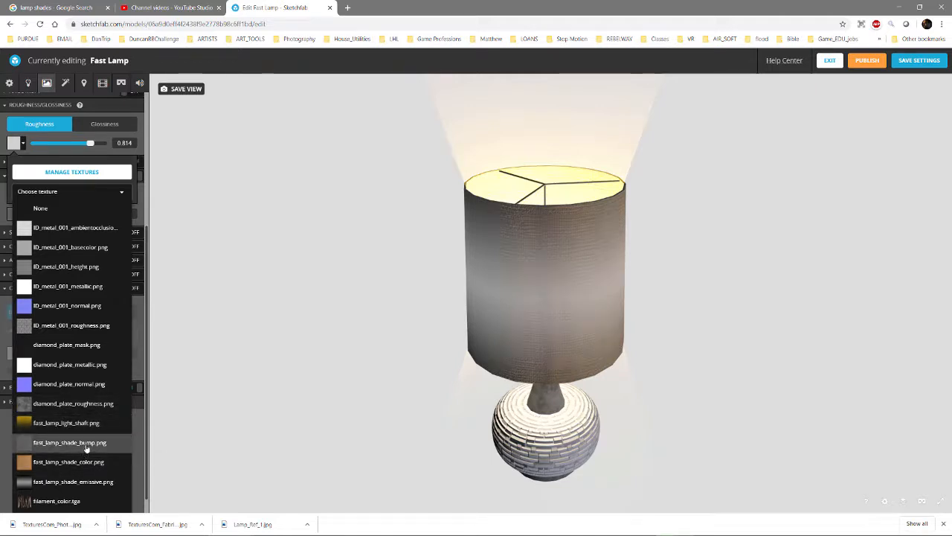
{"action": "left_click", "coordinate": [86, 443]}
{"action": "left_click_drag", "start_coordinate": [537, 329], "coordinate": [521, 316]}
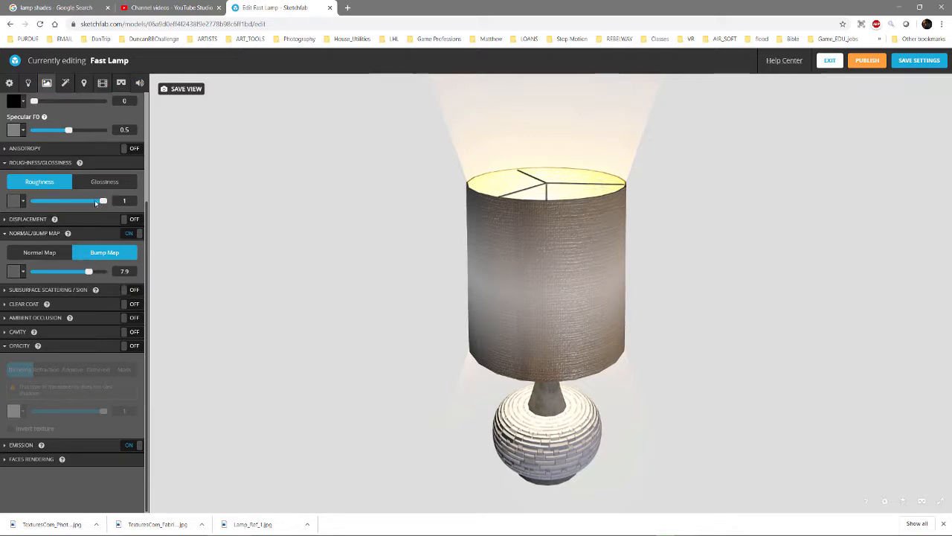
{"action": "mouse_move", "coordinate": [96, 203]}
{"action": "left_mouse_down"}
{"action": "mouse_move", "coordinate": [65, 202]}
{"action": "mouse_move", "coordinate": [61, 212]}
{"action": "left_mouse_up"}
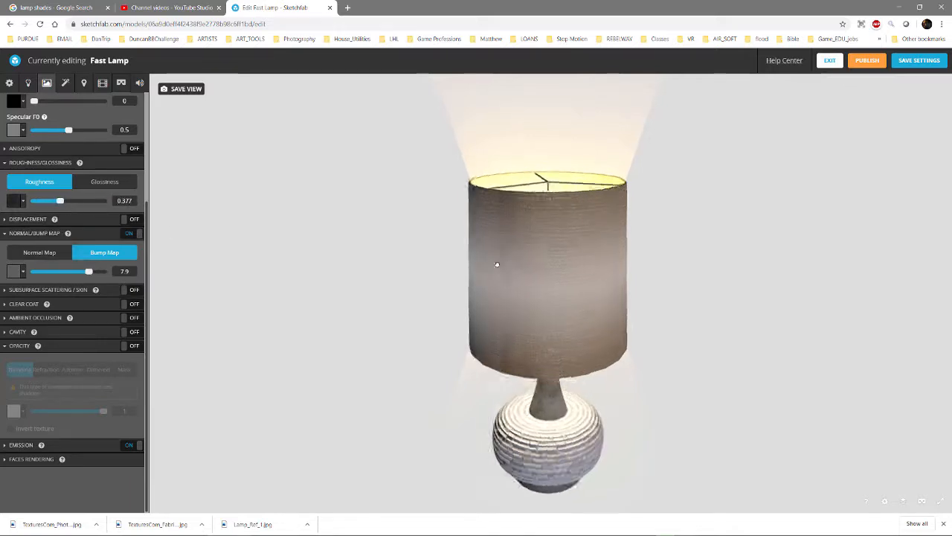
{"action": "scroll", "coordinate": [513, 271], "scroll_direction": "up", "scroll_amount": 5}
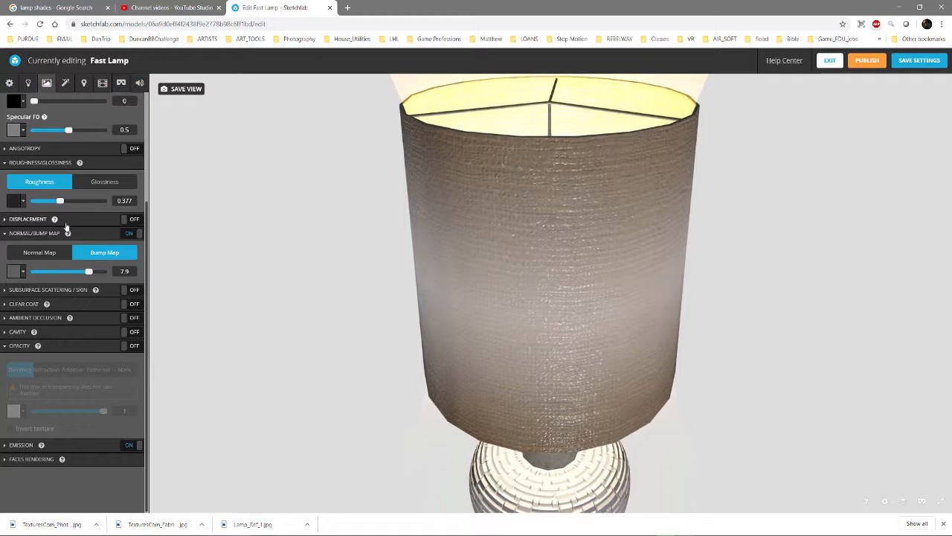
Remove the texture from the lampshade's roughness channel and set the roughness to 0.674
{"action": "left_click", "coordinate": [23, 202]}
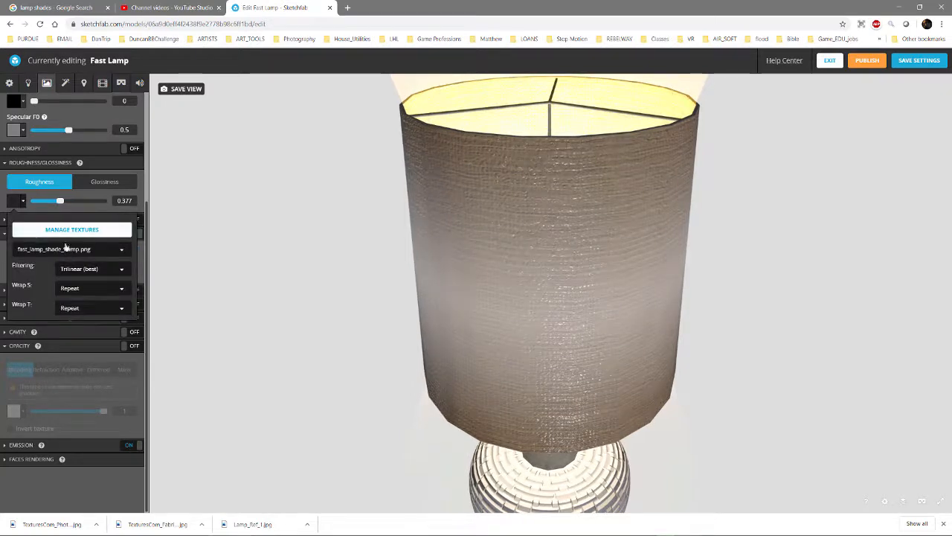
{"action": "scroll", "coordinate": [66, 233], "scroll_direction": "up", "scroll_amount": 2}
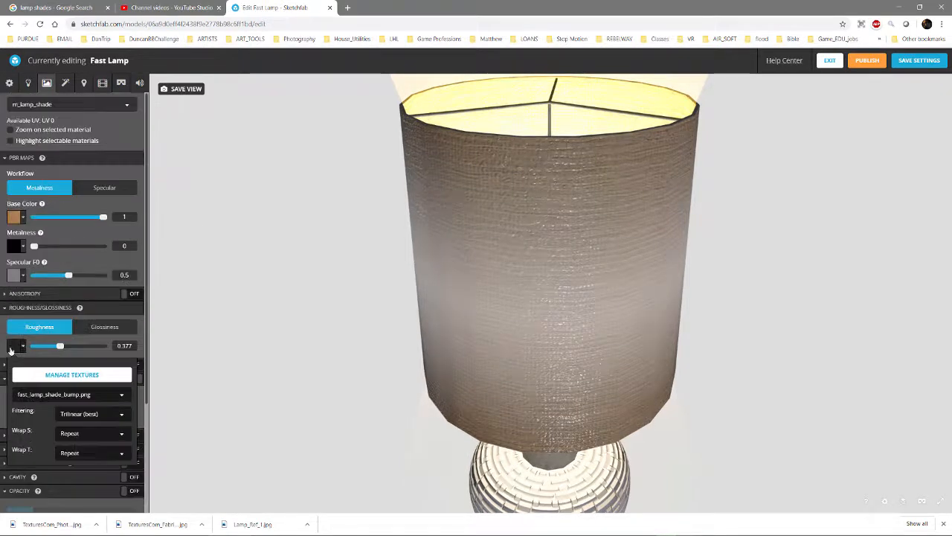
{"action": "left_click", "coordinate": [14, 349]}
{"action": "left_click", "coordinate": [16, 347]}
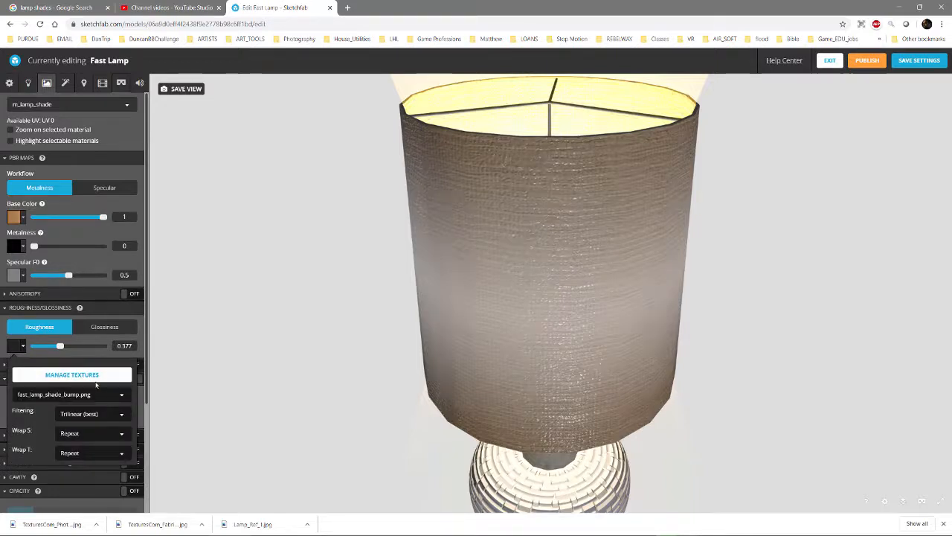
{"action": "left_click", "coordinate": [94, 377]}
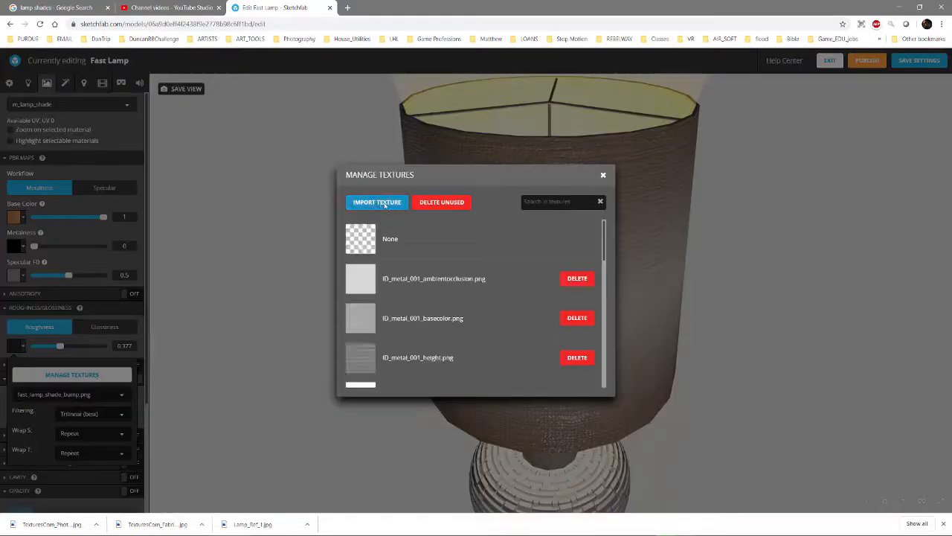
{"action": "left_click", "coordinate": [334, 244]}
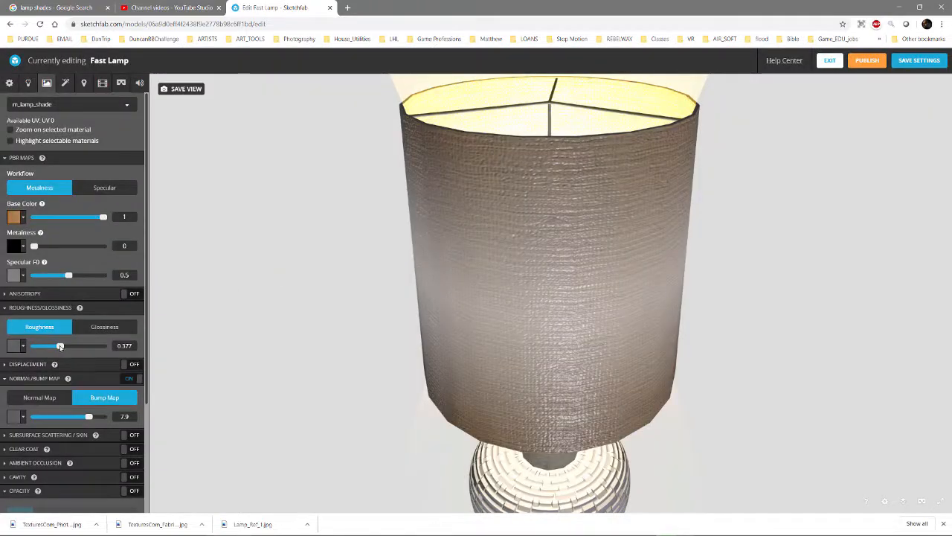
{"action": "left_click_drag", "start_coordinate": [60, 346], "coordinate": [83, 347]}
{"action": "scroll", "coordinate": [379, 400], "scroll_direction": "down", "scroll_amount": 5}
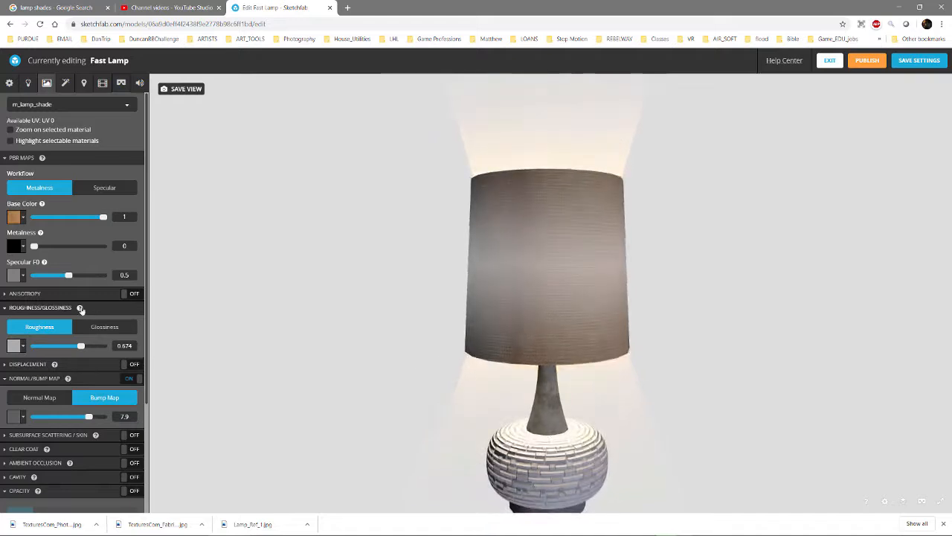
Raise the lampshade material's emission intensity to 3.05
{"action": "scroll", "coordinate": [102, 447], "scroll_direction": "down", "scroll_amount": 2}
{"action": "scroll", "coordinate": [111, 447], "scroll_direction": "down", "scroll_amount": 1}
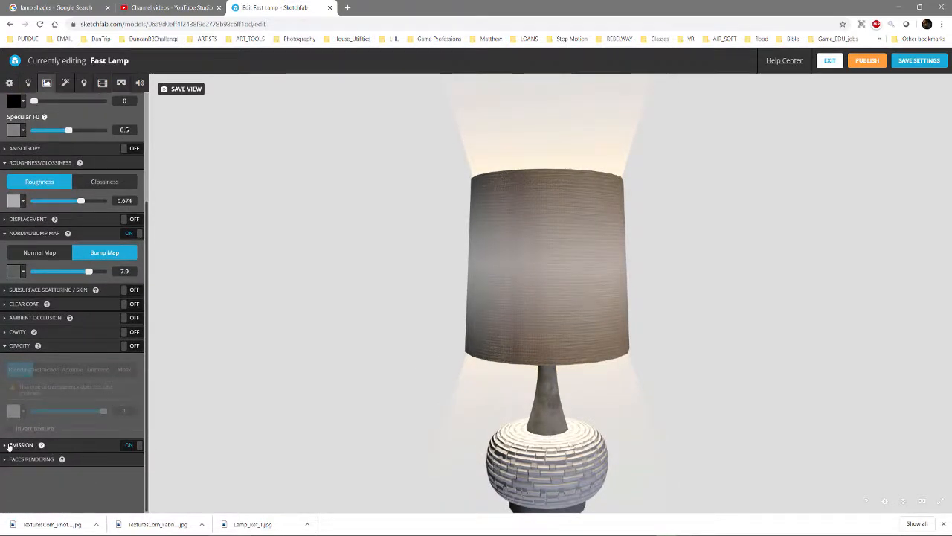
{"action": "left_click", "coordinate": [9, 445]}
{"action": "mouse_move", "coordinate": [41, 463]}
{"action": "left_mouse_down"}
{"action": "mouse_move", "coordinate": [63, 463]}
{"action": "mouse_move", "coordinate": [54, 465]}
{"action": "left_mouse_up"}
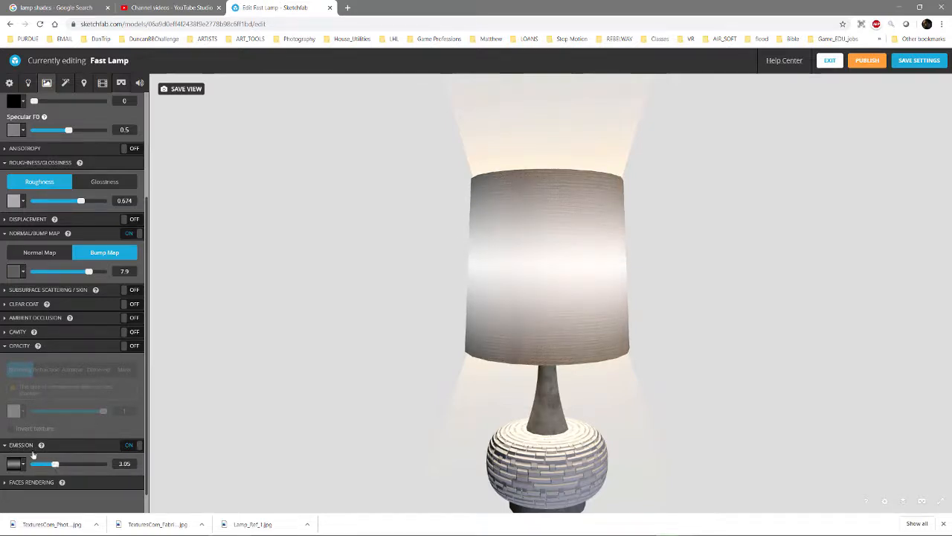
{"action": "left_click_drag", "start_coordinate": [616, 286], "coordinate": [595, 285]}
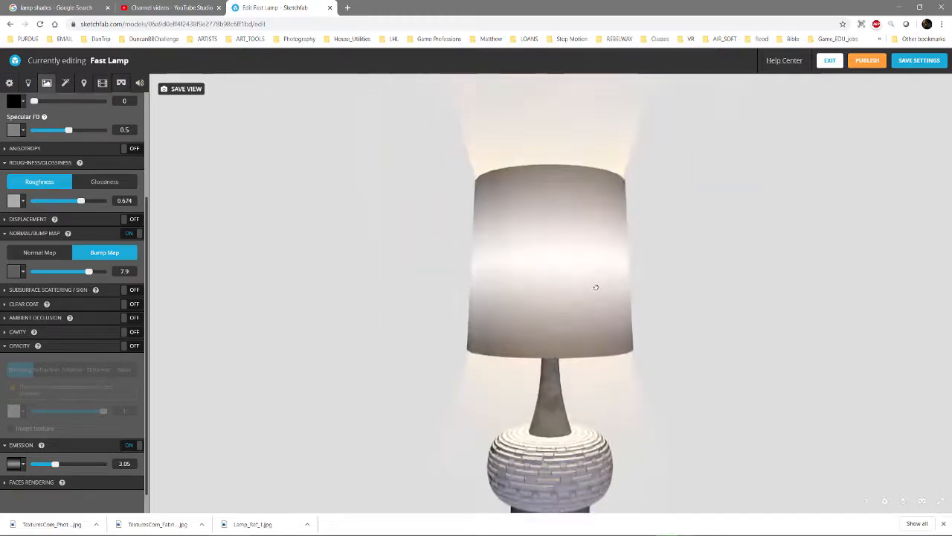
{"action": "scroll", "coordinate": [102, 403], "scroll_direction": "down", "scroll_amount": 1}
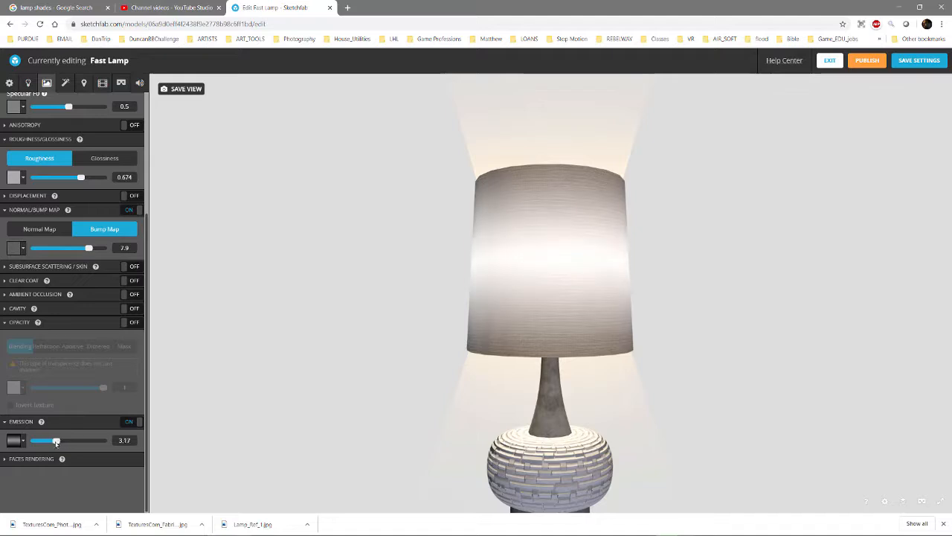
{"action": "left_click_drag", "start_coordinate": [56, 442], "coordinate": [54, 444]}
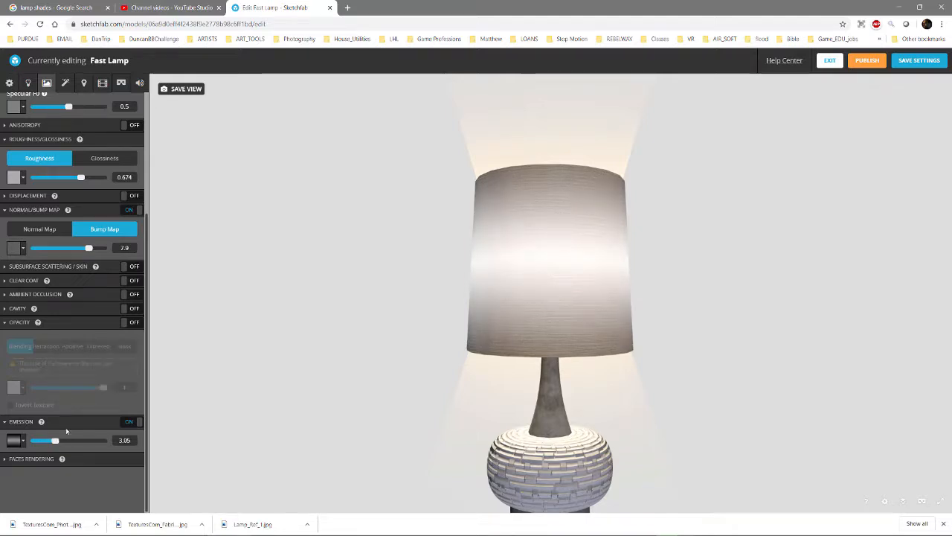
Inspect the lamp from different angles and lower the lampshade's Specular F0 to 0.141
{"action": "mouse_move", "coordinate": [468, 439]}
{"action": "right_mouse_down"}
{"action": "mouse_move", "coordinate": [484, 414]}
{"action": "mouse_move", "coordinate": [477, 439]}
{"action": "right_mouse_up"}
{"action": "left_click_drag", "start_coordinate": [538, 370], "coordinate": [527, 395]}
{"action": "right_click_drag", "start_coordinate": [528, 395], "coordinate": [533, 372]}
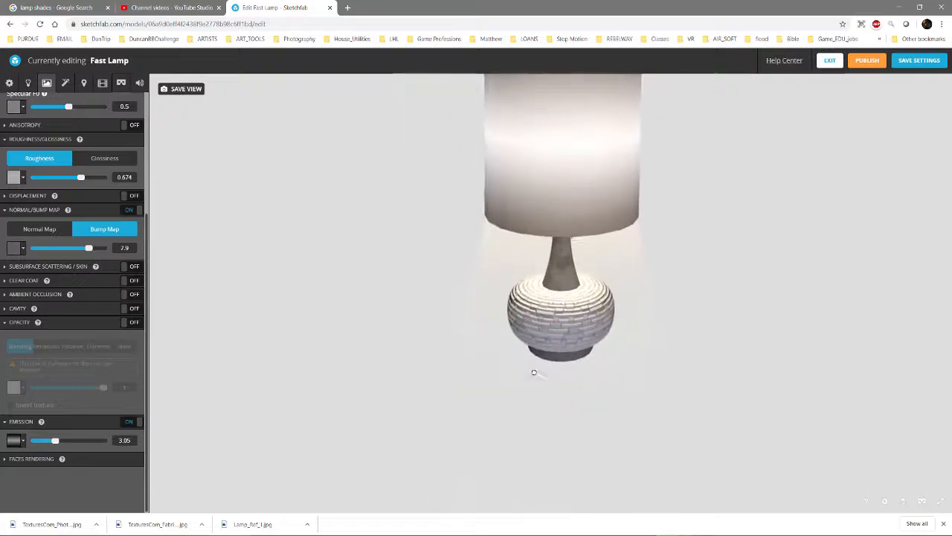
{"action": "left_click_drag", "start_coordinate": [534, 372], "coordinate": [565, 375]}
{"action": "scroll", "coordinate": [69, 275], "scroll_direction": "up", "scroll_amount": 3}
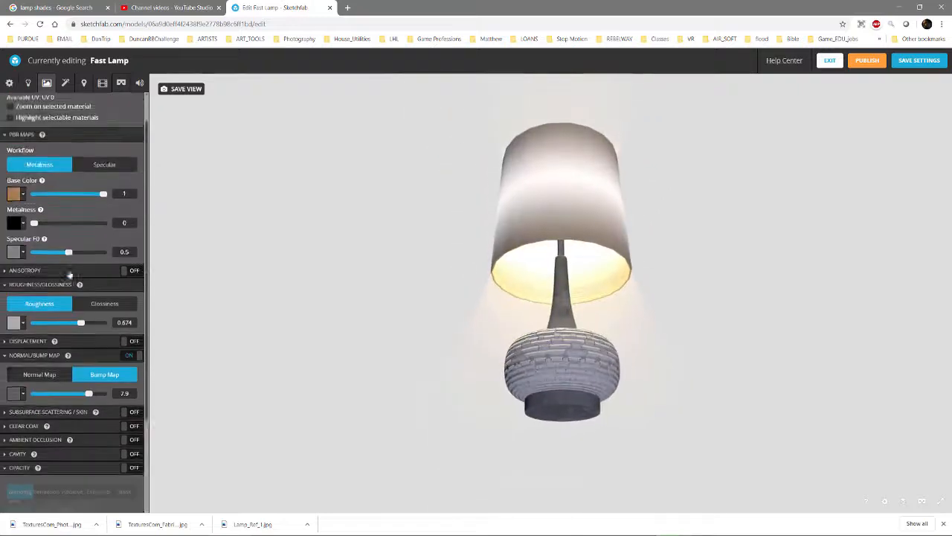
{"action": "scroll", "coordinate": [69, 276], "scroll_direction": "up", "scroll_amount": 1}
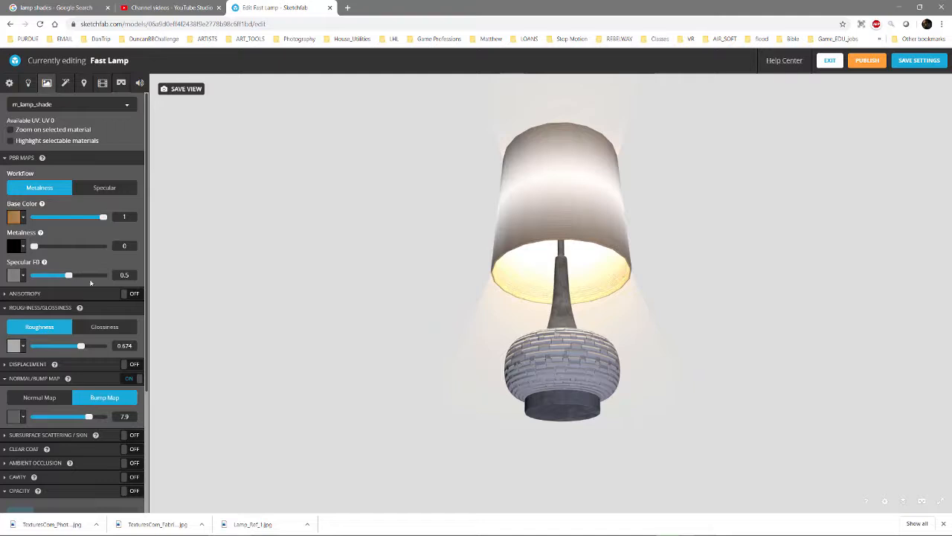
{"action": "left_click_drag", "start_coordinate": [70, 277], "coordinate": [42, 280]}
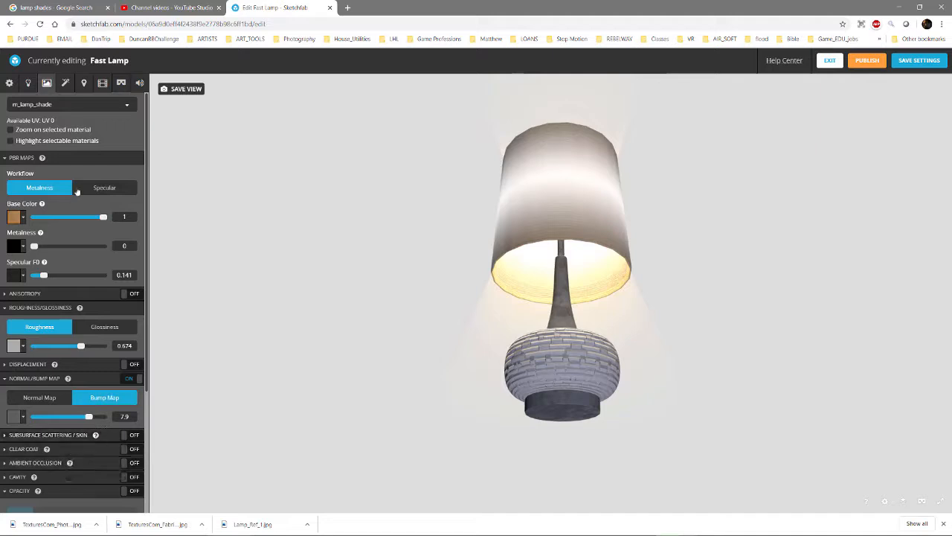
Select the m_ID_metal material on the lamp's base and set its metalness to 1
{"action": "left_click", "coordinate": [570, 361]}
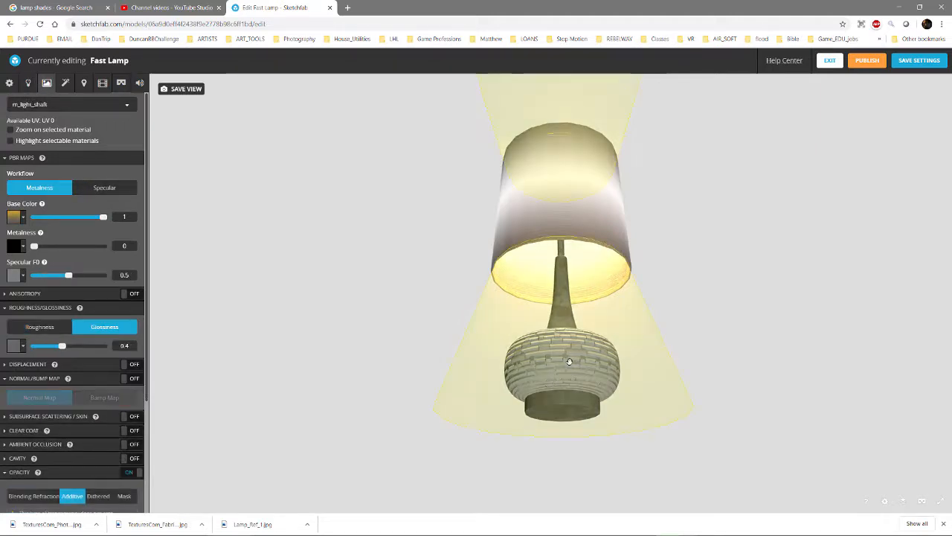
{"action": "scroll", "coordinate": [576, 397], "scroll_direction": "up", "scroll_amount": 2}
{"action": "left_click_drag", "start_coordinate": [582, 388], "coordinate": [546, 417]}
{"action": "left_click", "coordinate": [587, 365]}
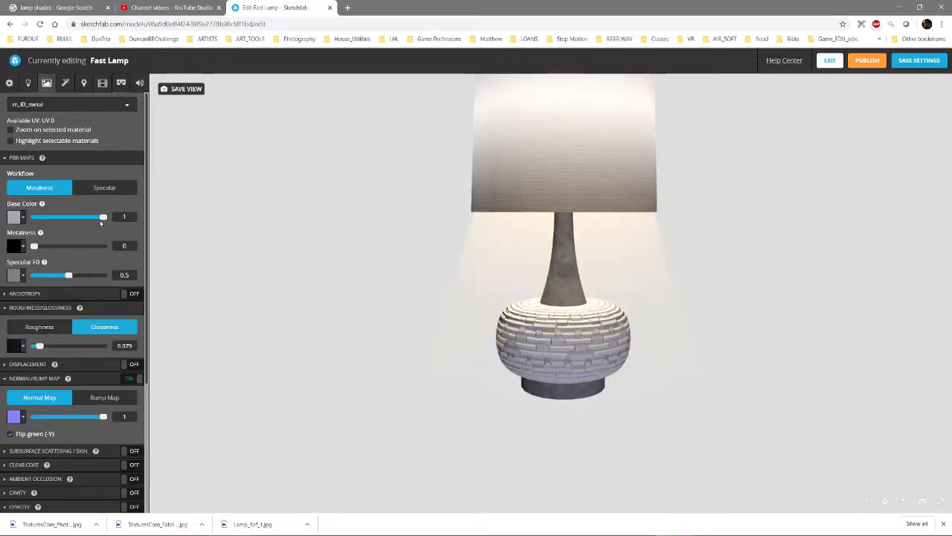
{"action": "left_click_drag", "start_coordinate": [33, 245], "coordinate": [105, 245]}
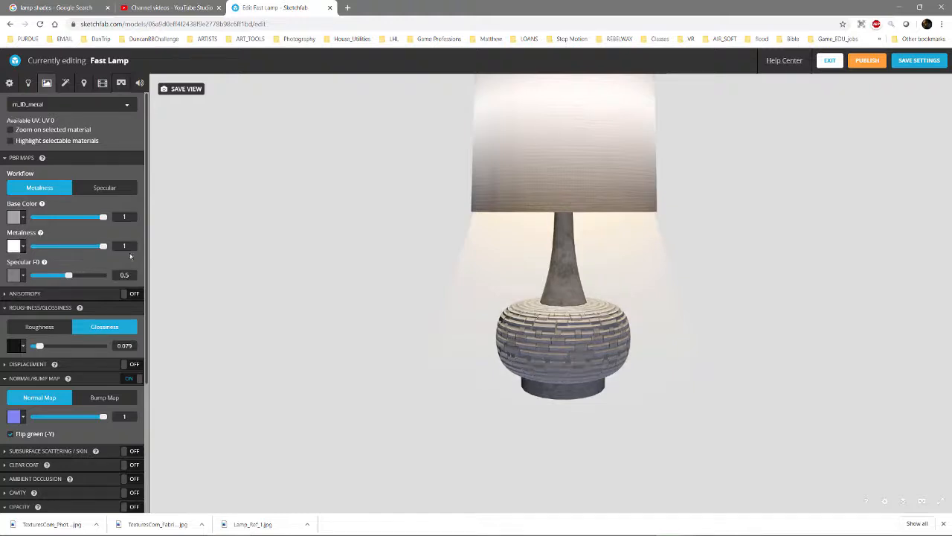
{"action": "left_click_drag", "start_coordinate": [494, 364], "coordinate": [484, 336]}
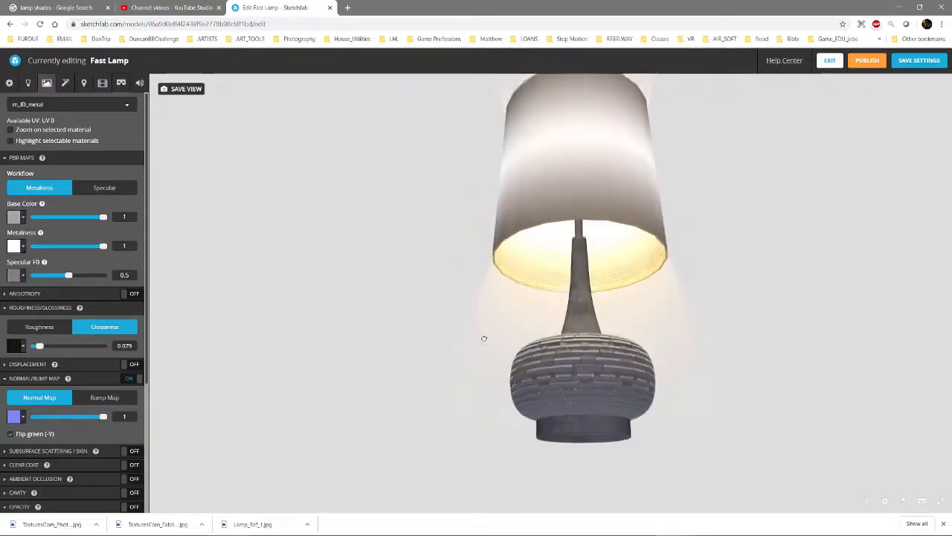
Switch the m_ID_metal material to roughness and assign ID_metal_001_roughness.png as its roughness texture
{"action": "left_click", "coordinate": [52, 327]}
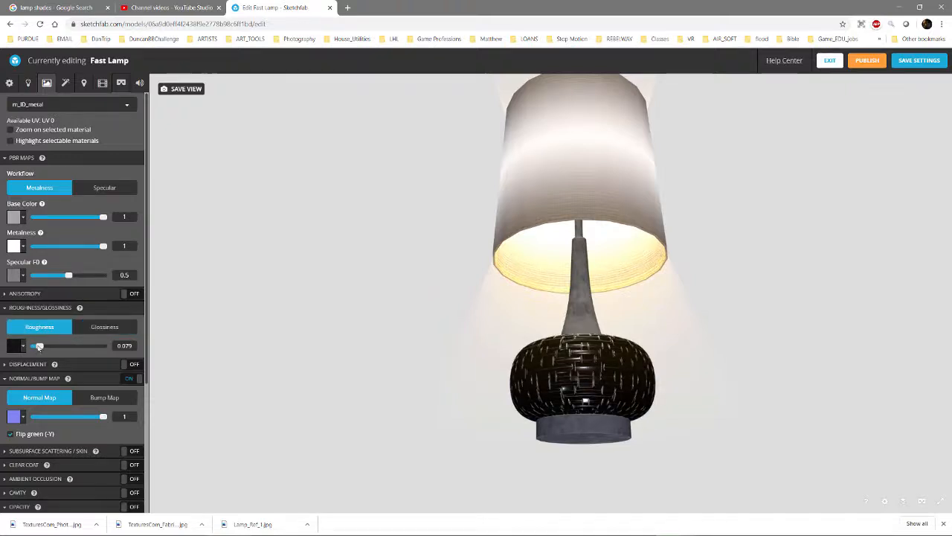
{"action": "left_click", "coordinate": [21, 347]}
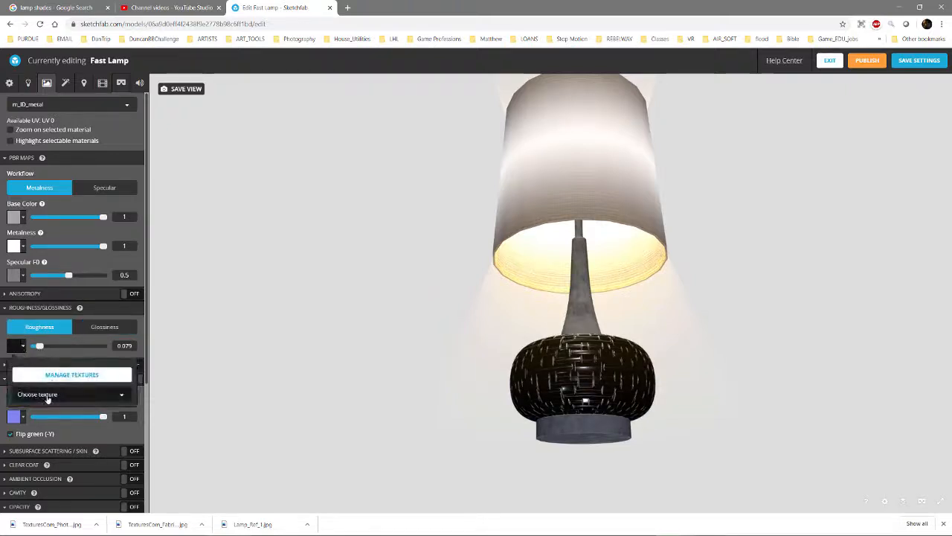
{"action": "left_click", "coordinate": [47, 396]}
{"action": "scroll", "coordinate": [67, 335], "scroll_direction": "down", "scroll_amount": 5}
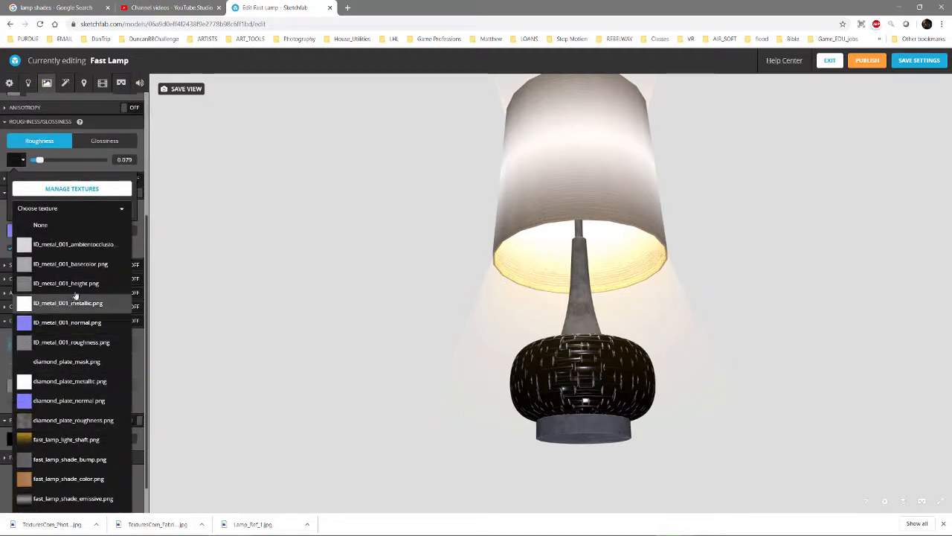
{"action": "left_click", "coordinate": [71, 342]}
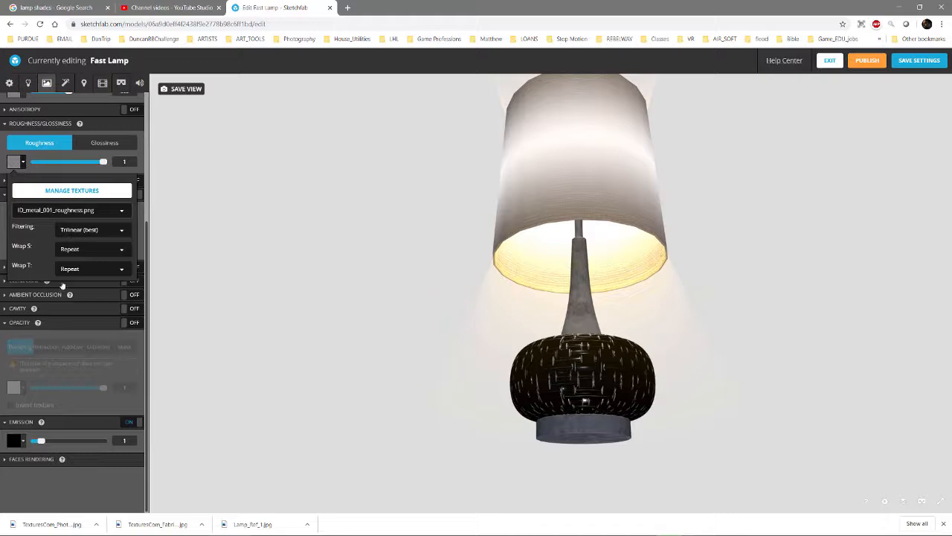
{"action": "left_click", "coordinate": [23, 162]}
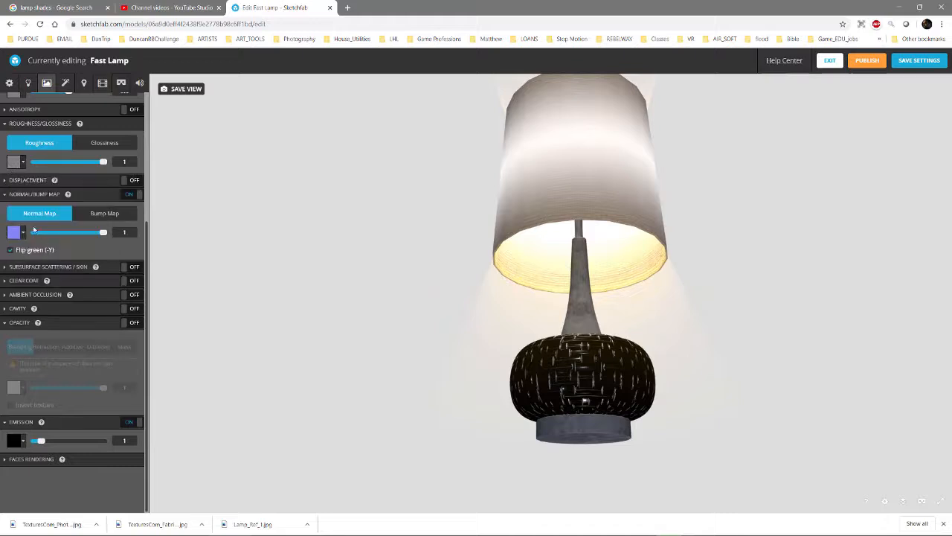
{"action": "scroll", "coordinate": [534, 356], "scroll_direction": "up", "scroll_amount": 5}
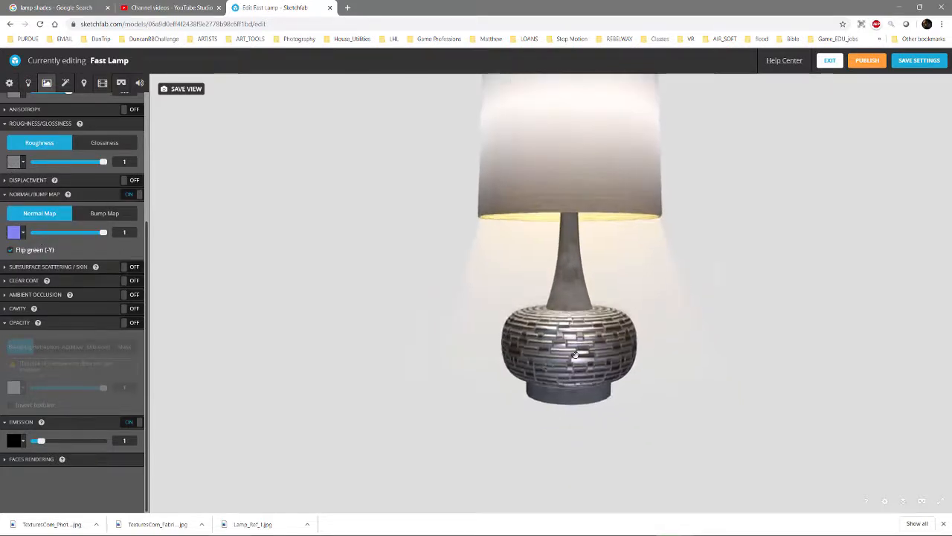
Turn off emission on the lamp base's m_ID_metal material and collapse its emission, opacity and normal map settings
{"action": "scroll", "coordinate": [607, 366], "scroll_direction": "down", "scroll_amount": 5}
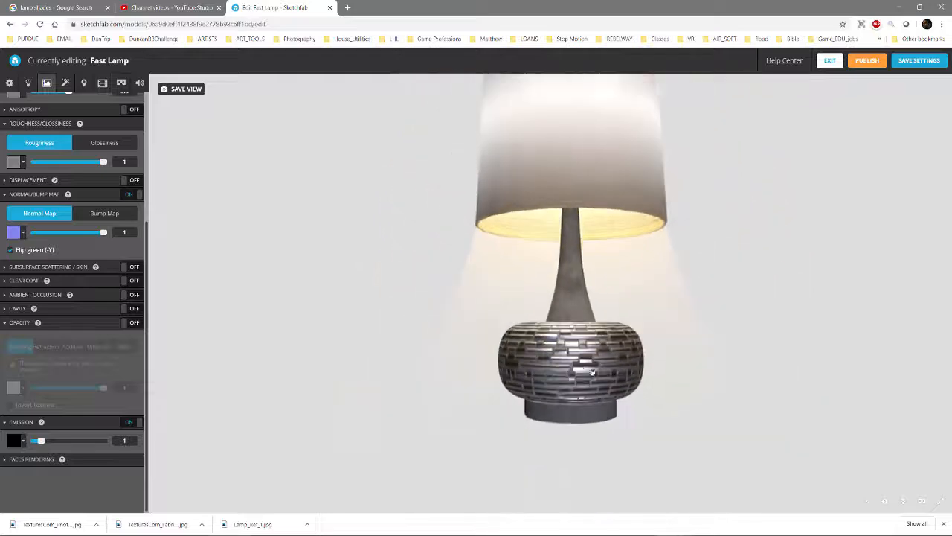
{"action": "left_click_drag", "start_coordinate": [591, 366], "coordinate": [520, 300]}
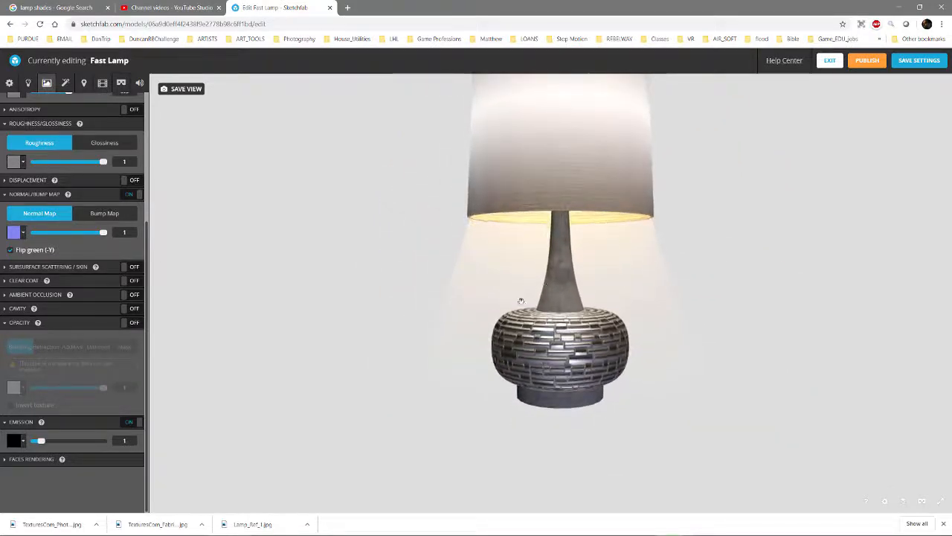
{"action": "left_click_drag", "start_coordinate": [580, 405], "coordinate": [558, 379]}
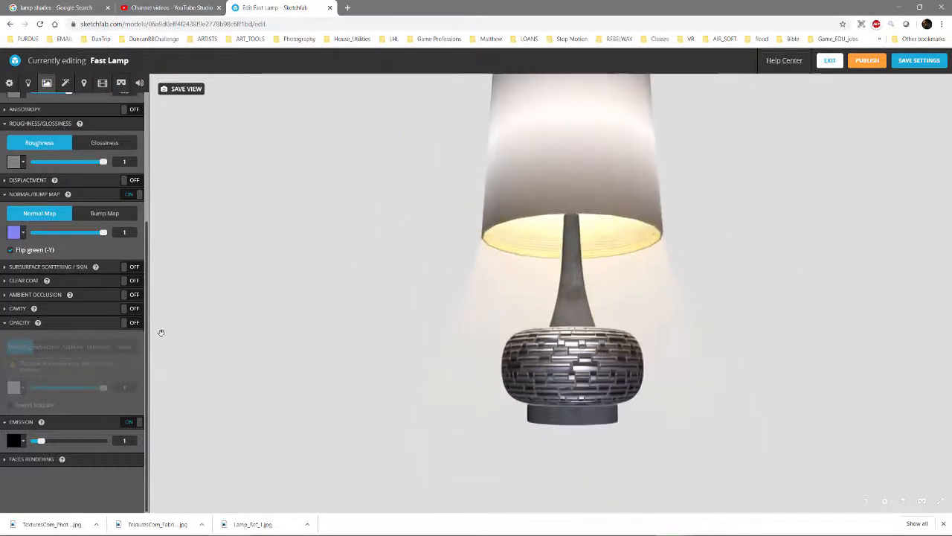
{"action": "left_click", "coordinate": [130, 422]}
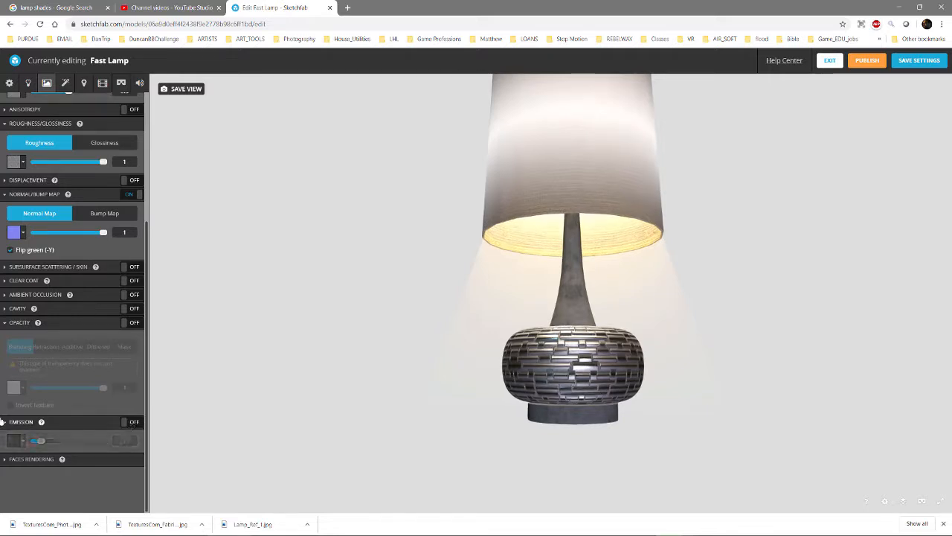
{"action": "left_click", "coordinate": [4, 422]}
{"action": "left_click", "coordinate": [8, 345]}
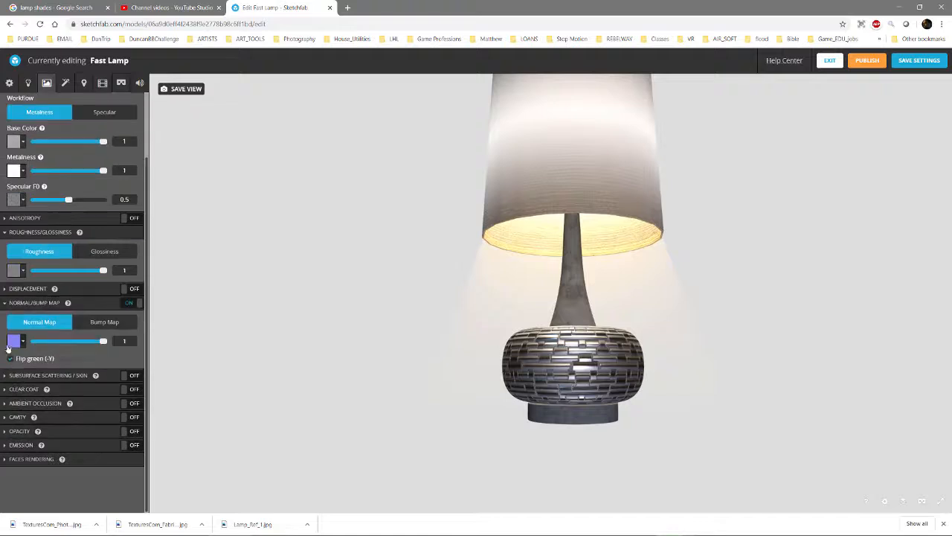
{"action": "left_click", "coordinate": [16, 303]}
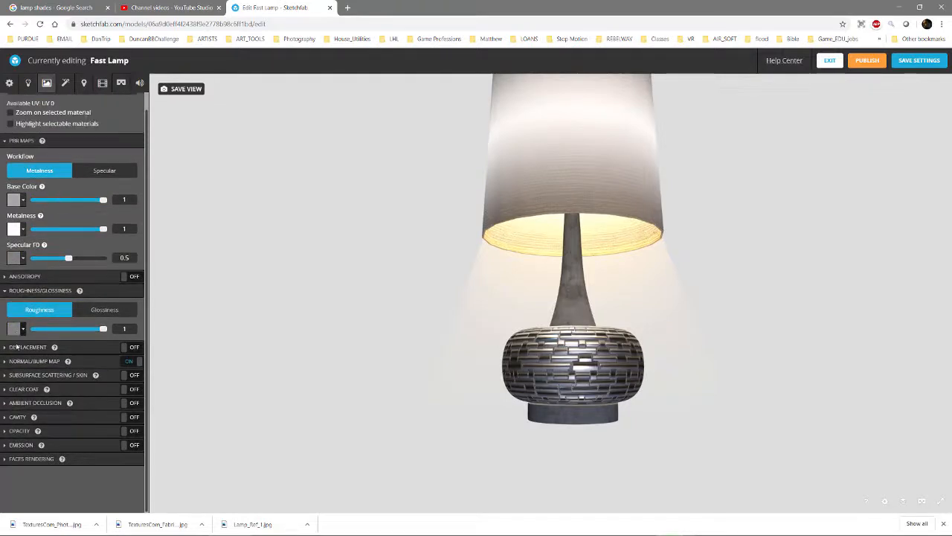
Enable displacement on the m_ID_metal material and assign ID_metal_001_height.png as its displacement texture
{"action": "left_click", "coordinate": [134, 348]}
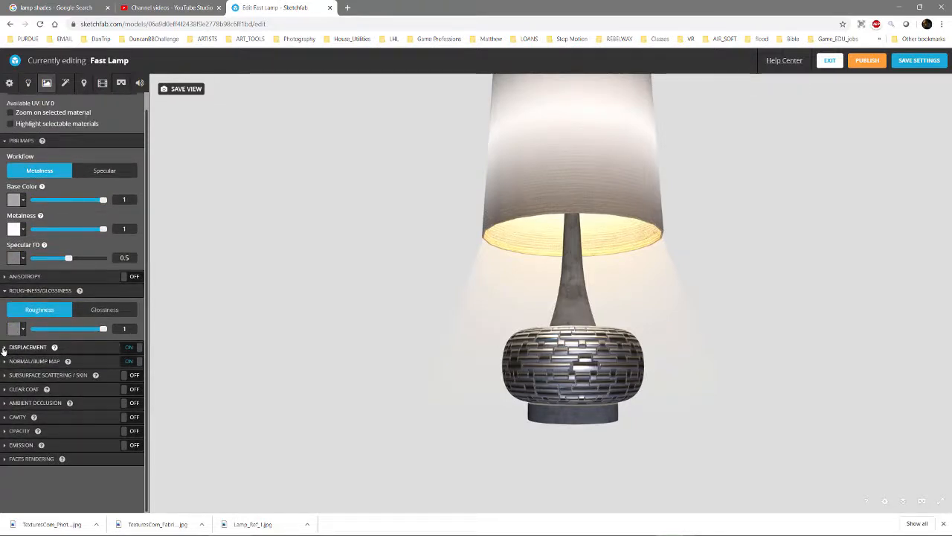
{"action": "left_click", "coordinate": [4, 347]}
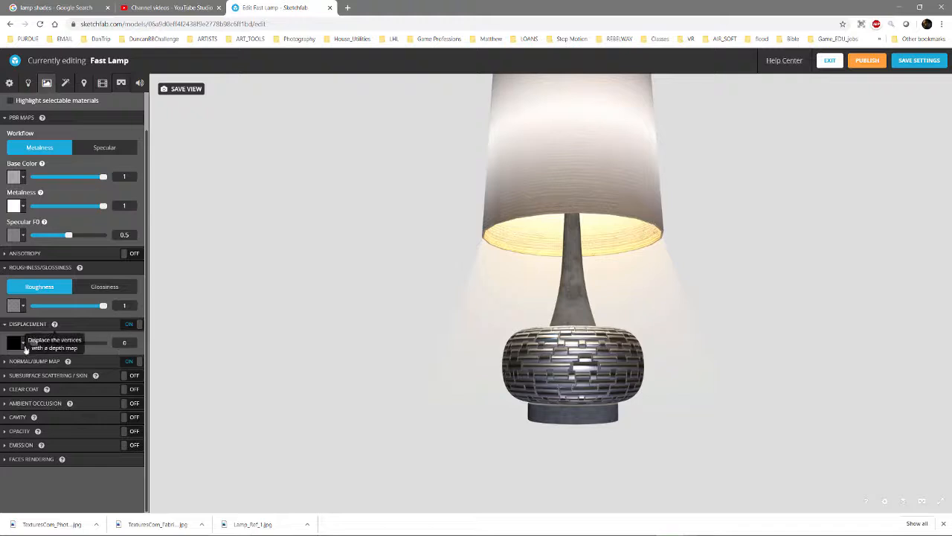
{"action": "left_click", "coordinate": [27, 343]}
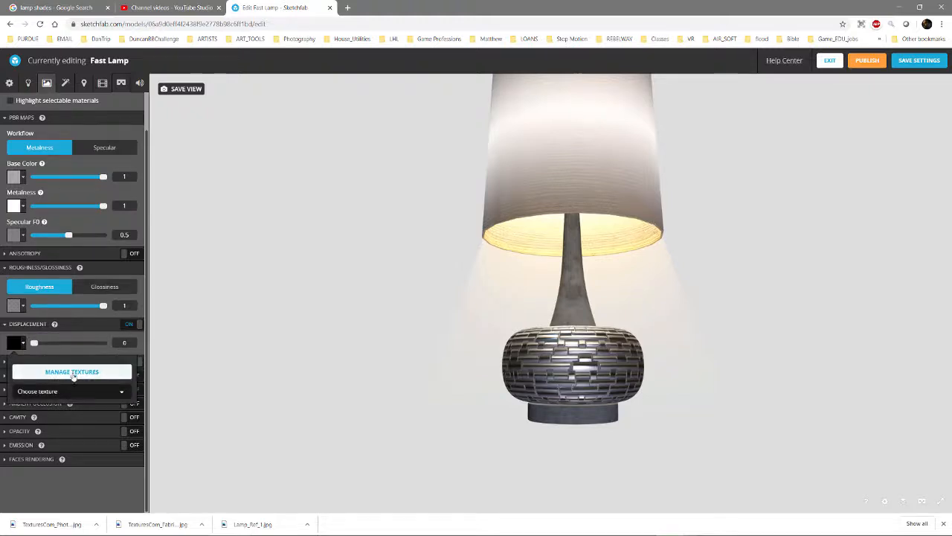
{"action": "left_click", "coordinate": [69, 392]}
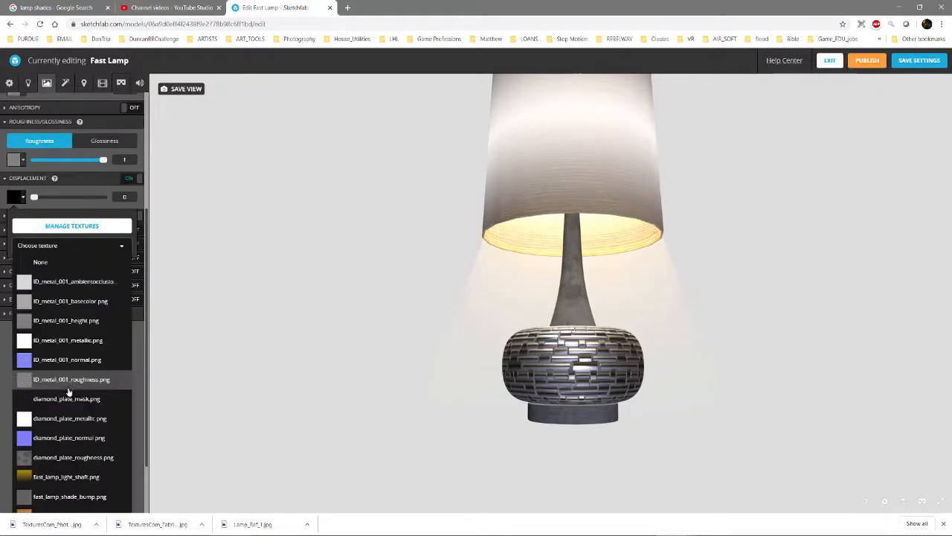
{"action": "left_click", "coordinate": [76, 326]}
{"action": "scroll", "coordinate": [642, 378], "scroll_direction": "up", "scroll_amount": 5}
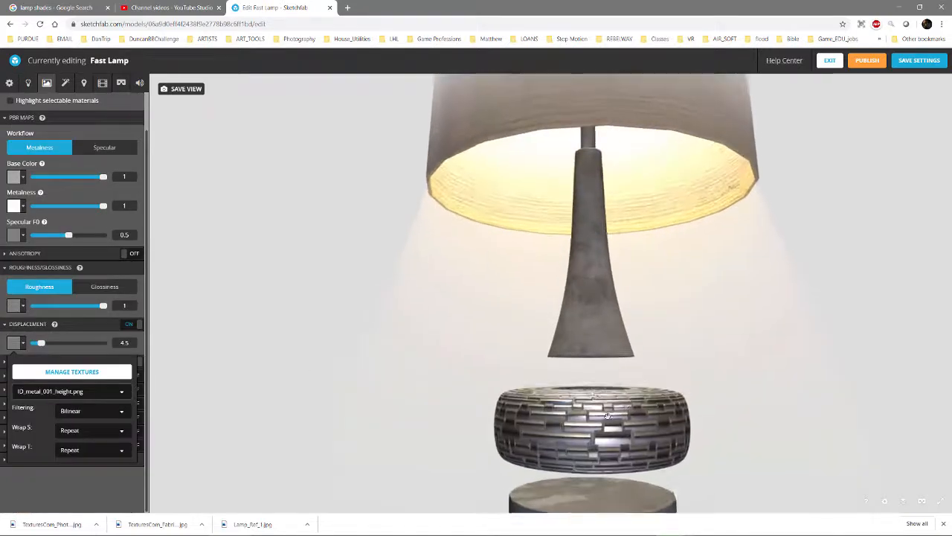
{"action": "left_click_drag", "start_coordinate": [607, 376], "coordinate": [541, 352]}
{"action": "scroll", "coordinate": [542, 352], "scroll_direction": "down", "scroll_amount": 5}
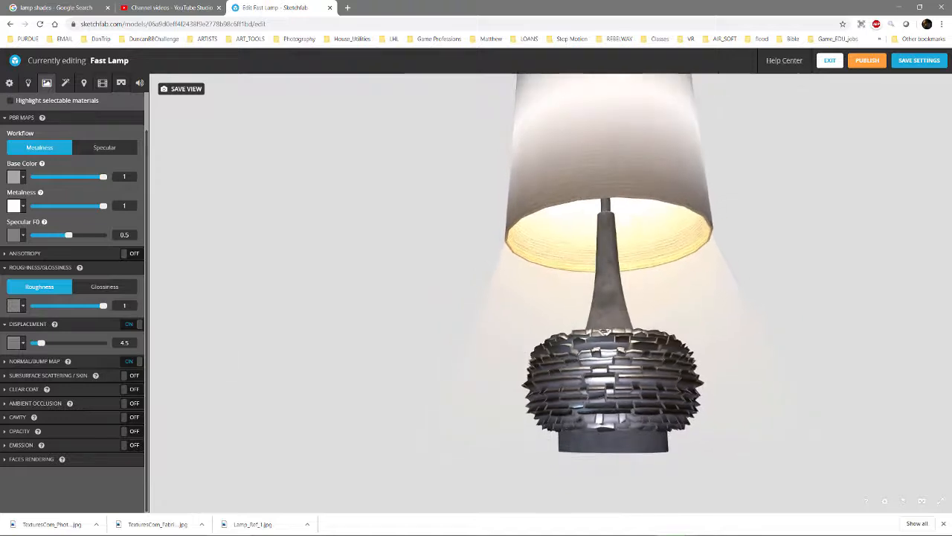
Lower the metal material's displacement to 0.6 and inspect the lamp base's relief from close up and different angles
{"action": "left_click_drag", "start_coordinate": [41, 344], "coordinate": [34, 343]}
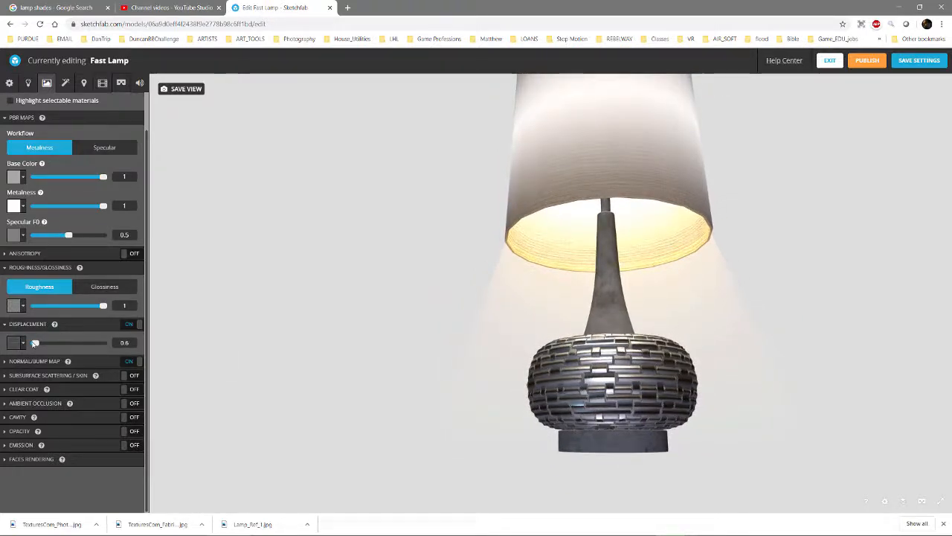
{"action": "double_click", "coordinate": [605, 331]}
{"action": "left_click_drag", "start_coordinate": [607, 332], "coordinate": [643, 236]}
{"action": "scroll", "coordinate": [656, 339], "scroll_direction": "up", "scroll_amount": 4}
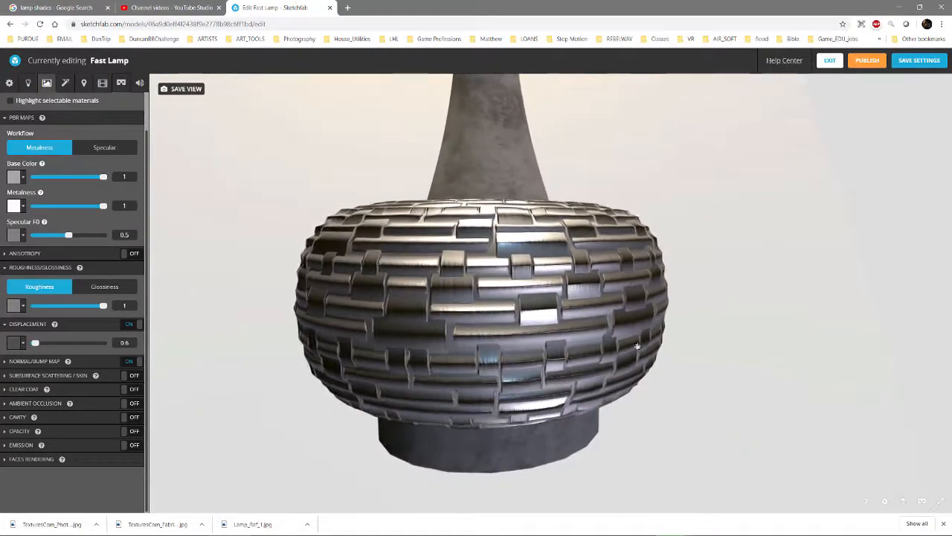
{"action": "left_click_drag", "start_coordinate": [35, 342], "coordinate": [35, 343]}
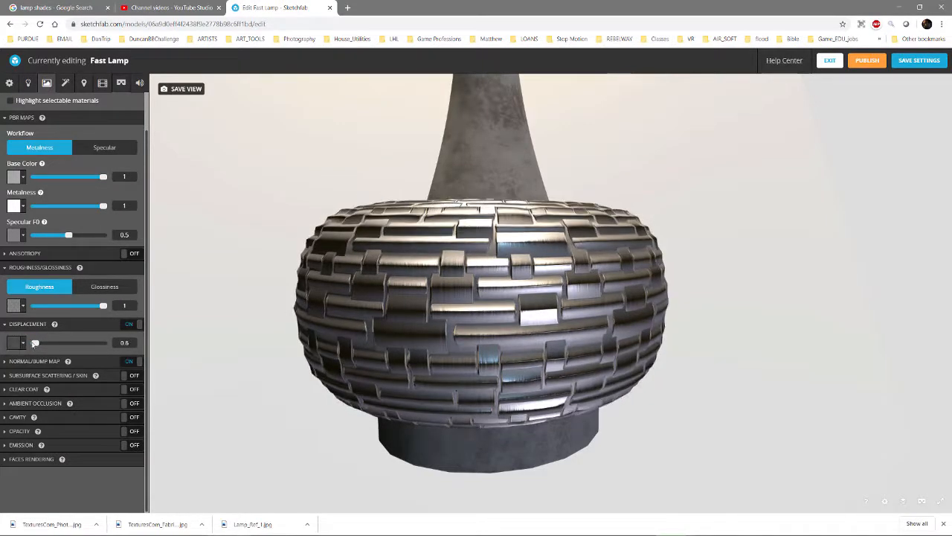
{"action": "mouse_move", "coordinate": [429, 325]}
{"action": "left_mouse_down"}
{"action": "mouse_move", "coordinate": [424, 351]}
{"action": "mouse_move", "coordinate": [421, 333]}
{"action": "left_mouse_up"}
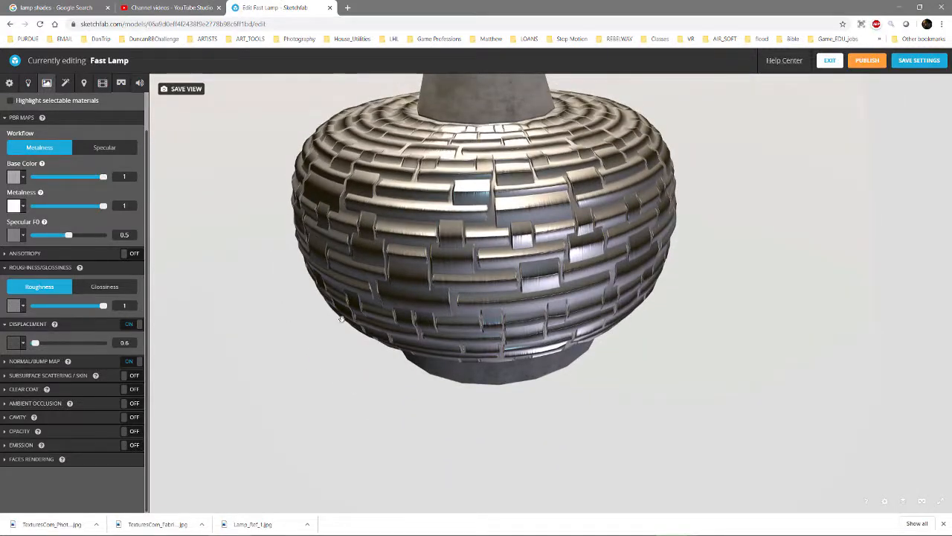
{"action": "scroll", "coordinate": [422, 297], "scroll_direction": "down", "scroll_amount": 5}
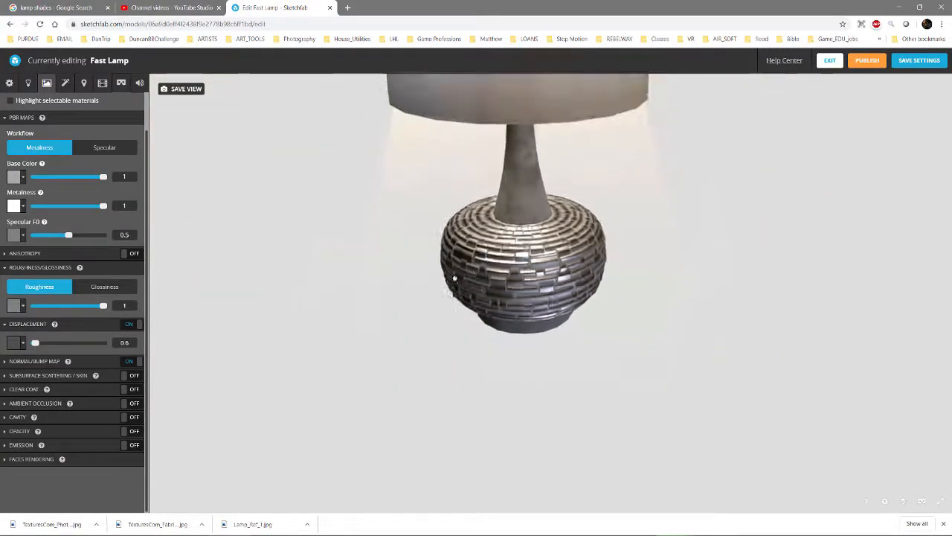
{"action": "mouse_move", "coordinate": [466, 260]}
{"action": "left_mouse_down"}
{"action": "mouse_move", "coordinate": [463, 227]}
{"action": "mouse_move", "coordinate": [460, 253]}
{"action": "left_mouse_up"}
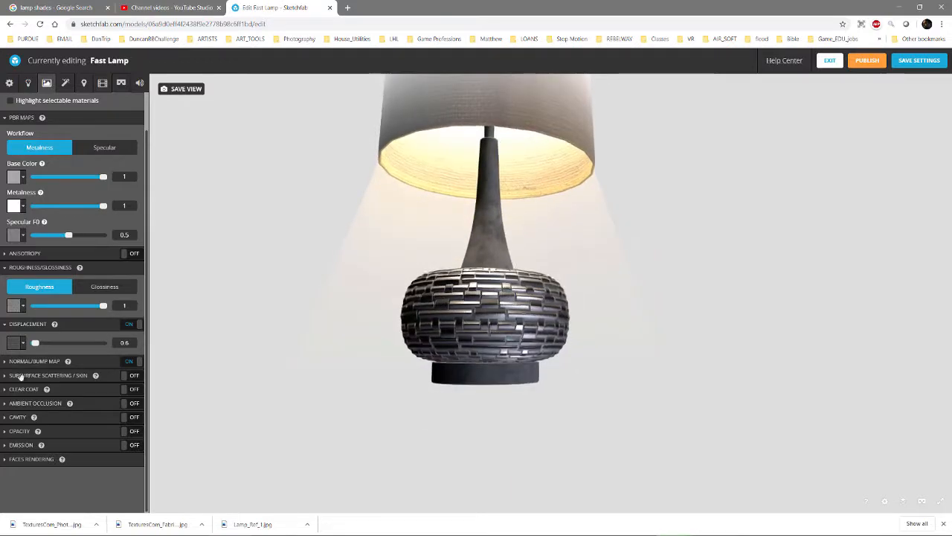
Collapse the displacement and roughness settings, and enable anisotropy on the m_ID_metal material with an intensity of 0.528
{"action": "left_click", "coordinate": [5, 324]}
{"action": "left_click", "coordinate": [5, 290]}
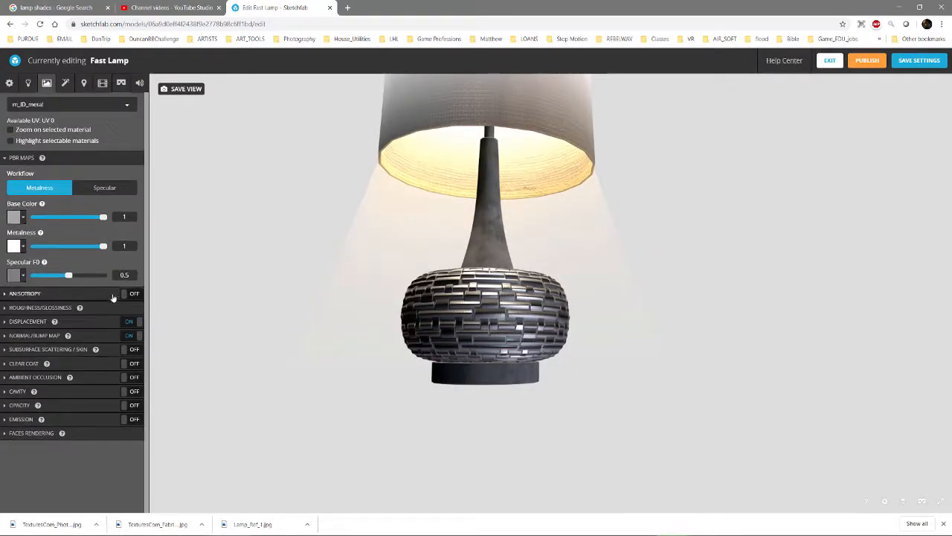
{"action": "left_click", "coordinate": [136, 297]}
{"action": "scroll", "coordinate": [510, 330], "scroll_direction": "up", "scroll_amount": 4}
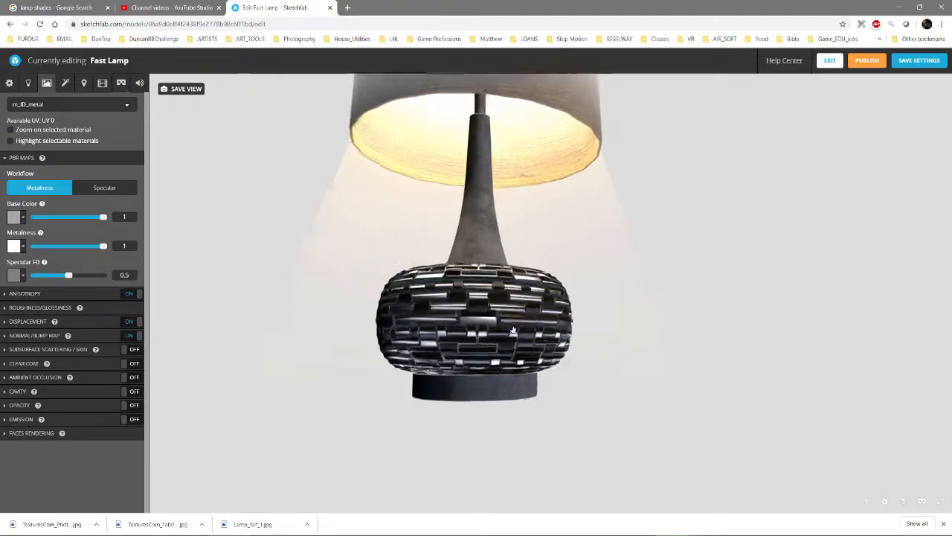
{"action": "left_click_drag", "start_coordinate": [450, 345], "coordinate": [435, 349]}
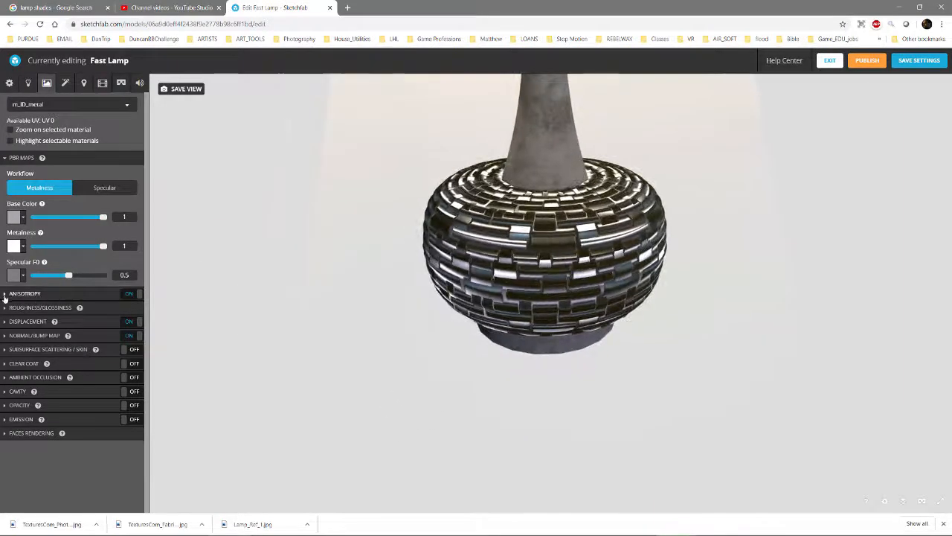
{"action": "left_click", "coordinate": [4, 295]}
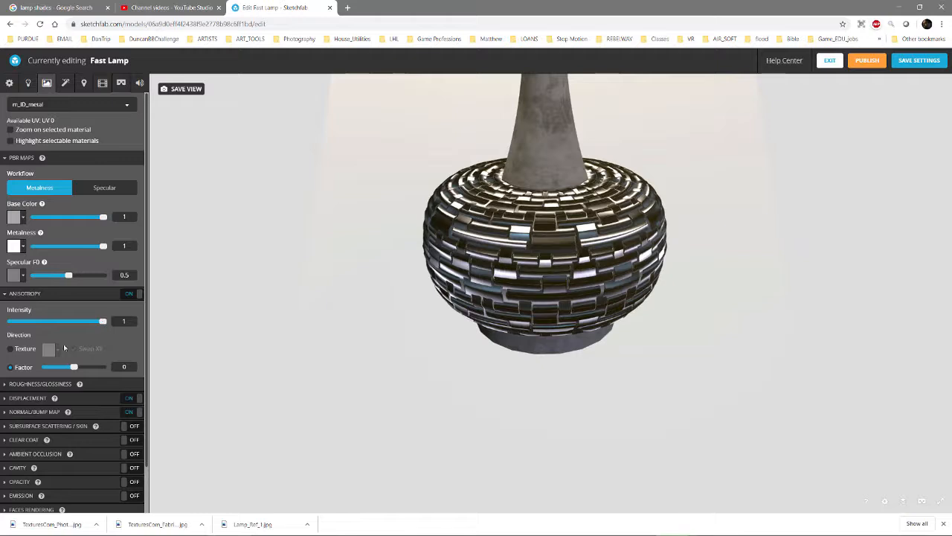
{"action": "left_click_drag", "start_coordinate": [102, 321], "coordinate": [60, 323]}
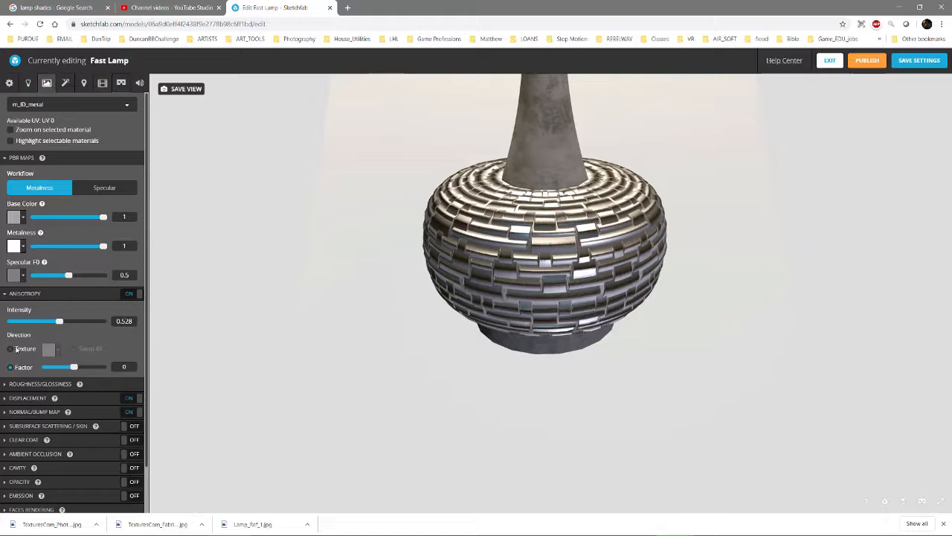
Switch the anisotropy direction to a texture and assign ID_metal_001_roughness.png to it
{"action": "left_click", "coordinate": [12, 350]}
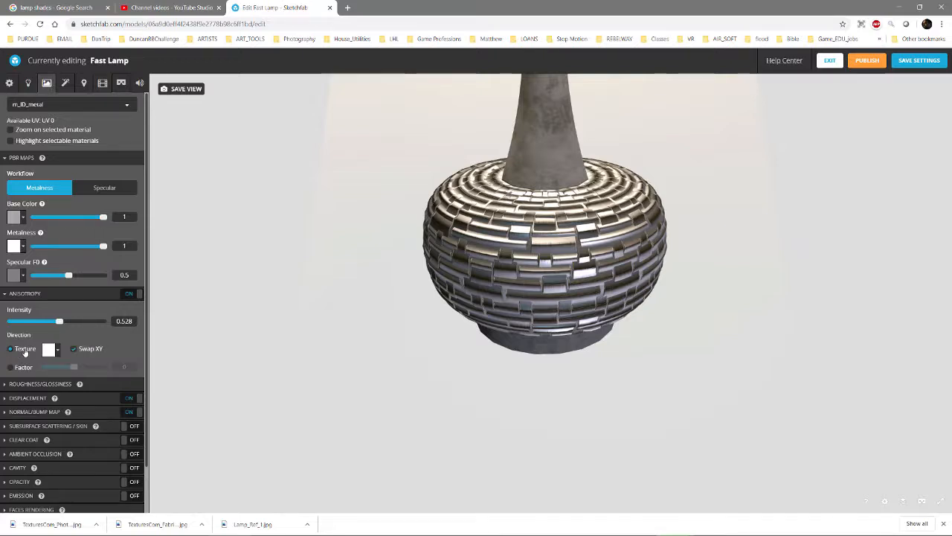
{"action": "left_click", "coordinate": [56, 351]}
{"action": "left_click", "coordinate": [72, 379]}
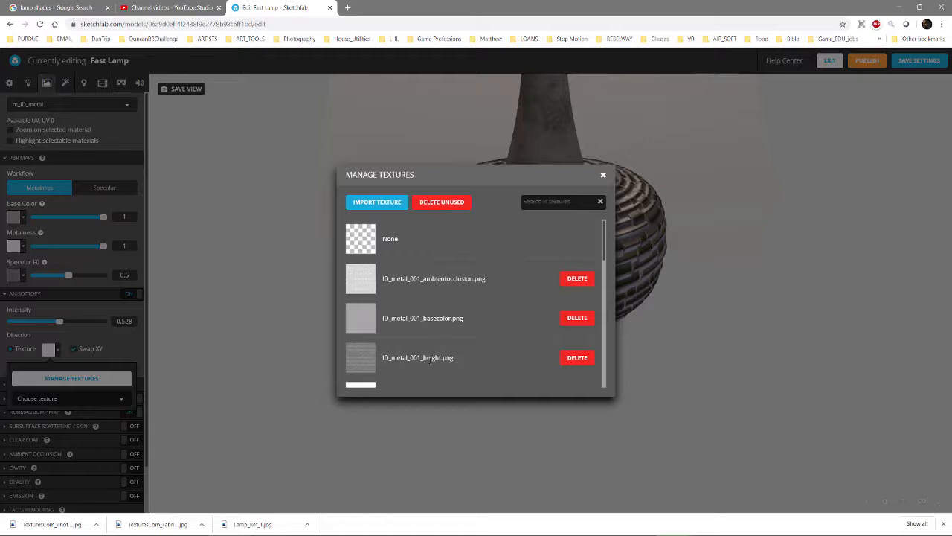
{"action": "scroll", "coordinate": [483, 360], "scroll_direction": "down", "scroll_amount": 5}
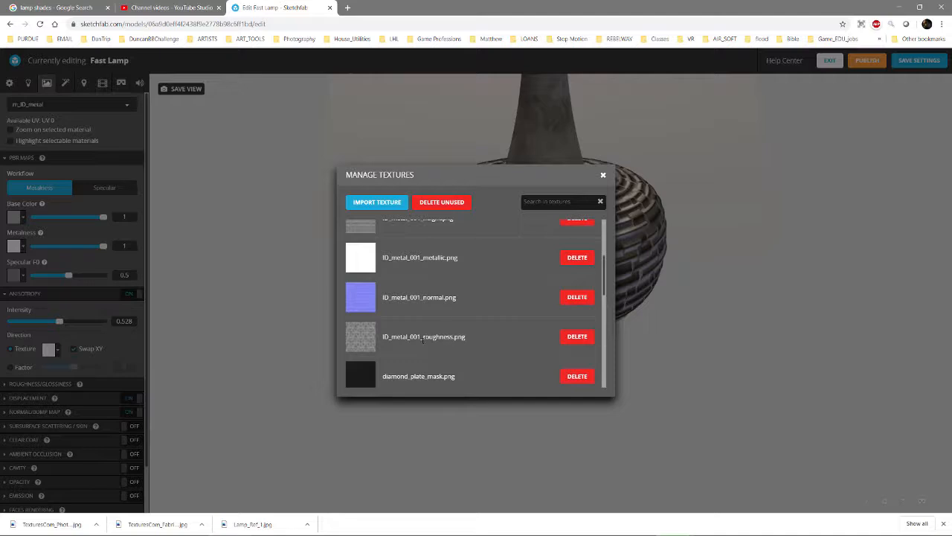
{"action": "left_click", "coordinate": [360, 347]}
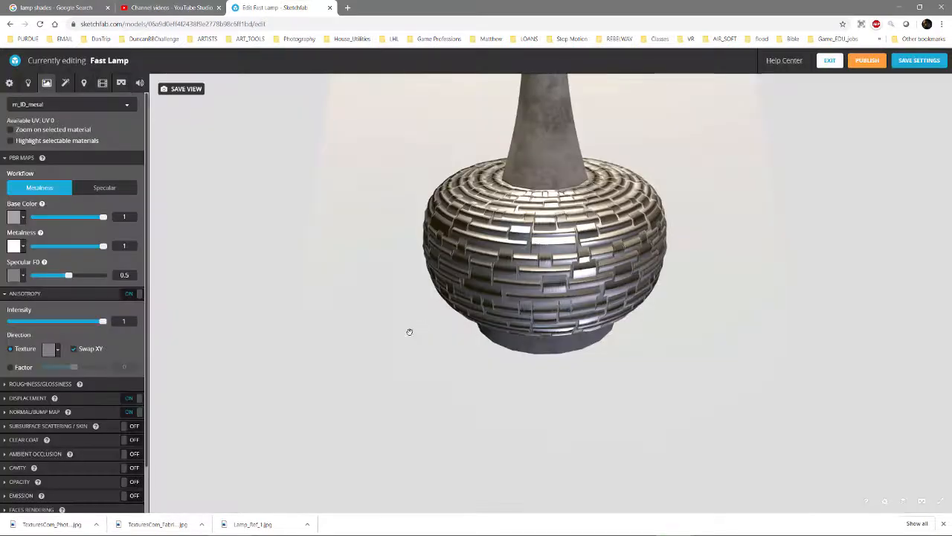
Compare the lamp base with anisotropy off and on, leave it on, and lower its intensity to 0.729
{"action": "left_click", "coordinate": [131, 295]}
{"action": "left_click", "coordinate": [132, 295]}
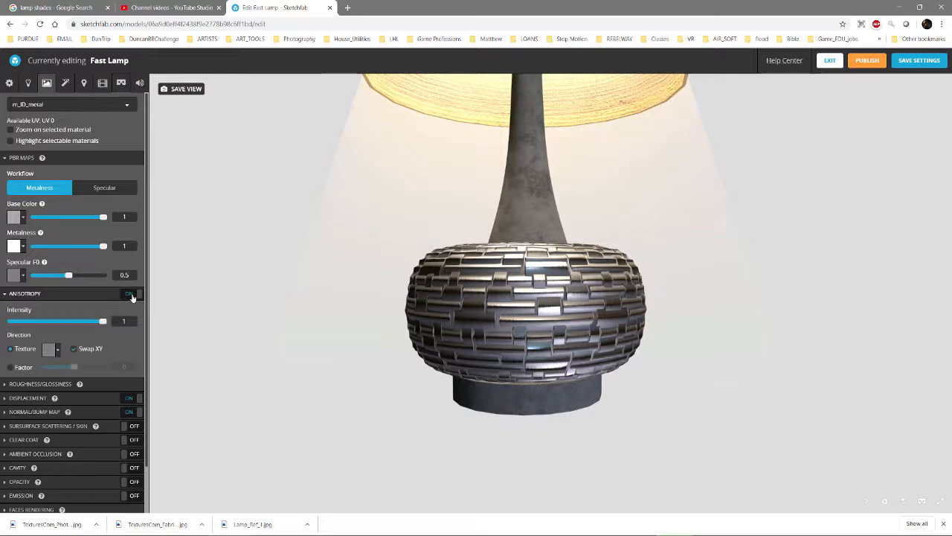
{"action": "left_click", "coordinate": [132, 295]}
{"action": "left_click", "coordinate": [130, 295]}
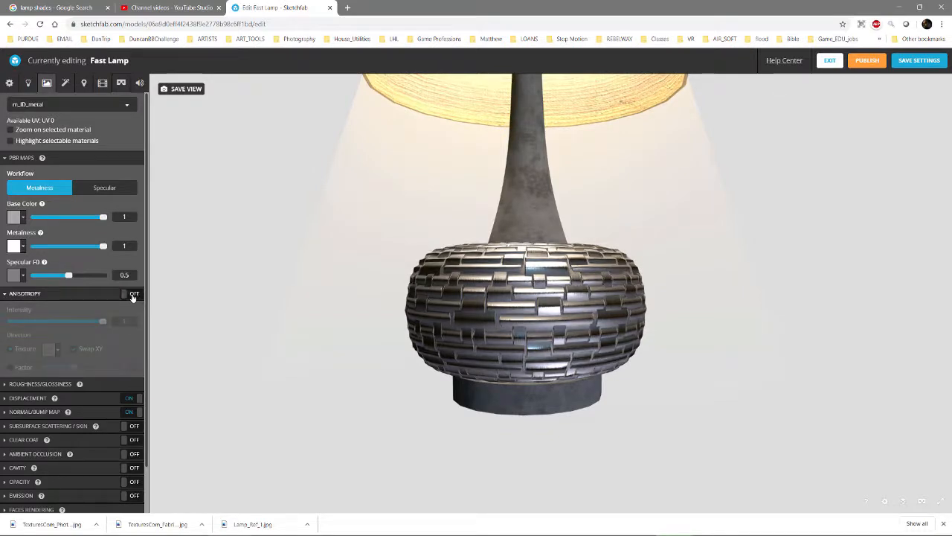
{"action": "left_click_drag", "start_coordinate": [529, 305], "coordinate": [506, 335]}
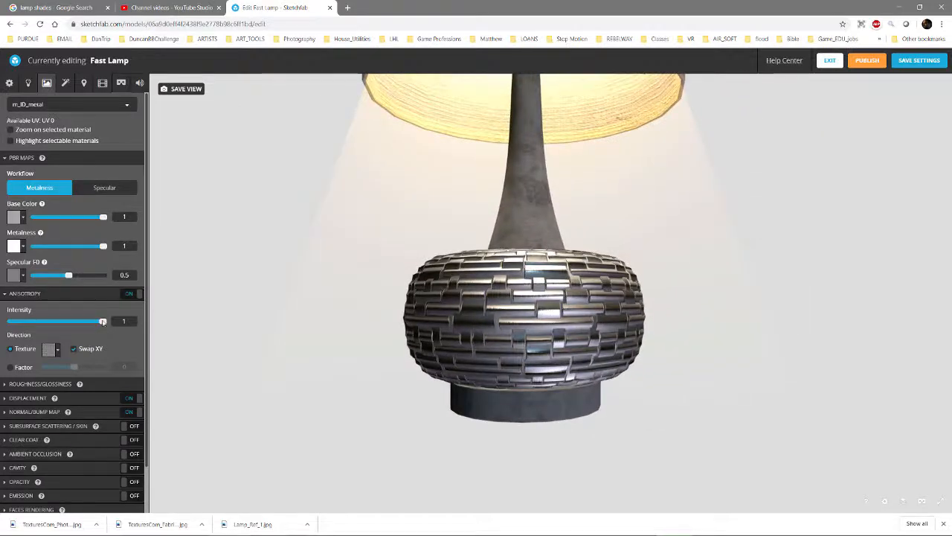
{"action": "left_click_drag", "start_coordinate": [103, 321], "coordinate": [78, 322]}
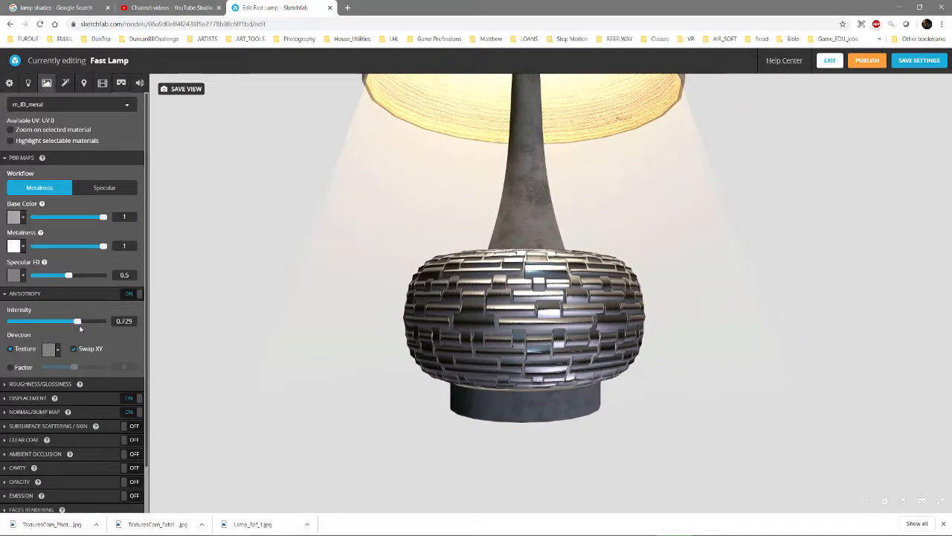
Enable ambient occlusion on the m_ID_metal material and assign ID_metal_001_ambientocclusion.png as its texture
{"action": "scroll", "coordinate": [55, 473], "scroll_direction": "down", "scroll_amount": 2}
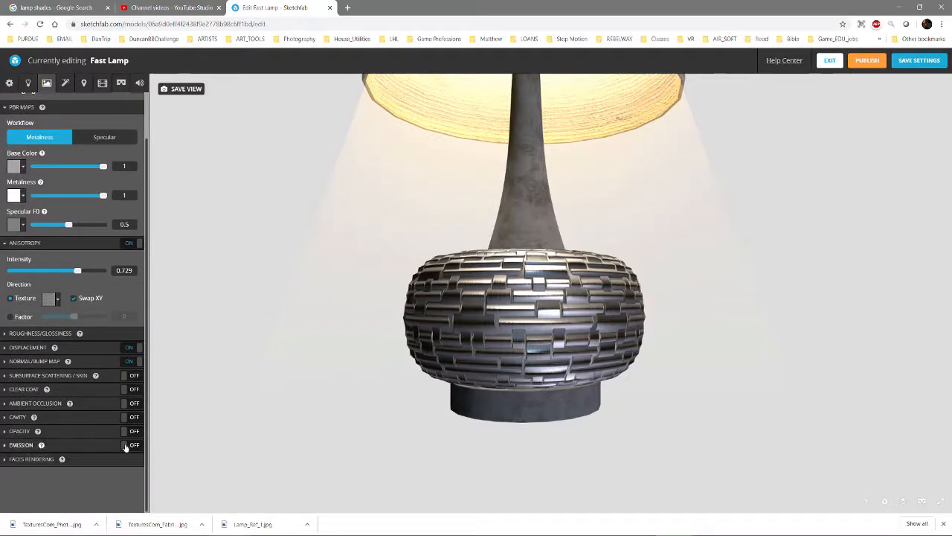
{"action": "left_click_drag", "start_coordinate": [616, 376], "coordinate": [532, 368]}
{"action": "scroll", "coordinate": [529, 367], "scroll_direction": "up", "scroll_amount": 3}
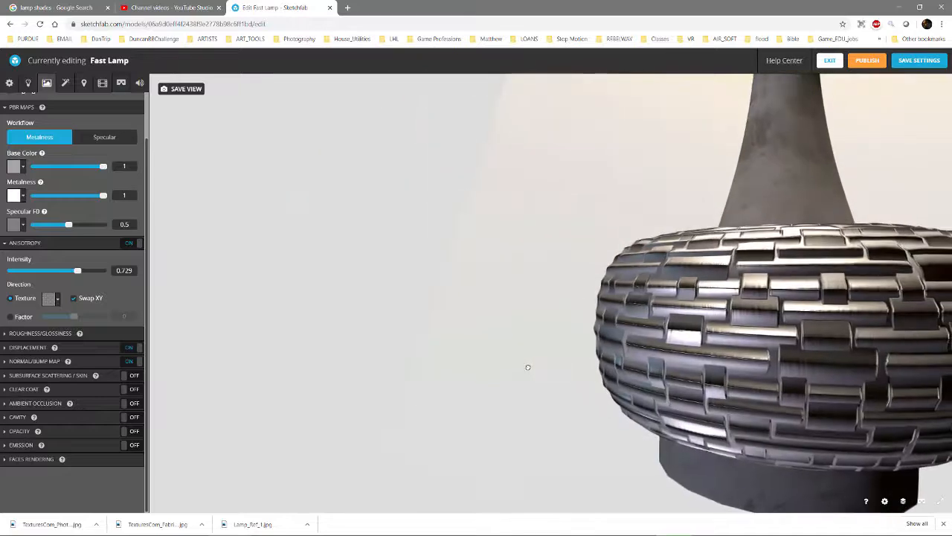
{"action": "scroll", "coordinate": [619, 395], "scroll_direction": "down", "scroll_amount": 3}
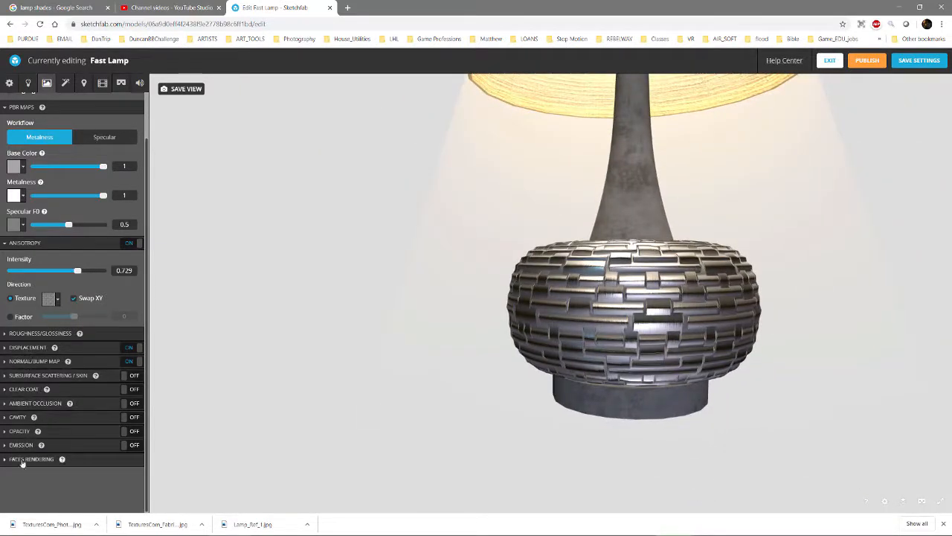
{"action": "left_click", "coordinate": [132, 403]}
{"action": "left_click", "coordinate": [6, 403]}
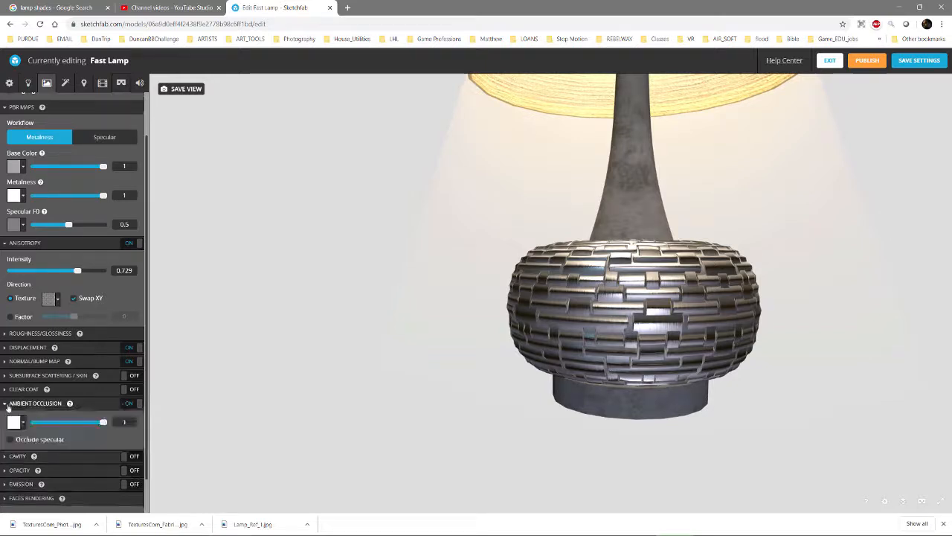
{"action": "left_click", "coordinate": [21, 422]}
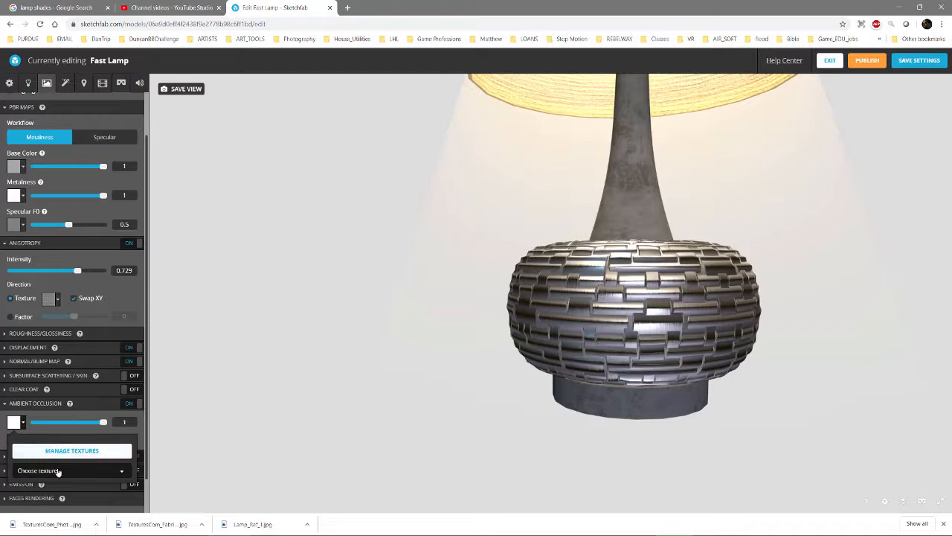
{"action": "left_click", "coordinate": [58, 471]}
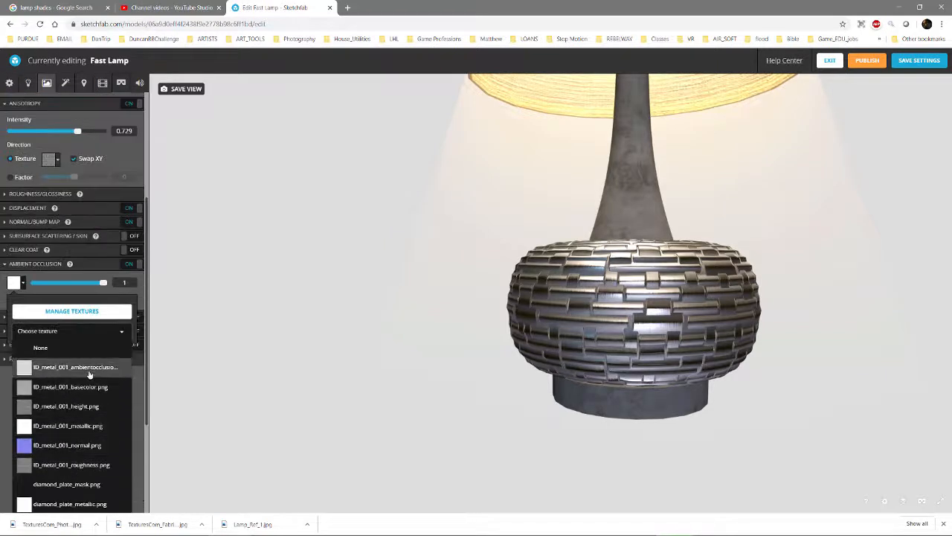
{"action": "left_click", "coordinate": [90, 367]}
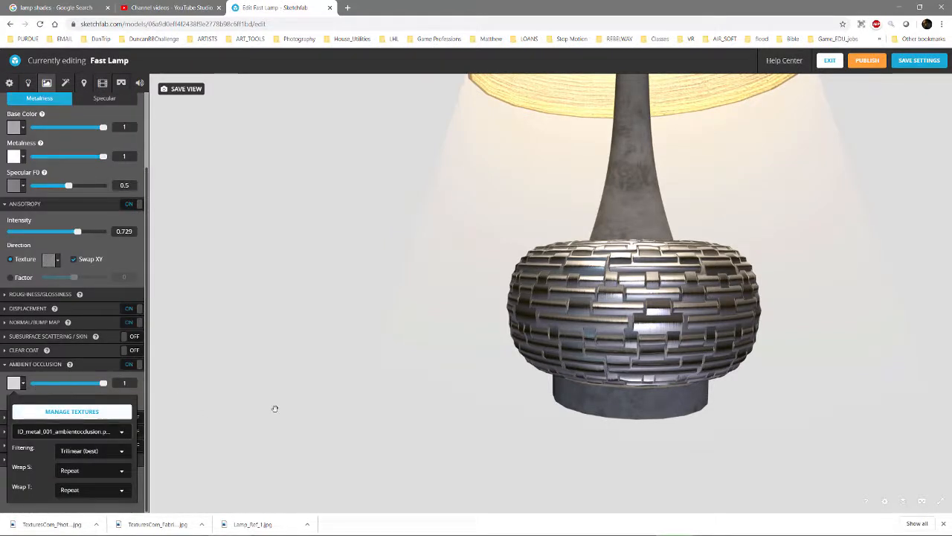
{"action": "left_click", "coordinate": [313, 409]}
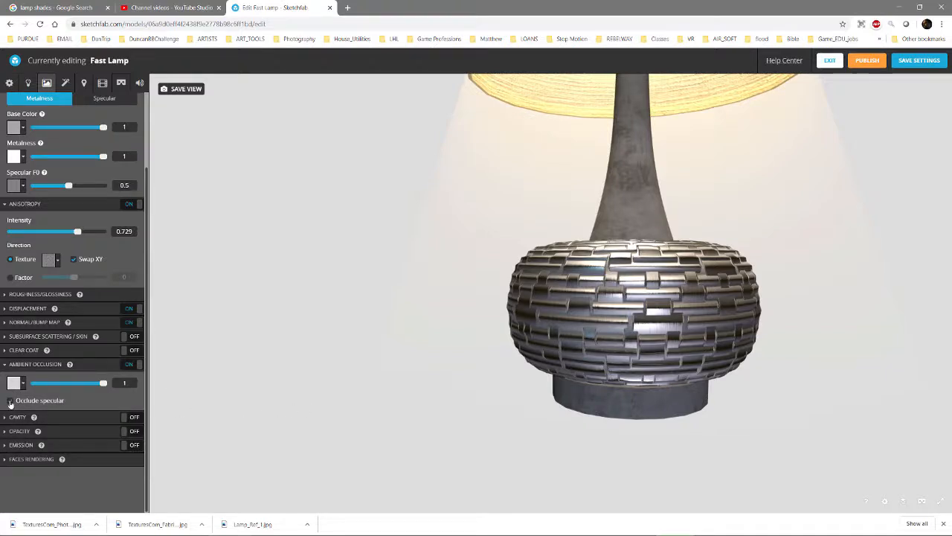
Compare the lamp base with ambient occlusion lowered to 0.305 and restored to 1, and inspect the whole lamp
{"action": "left_click_drag", "start_coordinate": [474, 401], "coordinate": [635, 380]}
{"action": "left_click_drag", "start_coordinate": [103, 383], "coordinate": [52, 383]}
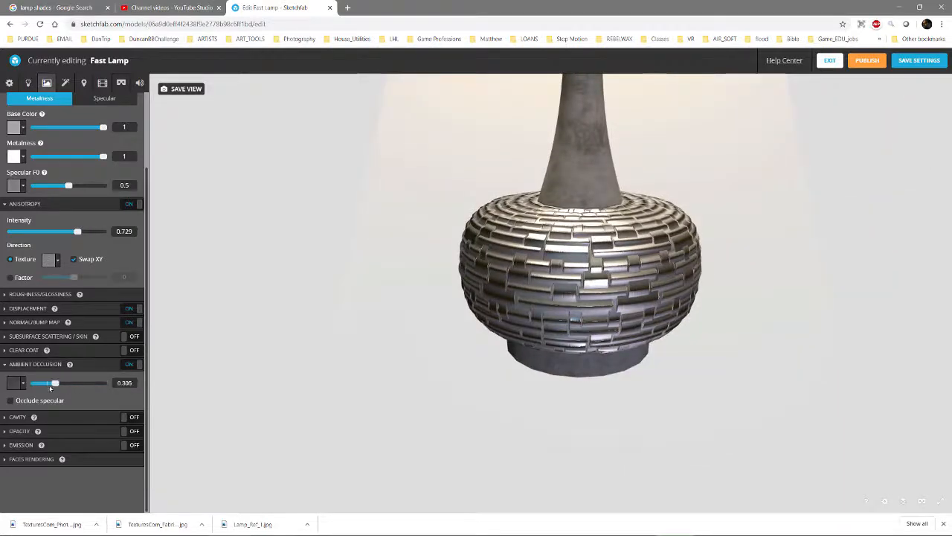
{"action": "mouse_move", "coordinate": [132, 384]}
{"action": "left_mouse_down"}
{"action": "mouse_move", "coordinate": [43, 384]}
{"action": "mouse_move", "coordinate": [125, 384]}
{"action": "left_mouse_up"}
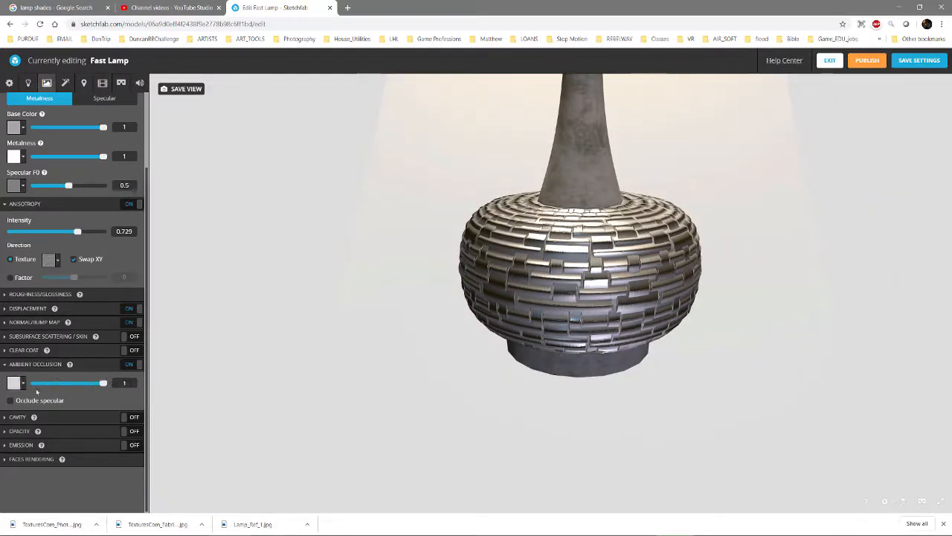
{"action": "left_click_drag", "start_coordinate": [630, 296], "coordinate": [637, 273]}
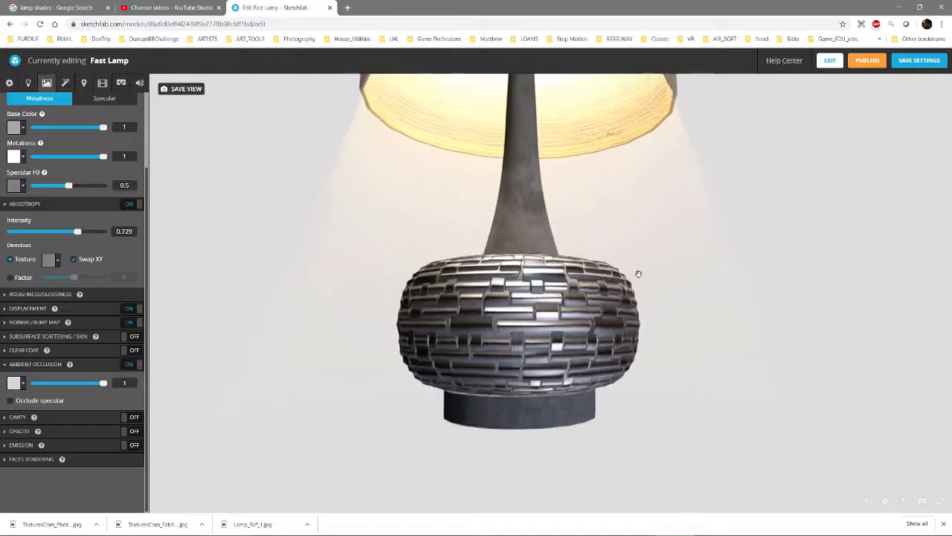
{"action": "scroll", "coordinate": [633, 294], "scroll_direction": "down", "scroll_amount": 3}
{"action": "scroll", "coordinate": [634, 294], "scroll_direction": "down", "scroll_amount": 1}
{"action": "right_click_drag", "start_coordinate": [526, 247], "coordinate": [529, 317]}
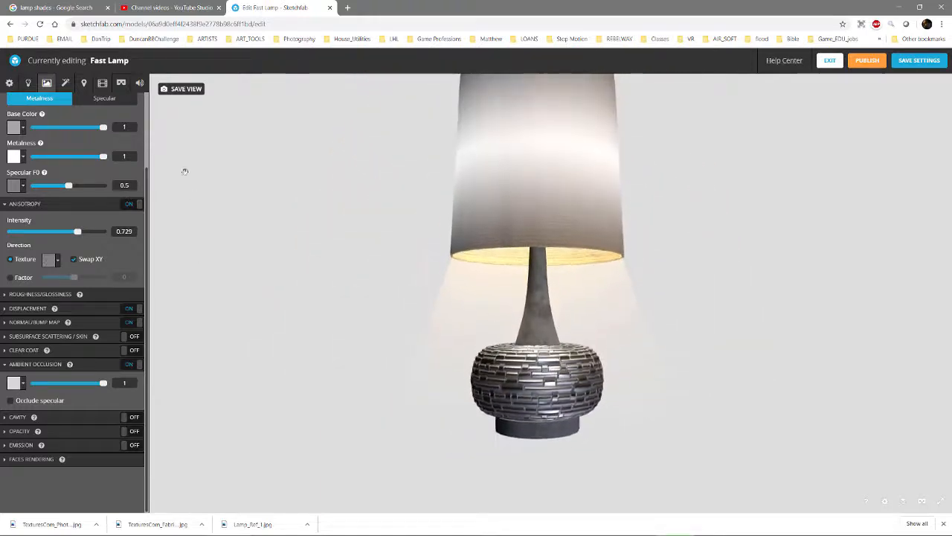
Select the m_metal material on the lamp's foot, switch its base color from texture to plain color, and set metalness to 1
{"action": "left_click_drag", "start_coordinate": [584, 456], "coordinate": [576, 406]}
{"action": "right_click_drag", "start_coordinate": [565, 455], "coordinate": [557, 372]}
{"action": "scroll", "coordinate": [552, 376], "scroll_direction": "up", "scroll_amount": 3}
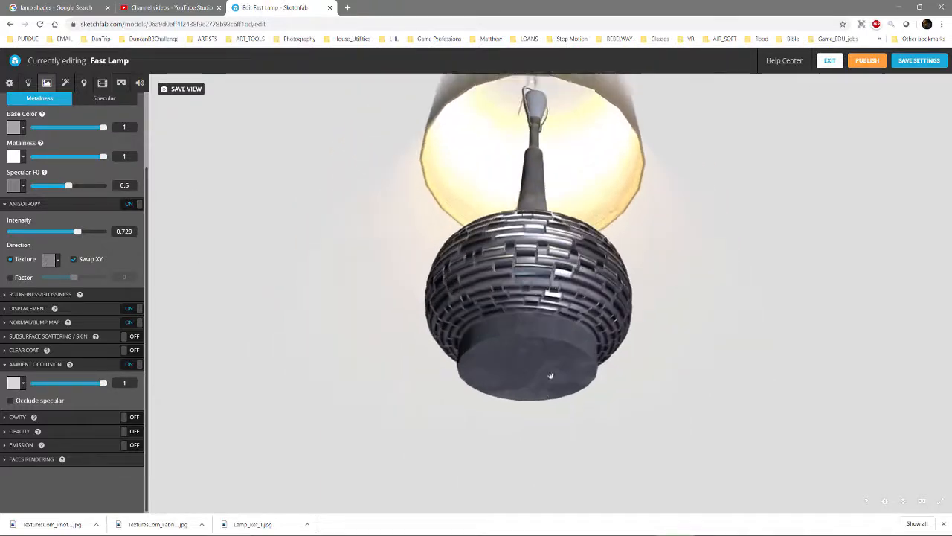
{"action": "left_click", "coordinate": [542, 383]}
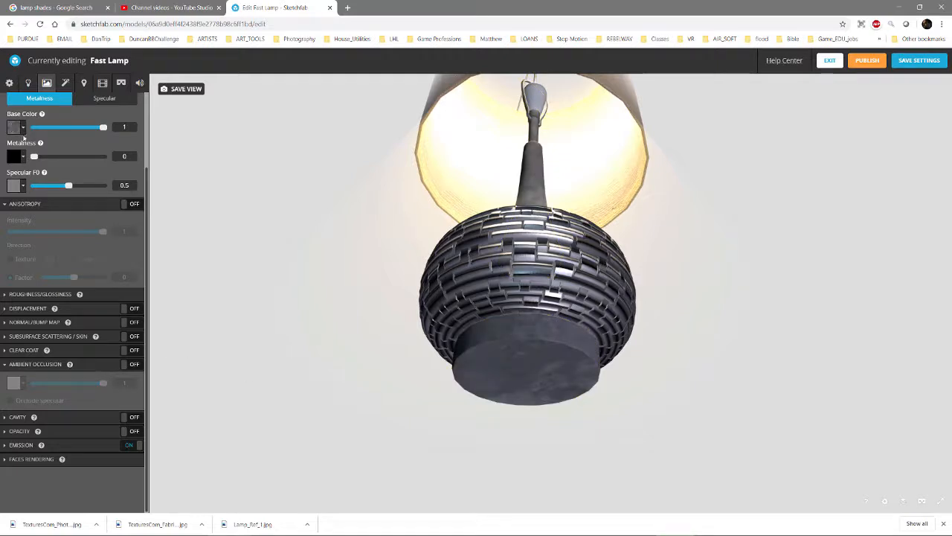
{"action": "left_click", "coordinate": [20, 128]}
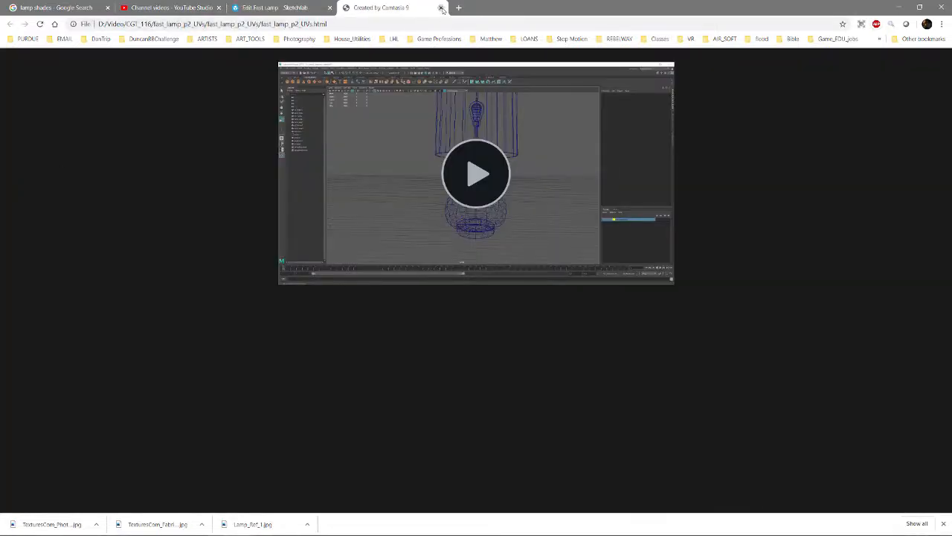
{"action": "left_click", "coordinate": [441, 7]}
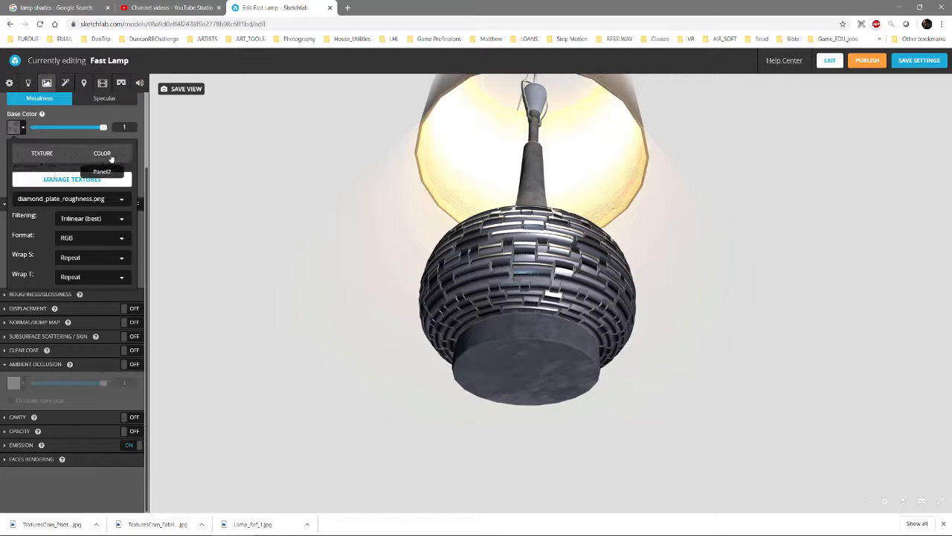
{"action": "left_click", "coordinate": [102, 156]}
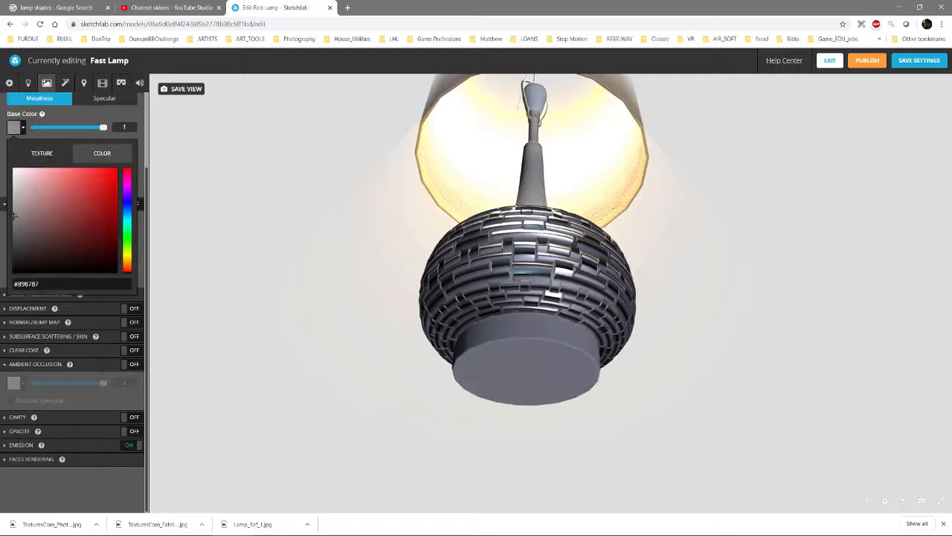
{"action": "left_click", "coordinate": [89, 121]}
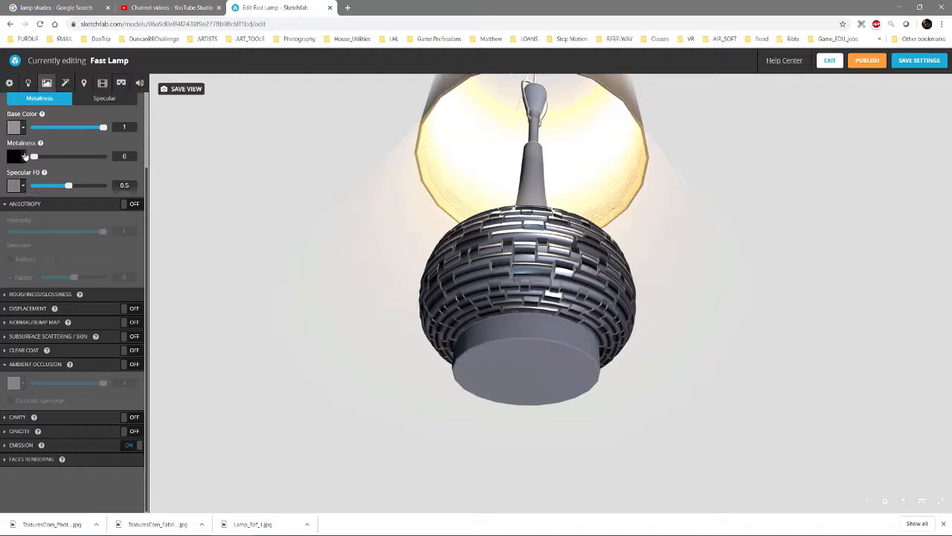
{"action": "left_click_drag", "start_coordinate": [34, 157], "coordinate": [103, 156]}
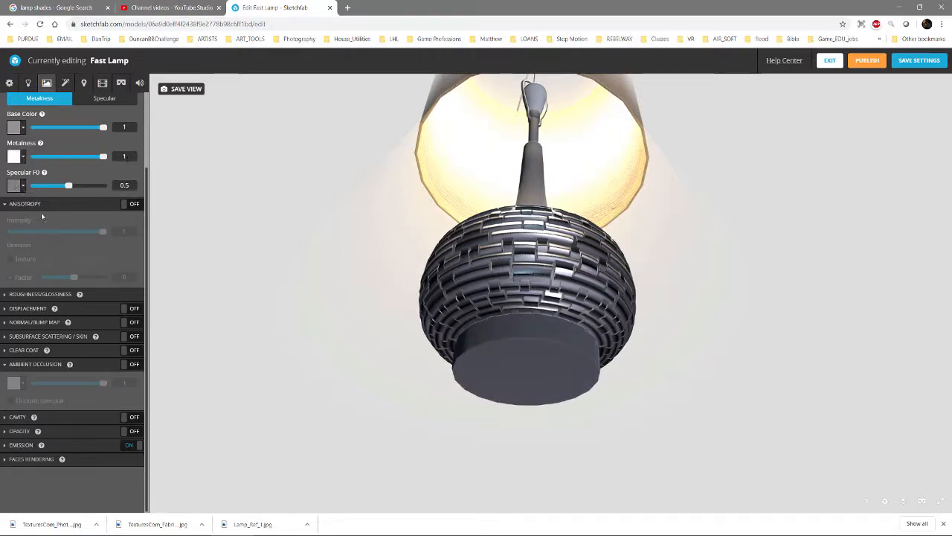
Switch the m_metal material from glossiness to roughness and assign diamond_plate_roughness.png as its roughness texture
{"action": "scroll", "coordinate": [32, 207], "scroll_direction": "up", "scroll_amount": 3}
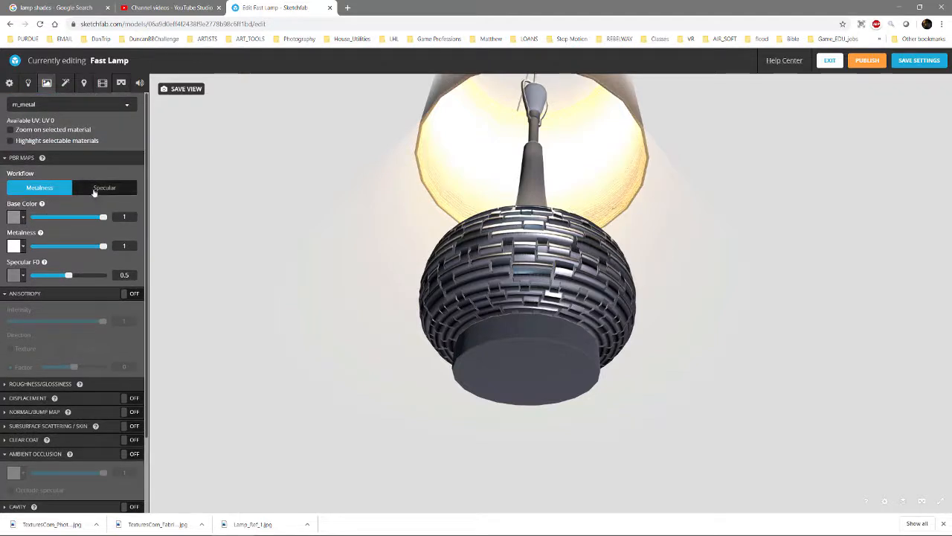
{"action": "left_click", "coordinate": [9, 294]}
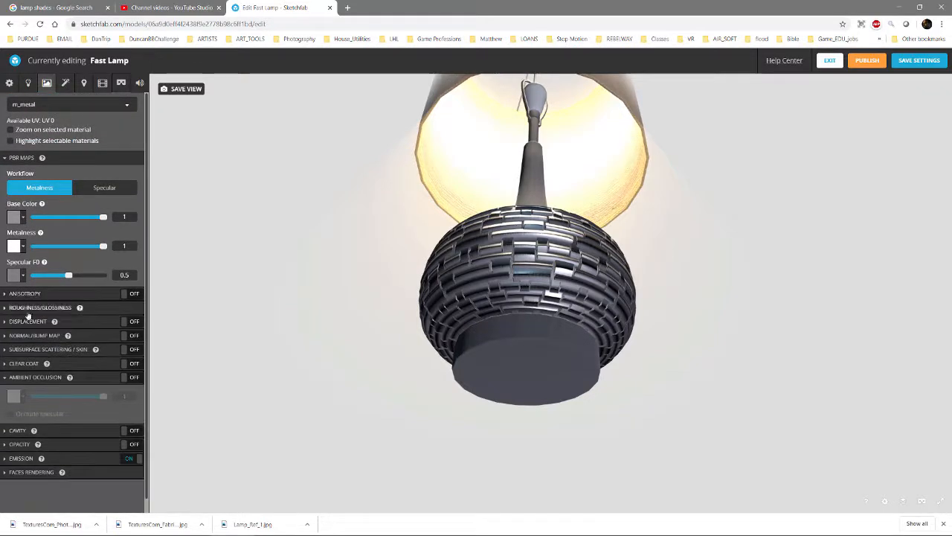
{"action": "left_click", "coordinate": [13, 309]}
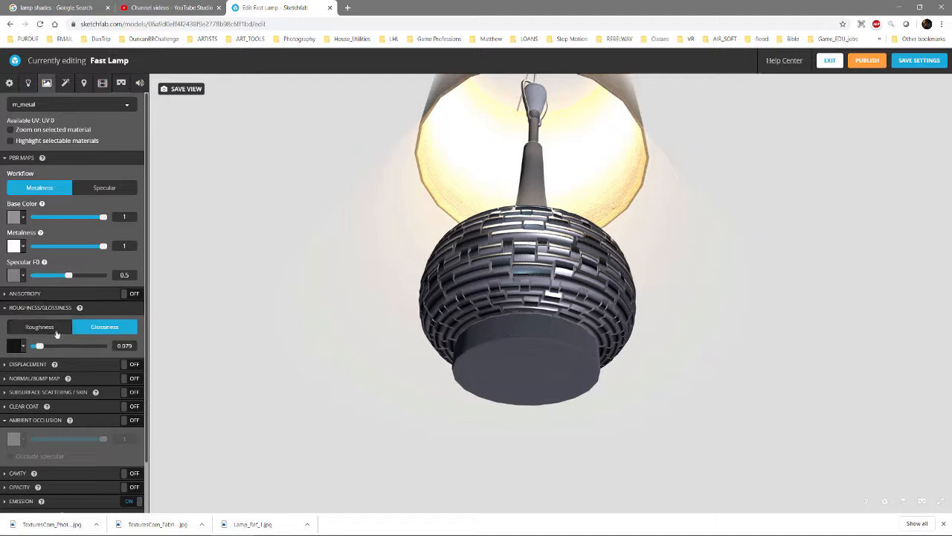
{"action": "left_click", "coordinate": [45, 327]}
{"action": "left_click", "coordinate": [24, 347]}
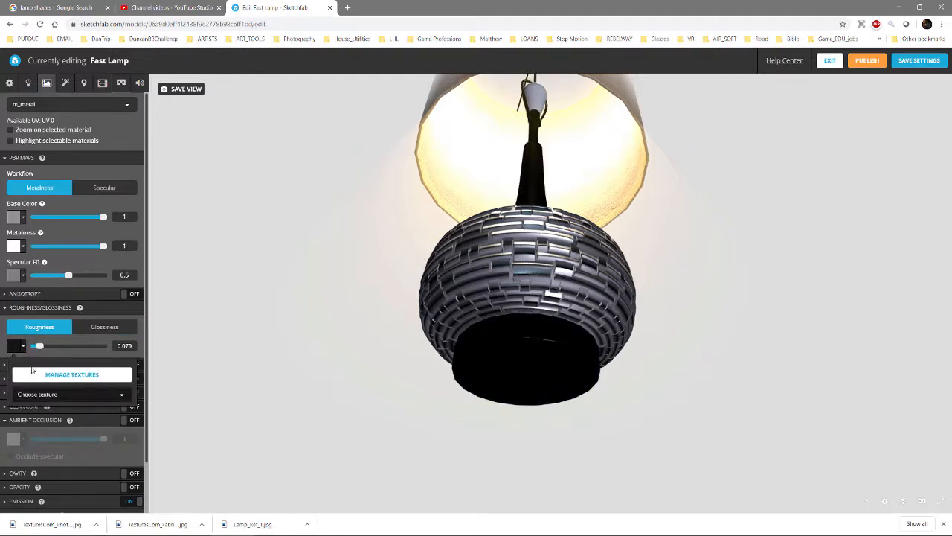
{"action": "left_click", "coordinate": [50, 398]}
{"action": "scroll", "coordinate": [60, 402], "scroll_direction": "down", "scroll_amount": 2}
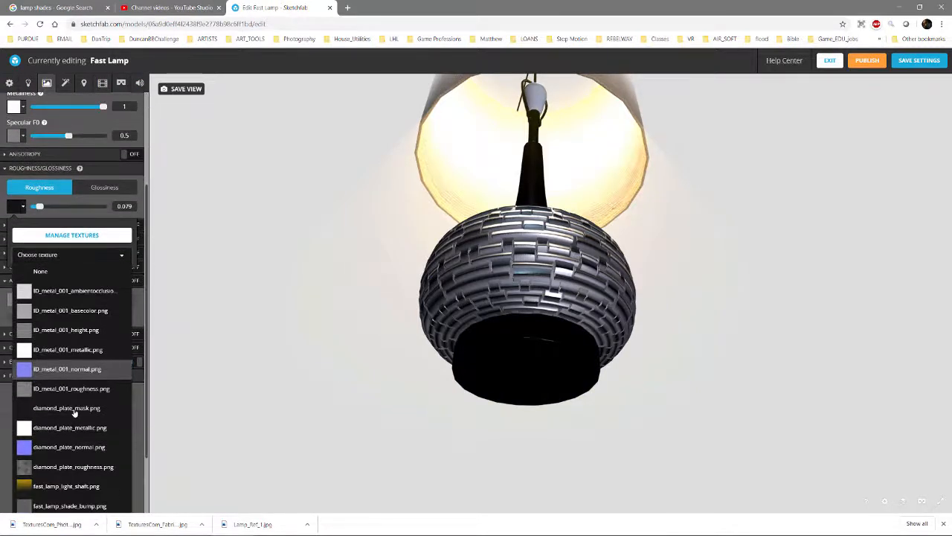
{"action": "scroll", "coordinate": [78, 403], "scroll_direction": "down", "scroll_amount": 1}
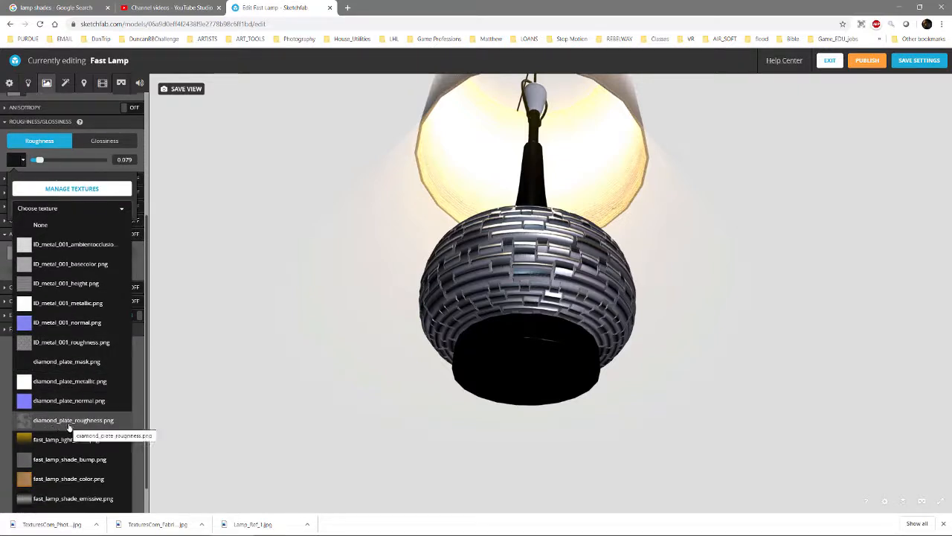
{"action": "left_click", "coordinate": [69, 421]}
{"action": "left_click_drag", "start_coordinate": [499, 322], "coordinate": [473, 341]}
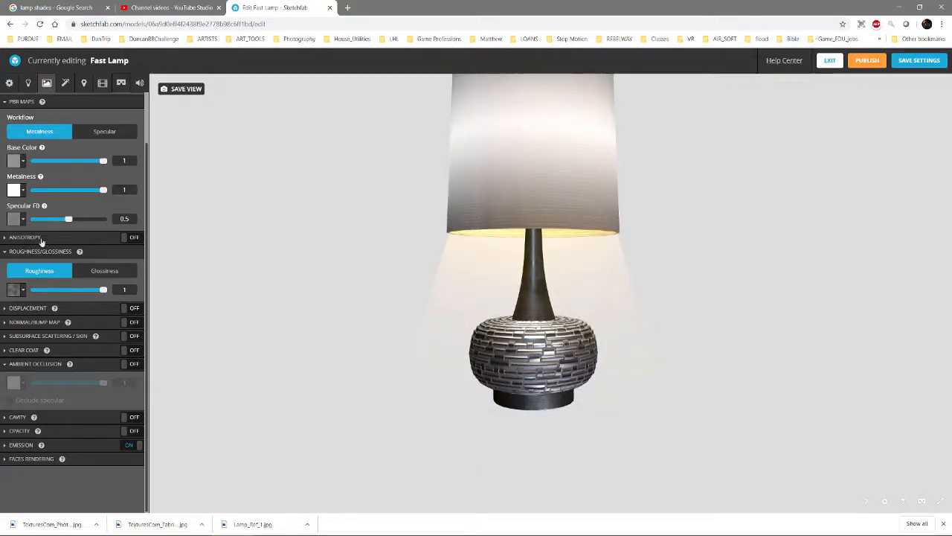
Give the m_metal material a brass base color of #FFCD8C and set its Specular F0 to 0.511
{"action": "left_click_drag", "start_coordinate": [67, 221], "coordinate": [76, 219]}
{"action": "left_click", "coordinate": [22, 161]}
{"action": "left_click_drag", "start_coordinate": [128, 288], "coordinate": [128, 281]}
{"action": "left_click", "coordinate": [71, 213]}
{"action": "mouse_move", "coordinate": [80, 215]}
{"action": "left_mouse_down"}
{"action": "mouse_move", "coordinate": [101, 204]}
{"action": "mouse_move", "coordinate": [60, 204]}
{"action": "left_mouse_up"}
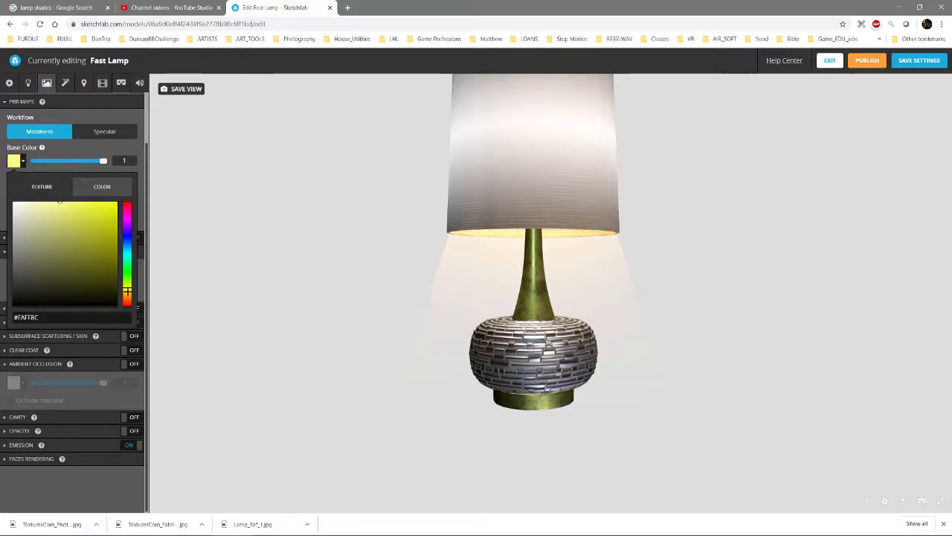
{"action": "left_click_drag", "start_coordinate": [127, 291], "coordinate": [127, 297]}
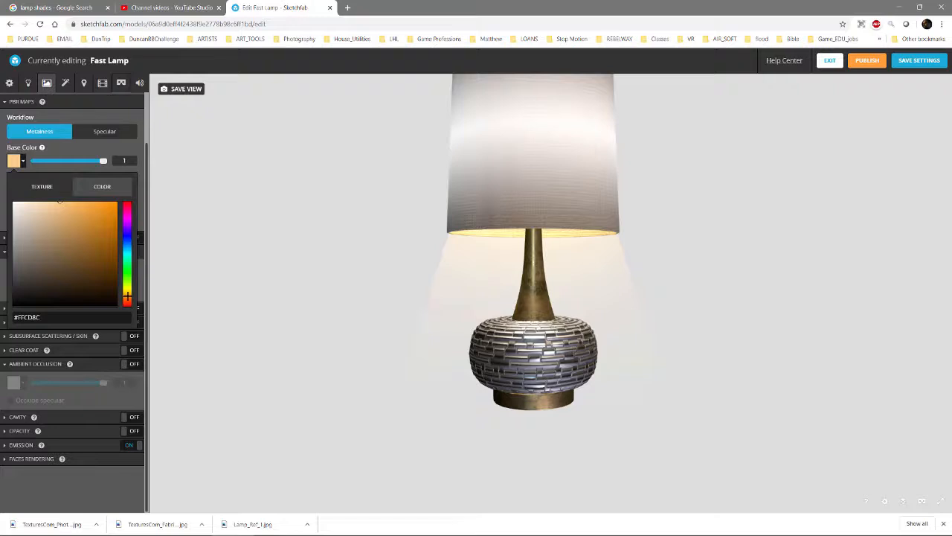
{"action": "left_click", "coordinate": [102, 153]}
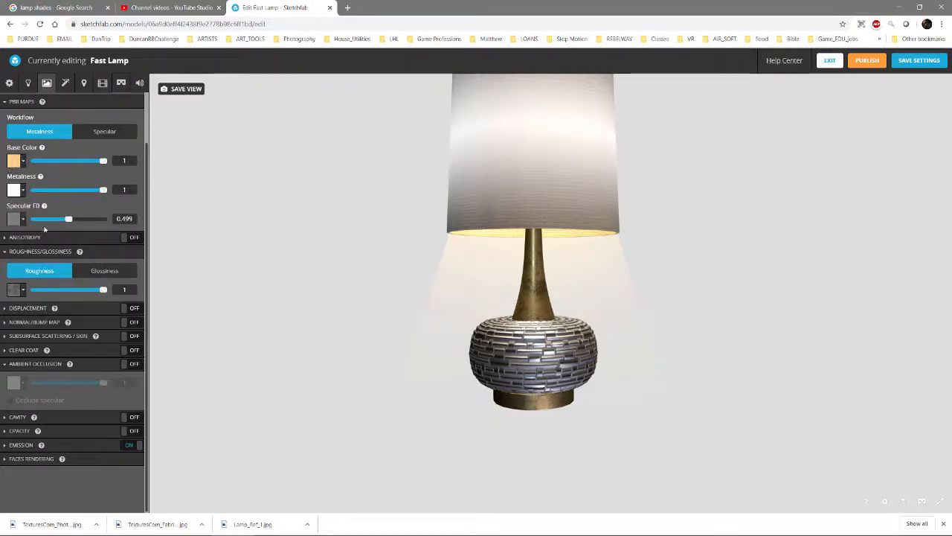
{"action": "mouse_move", "coordinate": [68, 219]}
{"action": "left_mouse_down"}
{"action": "mouse_move", "coordinate": [102, 220]}
{"action": "mouse_move", "coordinate": [60, 220]}
{"action": "mouse_move", "coordinate": [69, 226]}
{"action": "left_mouse_up"}
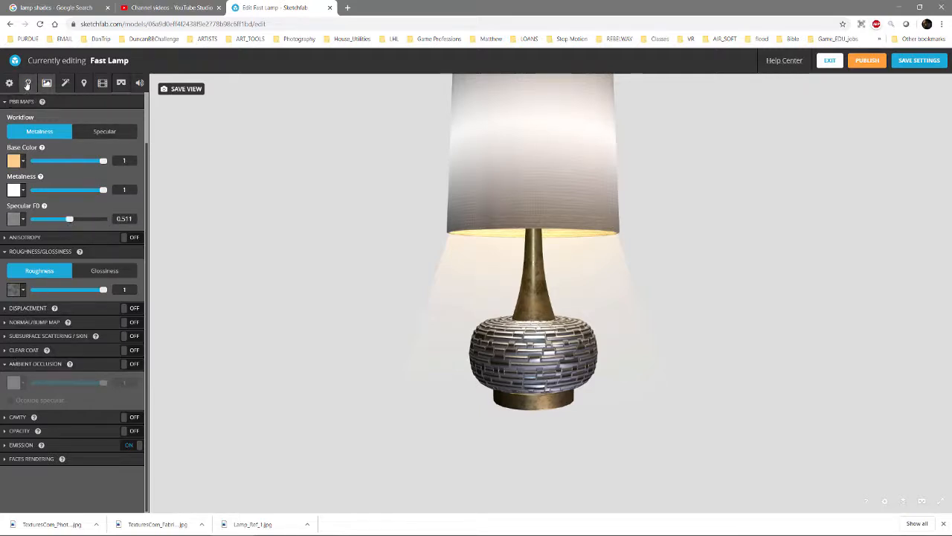
Turn on ground shadows in the scene's lighting settings and set their type to Baked AO
{"action": "left_click", "coordinate": [27, 82]}
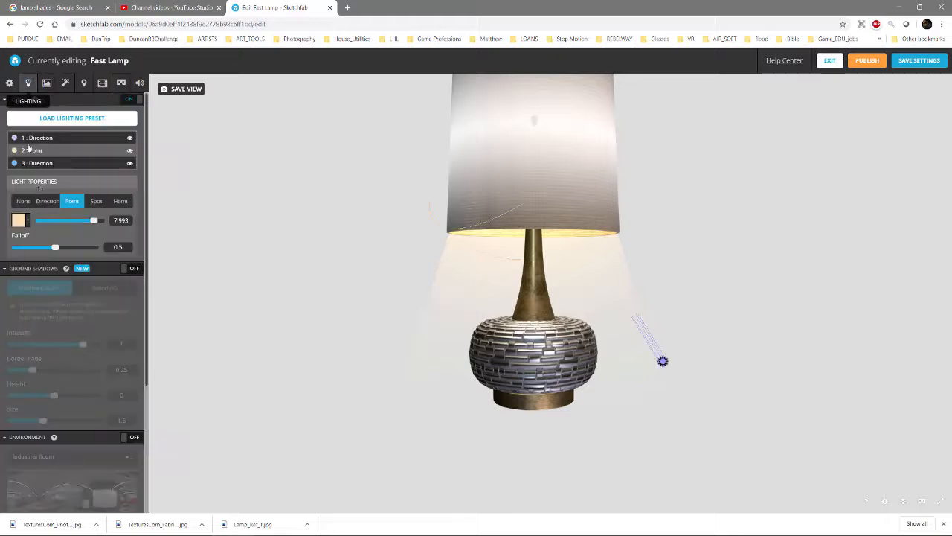
{"action": "left_click", "coordinate": [134, 270]}
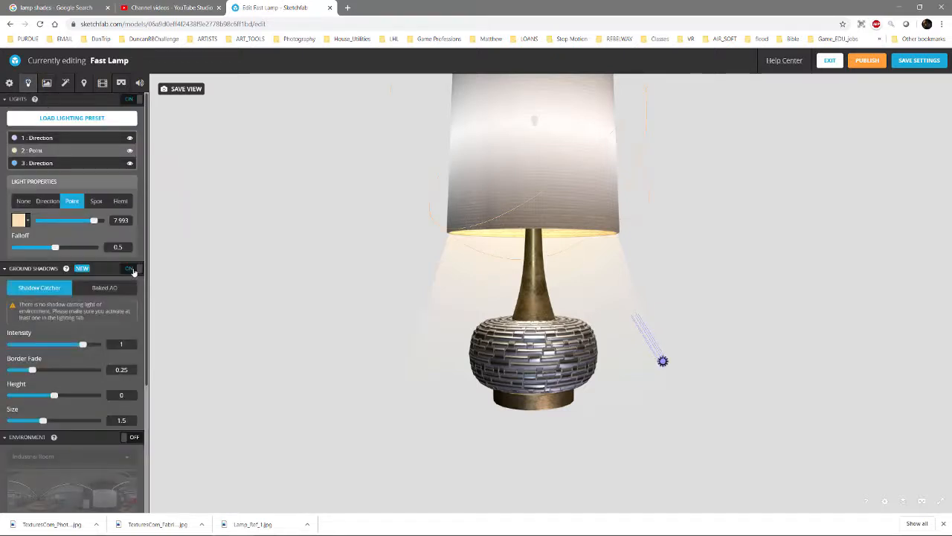
{"action": "left_click", "coordinate": [135, 269]}
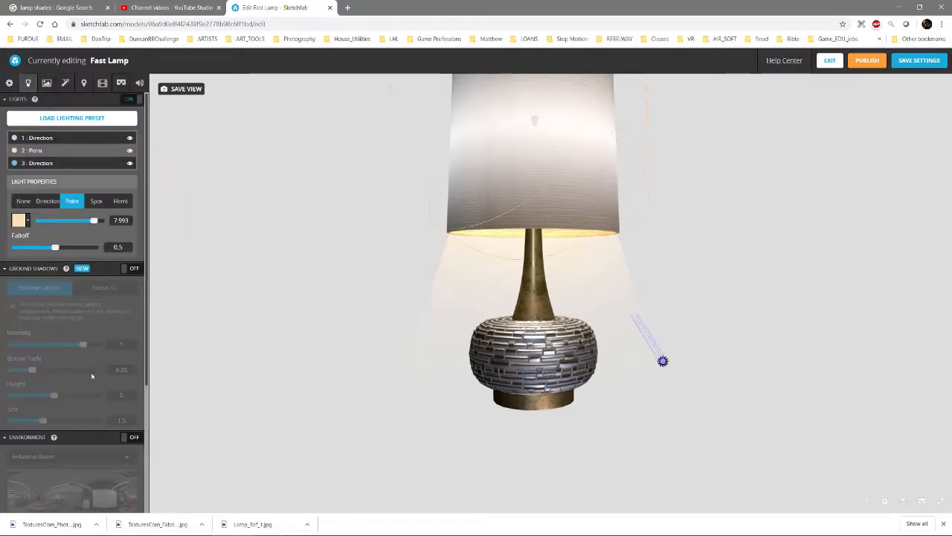
{"action": "left_click", "coordinate": [134, 270]}
{"action": "left_click", "coordinate": [133, 271]}
{"action": "scroll", "coordinate": [133, 273], "scroll_direction": "down", "scroll_amount": 1}
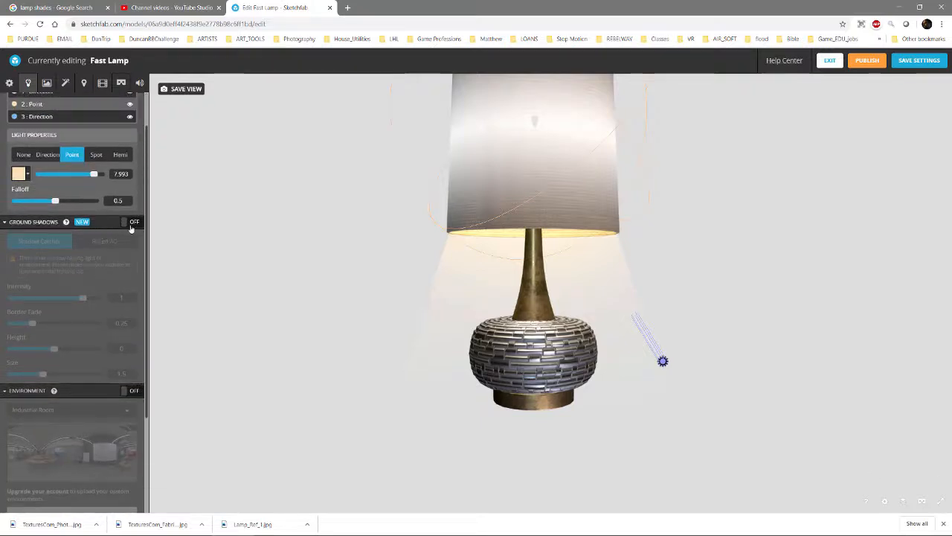
{"action": "left_click", "coordinate": [132, 223]}
{"action": "left_click", "coordinate": [102, 241]}
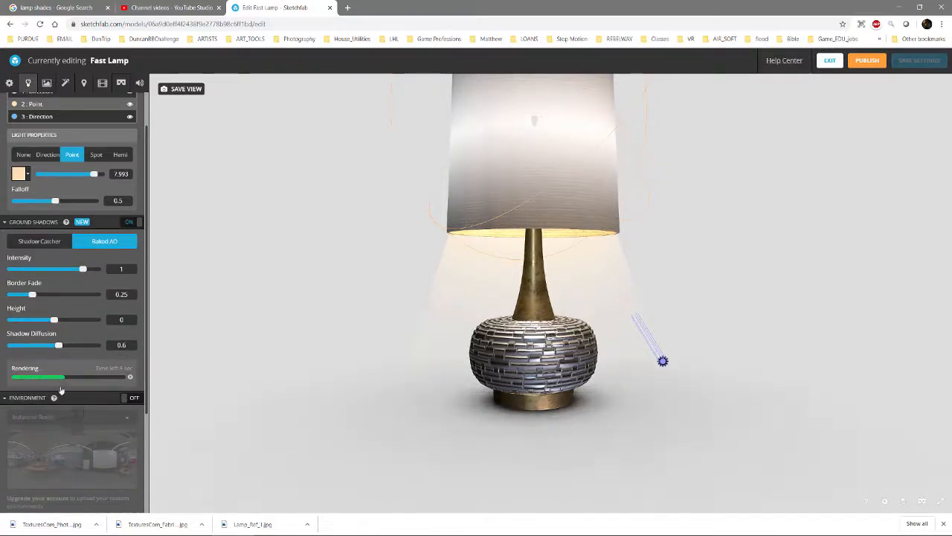
Turn on environment lighting for the scene and inspect its reflections on the lamp
{"action": "scroll", "coordinate": [131, 305], "scroll_direction": "down", "scroll_amount": 1}
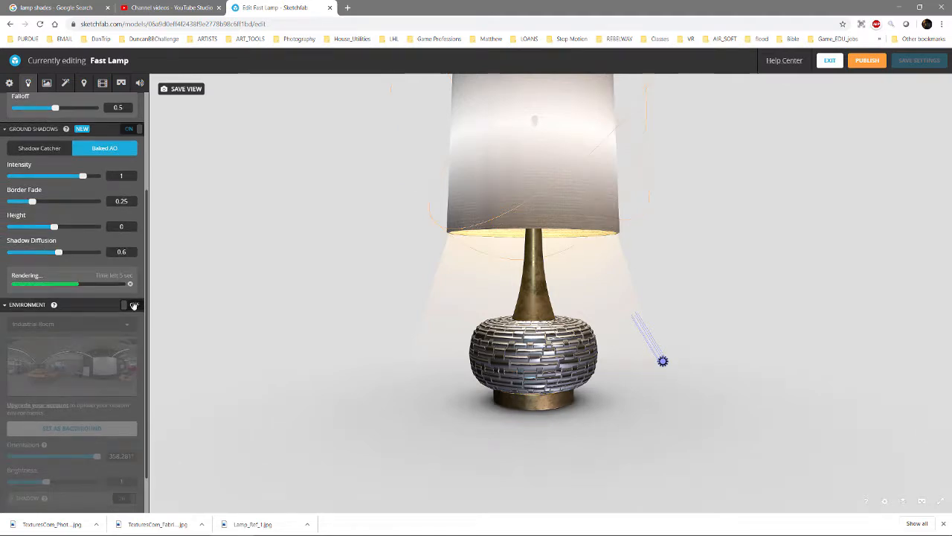
{"action": "left_click", "coordinate": [132, 306]}
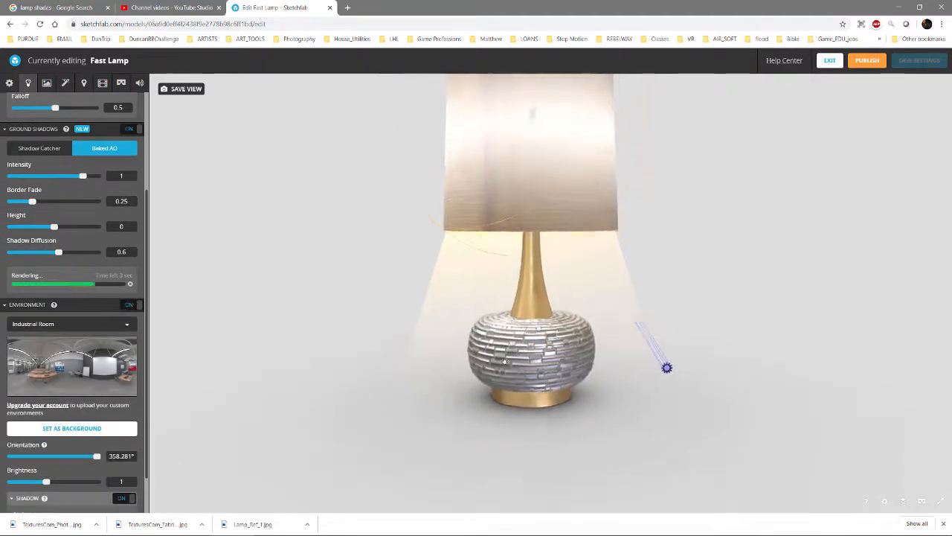
{"action": "scroll", "coordinate": [500, 360], "scroll_direction": "up", "scroll_amount": 3}
{"action": "left_click_drag", "start_coordinate": [498, 310], "coordinate": [480, 339]}
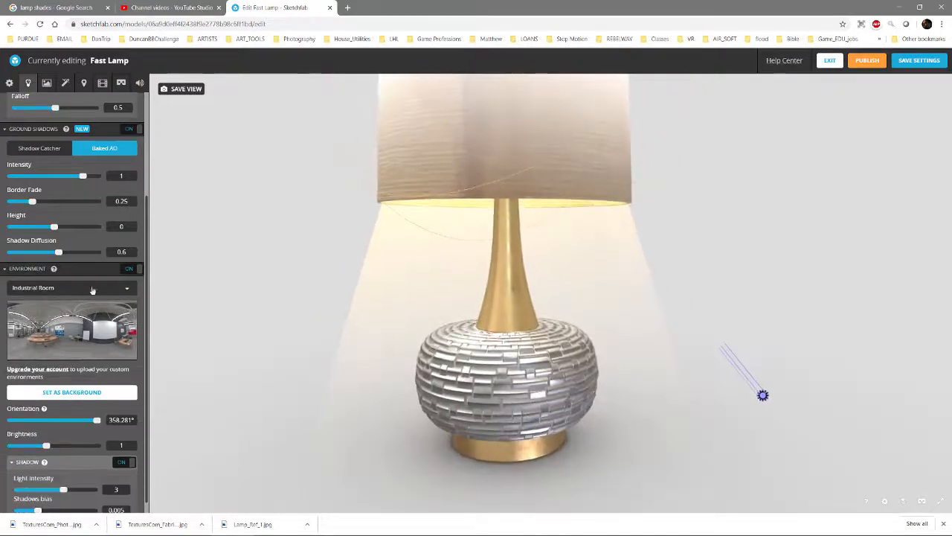
{"action": "scroll", "coordinate": [425, 389], "scroll_direction": "down", "scroll_amount": 4}
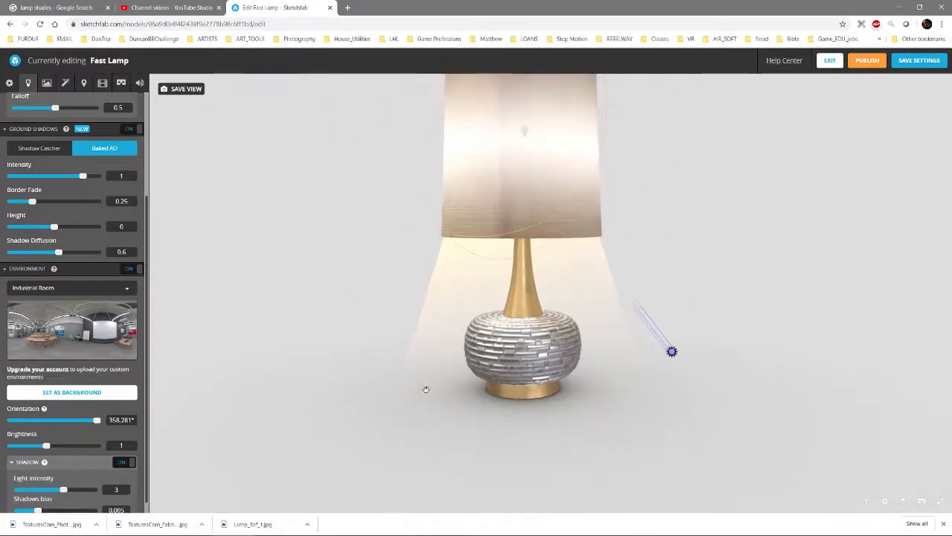
{"action": "left_click_drag", "start_coordinate": [439, 380], "coordinate": [552, 363]}
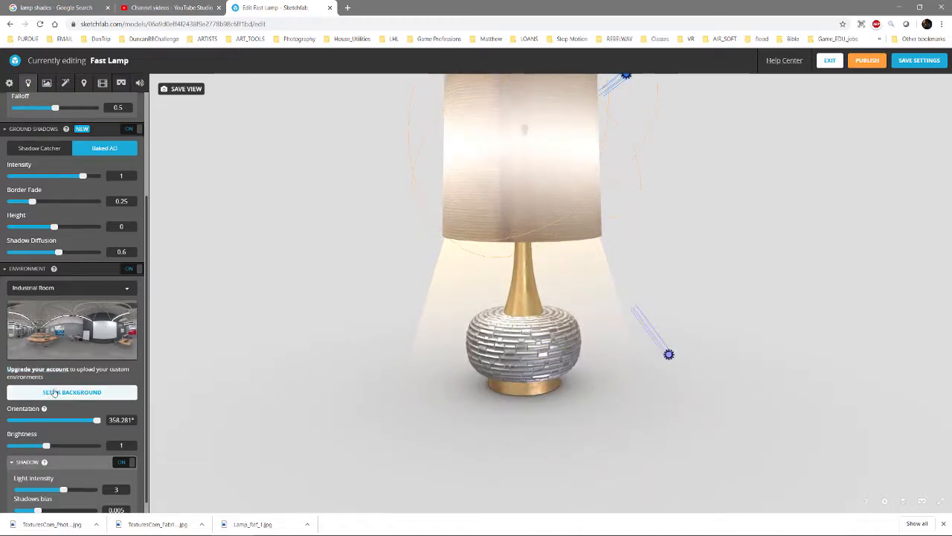
Try lighting the lamp with the Studio environment and the Glazed Patio by Restaurant environment
{"action": "left_click", "coordinate": [66, 289]}
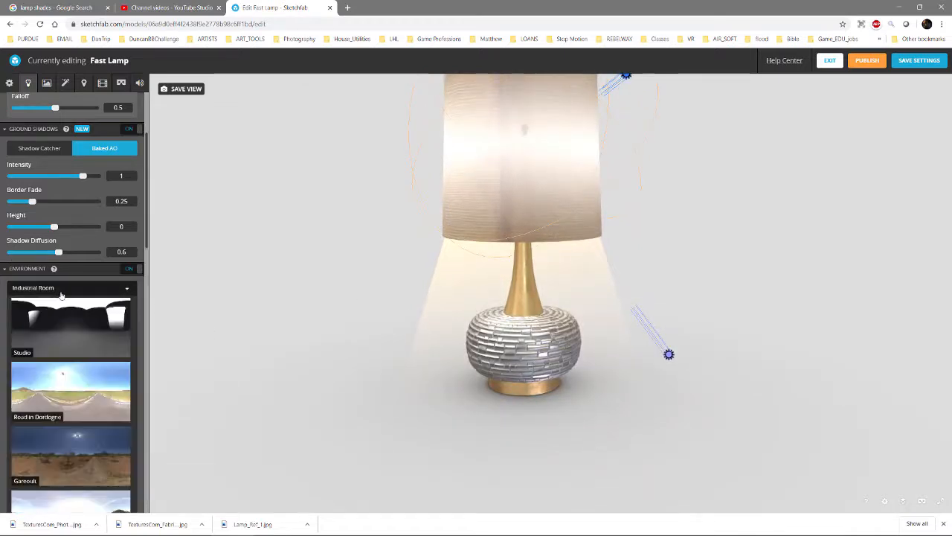
{"action": "left_click", "coordinate": [72, 330]}
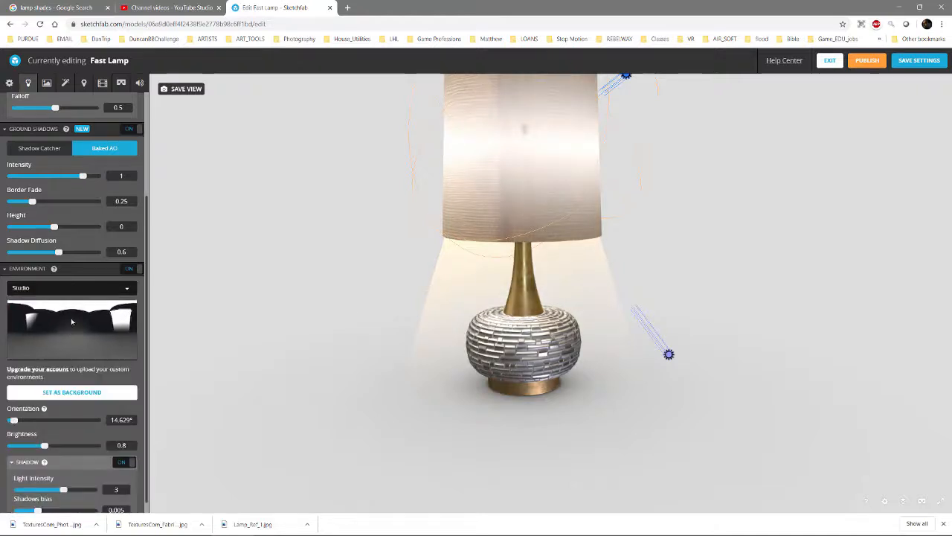
{"action": "left_click", "coordinate": [60, 289]}
{"action": "scroll", "coordinate": [75, 372], "scroll_direction": "down", "scroll_amount": 3}
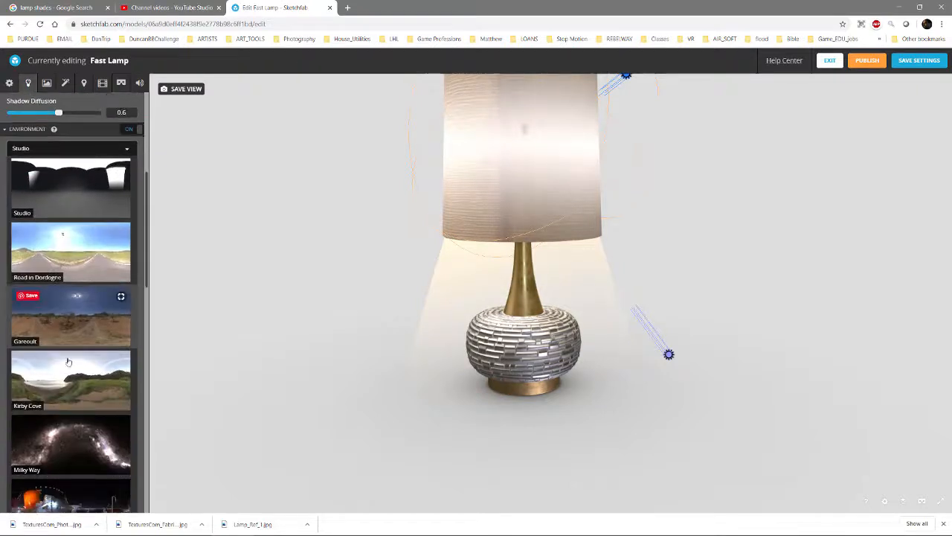
{"action": "scroll", "coordinate": [83, 398], "scroll_direction": "down", "scroll_amount": 3}
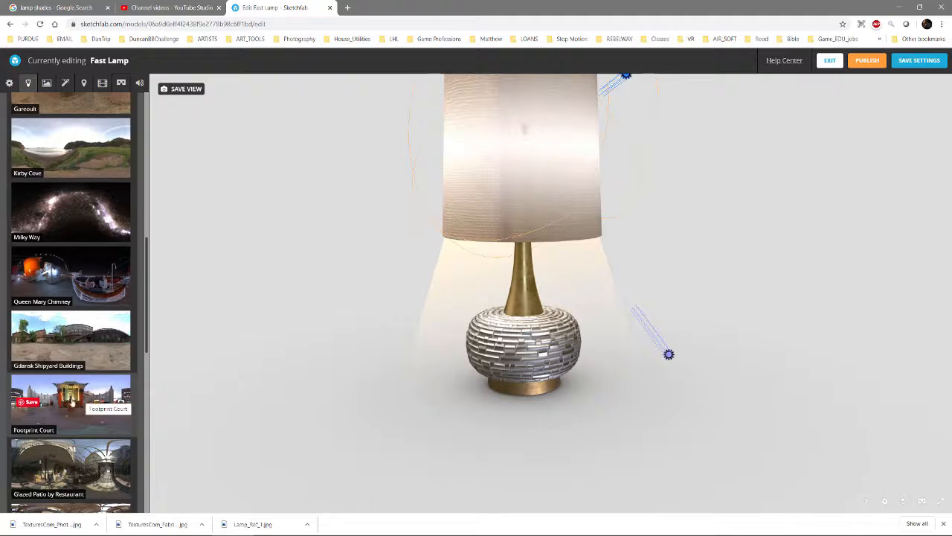
{"action": "scroll", "coordinate": [84, 398], "scroll_direction": "down", "scroll_amount": 1}
{"action": "left_click", "coordinate": [90, 381]}
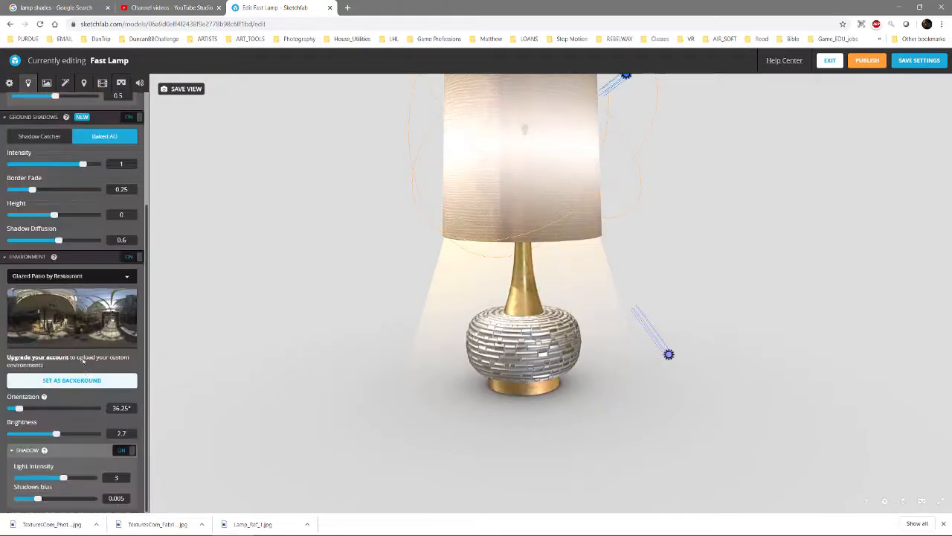
Try lighting the lamp with the Trinitatis Church environment and the Tokyo Big Sight environment
{"action": "left_click", "coordinate": [82, 280]}
{"action": "scroll", "coordinate": [75, 368], "scroll_direction": "down", "scroll_amount": 5}
{"action": "scroll", "coordinate": [75, 369], "scroll_direction": "down", "scroll_amount": 2}
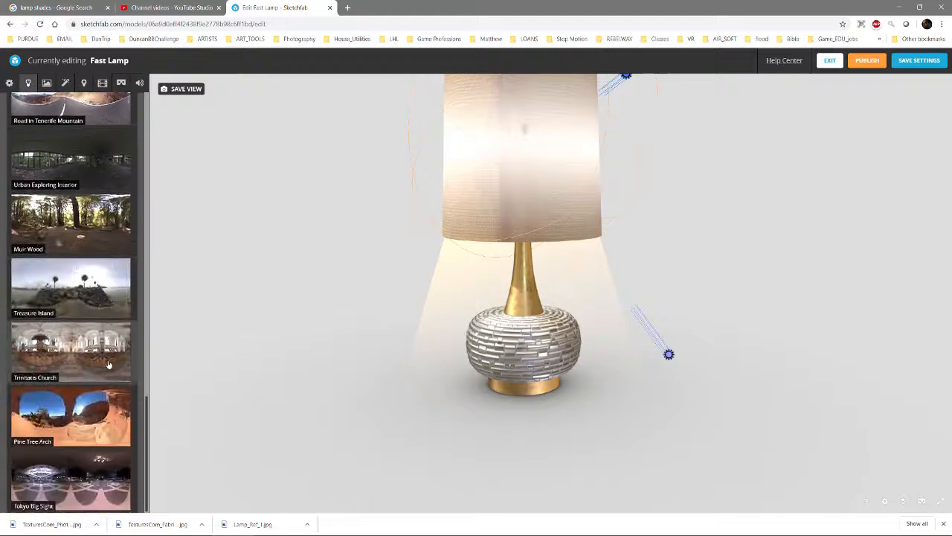
{"action": "left_click", "coordinate": [89, 362]}
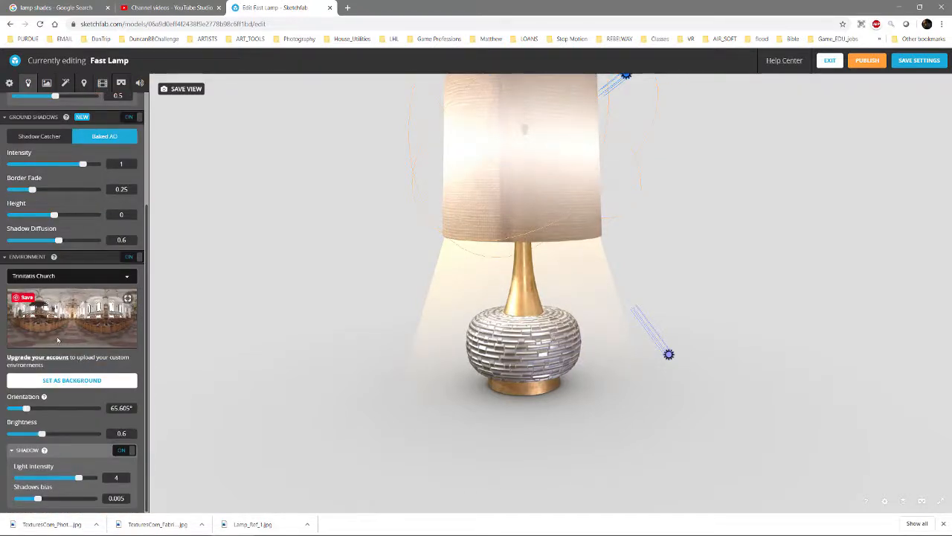
{"action": "left_click", "coordinate": [89, 277]}
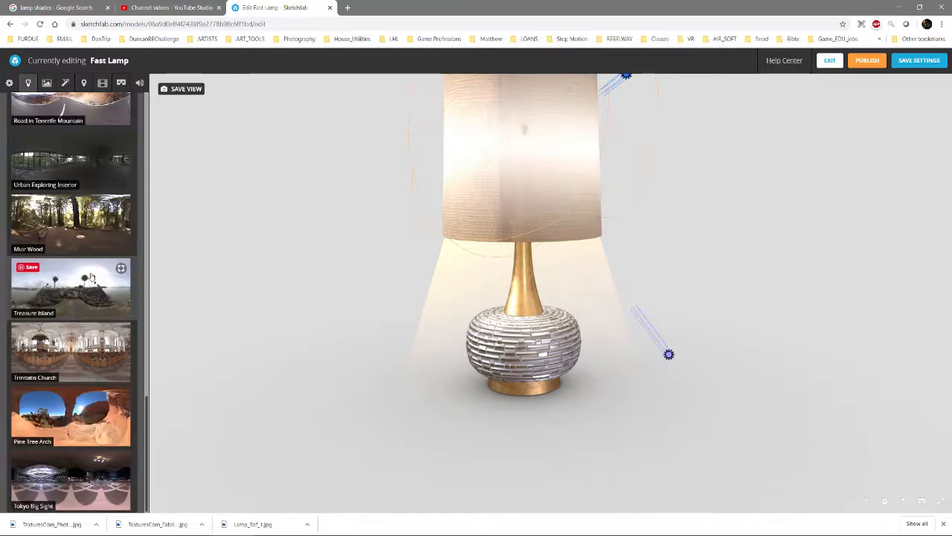
{"action": "left_click", "coordinate": [70, 480]}
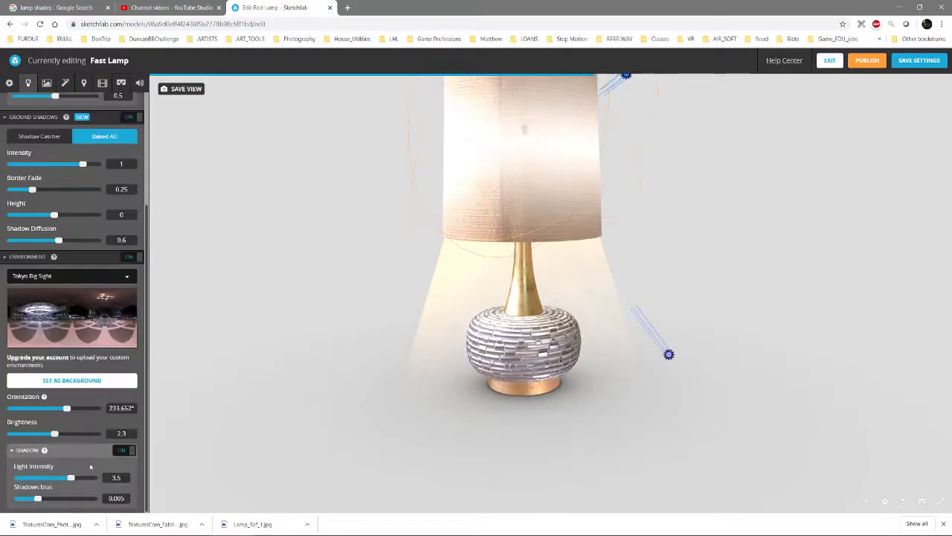
Set the scene's lighting environment back to Industrial Room
{"action": "left_click", "coordinate": [47, 276]}
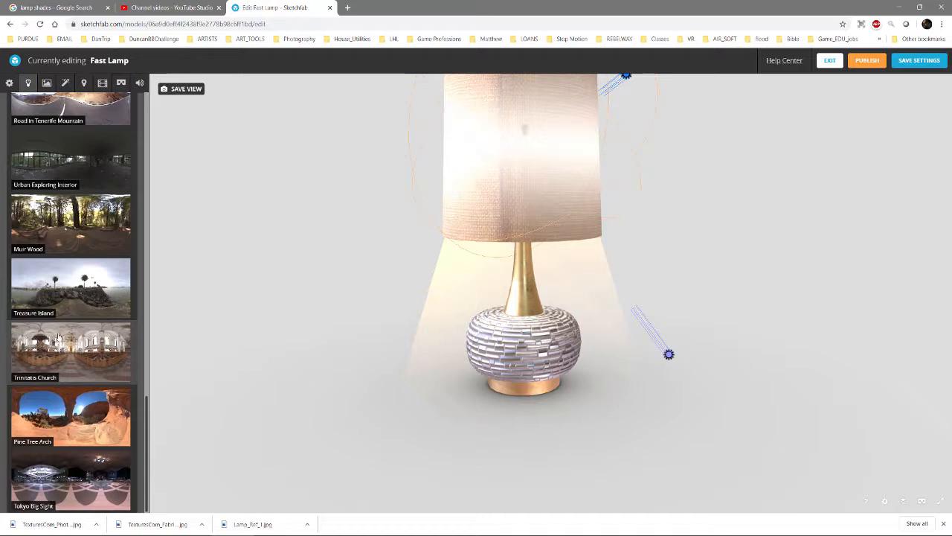
{"action": "scroll", "coordinate": [51, 328], "scroll_direction": "down", "scroll_amount": 3}
{"action": "scroll", "coordinate": [50, 328], "scroll_direction": "up", "scroll_amount": 3}
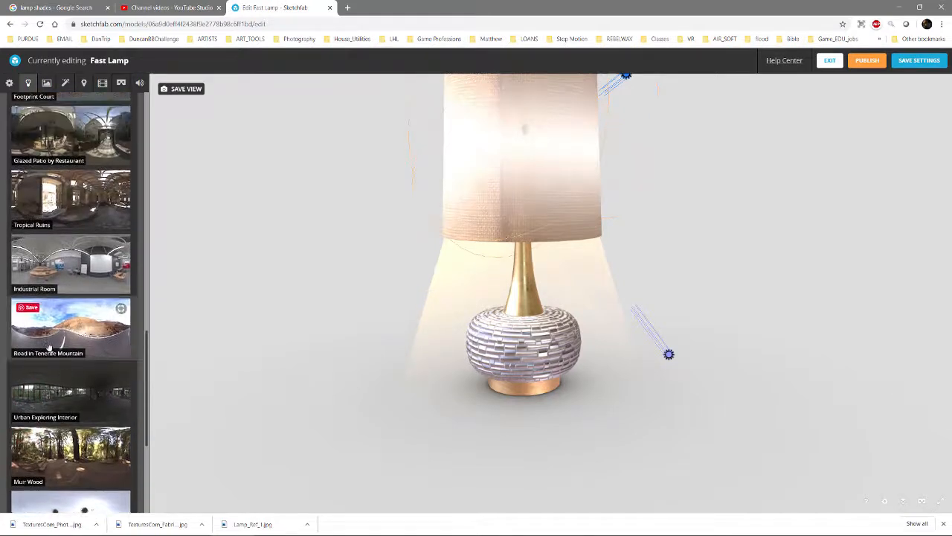
{"action": "left_click", "coordinate": [77, 272]}
Select the light bulb's material inside the shade and turn off its emission
{"action": "left_click_drag", "start_coordinate": [698, 314], "coordinate": [505, 251]}
{"action": "scroll", "coordinate": [521, 261], "scroll_direction": "up", "scroll_amount": 10}
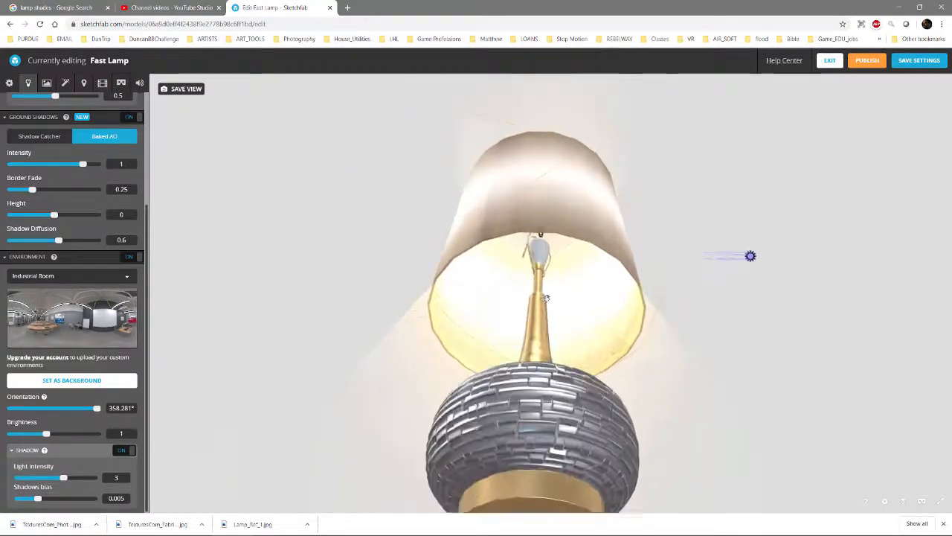
{"action": "scroll", "coordinate": [555, 274], "scroll_direction": "up", "scroll_amount": 3}
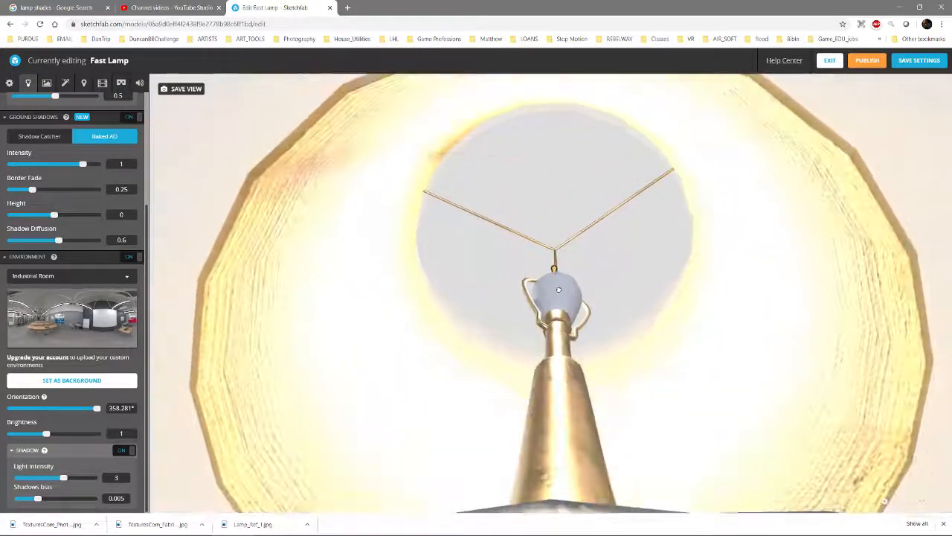
{"action": "left_click_drag", "start_coordinate": [558, 294], "coordinate": [511, 354]}
{"action": "left_click", "coordinate": [48, 84]}
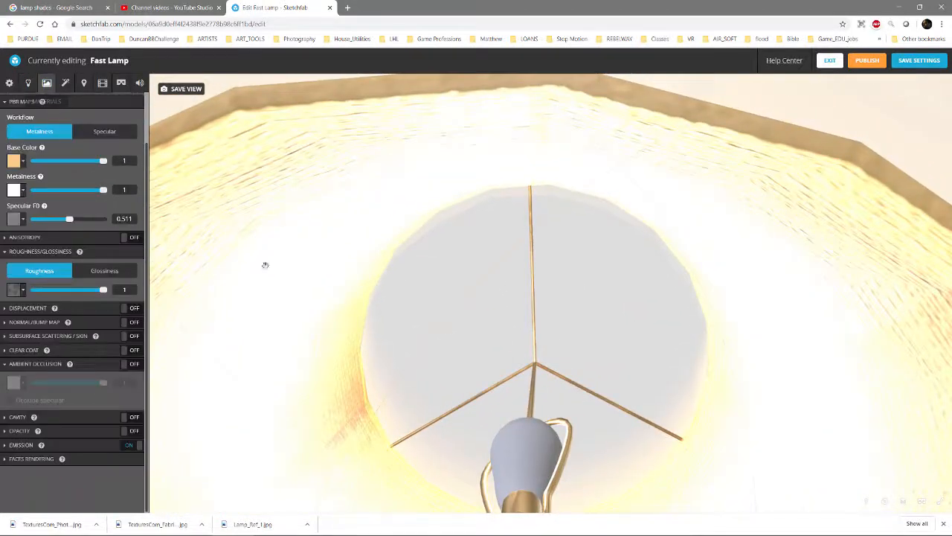
{"action": "left_click", "coordinate": [520, 457]}
{"action": "scroll", "coordinate": [446, 394], "scroll_direction": "down", "scroll_amount": 5}
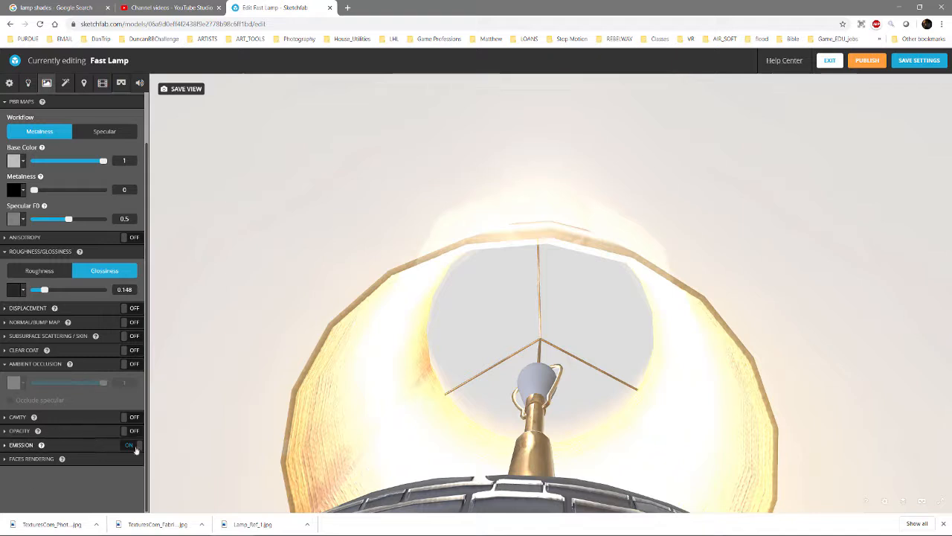
{"action": "left_click", "coordinate": [6, 445]}
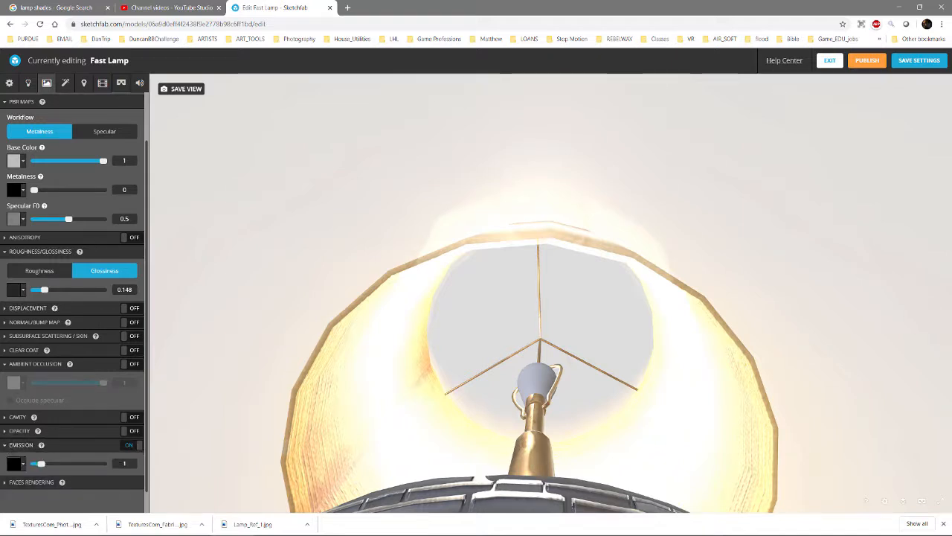
{"action": "left_click", "coordinate": [131, 445]}
Turn on opacity for the bulb material, use Refraction as its type, and set the opacity to 0.062
{"action": "left_click", "coordinate": [6, 432]}
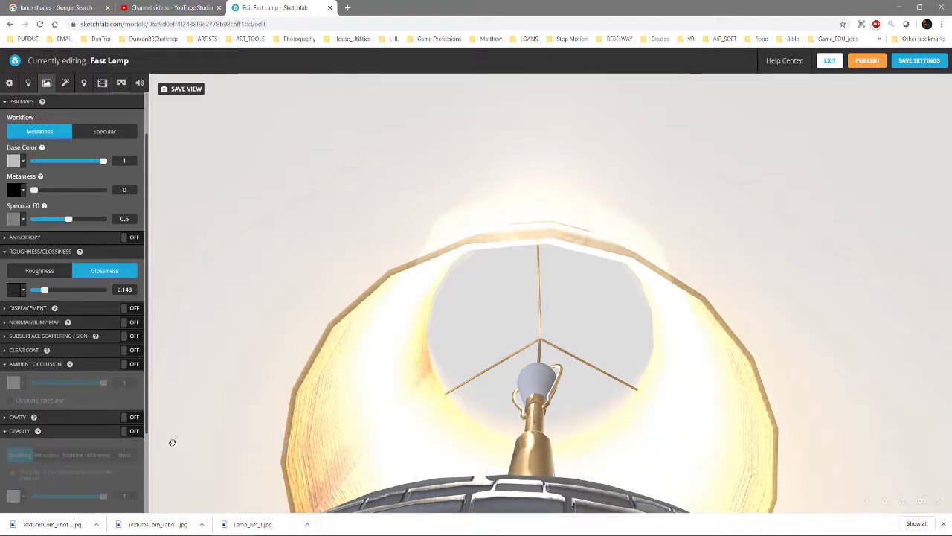
{"action": "left_click", "coordinate": [131, 430]}
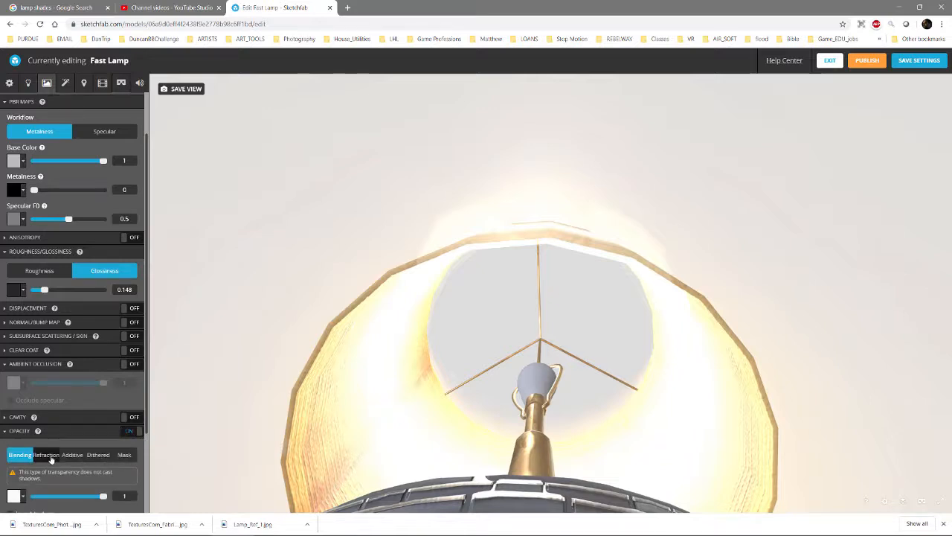
{"action": "left_click", "coordinate": [46, 455]}
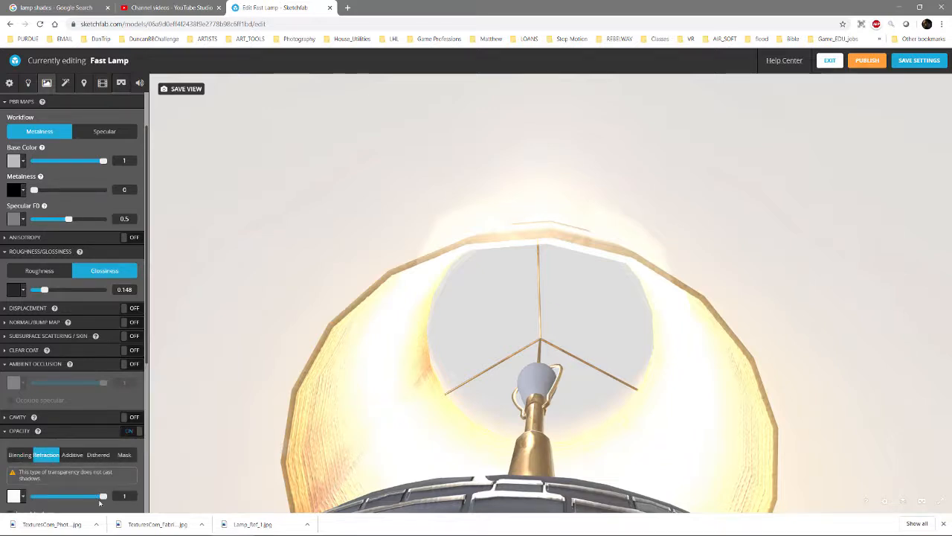
{"action": "left_click", "coordinate": [54, 496]}
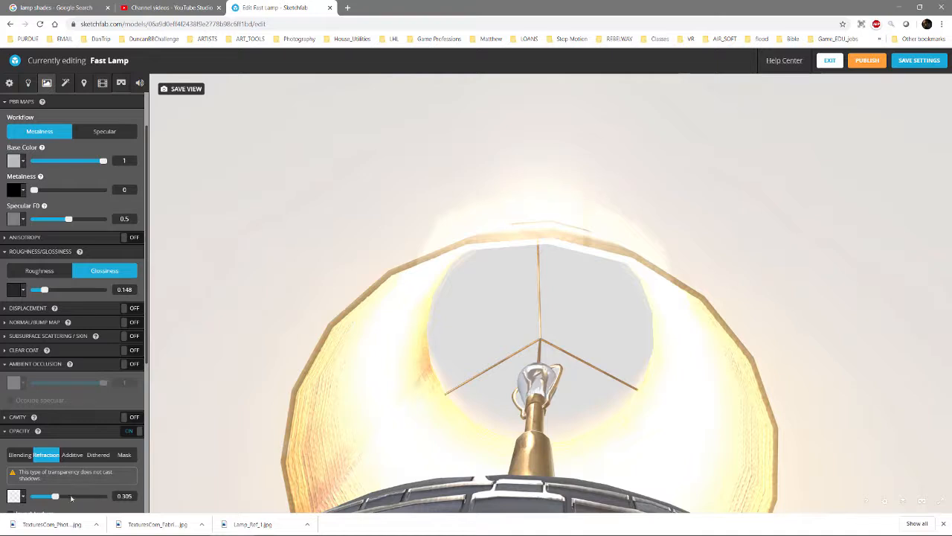
{"action": "left_click_drag", "start_coordinate": [513, 358], "coordinate": [525, 380]}
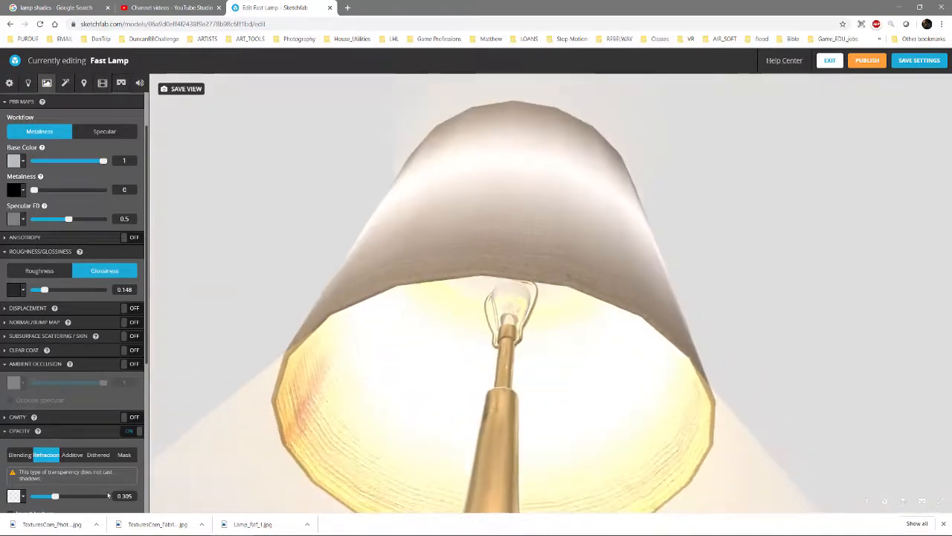
{"action": "left_click_drag", "start_coordinate": [46, 497], "coordinate": [37, 496]}
Set the bulb material's index of refraction to 1.001 and inspect the filament through the glass
{"action": "left_click_drag", "start_coordinate": [481, 282], "coordinate": [563, 343]}
{"action": "scroll", "coordinate": [565, 323], "scroll_direction": "up", "scroll_amount": 6}
{"action": "scroll", "coordinate": [563, 342], "scroll_direction": "up", "scroll_amount": 2}
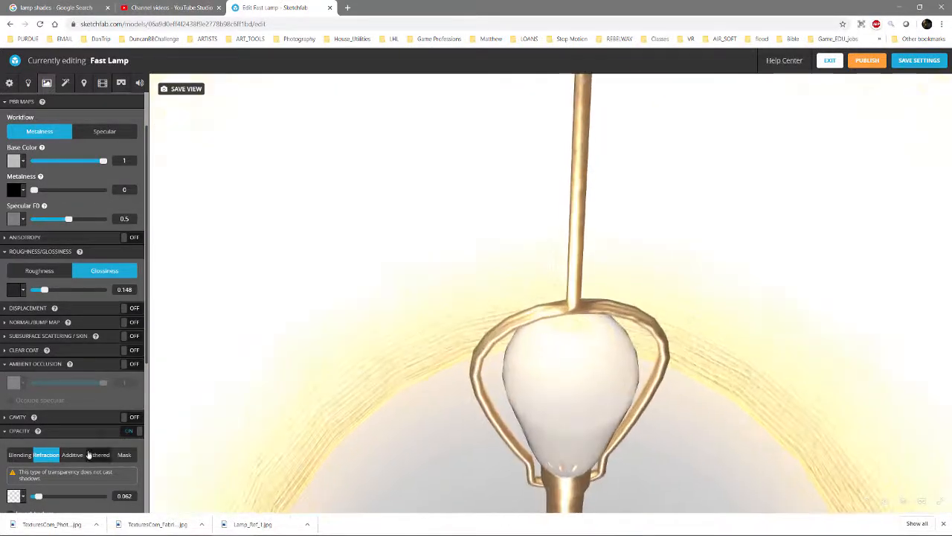
{"action": "scroll", "coordinate": [26, 385], "scroll_direction": "down", "scroll_amount": 2}
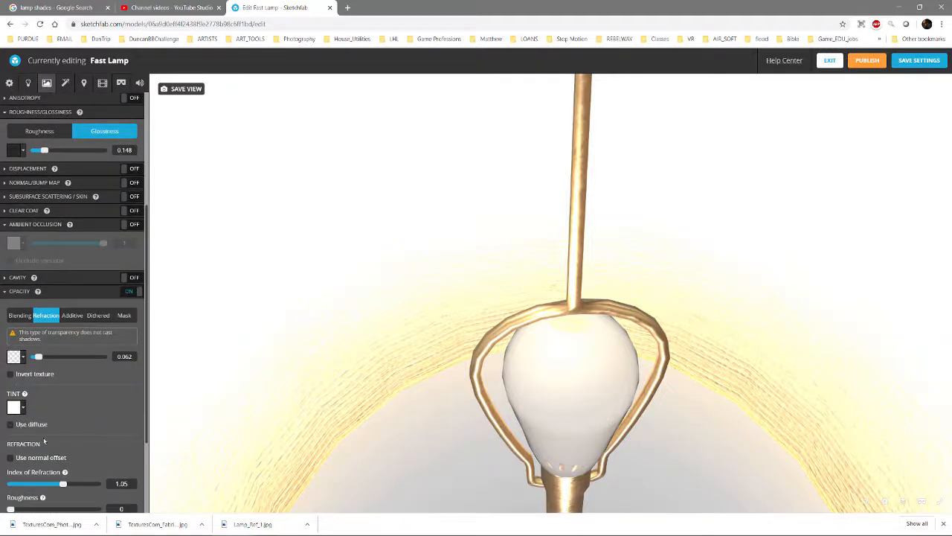
{"action": "scroll", "coordinate": [41, 397], "scroll_direction": "down", "scroll_amount": 1}
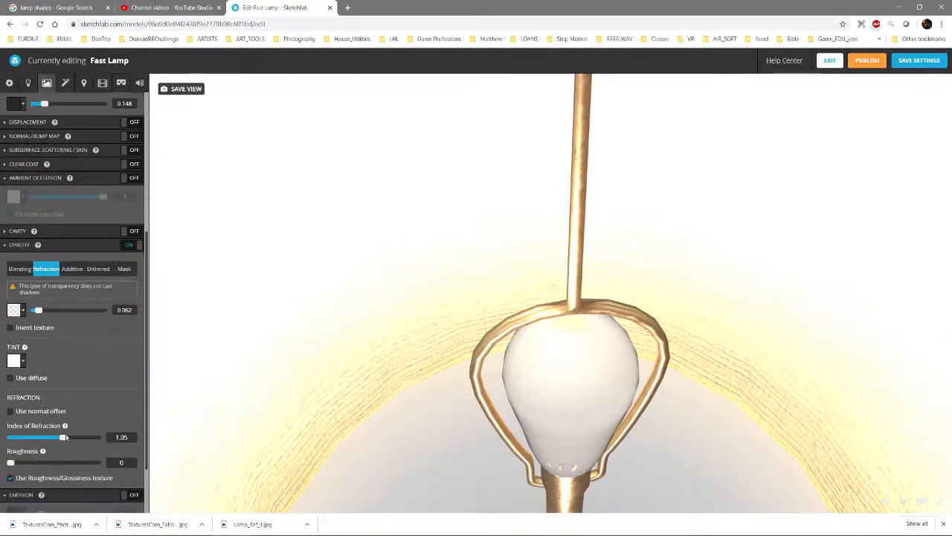
{"action": "left_click_drag", "start_coordinate": [64, 438], "coordinate": [39, 439]}
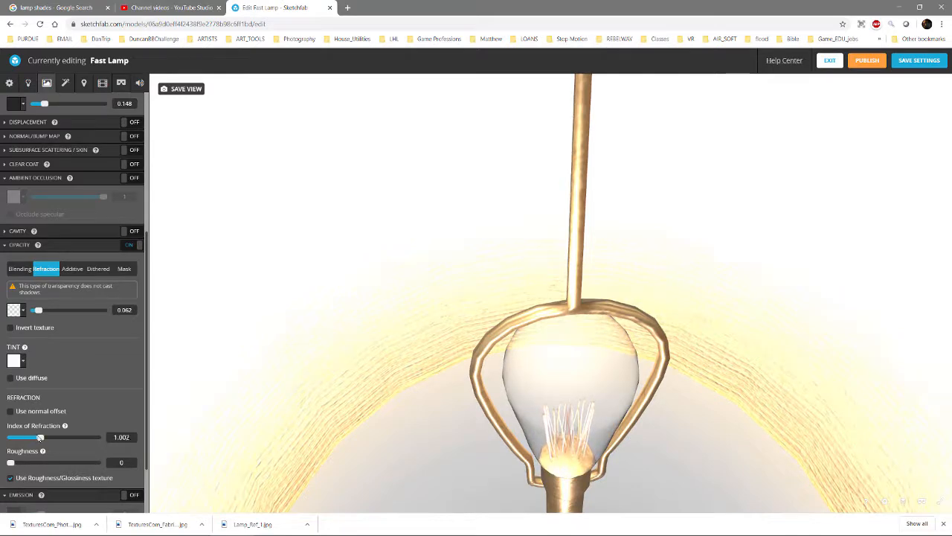
{"action": "left_click_drag", "start_coordinate": [410, 328], "coordinate": [186, 307]}
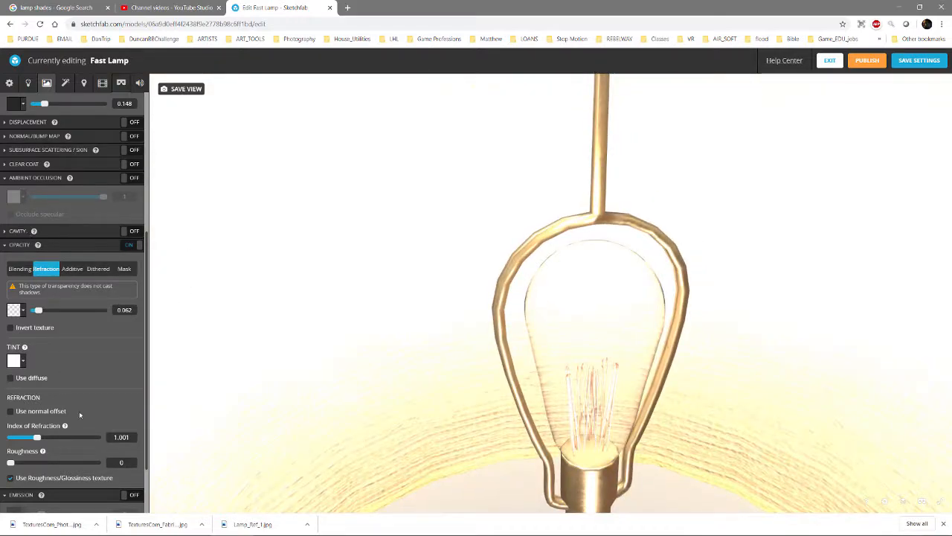
Set the bulb material's glossiness to 0.923 and inspect the glass up close
{"action": "scroll", "coordinate": [82, 343], "scroll_direction": "up", "scroll_amount": 3}
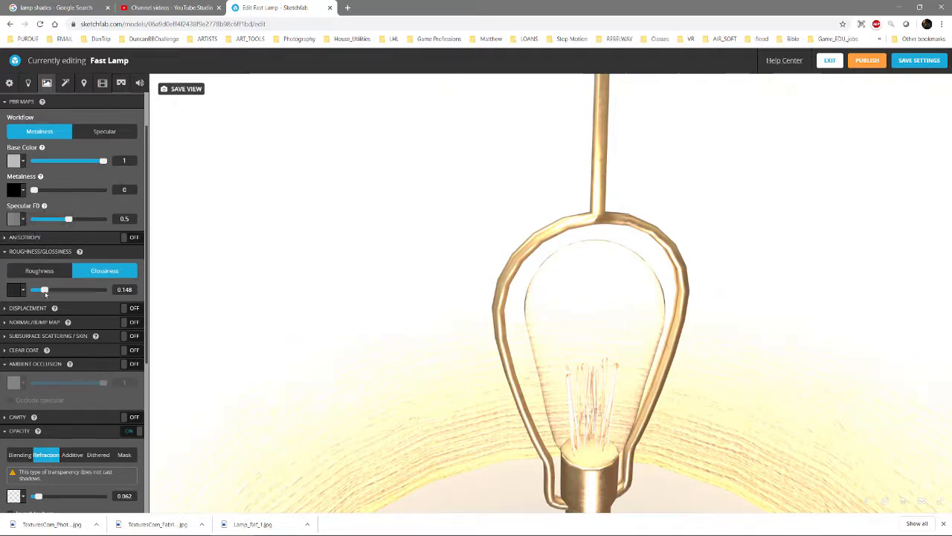
{"action": "left_click_drag", "start_coordinate": [641, 237], "coordinate": [639, 266]}
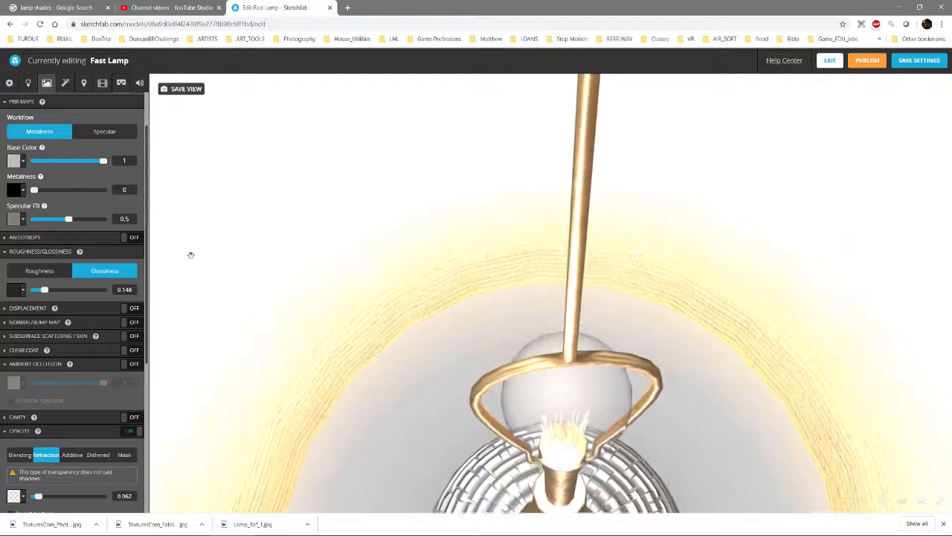
{"action": "left_click_drag", "start_coordinate": [44, 290], "coordinate": [97, 294]}
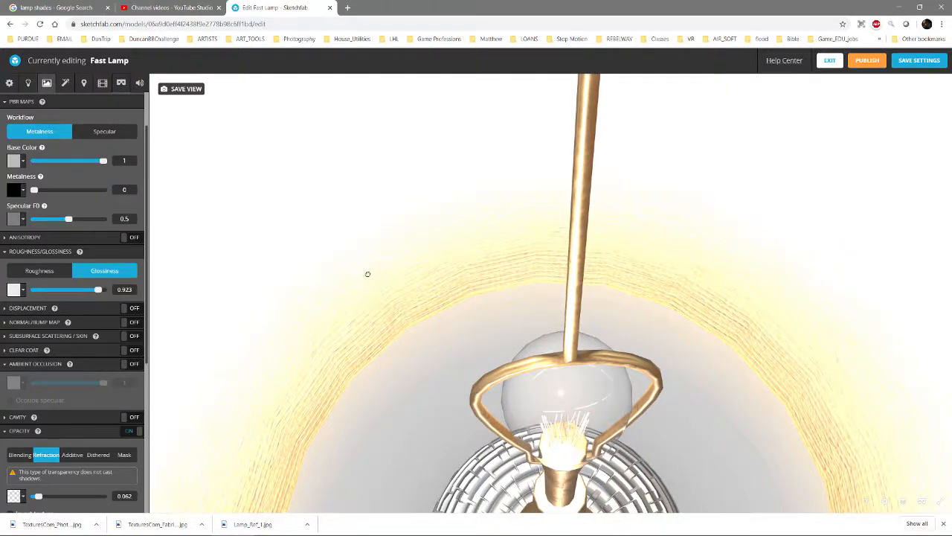
{"action": "left_click_drag", "start_coordinate": [367, 274], "coordinate": [370, 253]}
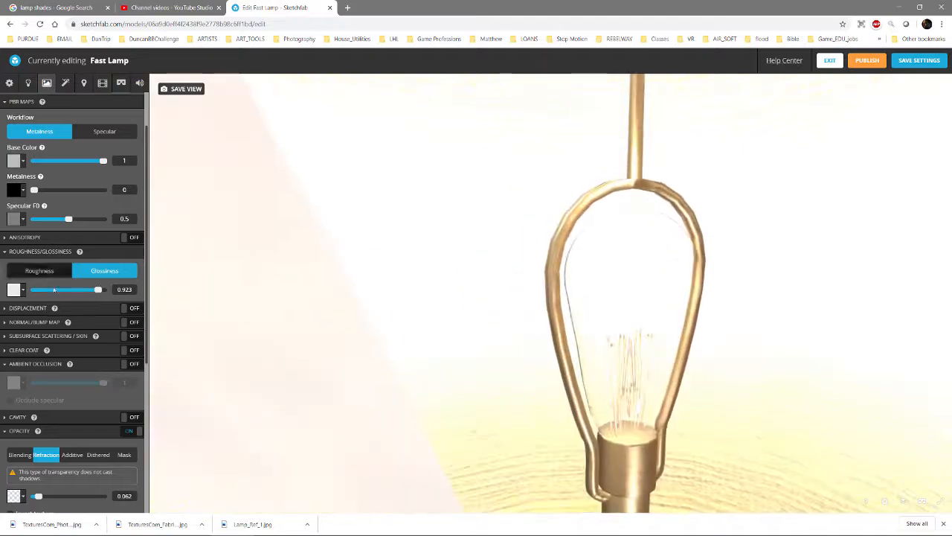
Turn on Clear Coat for the bulb material and inspect the glass from several angles
{"action": "left_click_drag", "start_coordinate": [476, 257], "coordinate": [170, 340]}
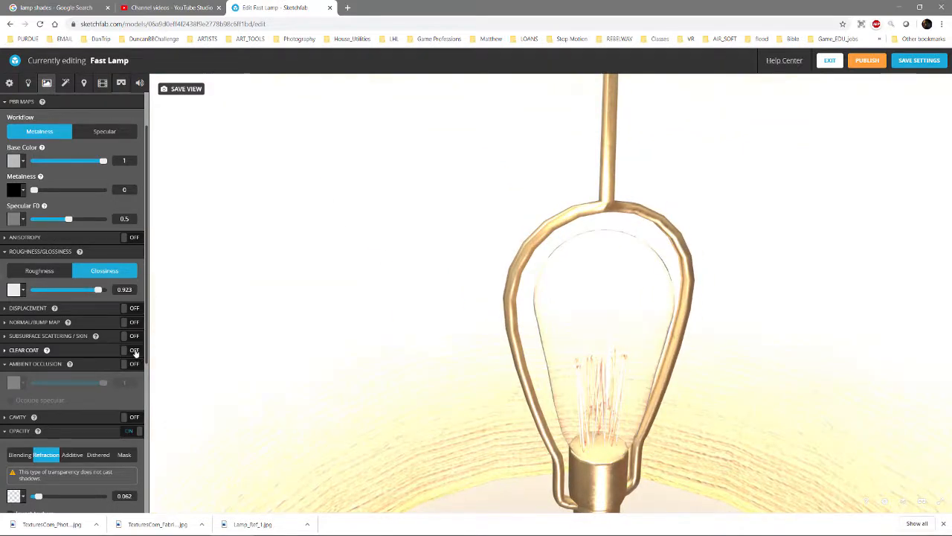
{"action": "left_click", "coordinate": [6, 351]}
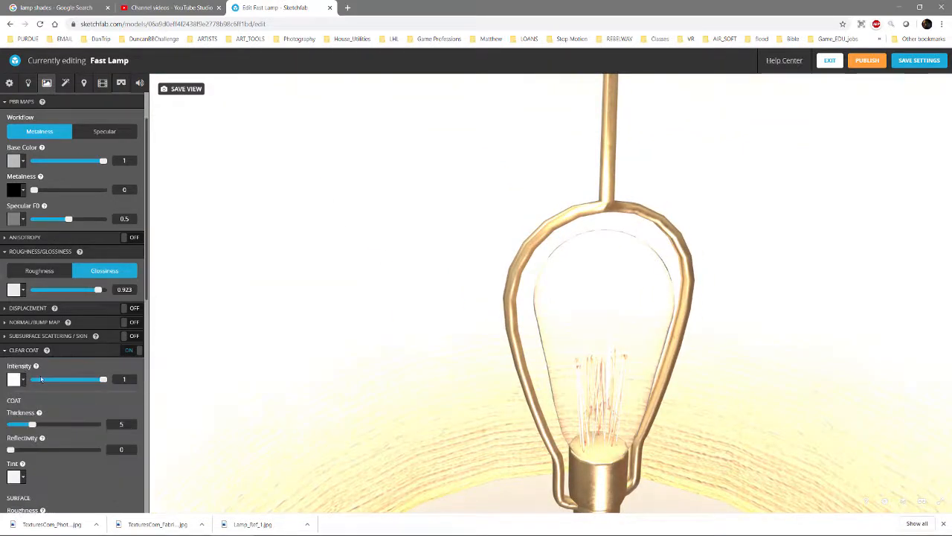
{"action": "left_click_drag", "start_coordinate": [468, 317], "coordinate": [461, 295]}
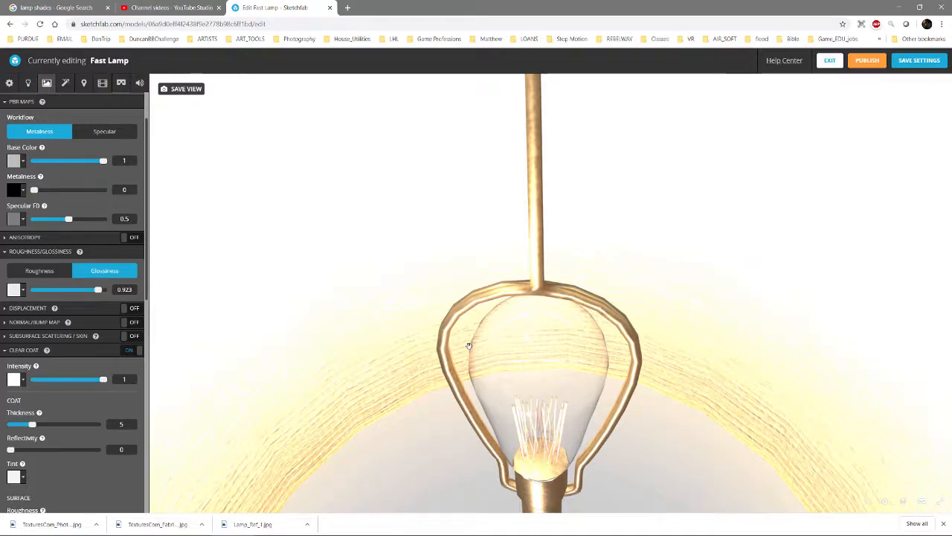
{"action": "left_click_drag", "start_coordinate": [589, 352], "coordinate": [556, 327]}
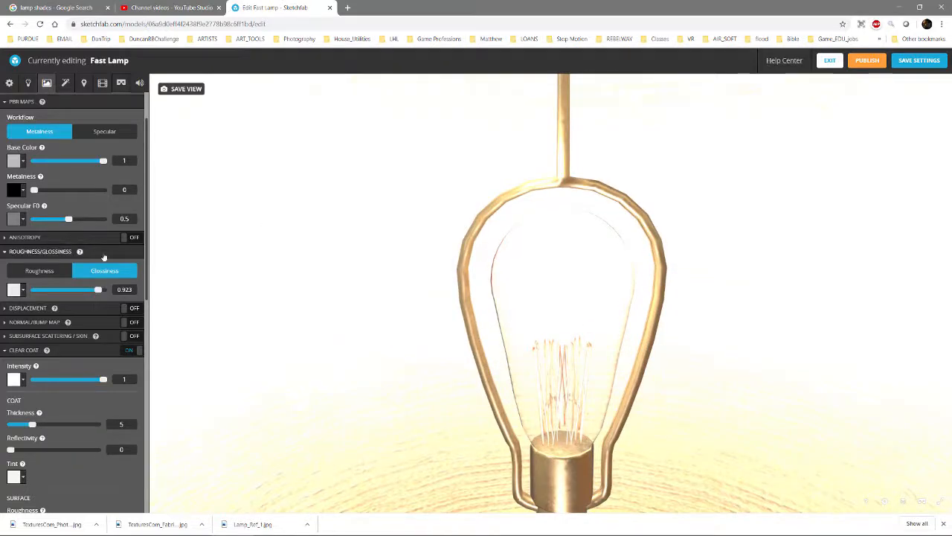
Collapse the bulb material's Clear Coat, Ambient Occlusion and Opacity settings and inspect the filament up close
{"action": "scroll", "coordinate": [86, 180], "scroll_direction": "down", "scroll_amount": 2}
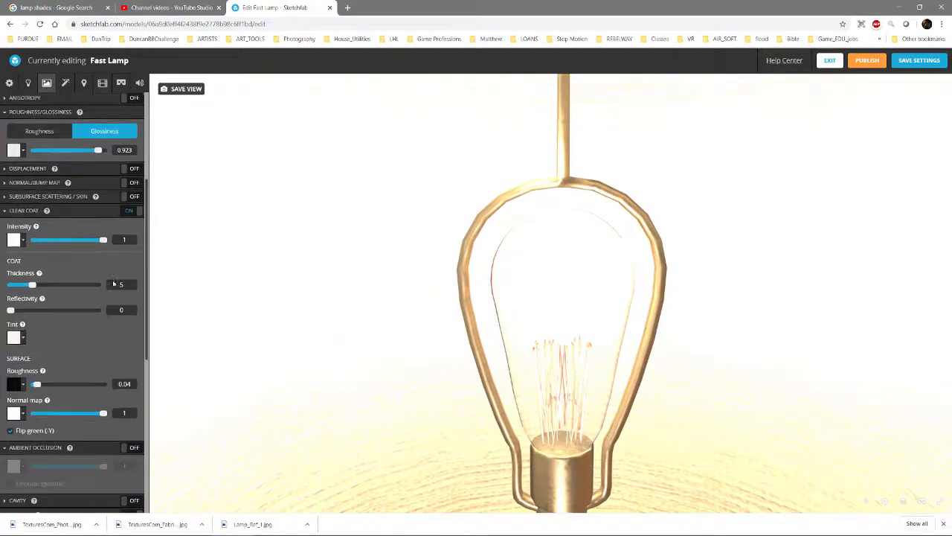
{"action": "left_click", "coordinate": [22, 210]}
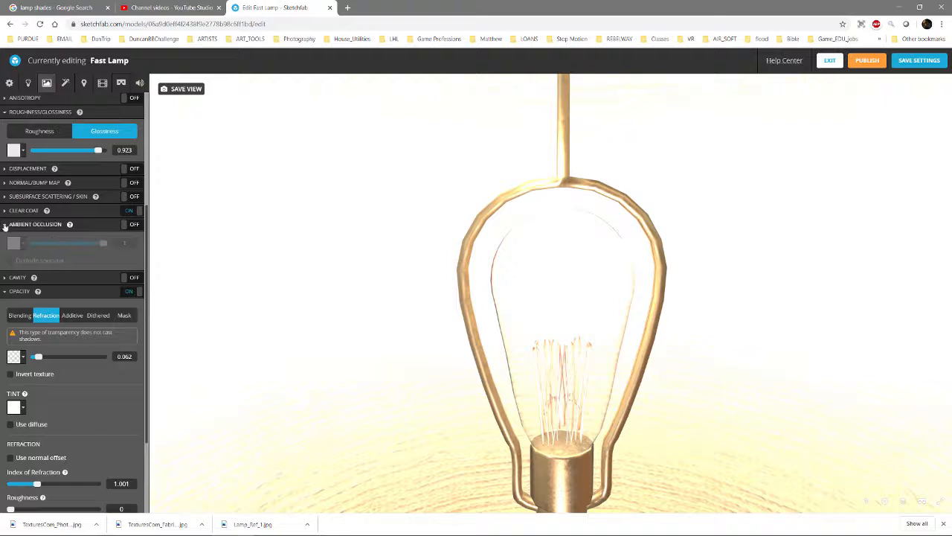
{"action": "left_click", "coordinate": [4, 224]}
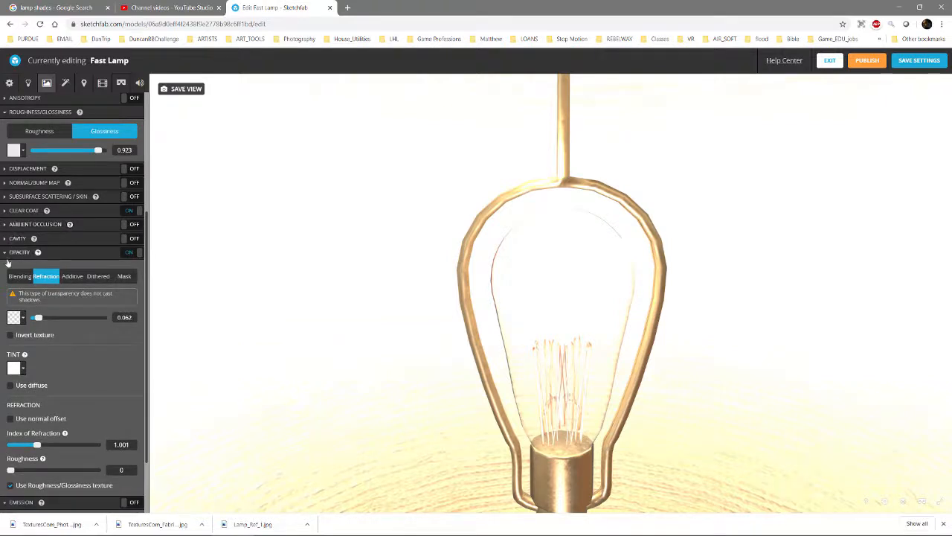
{"action": "left_click", "coordinate": [4, 254]}
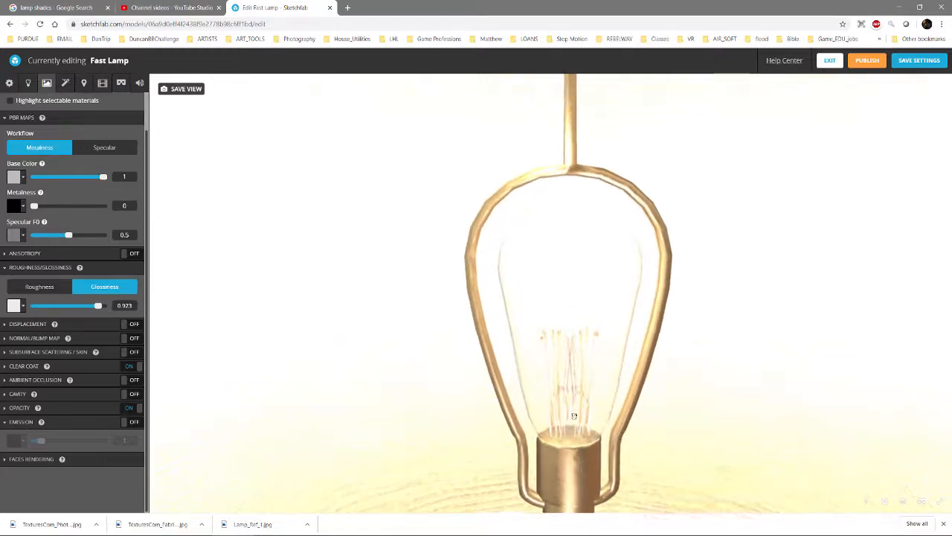
{"action": "scroll", "coordinate": [595, 377], "scroll_direction": "up", "scroll_amount": 5}
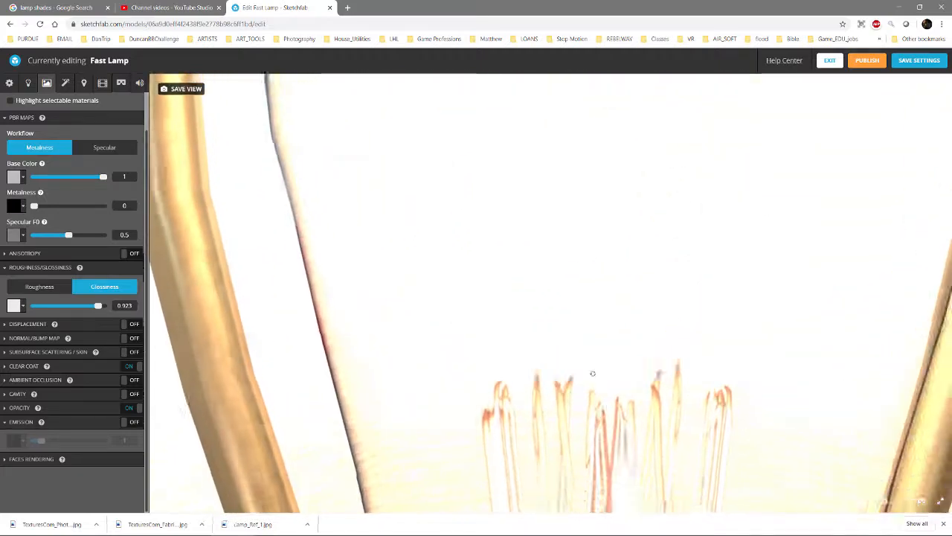
{"action": "scroll", "coordinate": [520, 339], "scroll_direction": "down", "scroll_amount": 5}
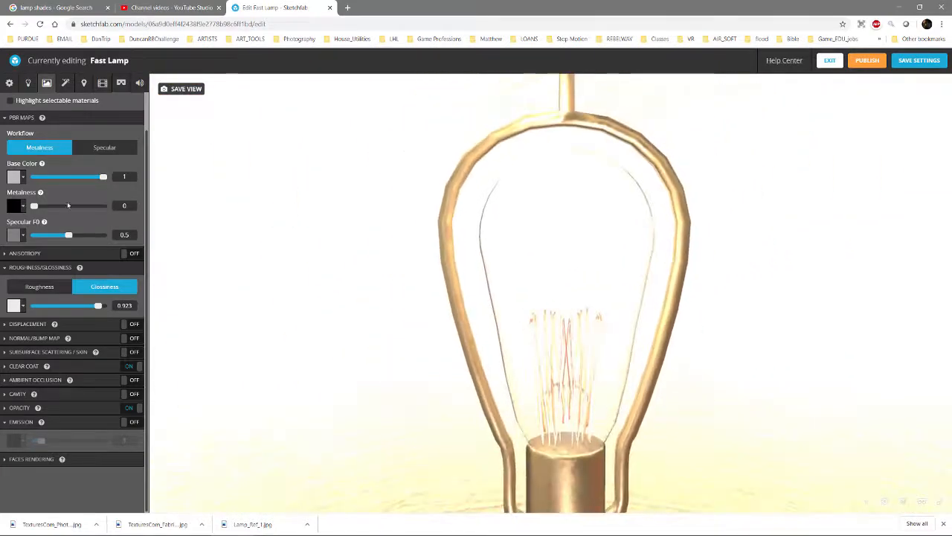
Select the m_filament material, switch it from Glossiness to Roughness, and set the roughness to 1
{"action": "scroll", "coordinate": [74, 224], "scroll_direction": "up", "scroll_amount": 2}
{"action": "left_click", "coordinate": [63, 108]}
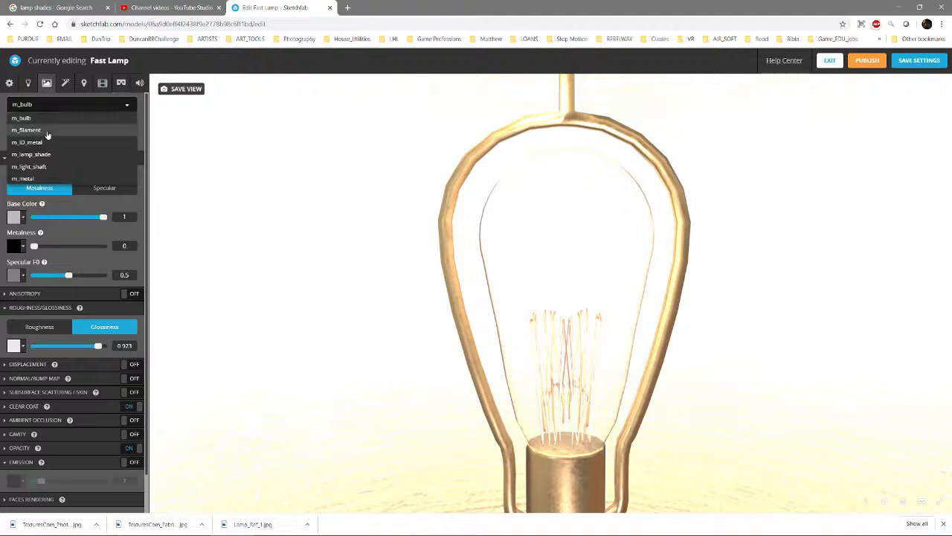
{"action": "left_click", "coordinate": [46, 128]}
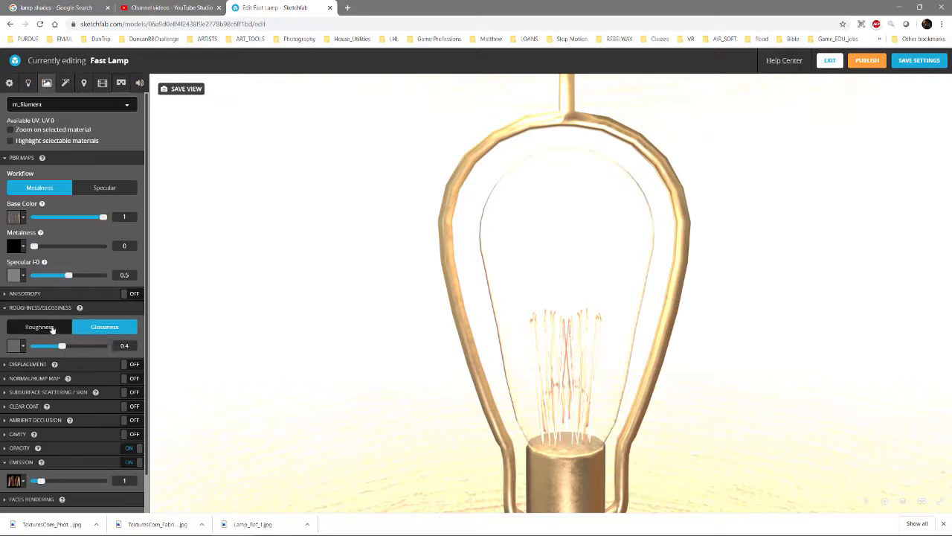
{"action": "left_click", "coordinate": [54, 327]}
{"action": "left_click_drag", "start_coordinate": [63, 346], "coordinate": [112, 348]}
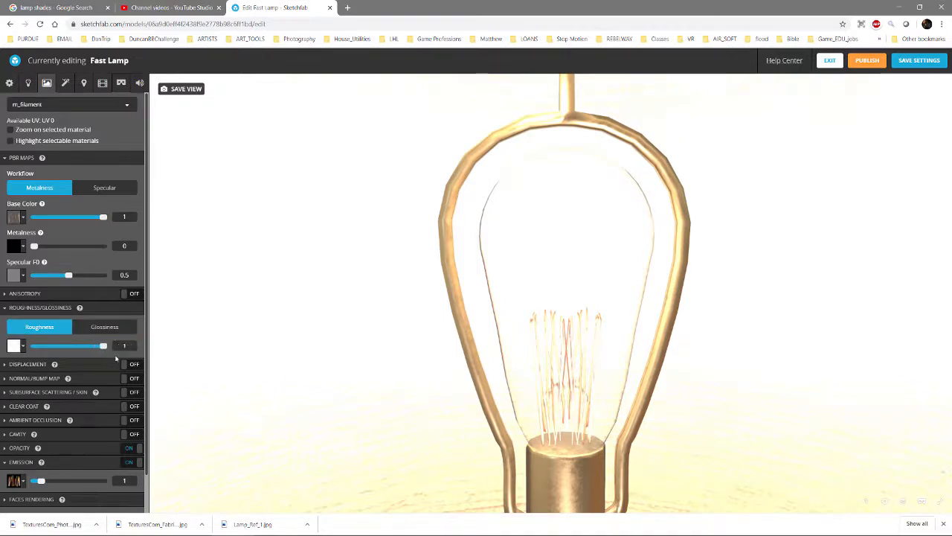
Raise the filament material's emission to 7.9 and check the glow from above the shade
{"action": "scroll", "coordinate": [87, 402], "scroll_direction": "down", "scroll_amount": 2}
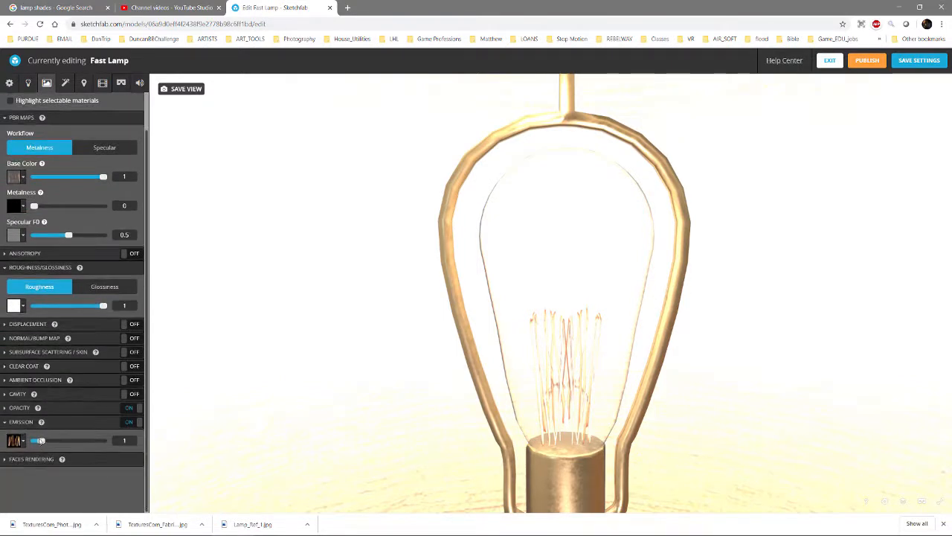
{"action": "left_click_drag", "start_coordinate": [42, 441], "coordinate": [72, 445]}
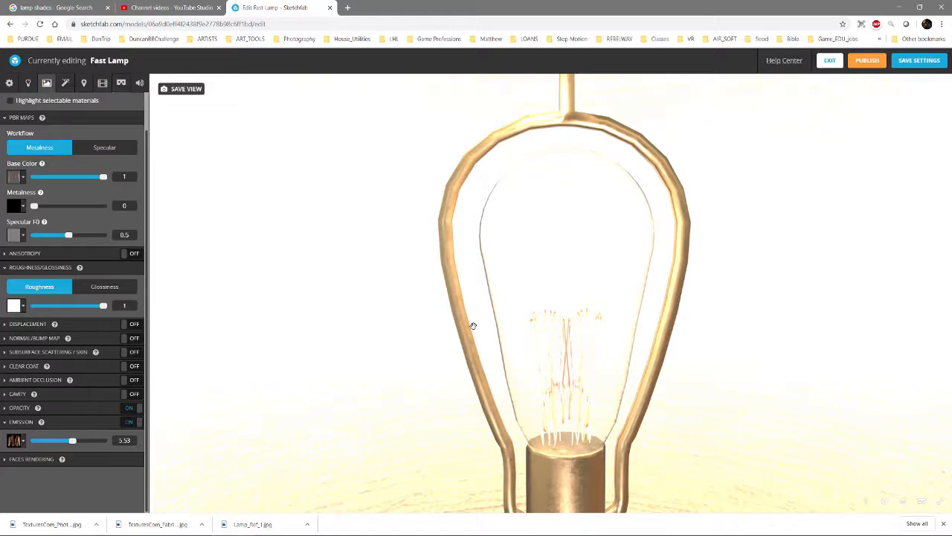
{"action": "scroll", "coordinate": [470, 327], "scroll_direction": "down", "scroll_amount": 5}
{"action": "left_click_drag", "start_coordinate": [468, 328], "coordinate": [557, 415]}
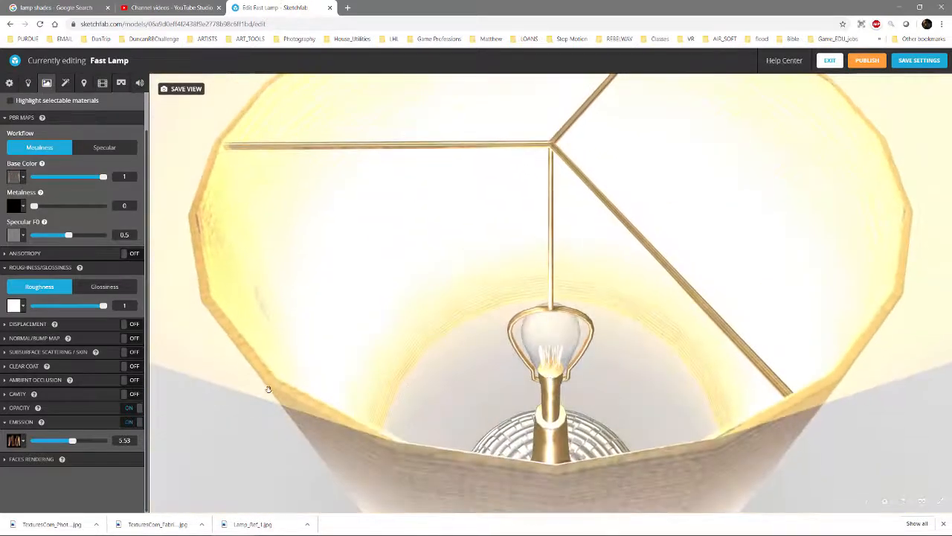
{"action": "mouse_move", "coordinate": [90, 443]}
{"action": "left_mouse_down"}
{"action": "mouse_move", "coordinate": [103, 442]}
{"action": "mouse_move", "coordinate": [90, 442]}
{"action": "left_mouse_up"}
{"action": "scroll", "coordinate": [436, 356], "scroll_direction": "up", "scroll_amount": 2}
{"action": "scroll", "coordinate": [437, 356], "scroll_direction": "down", "scroll_amount": 3}
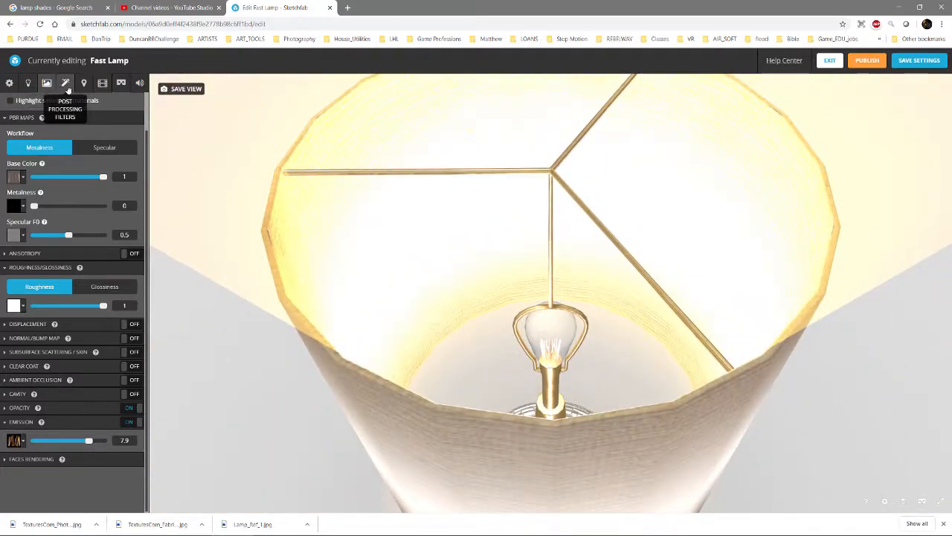
Turn on the Bloom post-processing filter, expand its settings, and check the glow around the lamp
{"action": "left_click", "coordinate": [66, 85]}
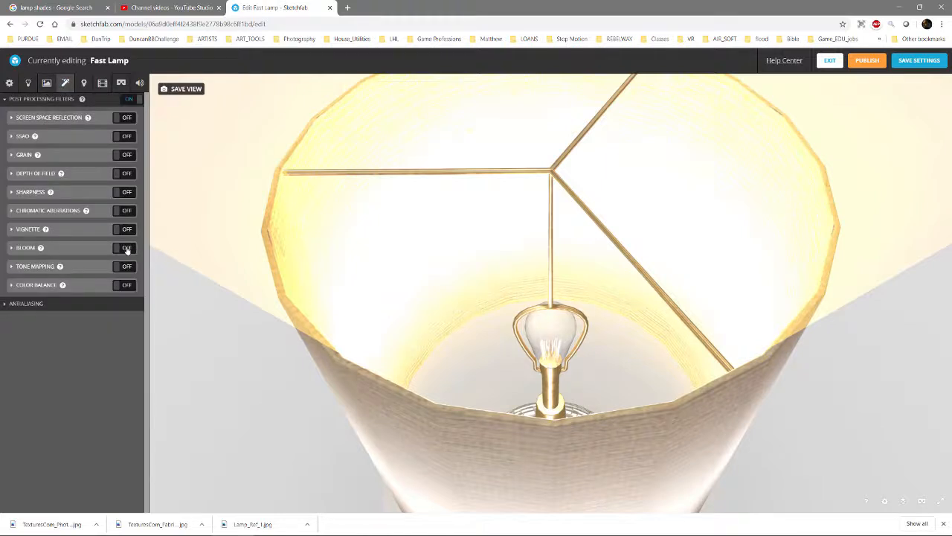
{"action": "left_click", "coordinate": [127, 248]}
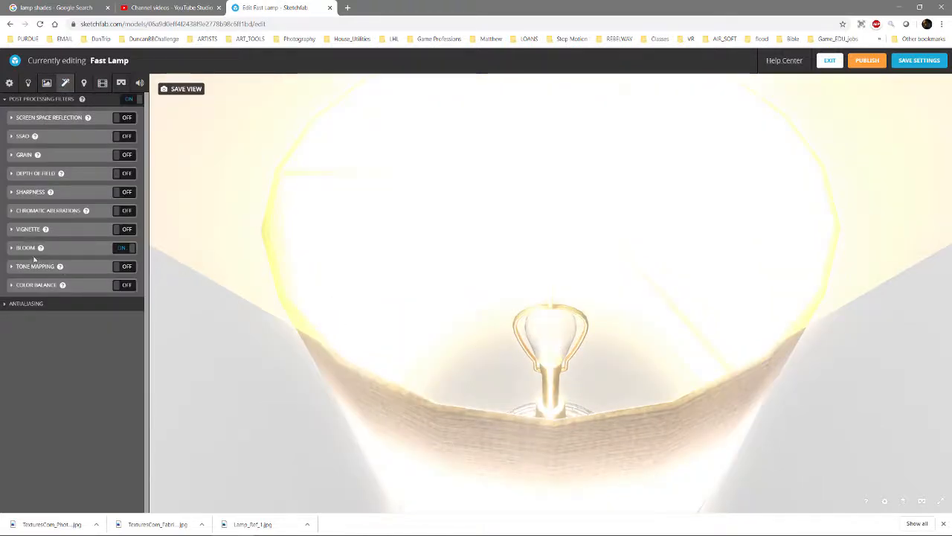
{"action": "left_click", "coordinate": [12, 248]}
{"action": "scroll", "coordinate": [584, 305], "scroll_direction": "down", "scroll_amount": 6}
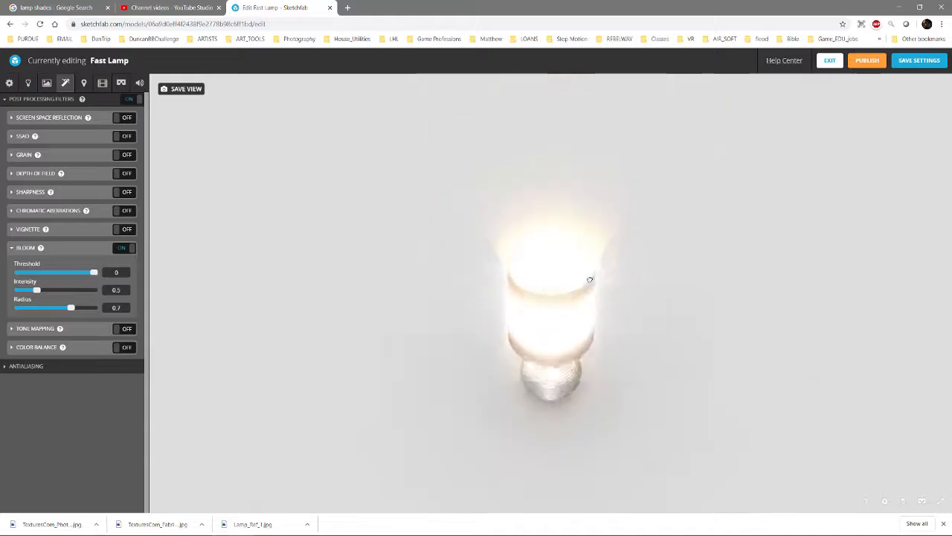
{"action": "scroll", "coordinate": [572, 286], "scroll_direction": "up", "scroll_amount": 5}
{"action": "left_click_drag", "start_coordinate": [565, 300], "coordinate": [549, 353]}
{"action": "scroll", "coordinate": [549, 349], "scroll_direction": "up", "scroll_amount": 4}
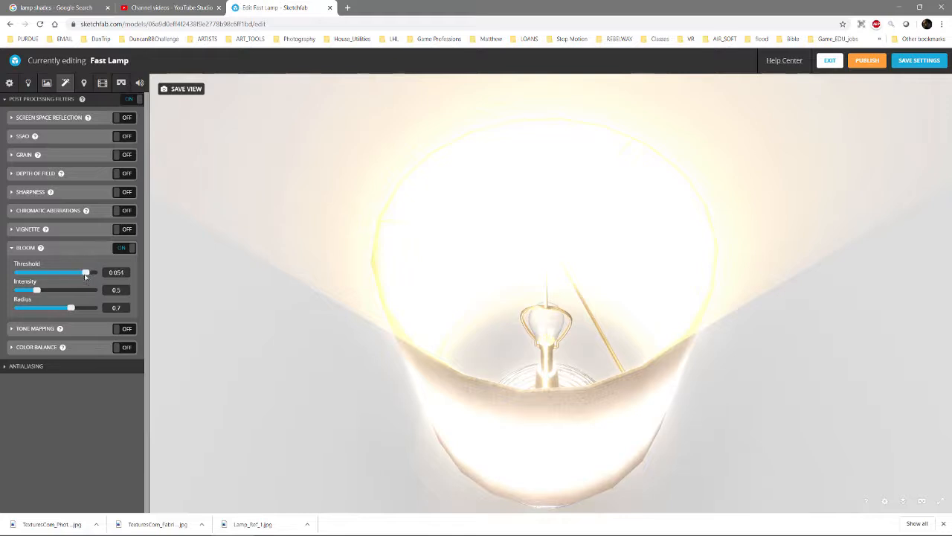
Set the bloom threshold to 0.128, intensity to 0.078 and radius to 0.567, and check the shade from the side
{"action": "left_click_drag", "start_coordinate": [86, 276], "coordinate": [20, 297]}
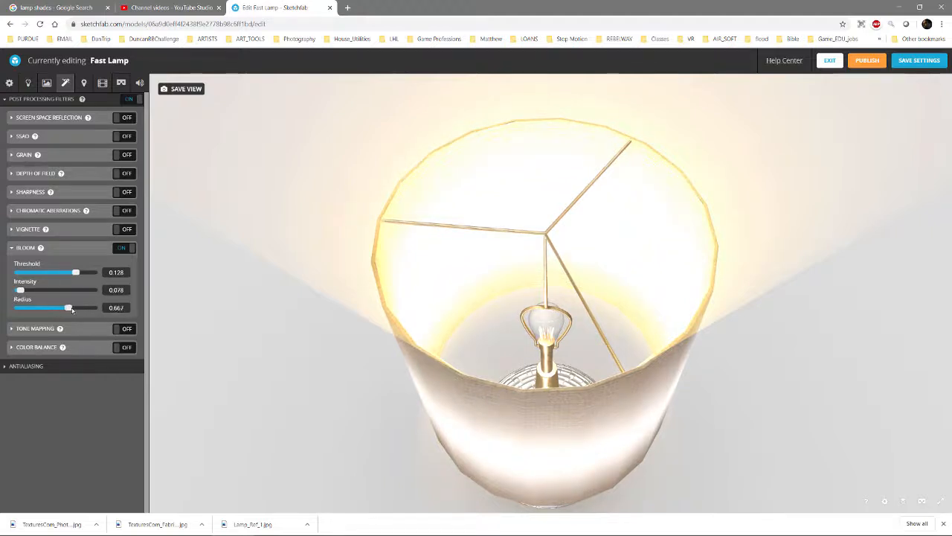
{"action": "left_click_drag", "start_coordinate": [283, 300], "coordinate": [523, 297]}
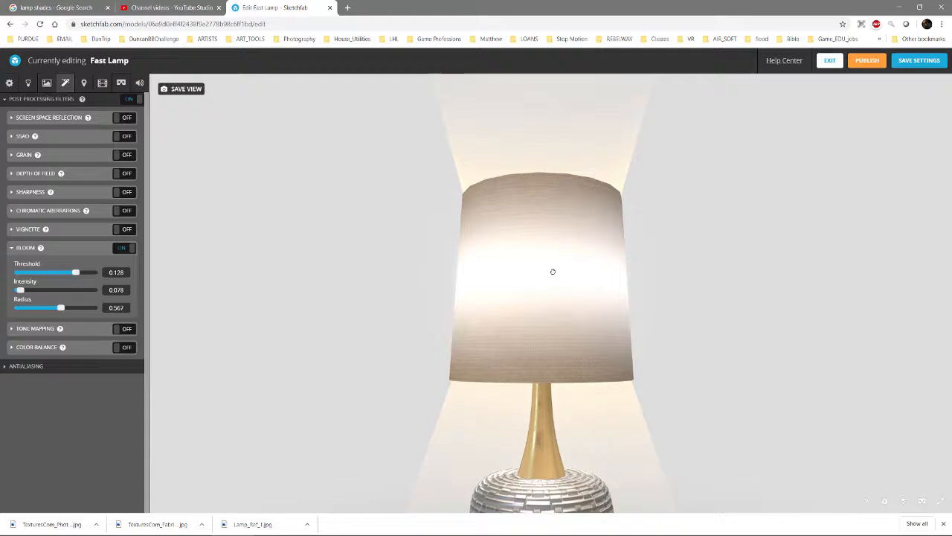
{"action": "scroll", "coordinate": [490, 343], "scroll_direction": "up", "scroll_amount": 2}
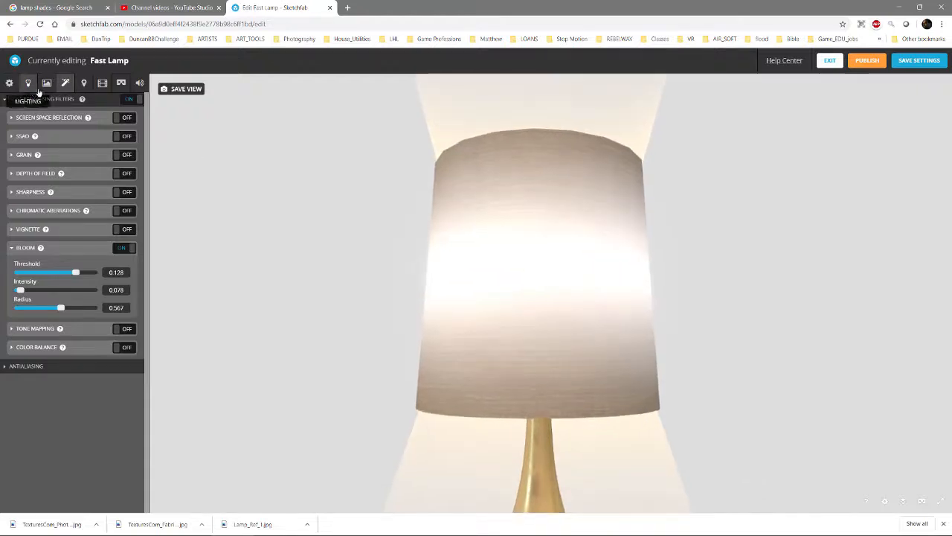
Select the lamp shade's material and lower its emission to 2.14, checking the shade near and far
{"action": "left_click", "coordinate": [46, 82]}
{"action": "left_click", "coordinate": [472, 338]}
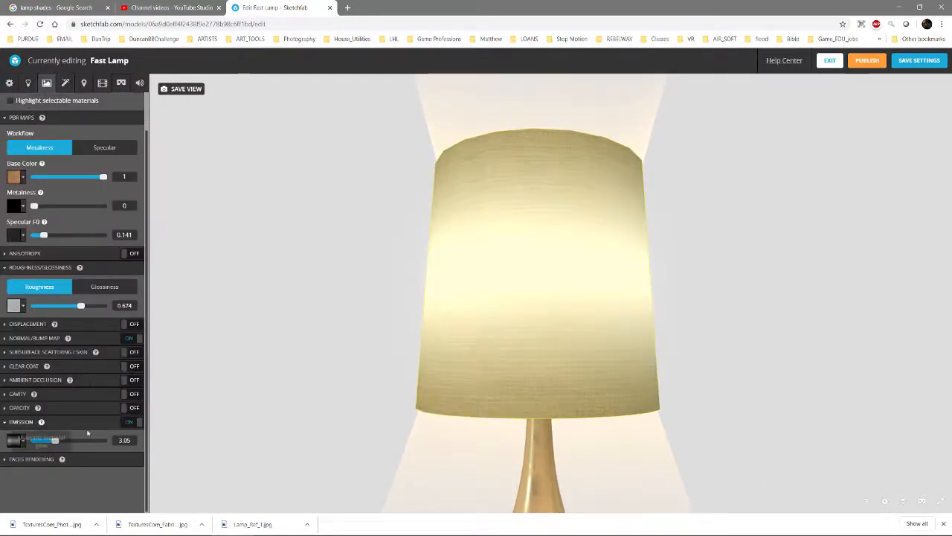
{"action": "left_click_drag", "start_coordinate": [54, 443], "coordinate": [49, 448]}
{"action": "scroll", "coordinate": [524, 260], "scroll_direction": "down", "scroll_amount": 1}
{"action": "scroll", "coordinate": [524, 259], "scroll_direction": "down", "scroll_amount": 2}
{"action": "scroll", "coordinate": [651, 306], "scroll_direction": "up", "scroll_amount": 1}
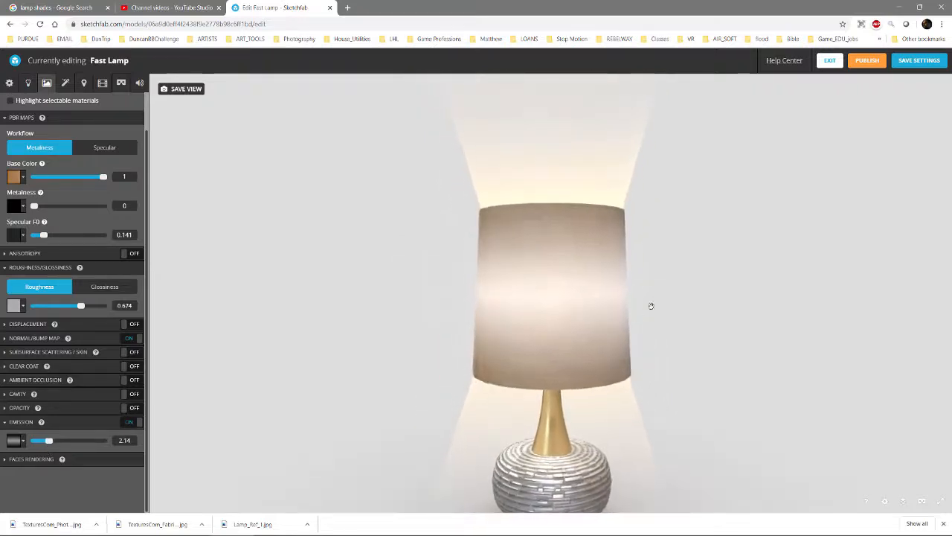
{"action": "scroll", "coordinate": [604, 275], "scroll_direction": "up", "scroll_amount": 2}
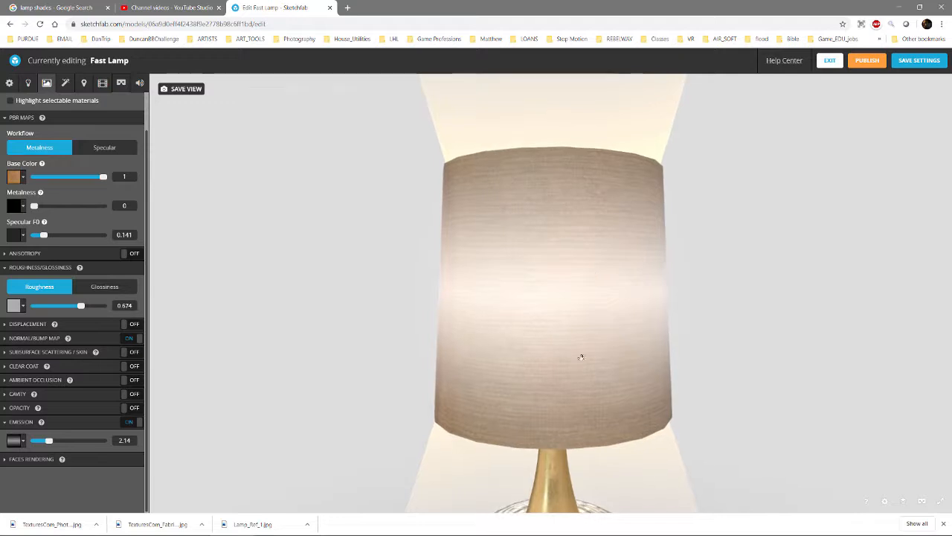
Examine the glowing shade, light shafts and lamp base from around the model, including the shade's seam
{"action": "scroll", "coordinate": [564, 274], "scroll_direction": "down", "scroll_amount": 2}
{"action": "left_click_drag", "start_coordinate": [574, 264], "coordinate": [515, 258]}
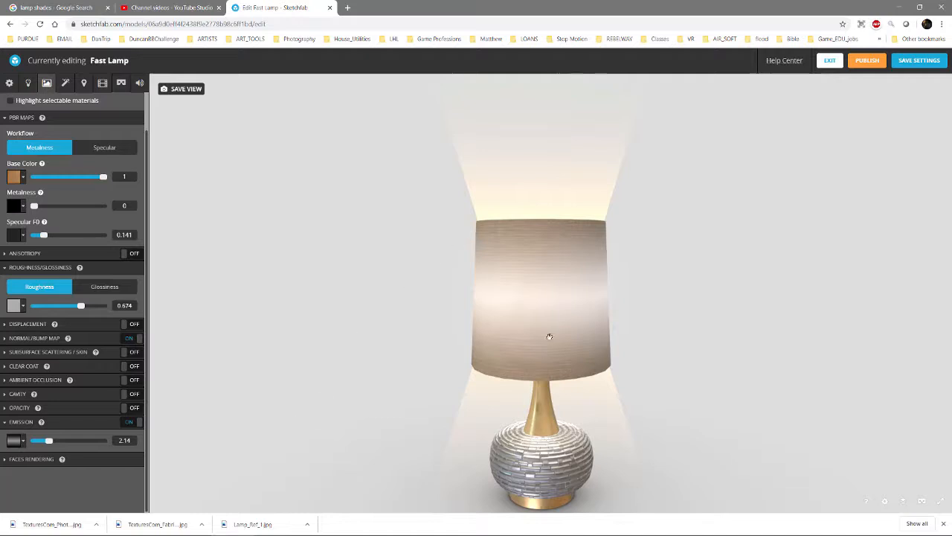
{"action": "scroll", "coordinate": [462, 301], "scroll_direction": "up", "scroll_amount": 4}
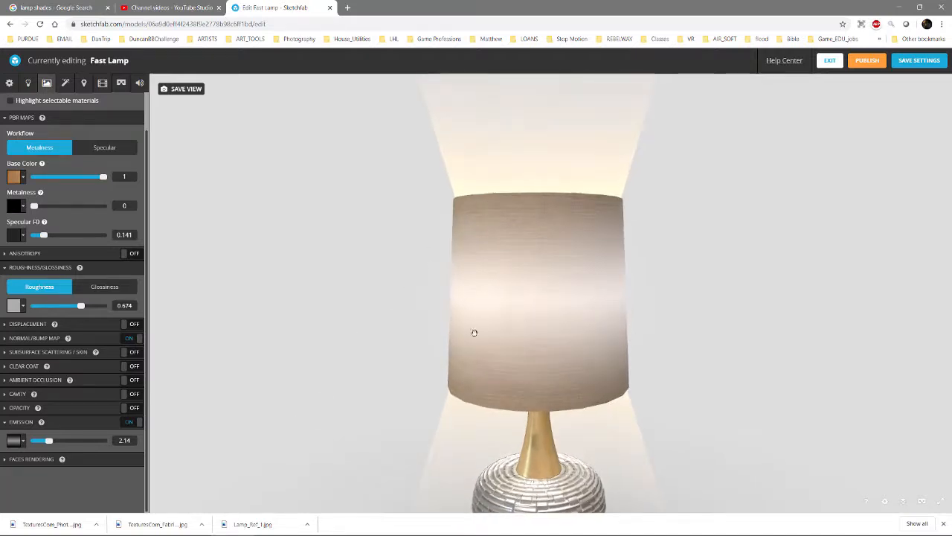
{"action": "left_click_drag", "start_coordinate": [474, 331], "coordinate": [570, 297]}
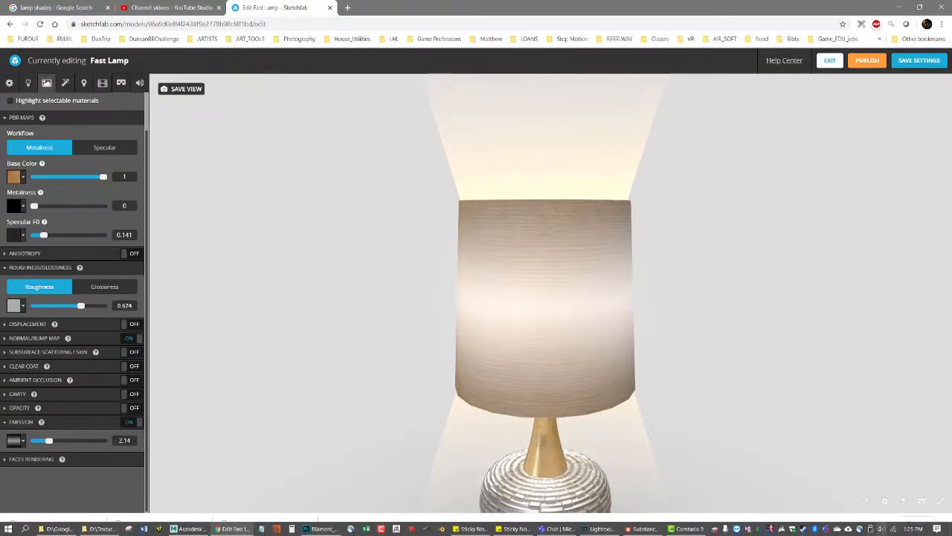
{"action": "left_click_drag", "start_coordinate": [397, 300], "coordinate": [342, 303]}
{"action": "left_click_drag", "start_coordinate": [508, 370], "coordinate": [495, 342]}
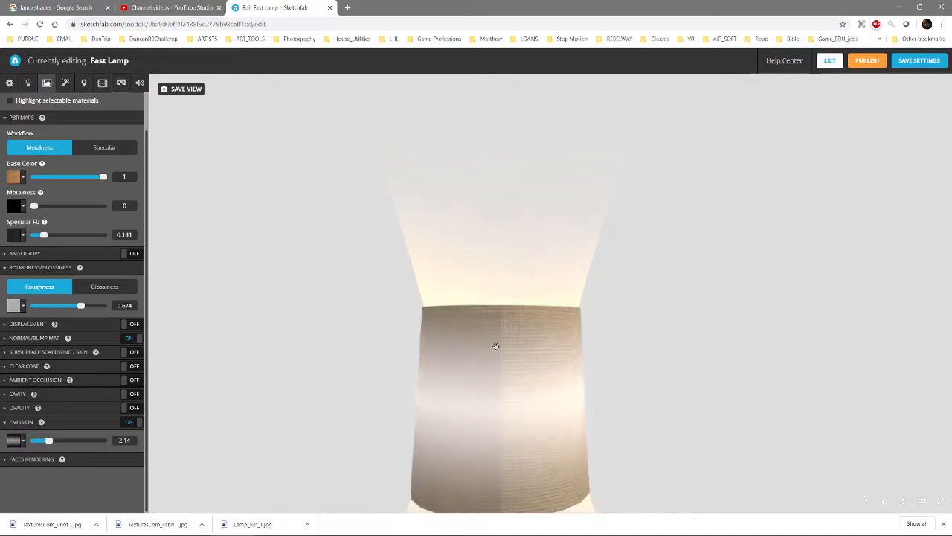
{"action": "right_click_drag", "start_coordinate": [497, 476], "coordinate": [495, 342]}
{"action": "mouse_move", "coordinate": [496, 342]}
{"action": "left_mouse_down"}
{"action": "mouse_move", "coordinate": [492, 328]}
{"action": "mouse_move", "coordinate": [491, 355]}
{"action": "left_mouse_up"}
{"action": "scroll", "coordinate": [492, 350], "scroll_direction": "down", "scroll_amount": 8}
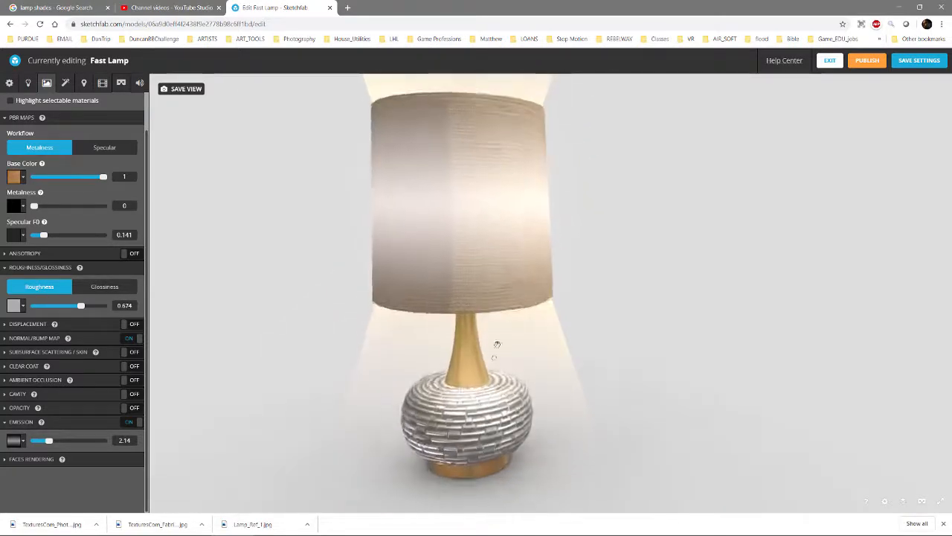
{"action": "scroll", "coordinate": [579, 329], "scroll_direction": "up", "scroll_amount": 10}
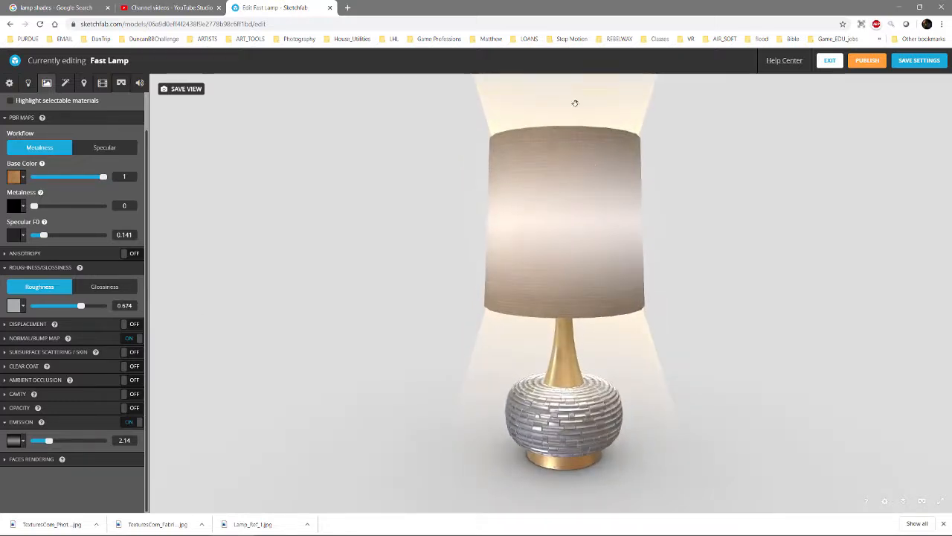
Select the light shafts' material, turn off its emission, and lower its additive opacity to 0.093
{"action": "left_click", "coordinate": [574, 102]}
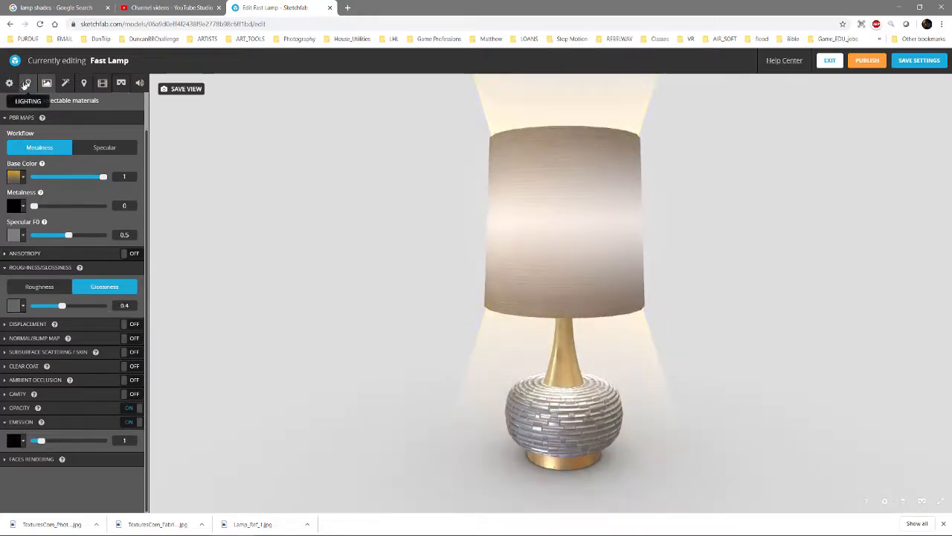
{"action": "left_click", "coordinate": [567, 97]}
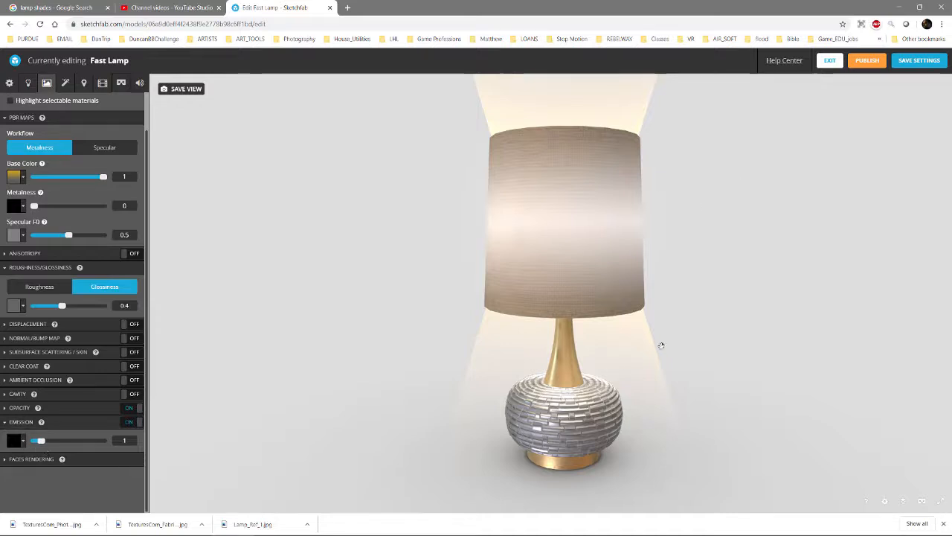
{"action": "left_click", "coordinate": [534, 351]}
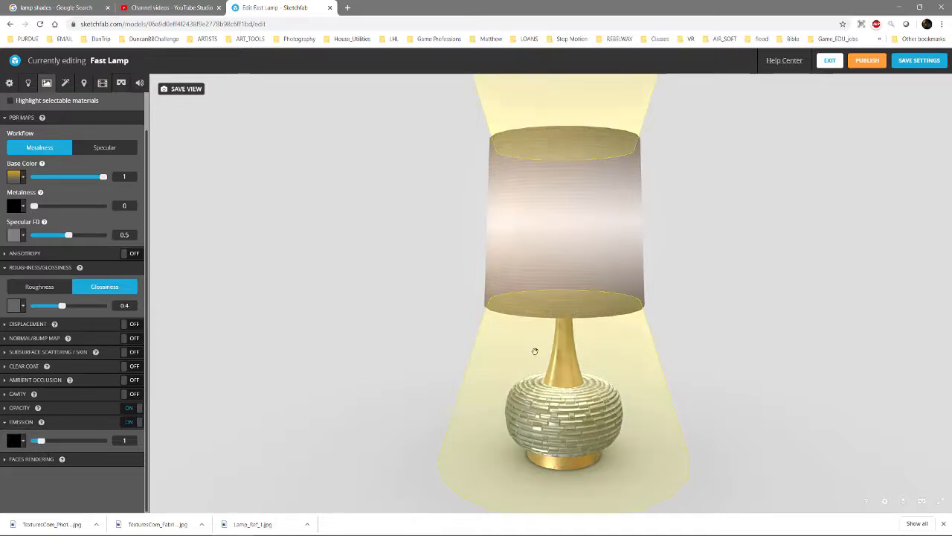
{"action": "left_click", "coordinate": [130, 422]}
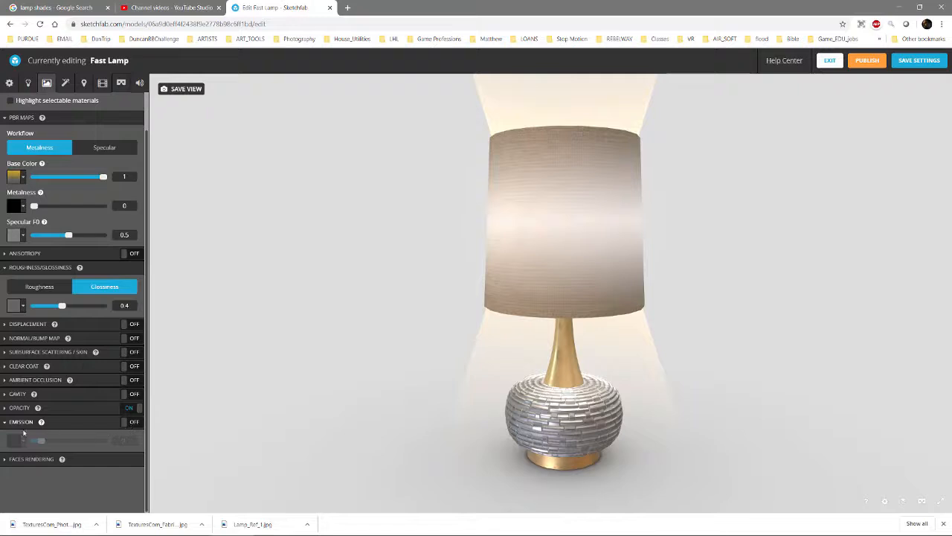
{"action": "left_click", "coordinate": [6, 408]}
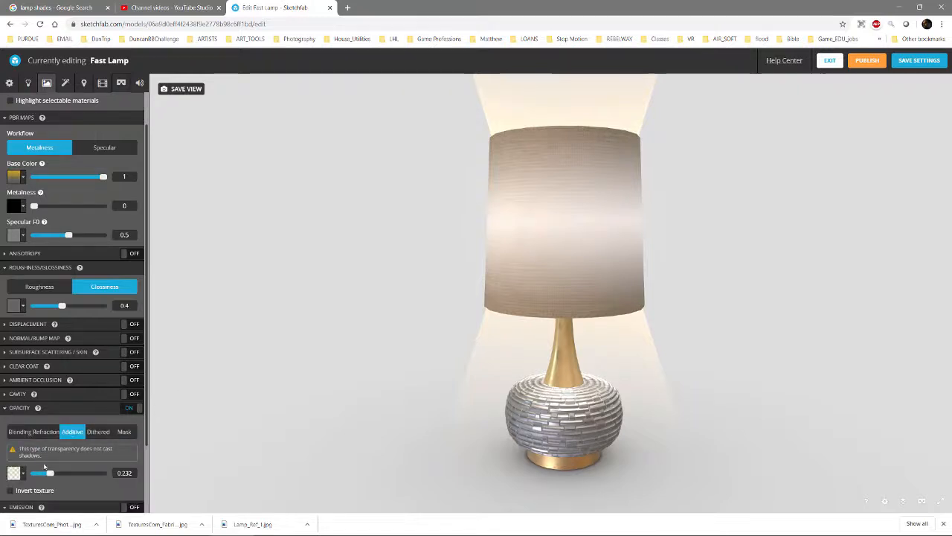
{"action": "left_click_drag", "start_coordinate": [49, 474], "coordinate": [39, 475]}
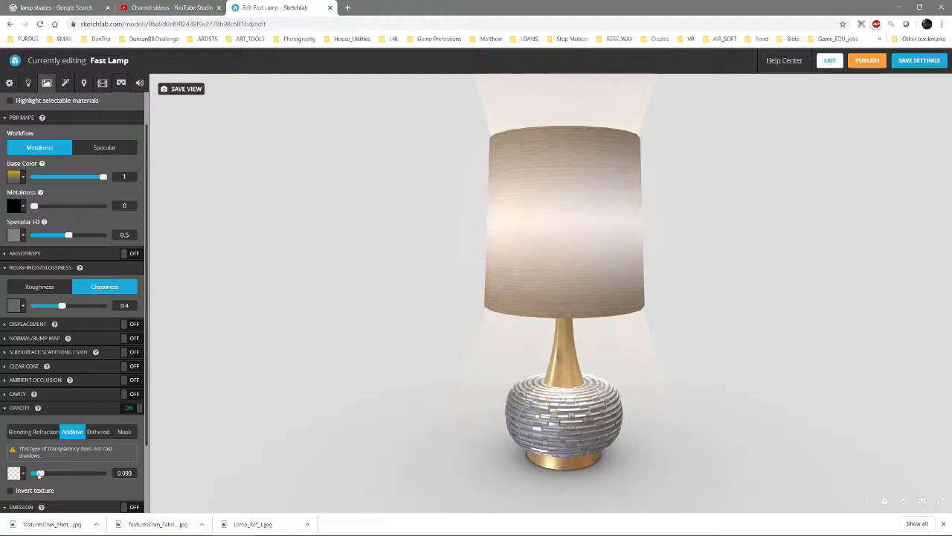
Try dithered transparency on the light shafts with opacity 0.493 and check the pattern from farther away
{"action": "left_click", "coordinate": [101, 434]}
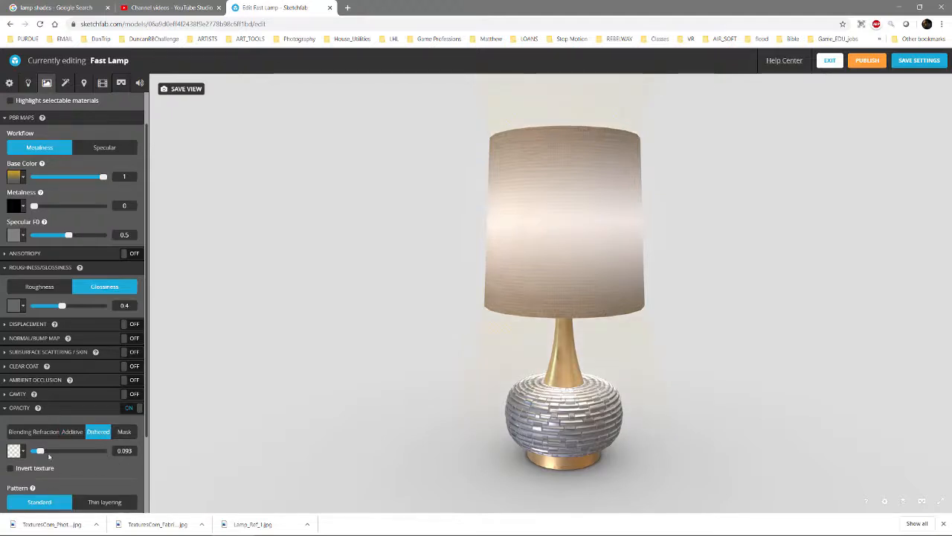
{"action": "left_click_drag", "start_coordinate": [41, 452], "coordinate": [64, 456]}
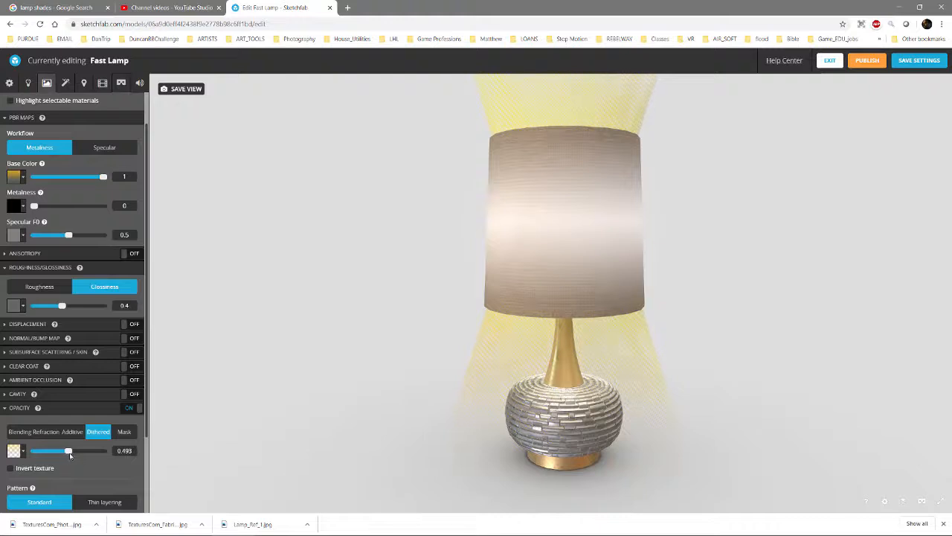
{"action": "scroll", "coordinate": [499, 340], "scroll_direction": "down", "scroll_amount": 5}
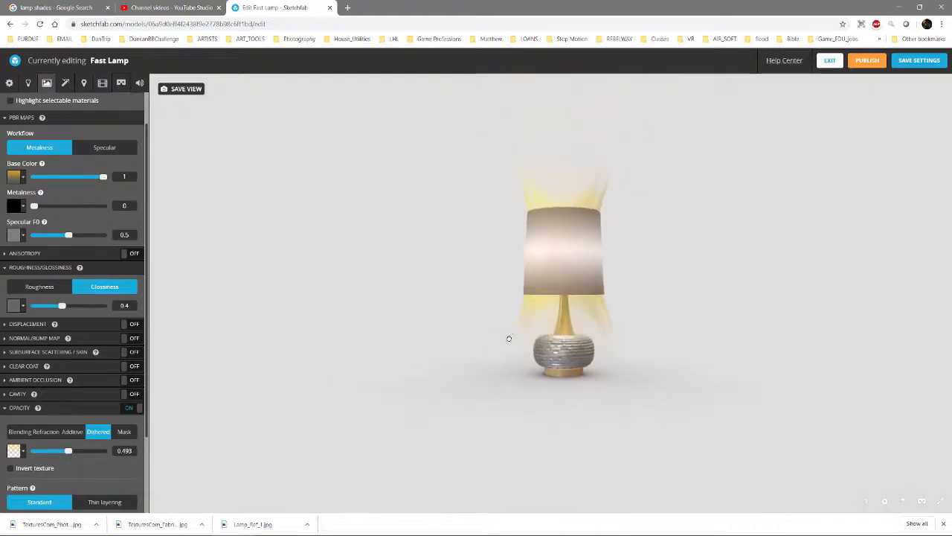
{"action": "left_click_drag", "start_coordinate": [509, 339], "coordinate": [503, 332]}
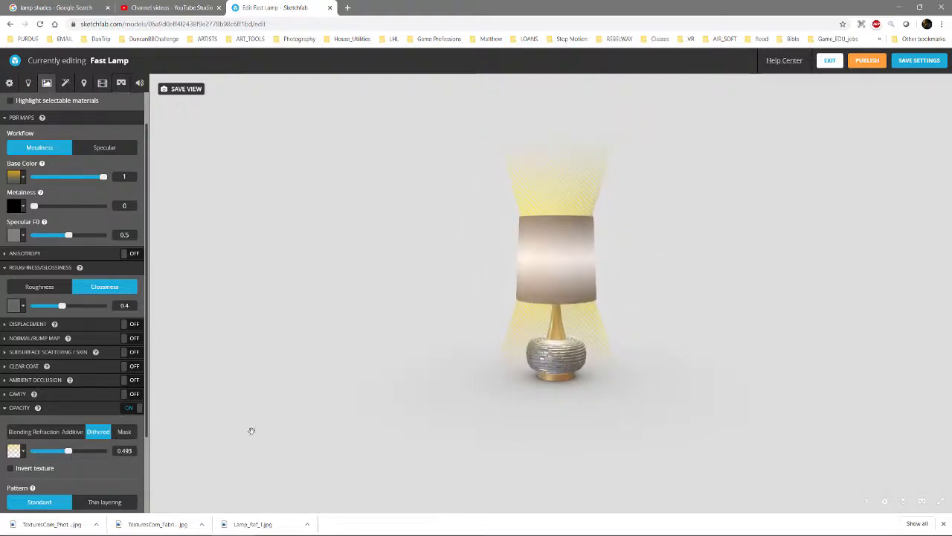
Try the refraction, blending and mask opacity modes on the light shafts, with blending opacity at 0.171
{"action": "left_click", "coordinate": [48, 435]}
{"action": "left_click", "coordinate": [19, 432]}
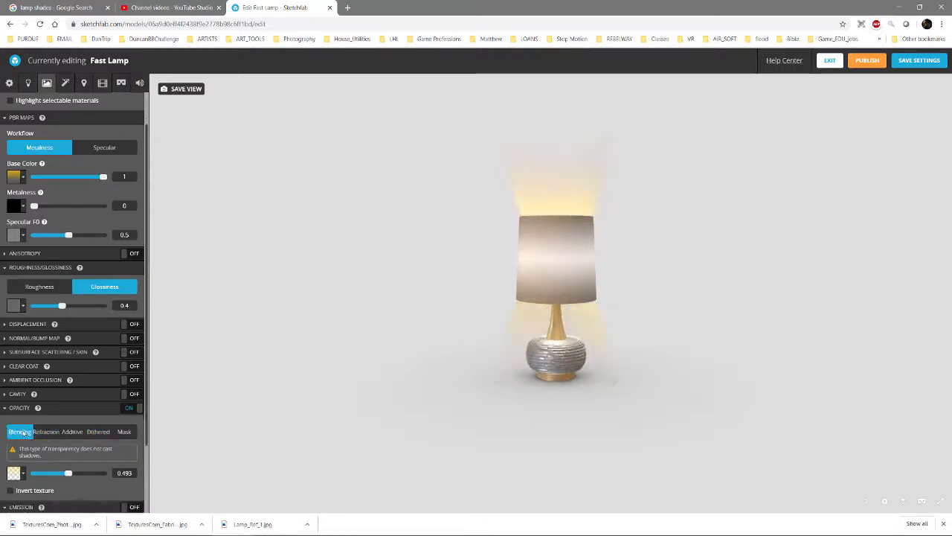
{"action": "left_click_drag", "start_coordinate": [55, 474], "coordinate": [42, 476]}
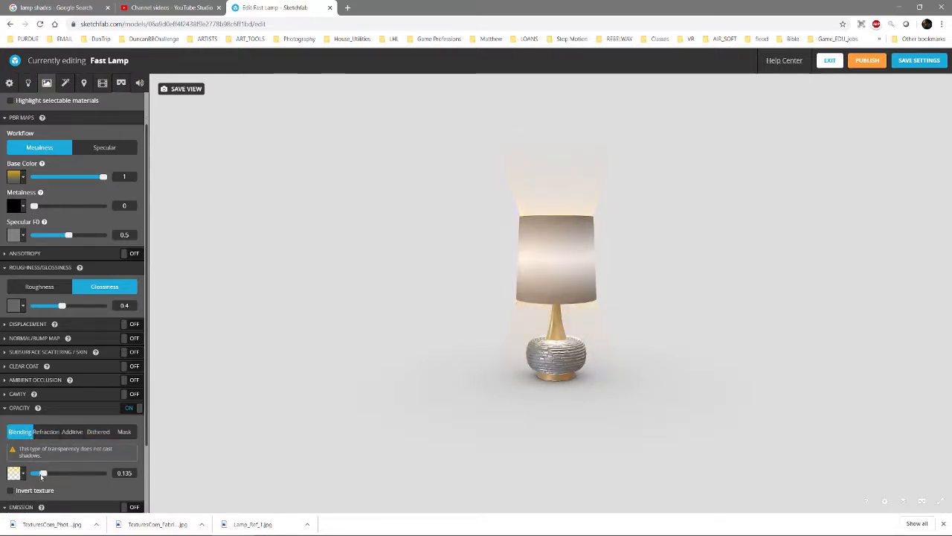
{"action": "left_click", "coordinate": [123, 435]}
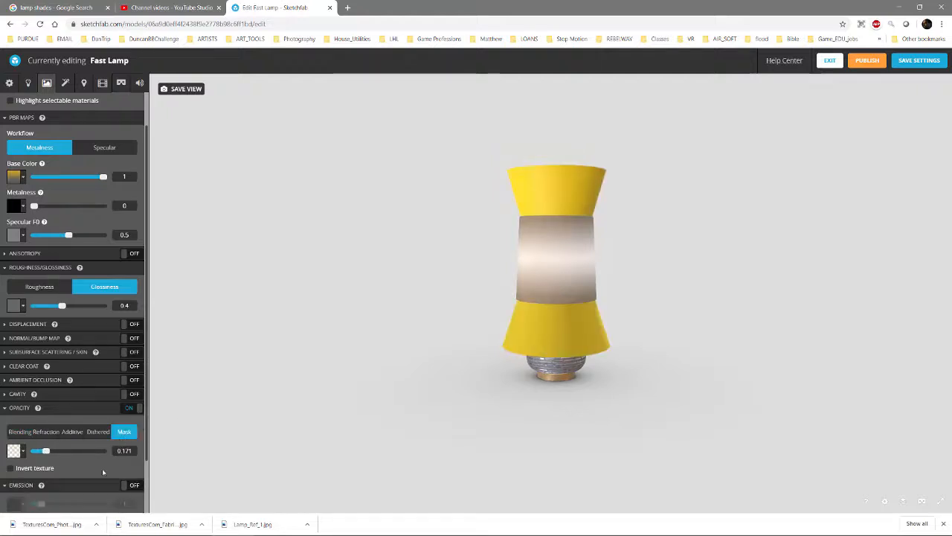
Return the light shafts to additive transparency at opacity 0.087 and check the faint glow around the lamp near and far
{"action": "left_click", "coordinate": [79, 433]}
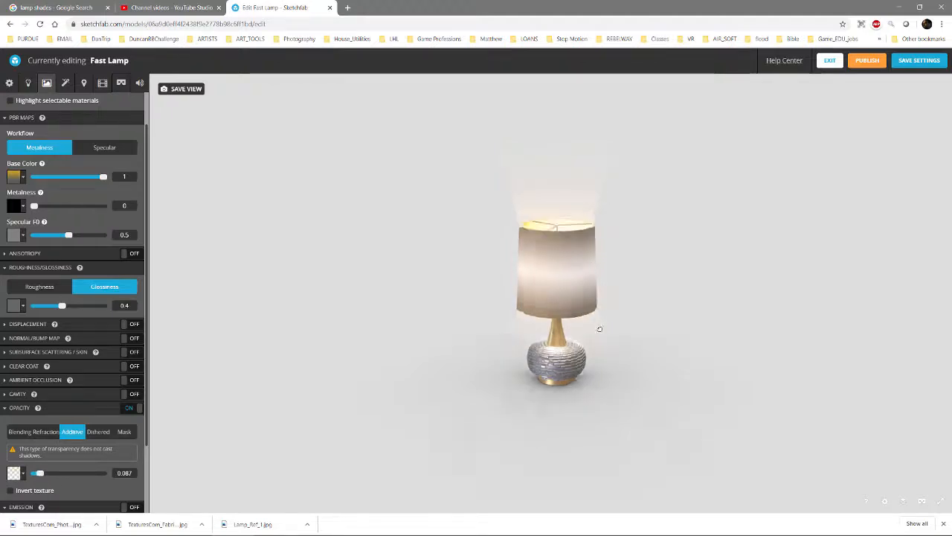
{"action": "left_click_drag", "start_coordinate": [600, 330], "coordinate": [566, 255]}
{"action": "scroll", "coordinate": [536, 317], "scroll_direction": "up", "scroll_amount": 5}
{"action": "scroll", "coordinate": [566, 255], "scroll_direction": "down", "scroll_amount": 10}
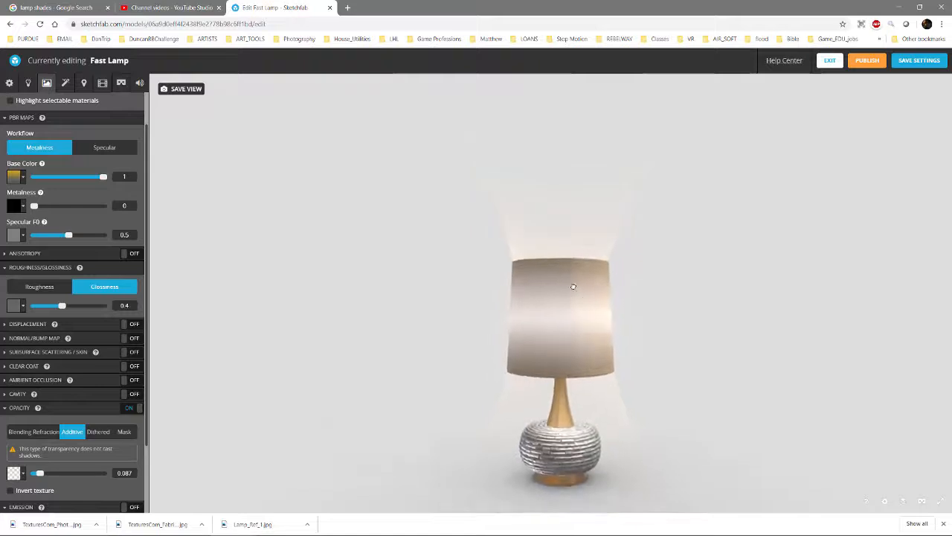
{"action": "scroll", "coordinate": [538, 281], "scroll_direction": "up", "scroll_amount": 5}
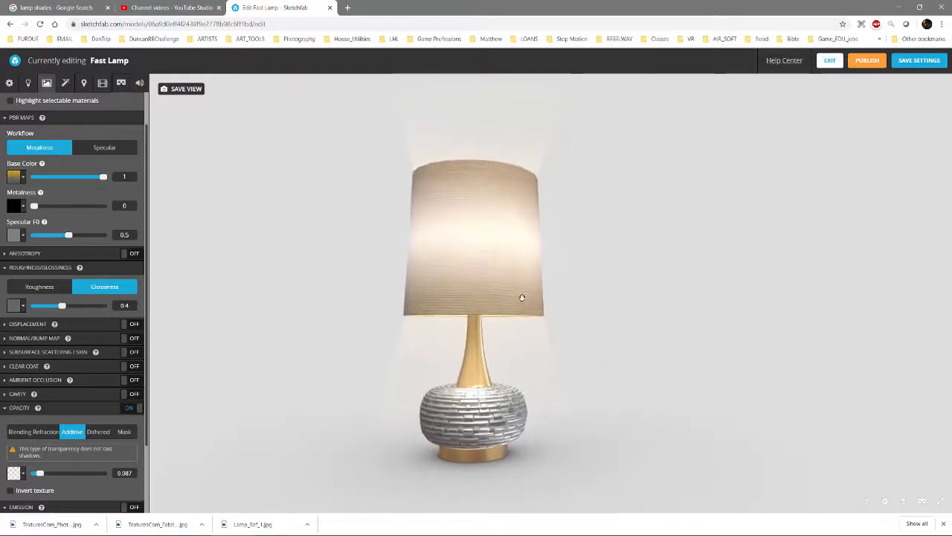
{"action": "right_click_drag", "start_coordinate": [520, 296], "coordinate": [544, 278]}
{"action": "left_click_drag", "start_coordinate": [545, 278], "coordinate": [388, 238]}
{"action": "scroll", "coordinate": [402, 231], "scroll_direction": "down", "scroll_amount": 3}
{"action": "scroll", "coordinate": [442, 255], "scroll_direction": "up", "scroll_amount": 2}
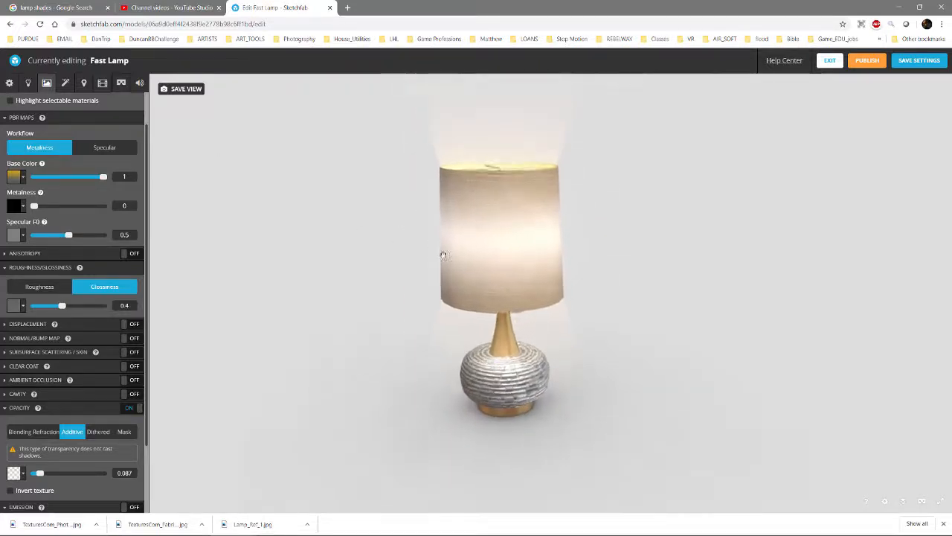
Save a slightly low view of the whole lamp as thumbnail and initial camera view, and exit the editor with the settings saved
{"action": "left_click_drag", "start_coordinate": [442, 255], "coordinate": [456, 230]}
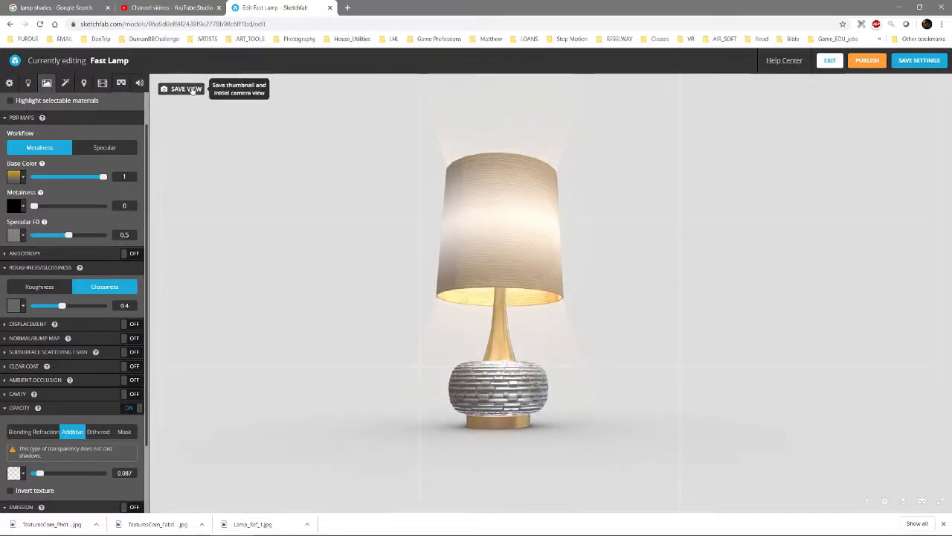
{"action": "left_click", "coordinate": [186, 88]}
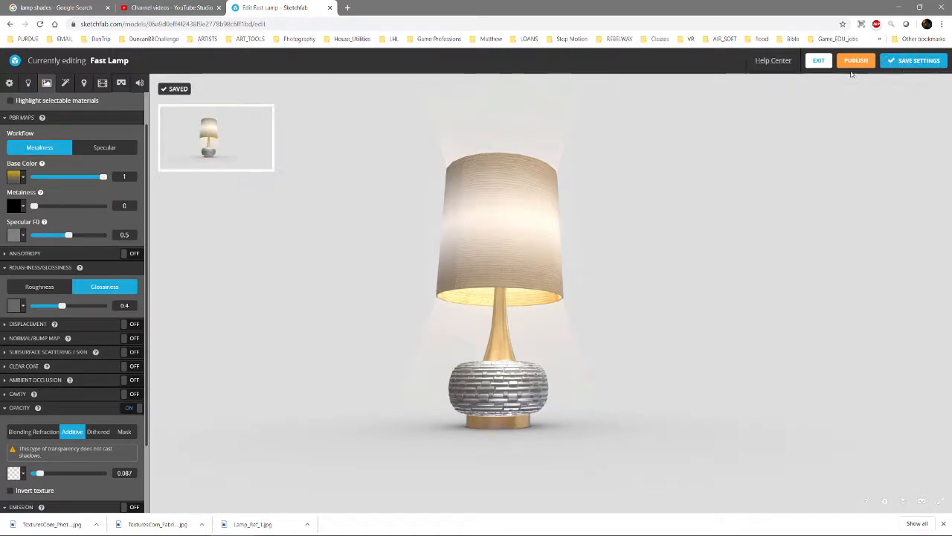
{"action": "left_click", "coordinate": [818, 61]}
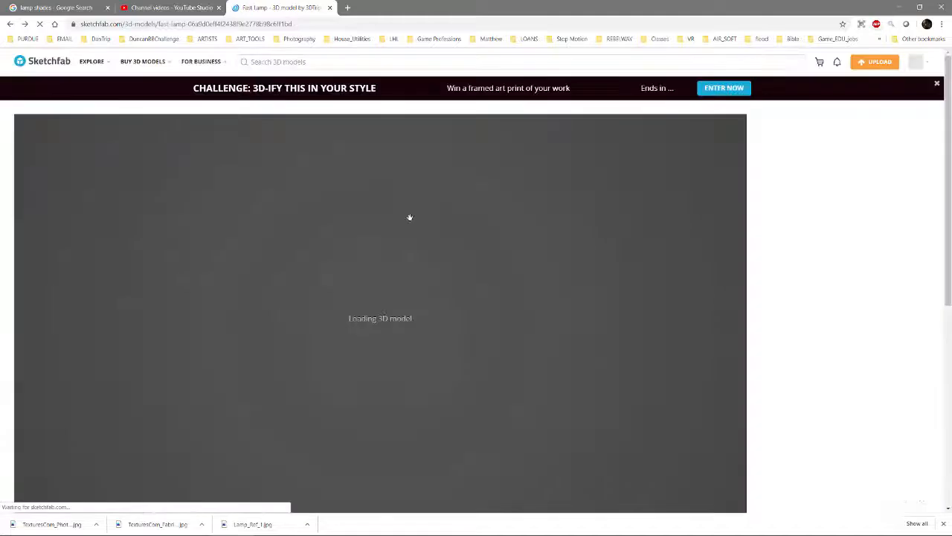